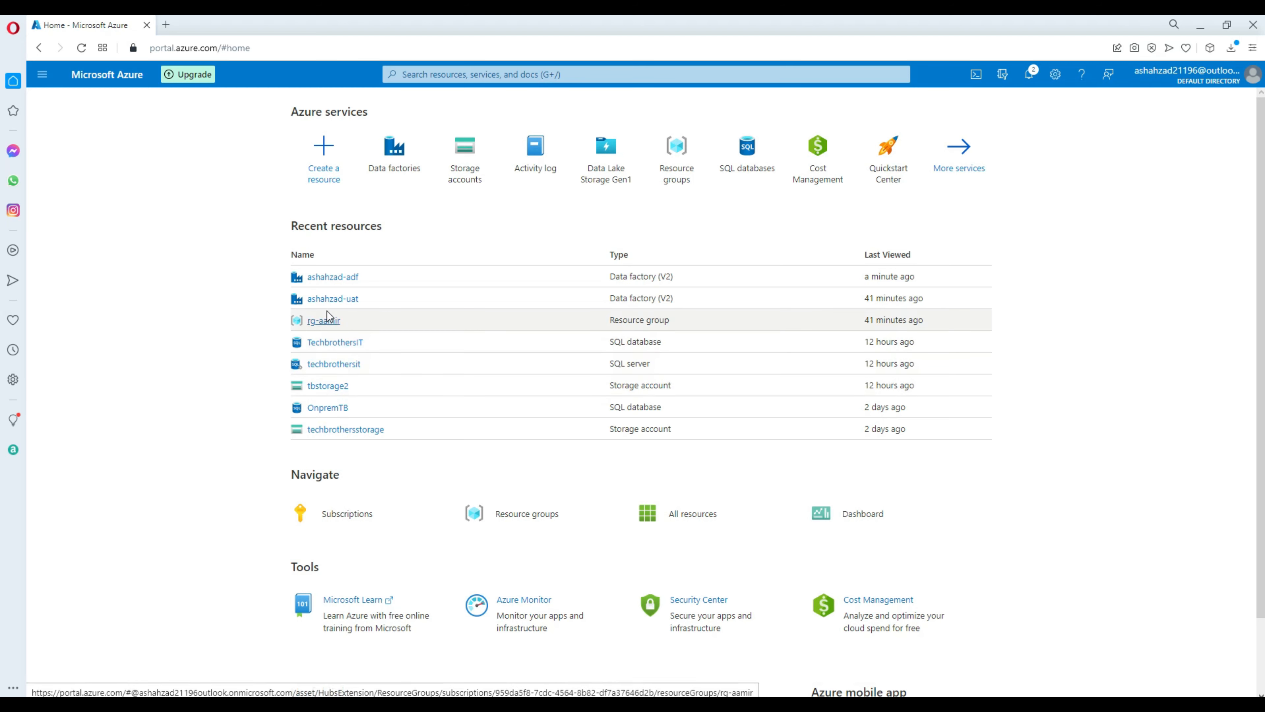
# Visit the existing factory, go back Home, and search 'data factory' to list all Data factories.
pyautogui.click(333, 280)
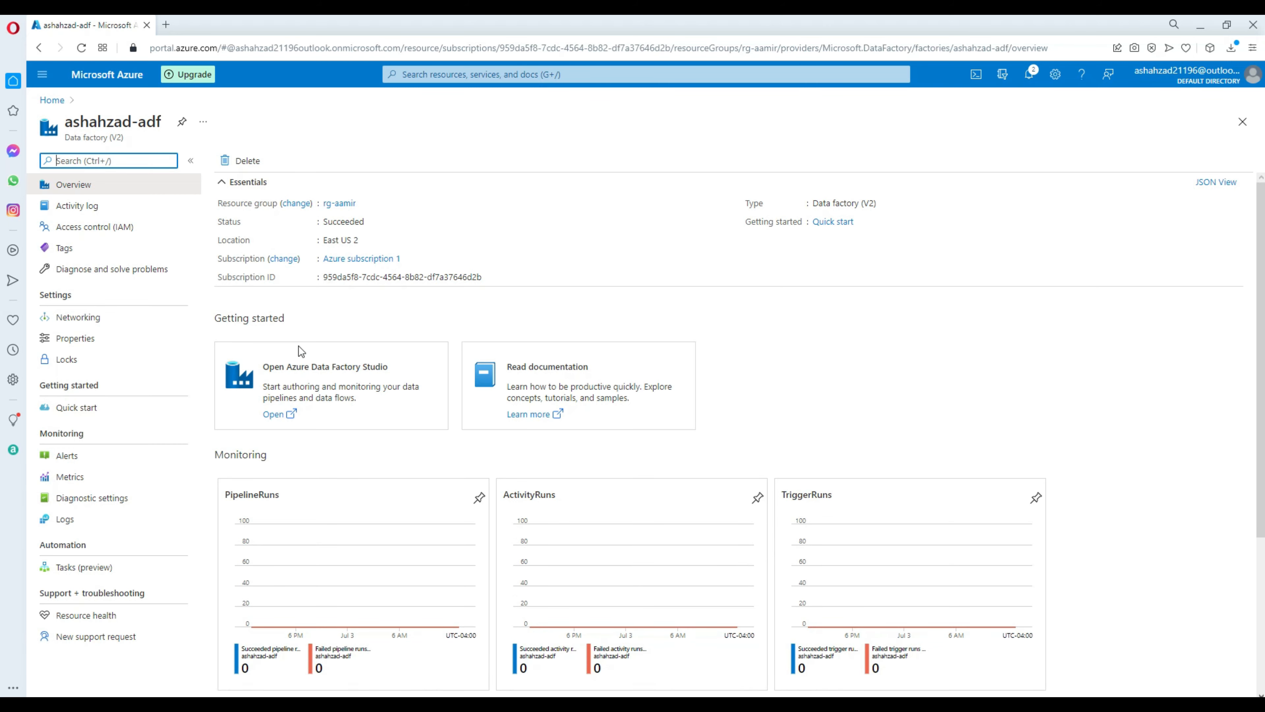
pyautogui.click(52, 100)
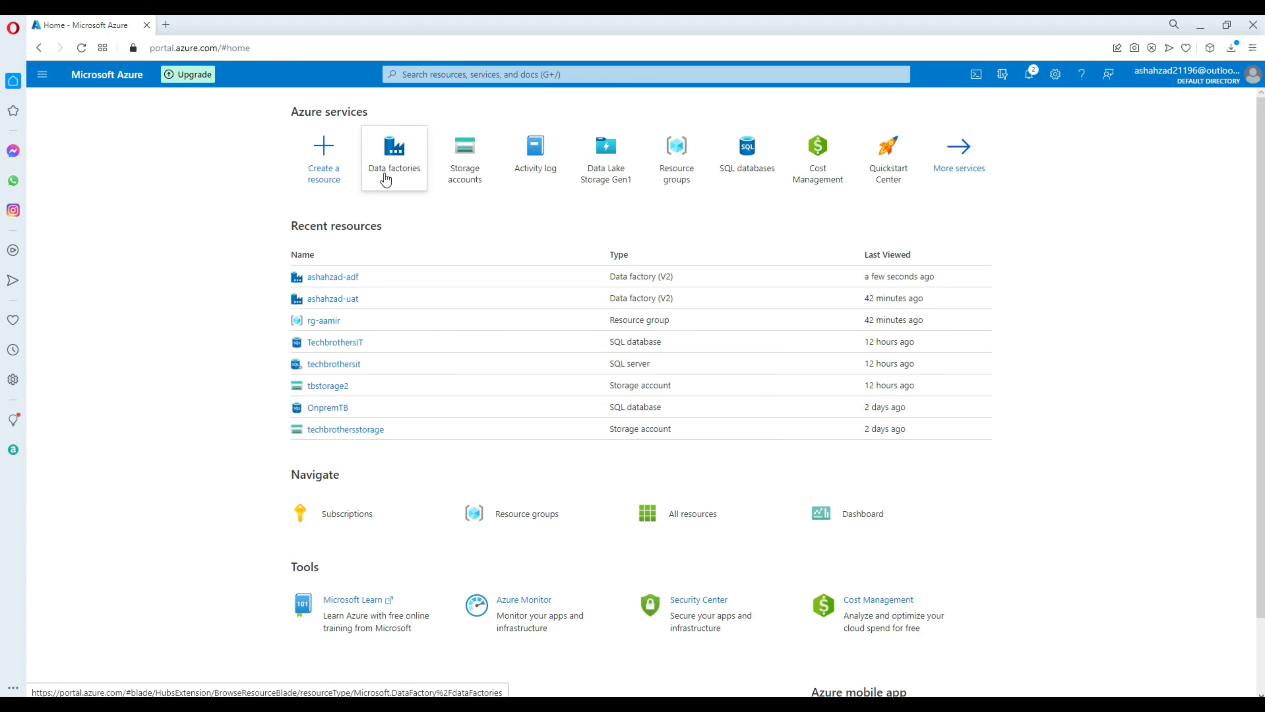
pyautogui.moveTo(398, 179)
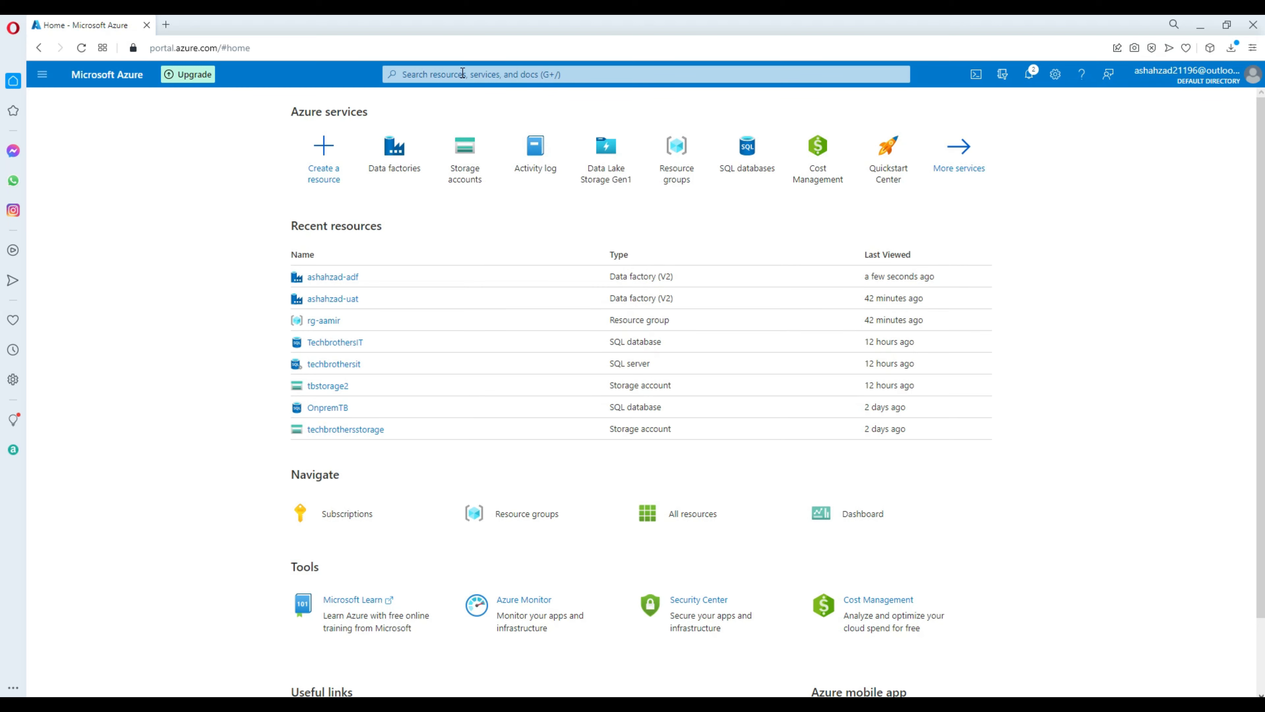
pyautogui.click(555, 72)
pyautogui.write('data')
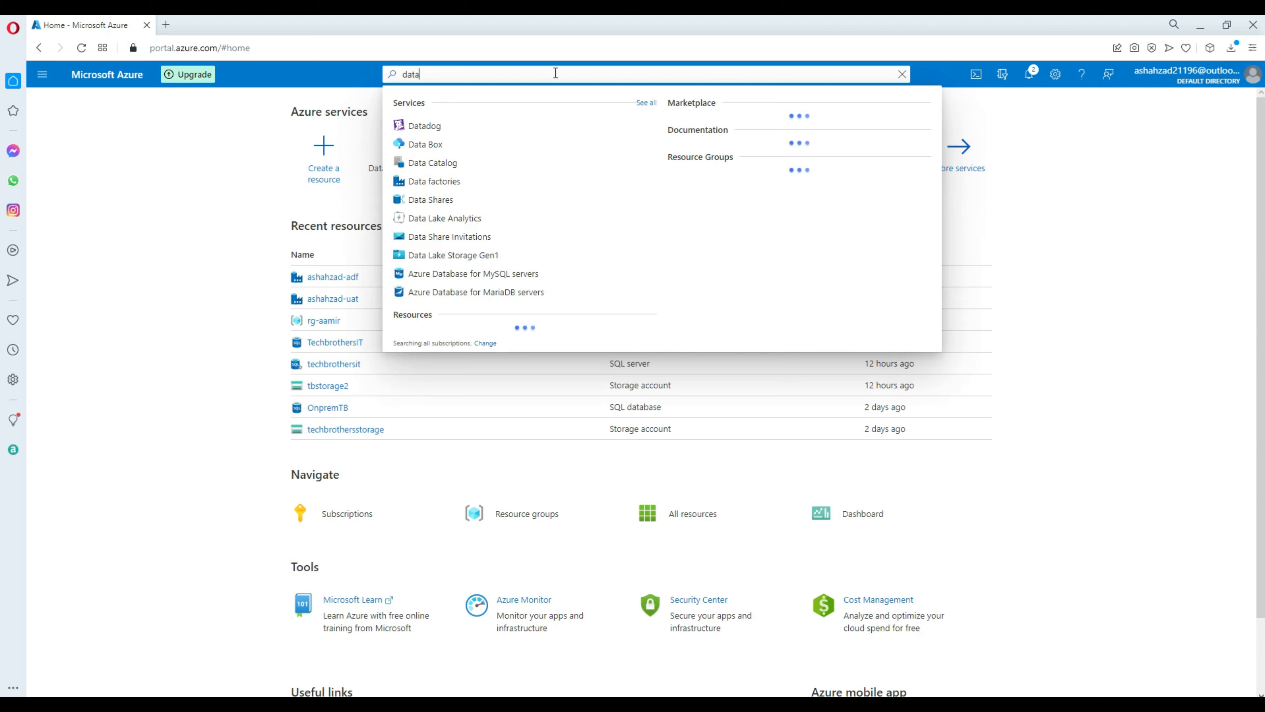
pyautogui.write(' factory')
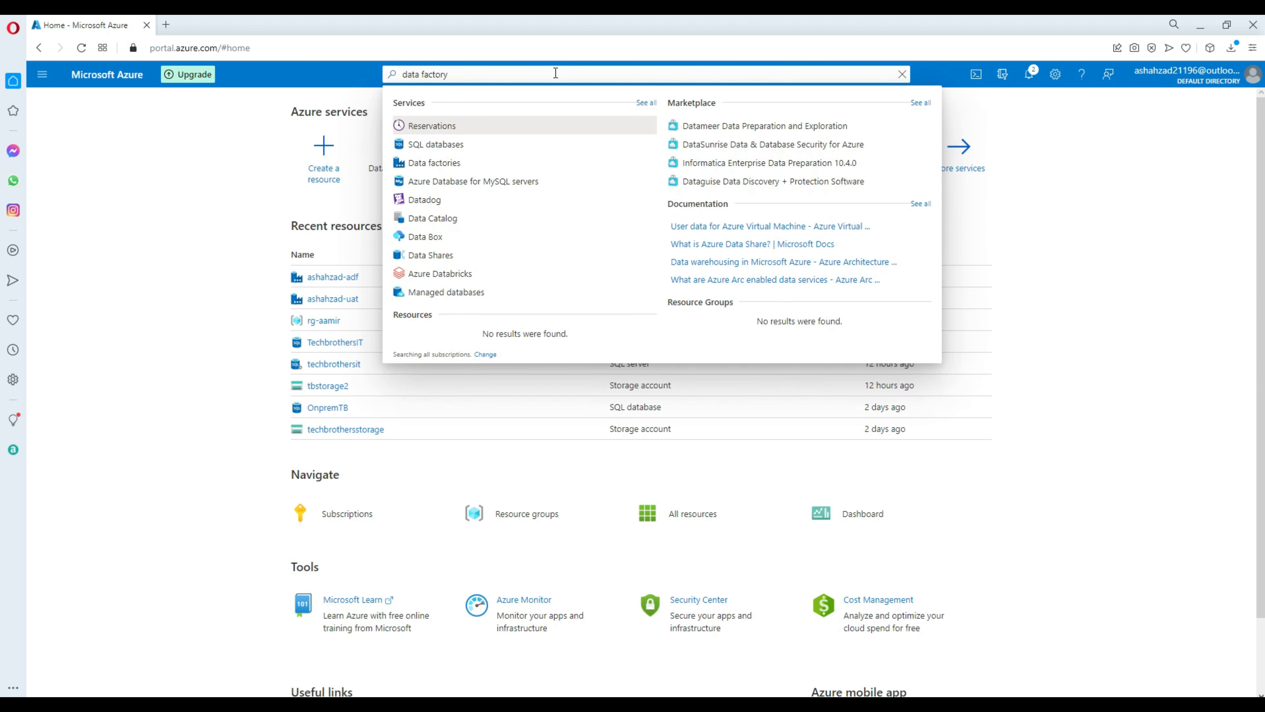
pyautogui.click(452, 170)
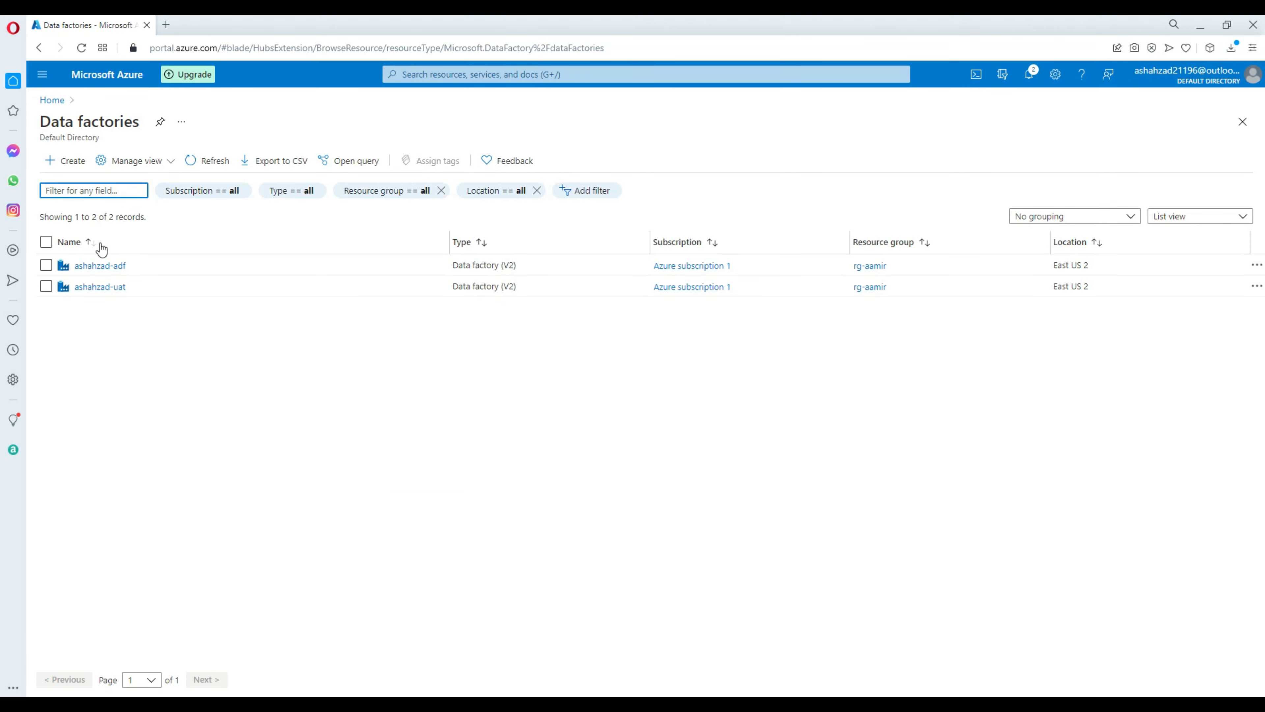
# Start a new data factory and assign it to the existing resource group.
pyautogui.click(75, 162)
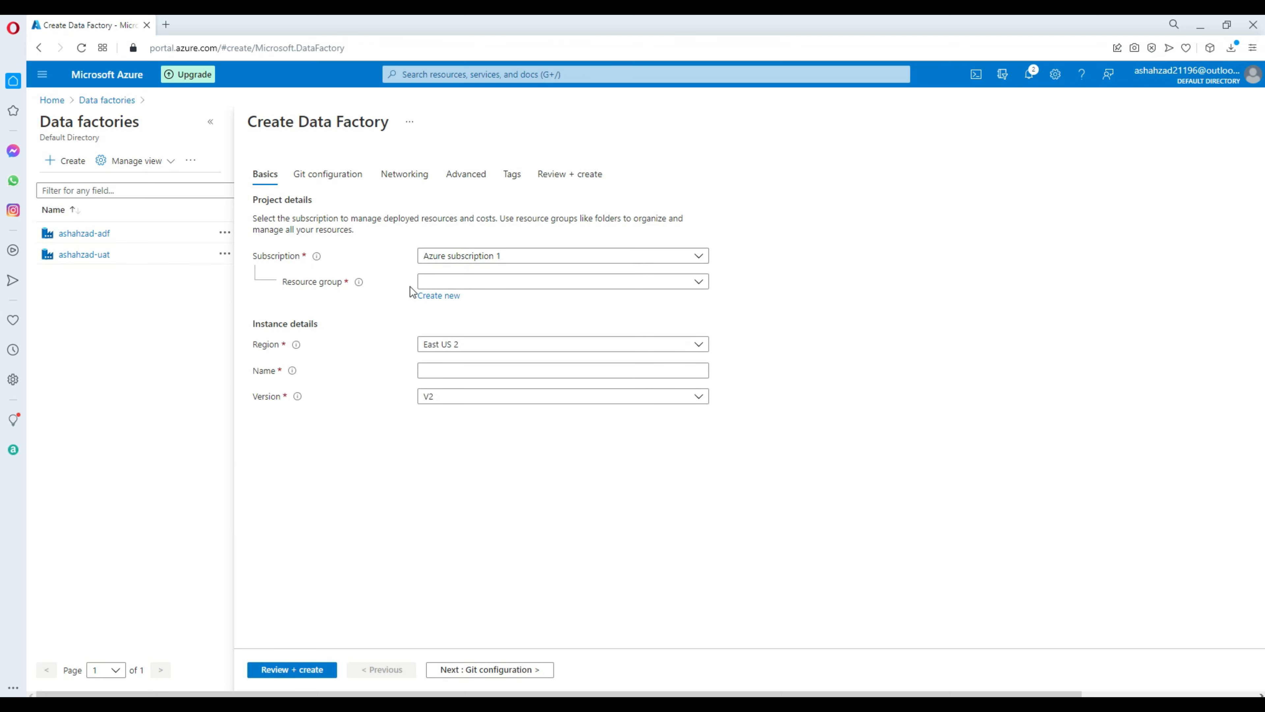
pyautogui.click(466, 283)
pyautogui.click(457, 325)
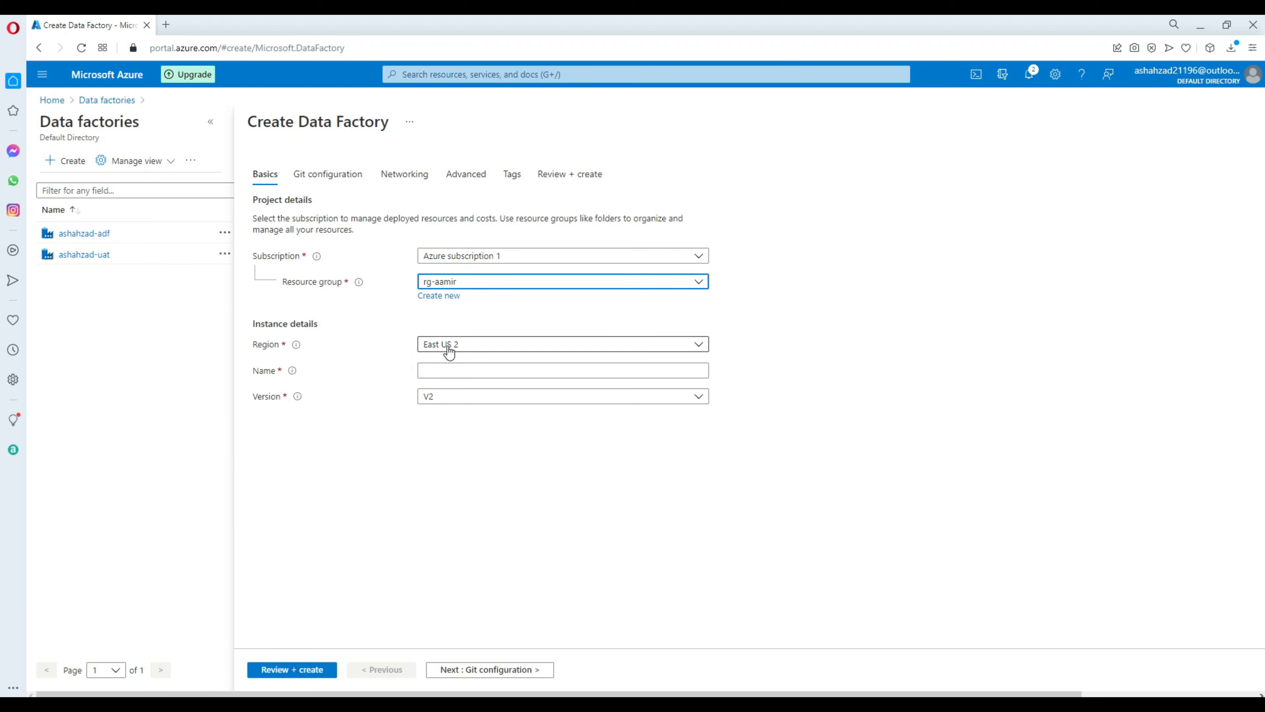
# Enter a new factory name and keep the version at V2.
pyautogui.click(449, 369)
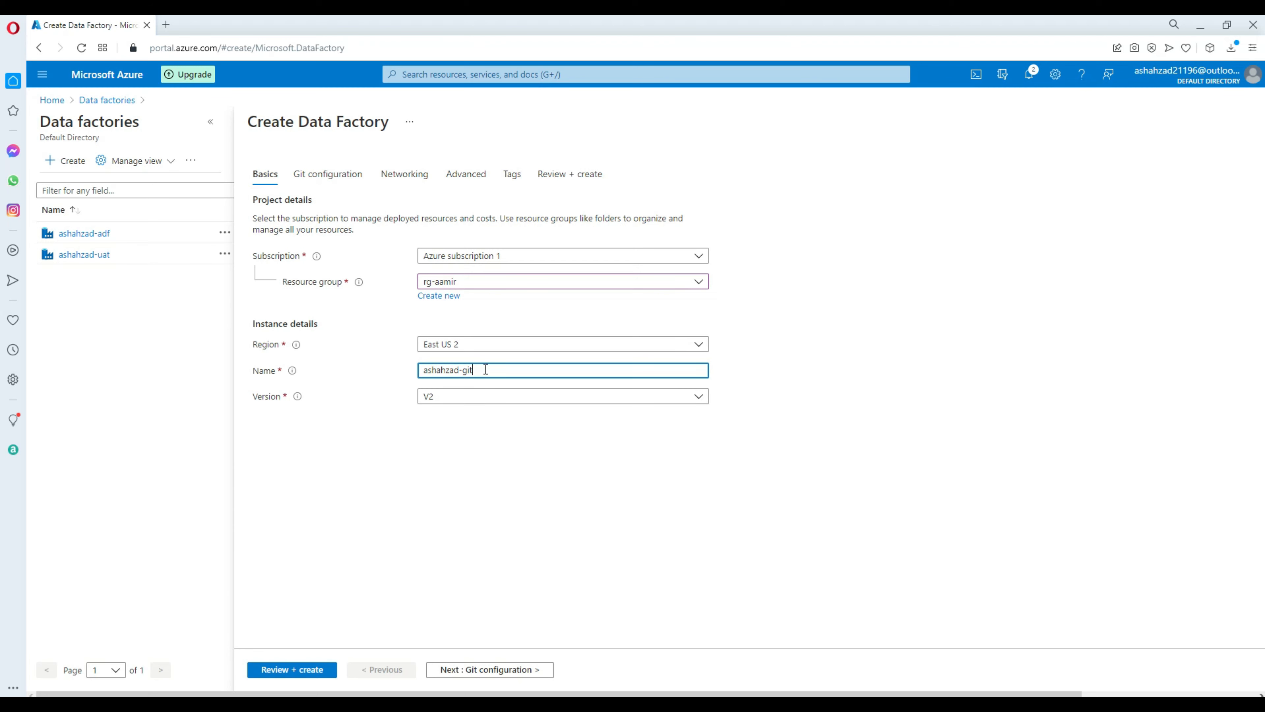
pyautogui.moveTo(481, 370); pyautogui.dragTo(404, 373)
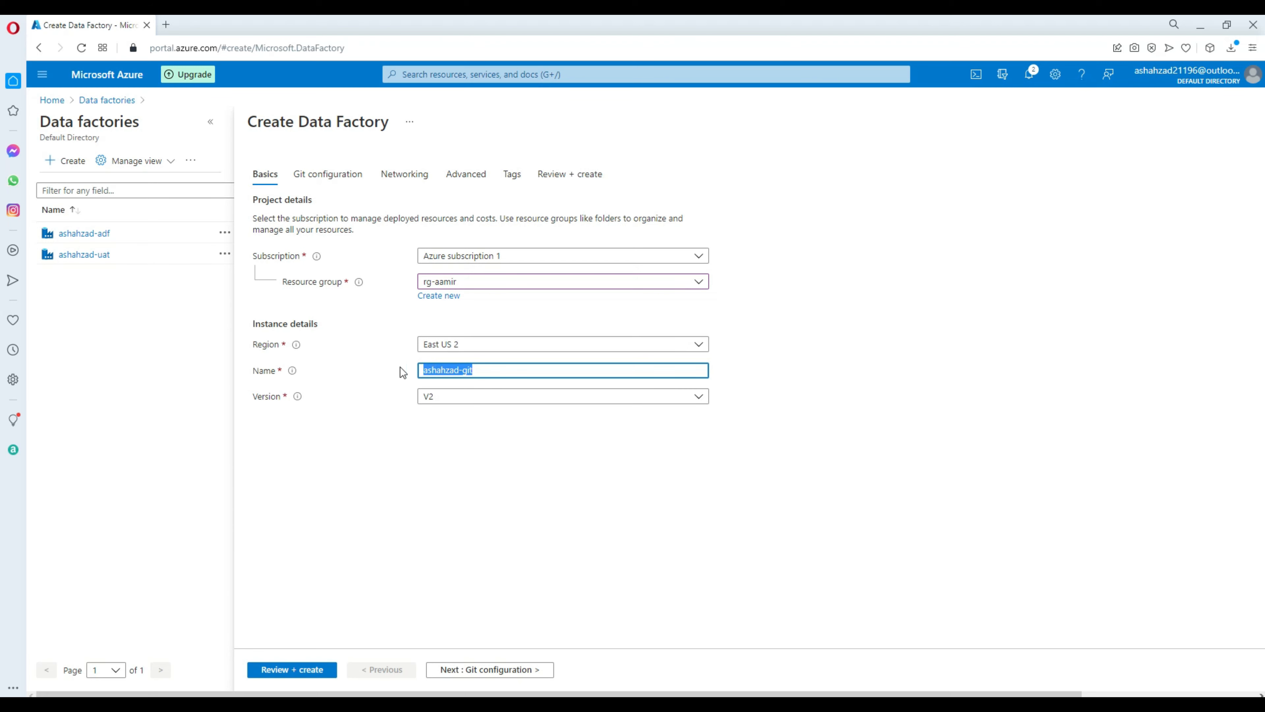
pyautogui.click(476, 371)
pyautogui.click(423, 397)
pyautogui.click(373, 369)
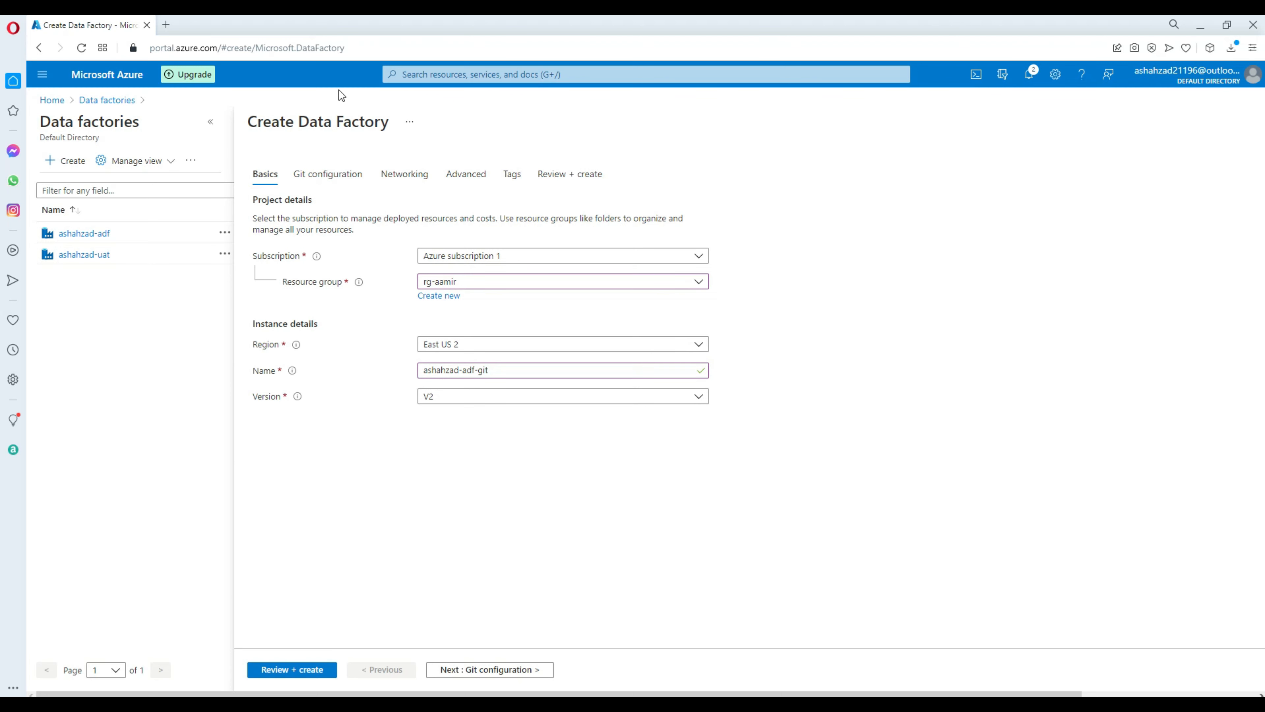
pyautogui.click(500, 369)
pyautogui.moveTo(500, 369); pyautogui.dragTo(408, 373)
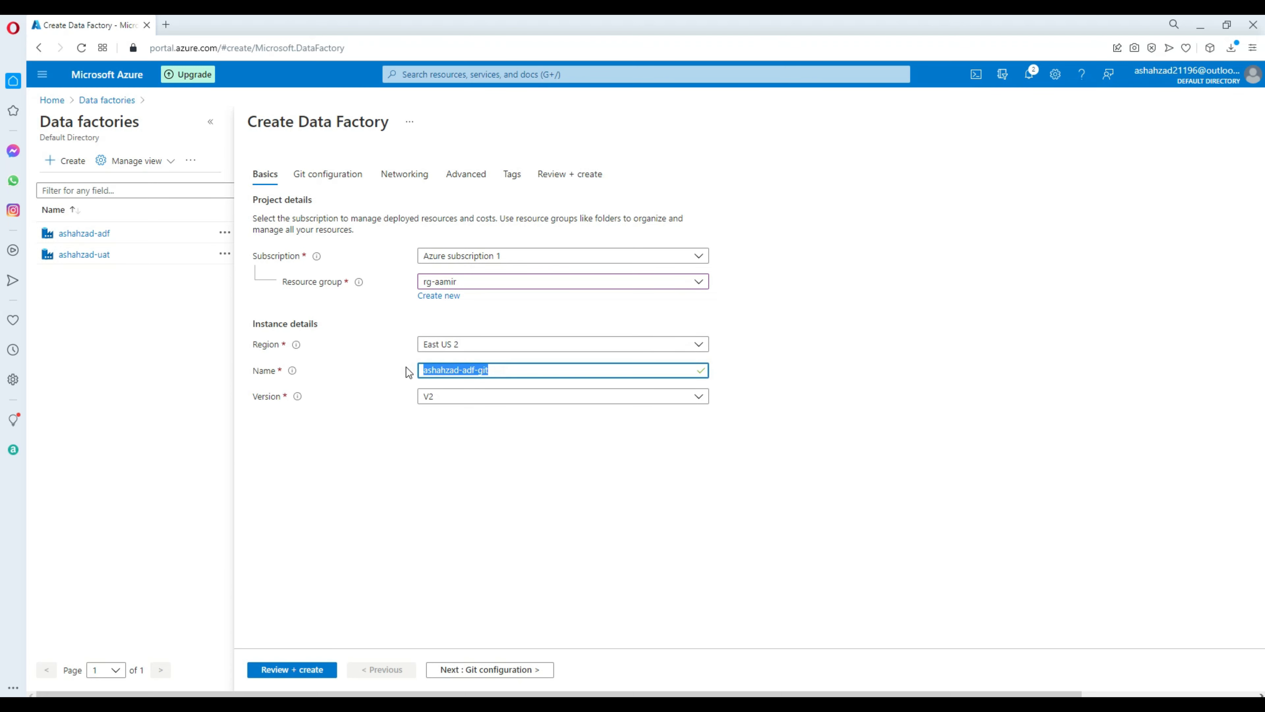
pyautogui.click(392, 448)
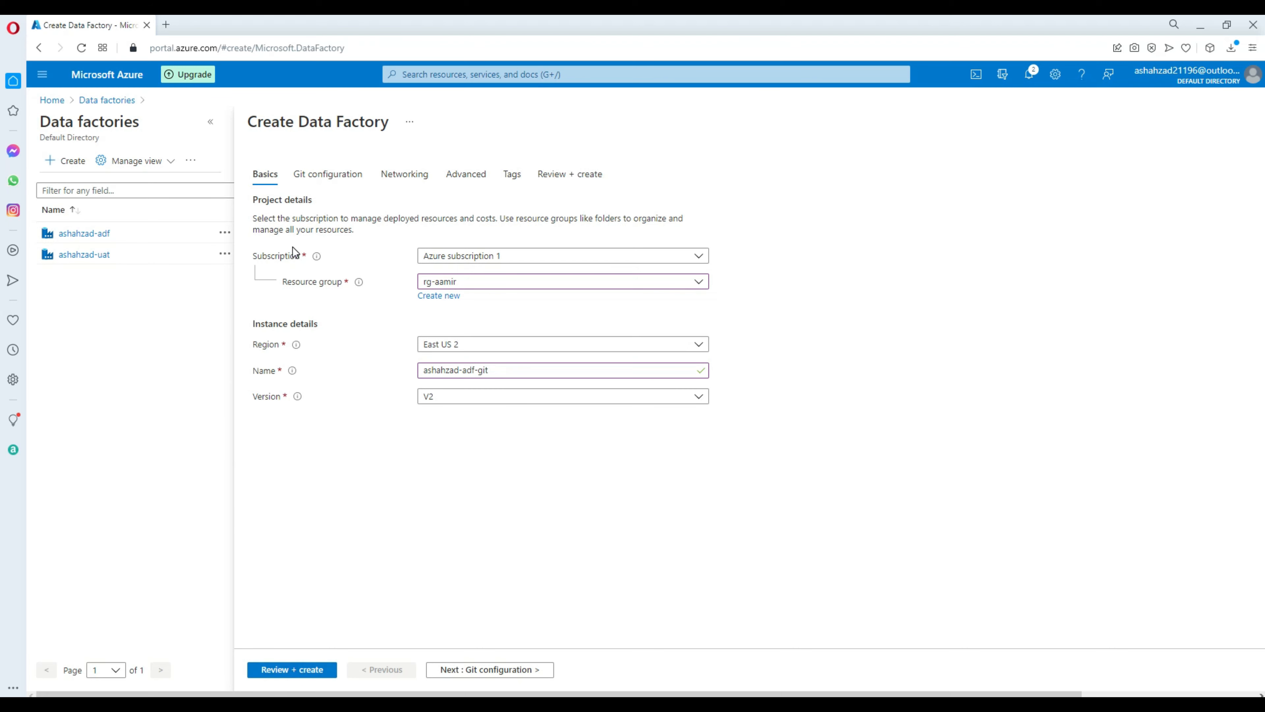
# Choose Configure Git later, then review and create the new data factory.
pyautogui.click(323, 182)
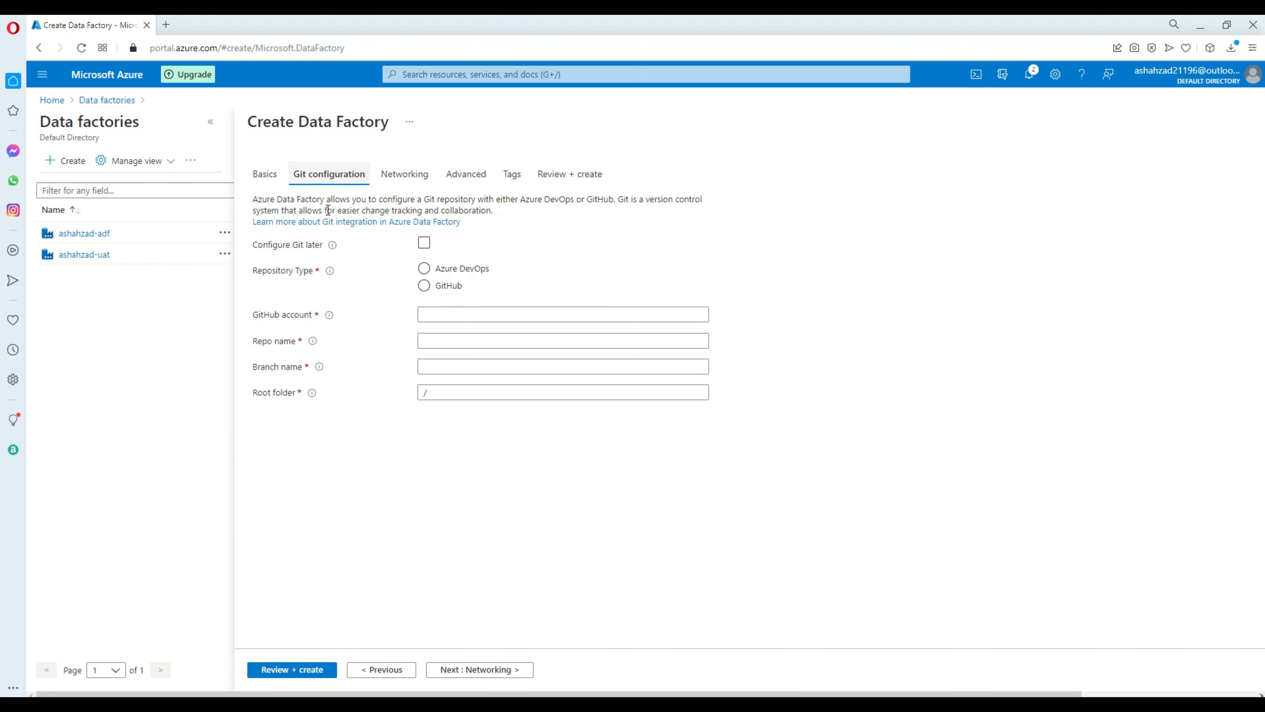
pyautogui.click(426, 244)
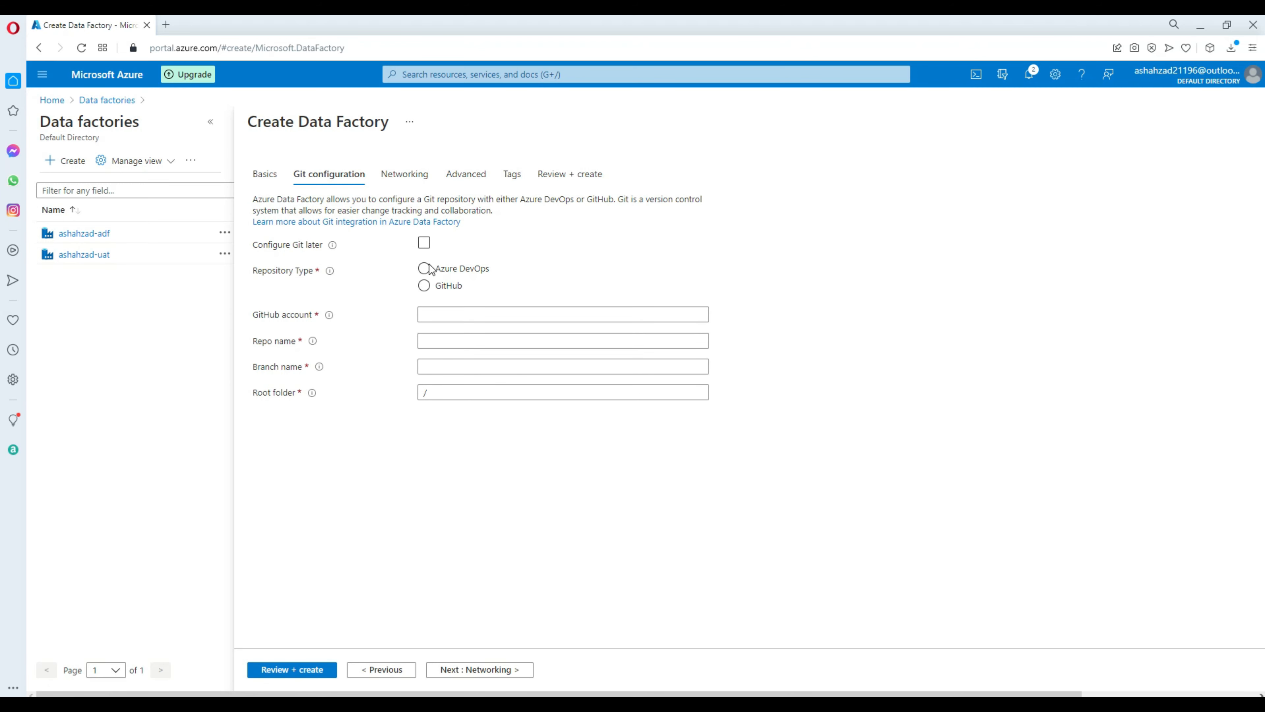
pyautogui.click(424, 285)
pyautogui.click(424, 243)
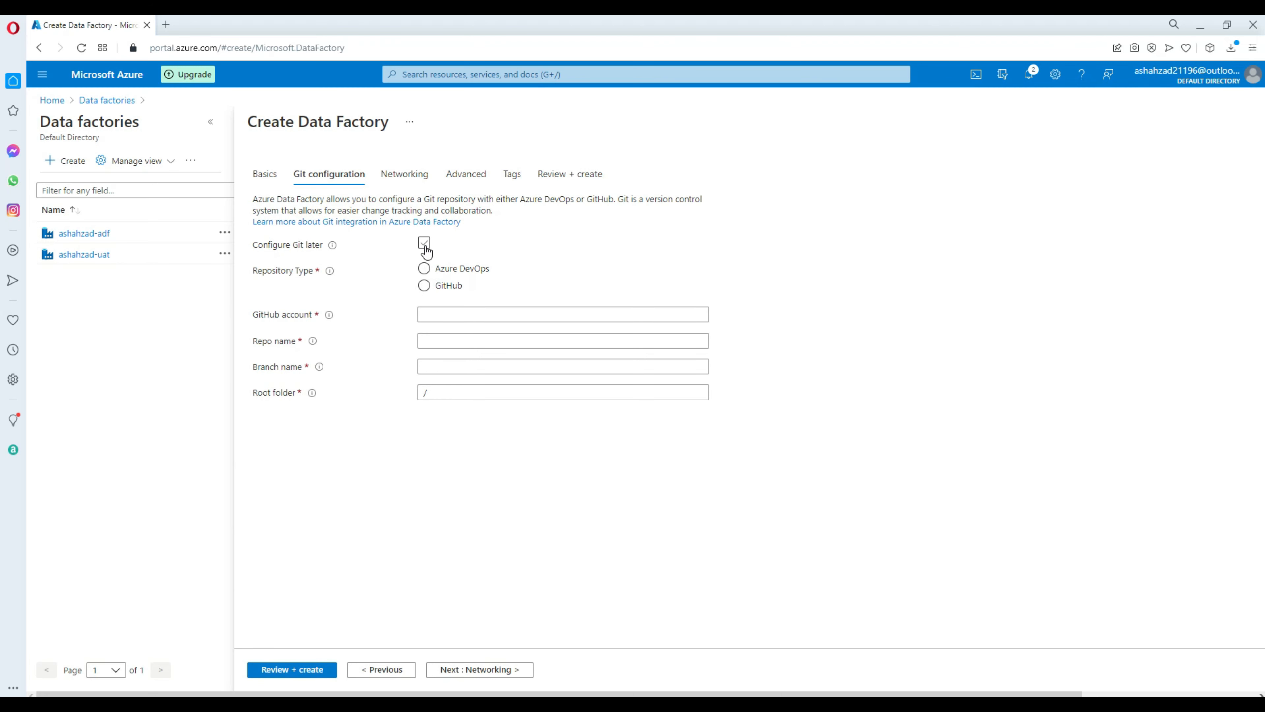
pyautogui.click(293, 673)
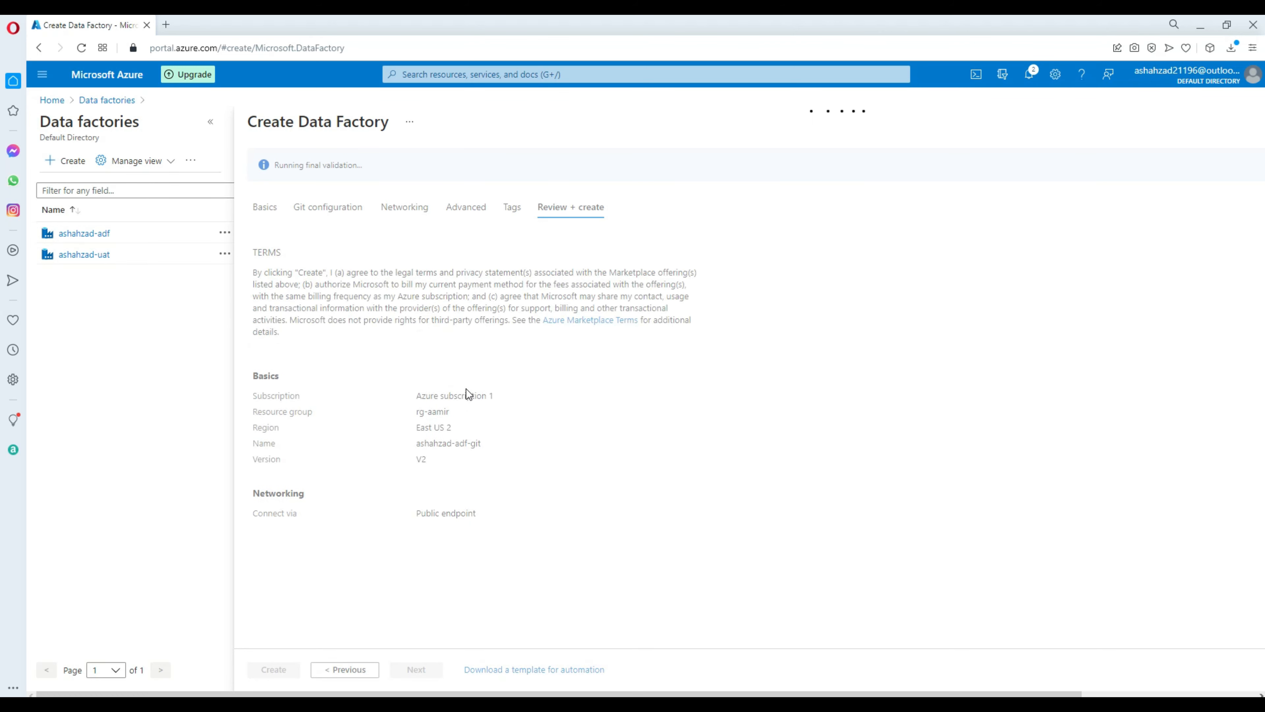
pyautogui.click(286, 670)
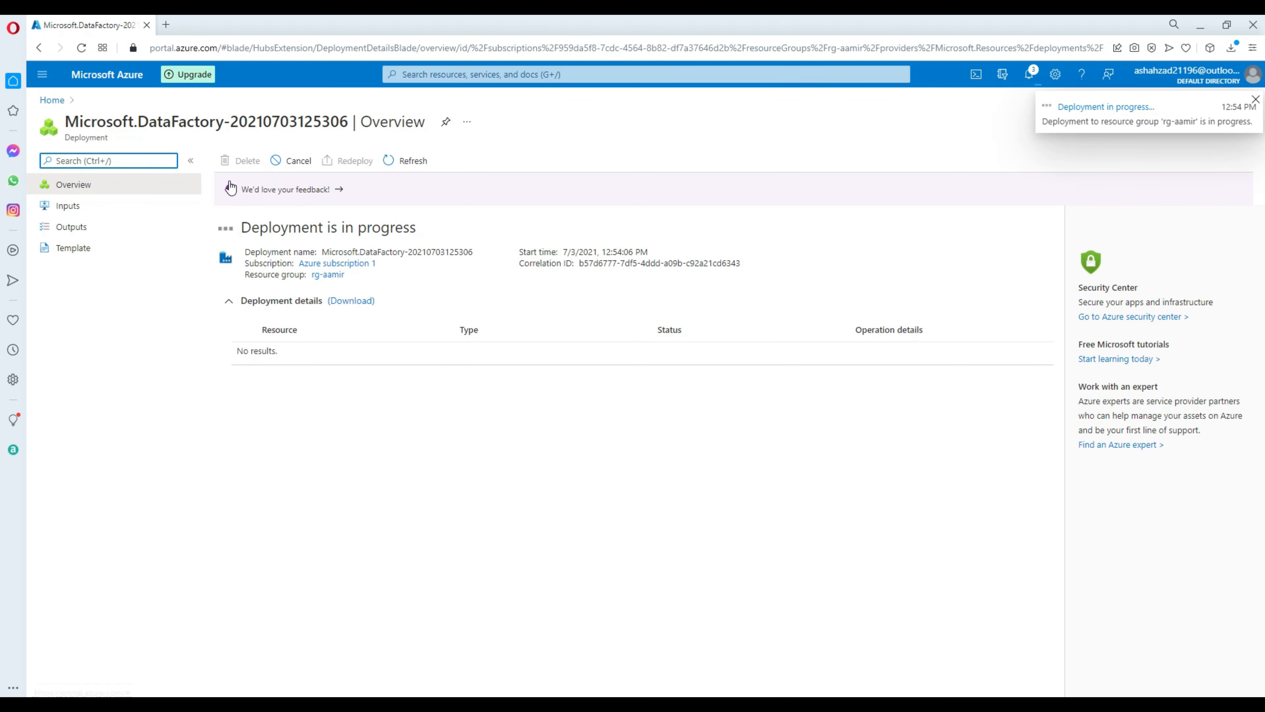
pyautogui.click(167, 25)
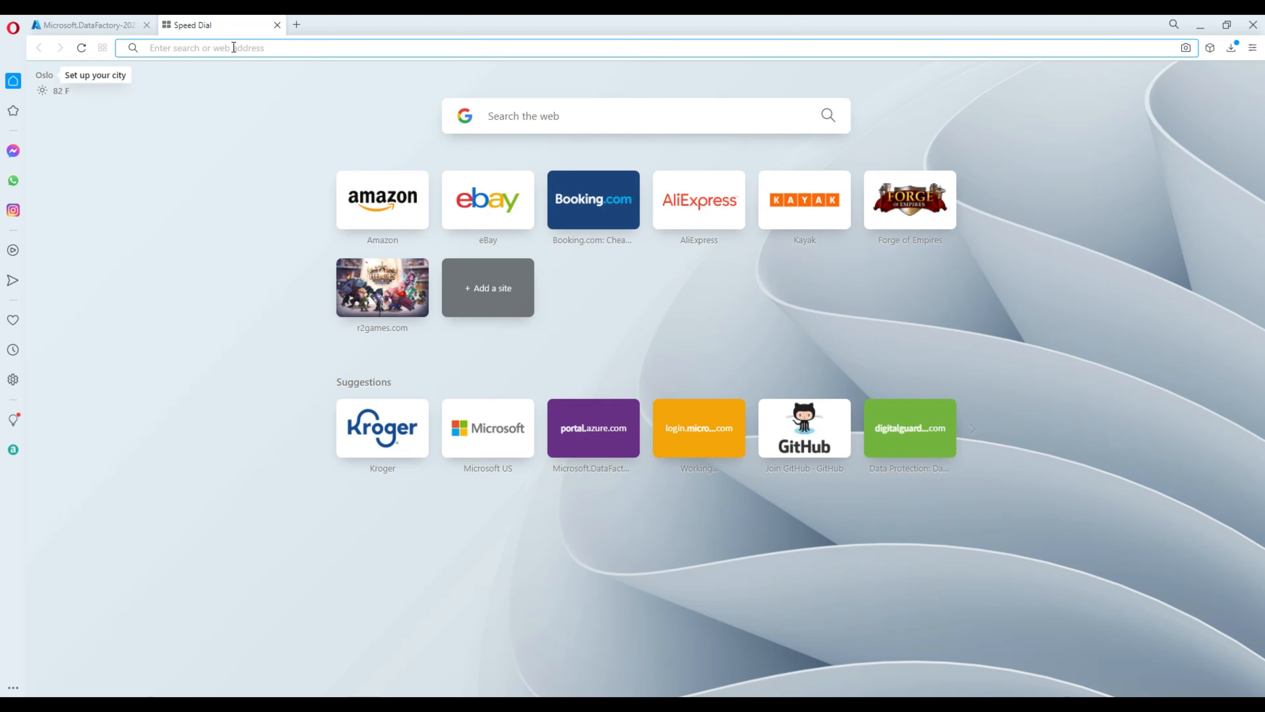
pyautogui.write('www.github.com')
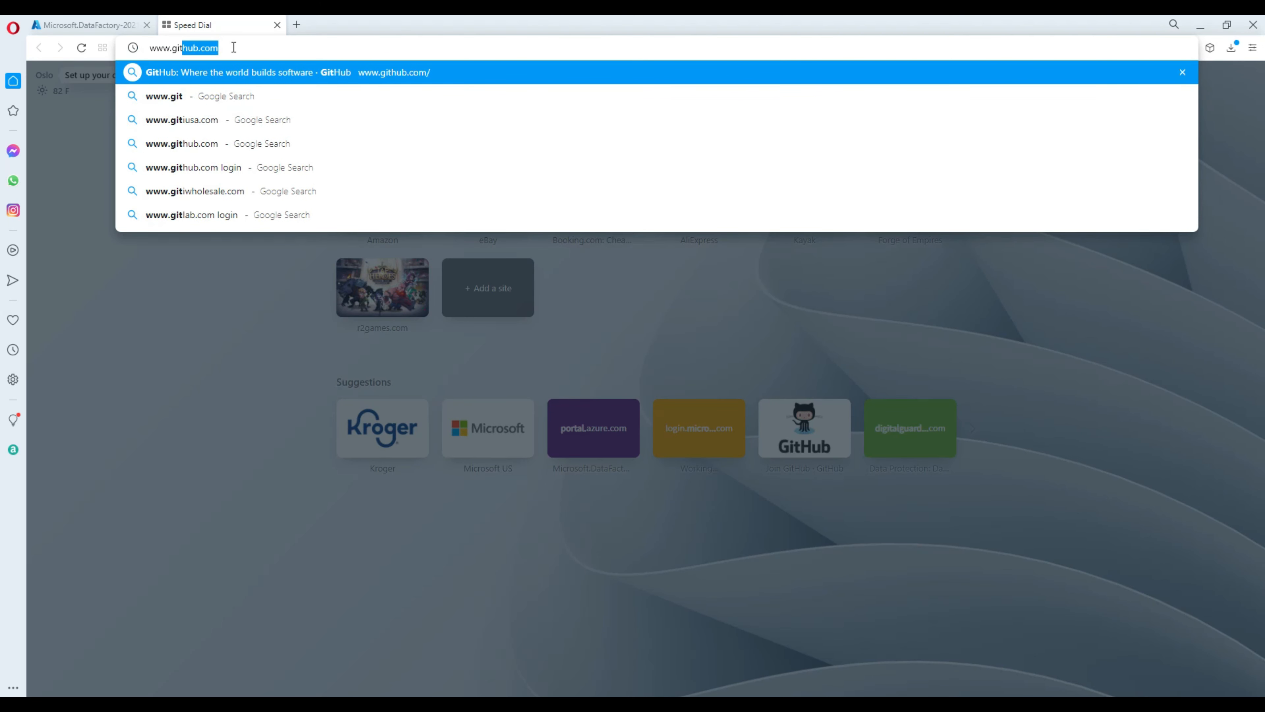
pyautogui.press('Return')
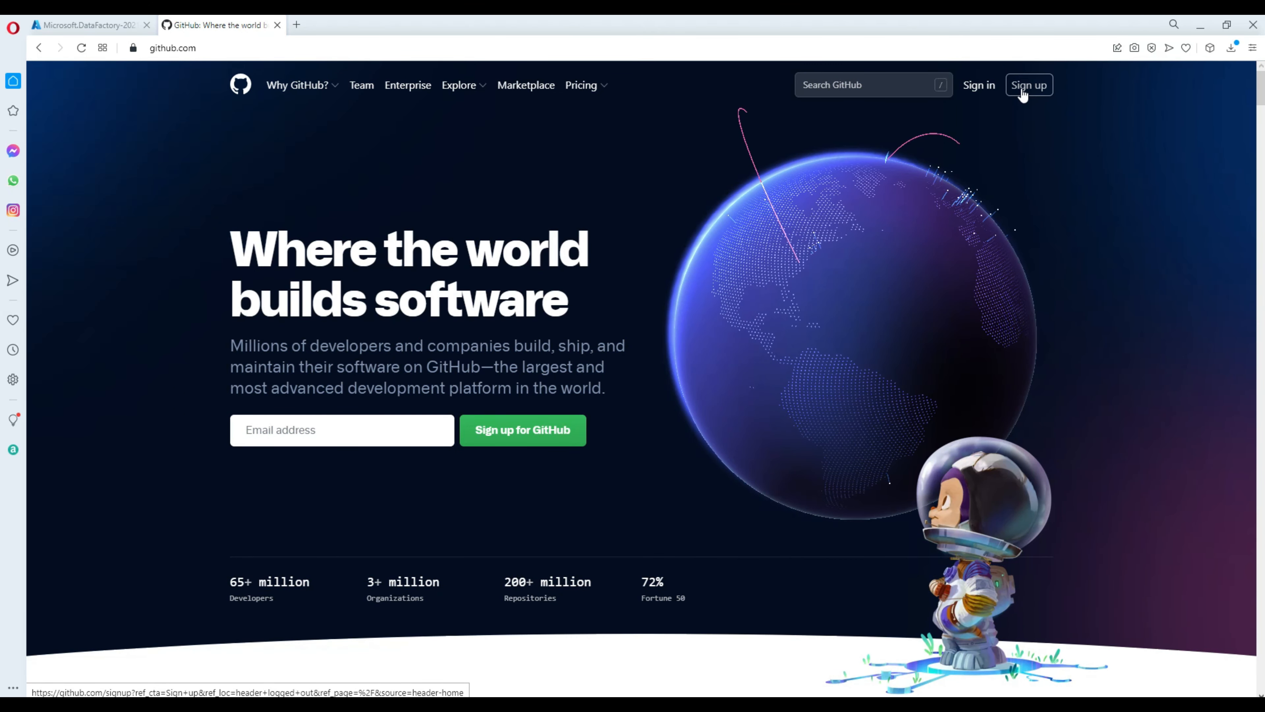
pyautogui.click(1027, 95)
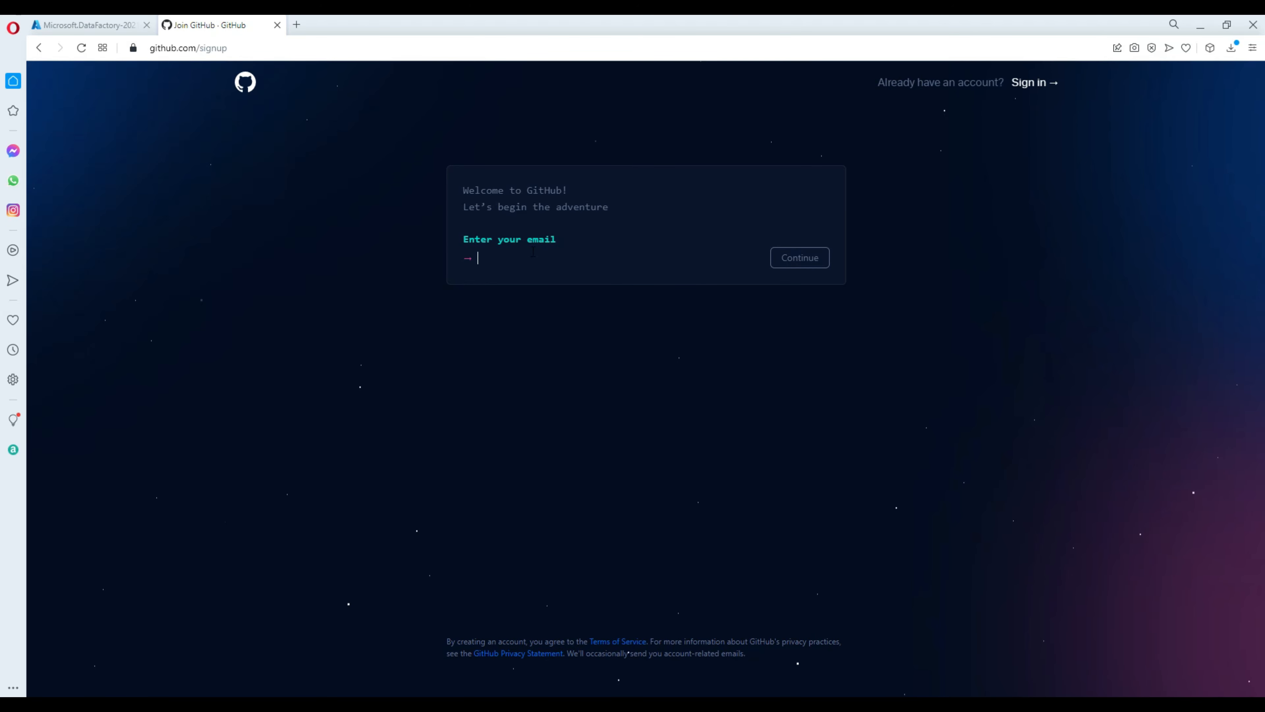
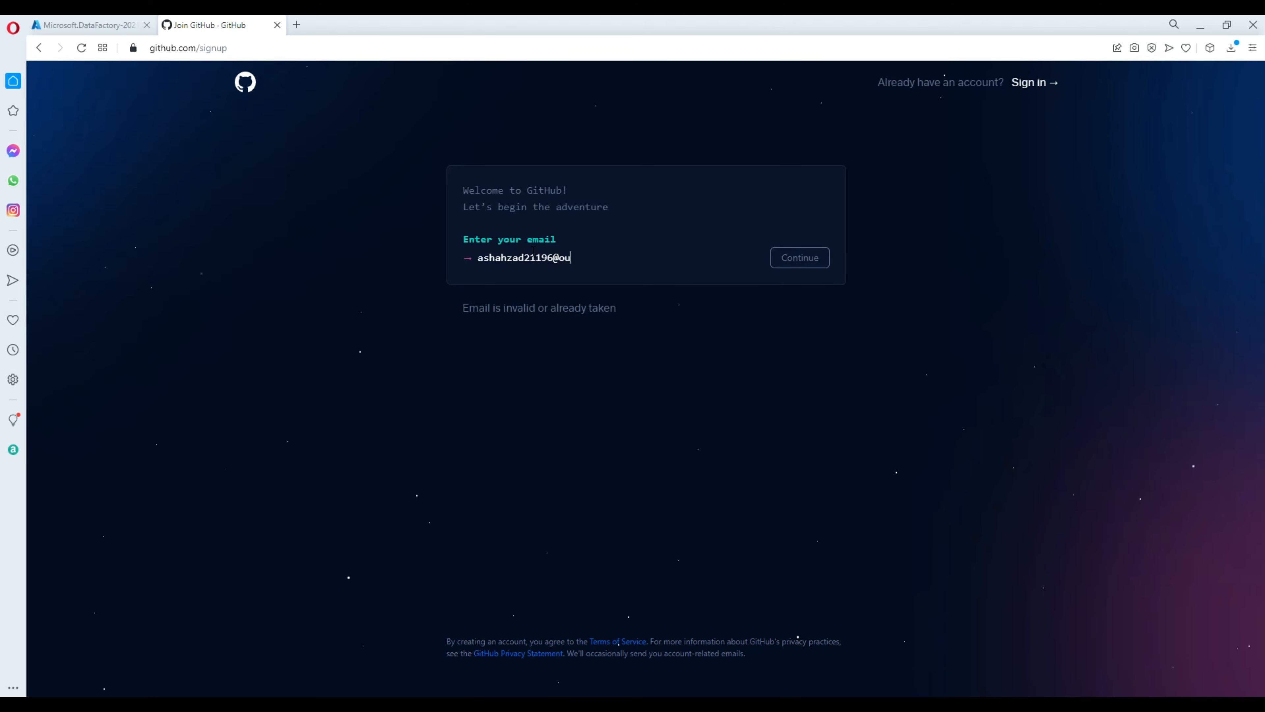
# Enter the sign-up email address and a new account password.
pyautogui.click(810, 265)
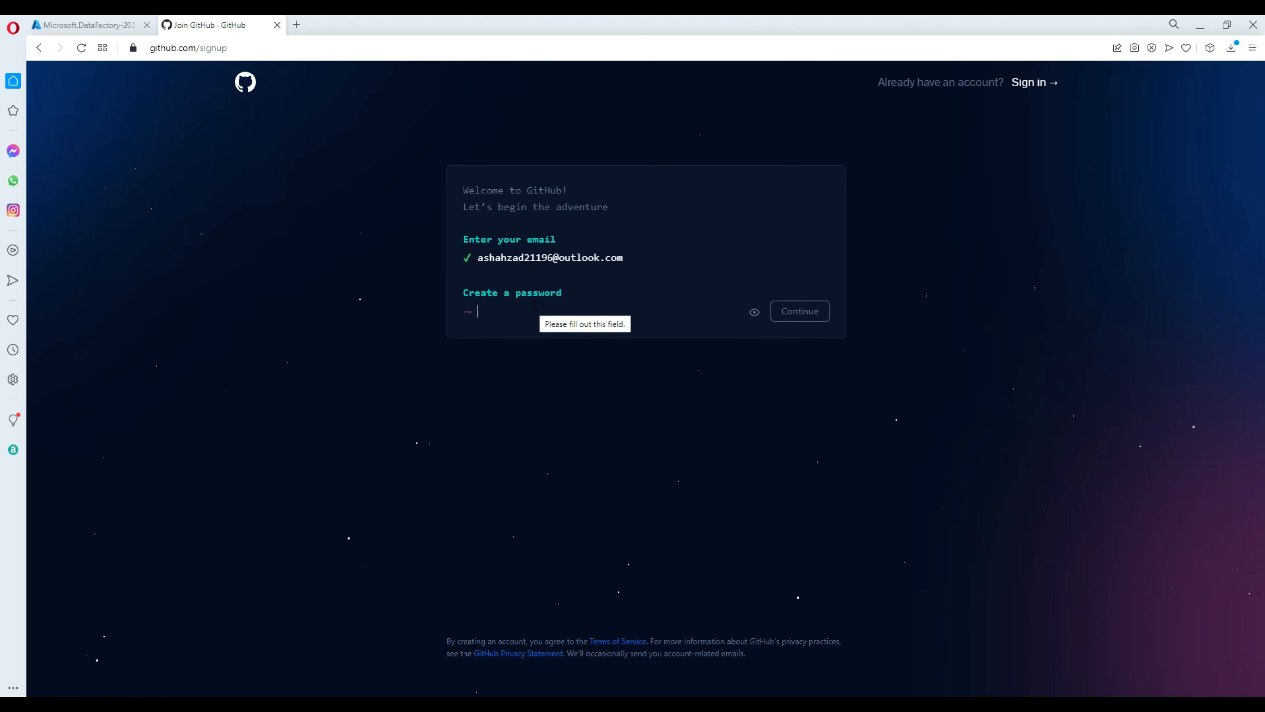
pyautogui.write('••••••')
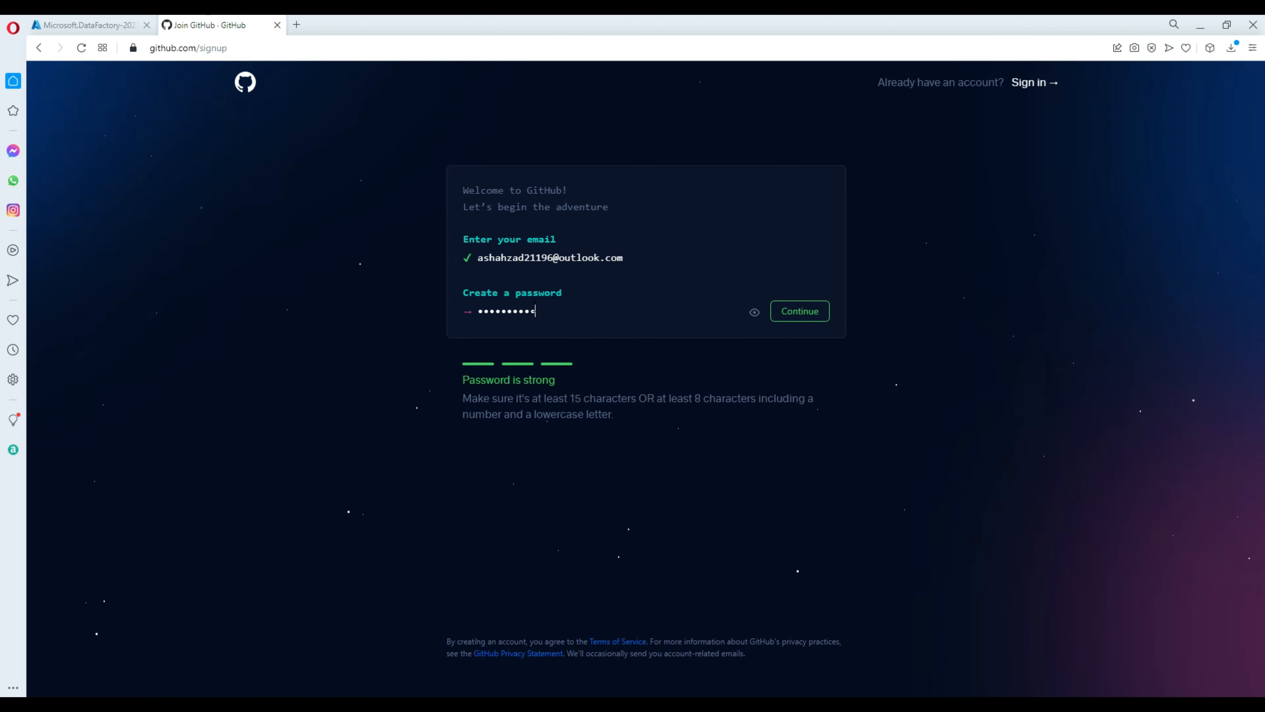
pyautogui.press('Return')
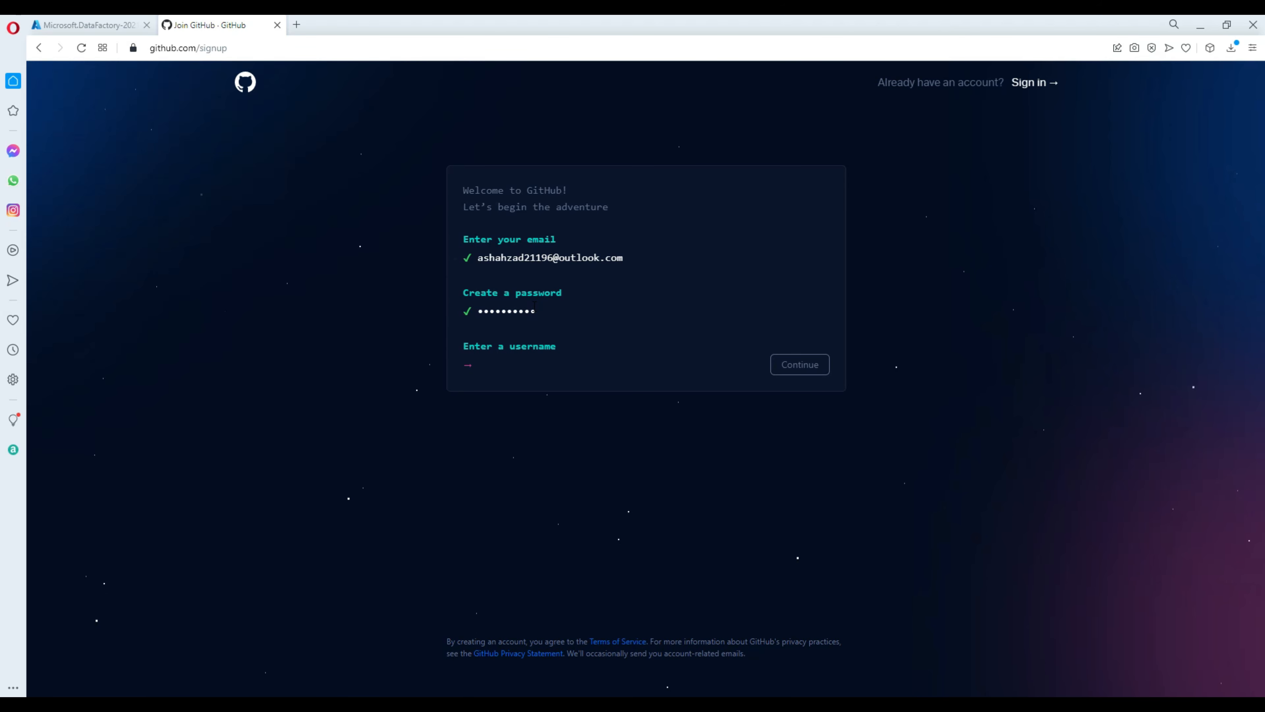
# Choose an available username ending in '-adf' and decline product update emails with 'n'.
pyautogui.write('ashahzad211')
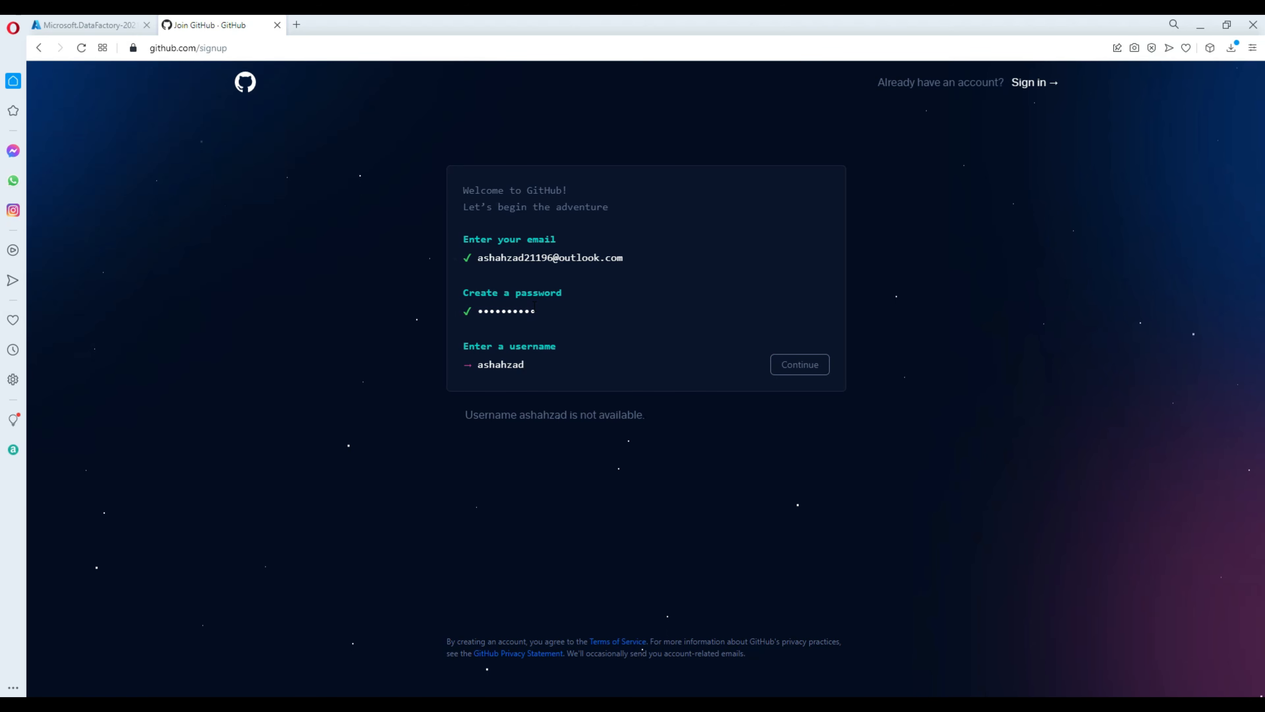
pyautogui.write('-adf')
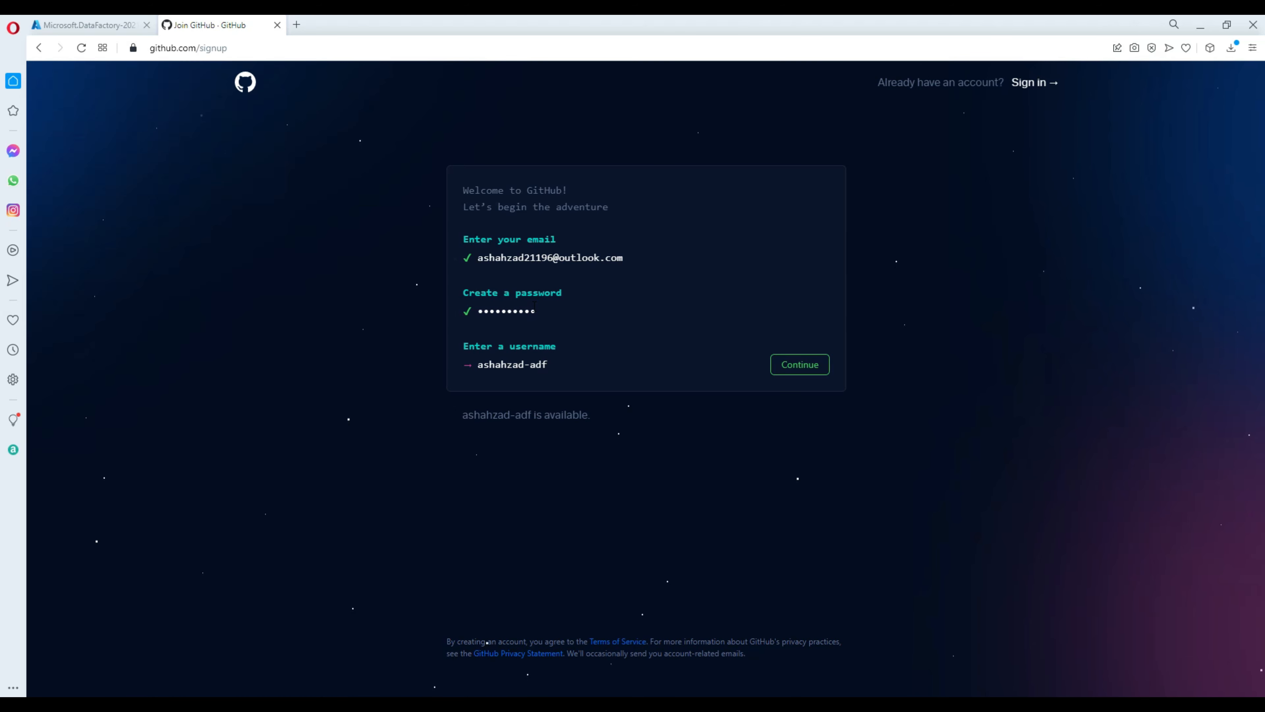
pyautogui.click(800, 366)
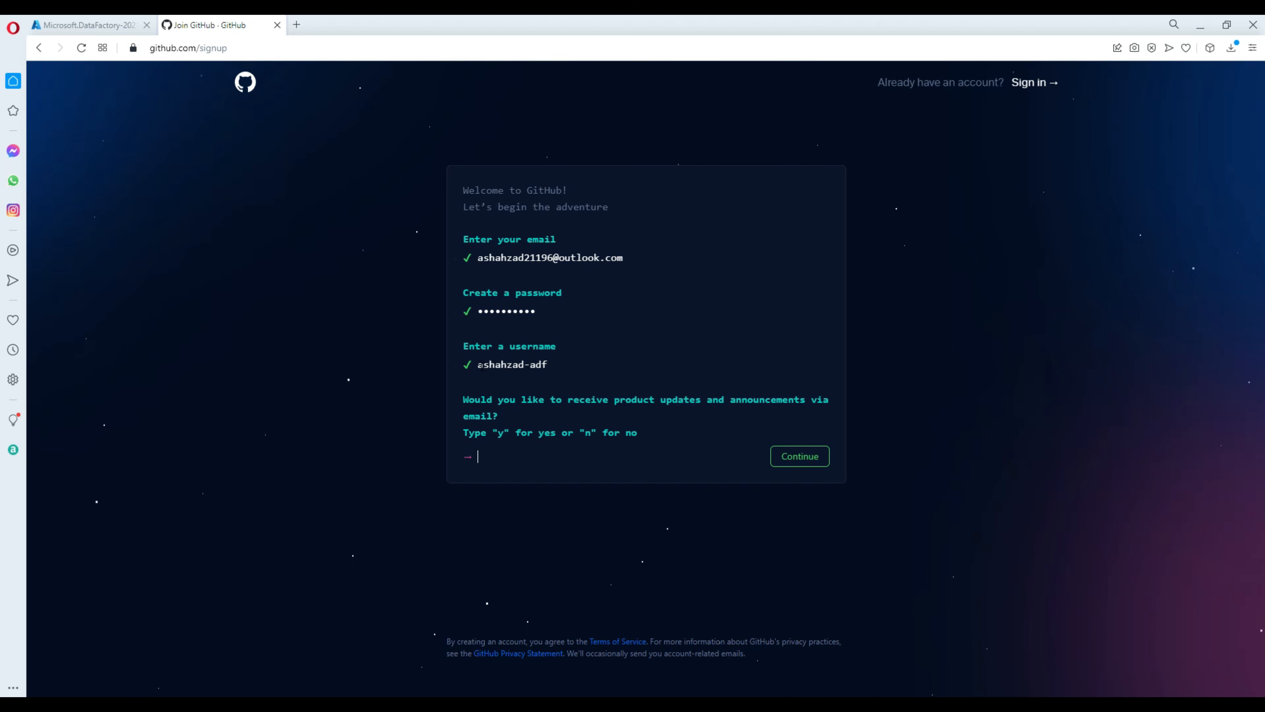
pyautogui.moveTo(478, 365); pyautogui.dragTo(550, 365)
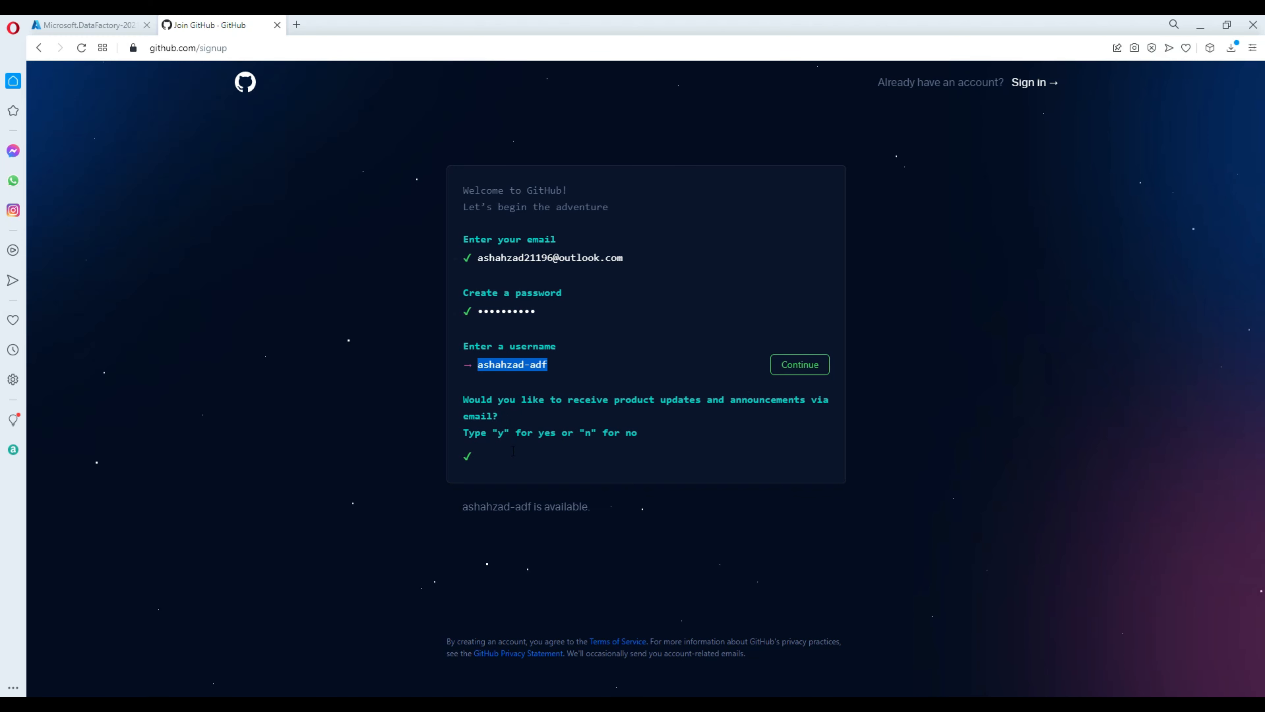
pyautogui.press('Return')
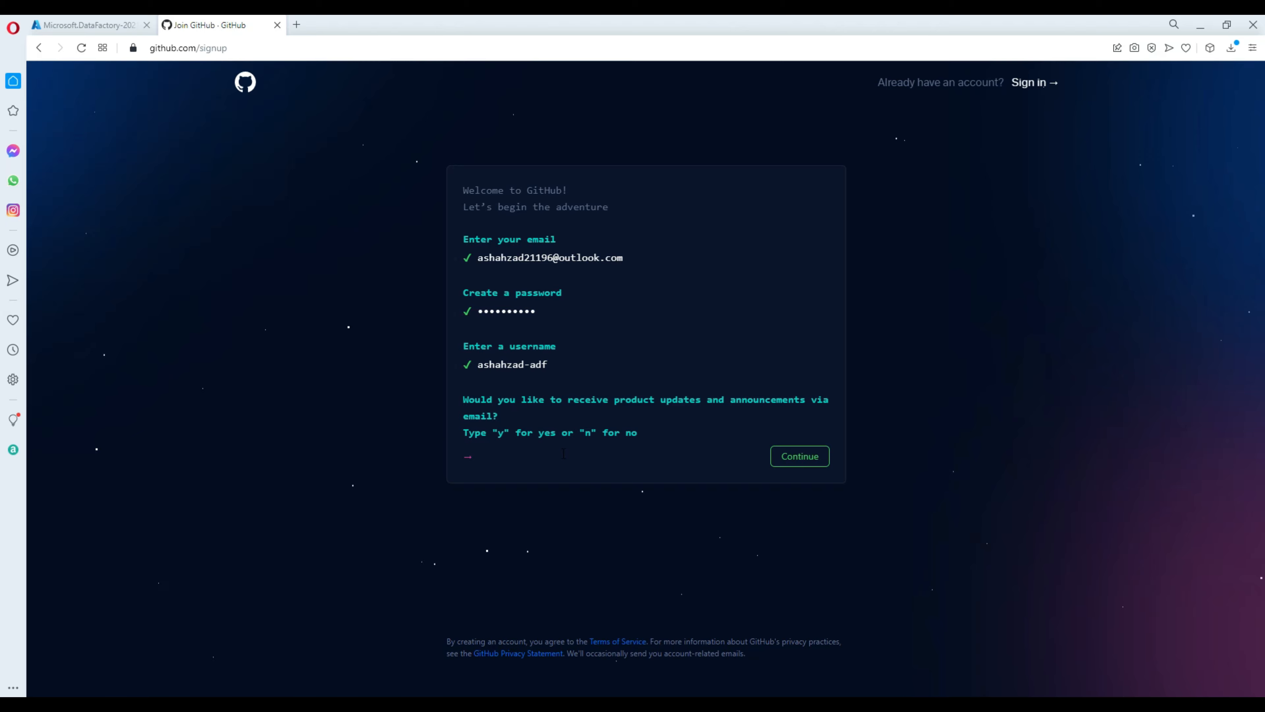
pyautogui.press('Return')
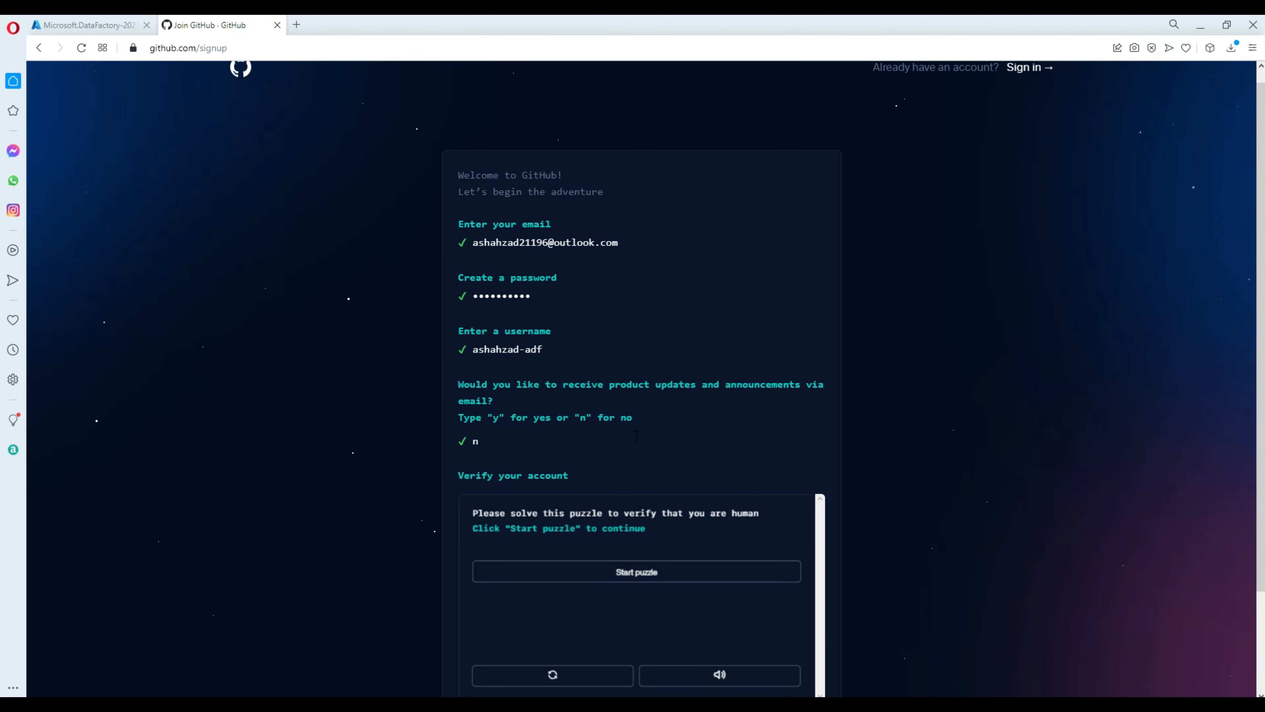
# Solve the spiral-galaxy verification puzzle and create the GitHub account.
pyautogui.scroll(-3, 718, 485)
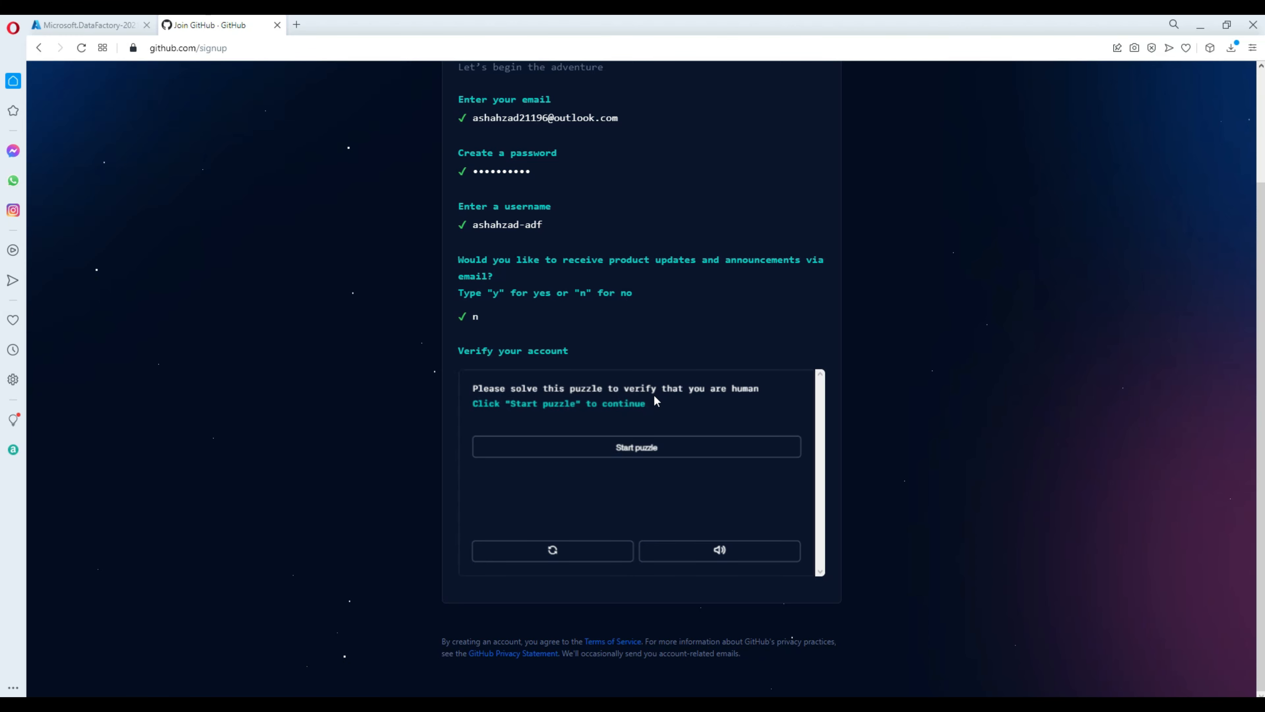
pyautogui.click(629, 457)
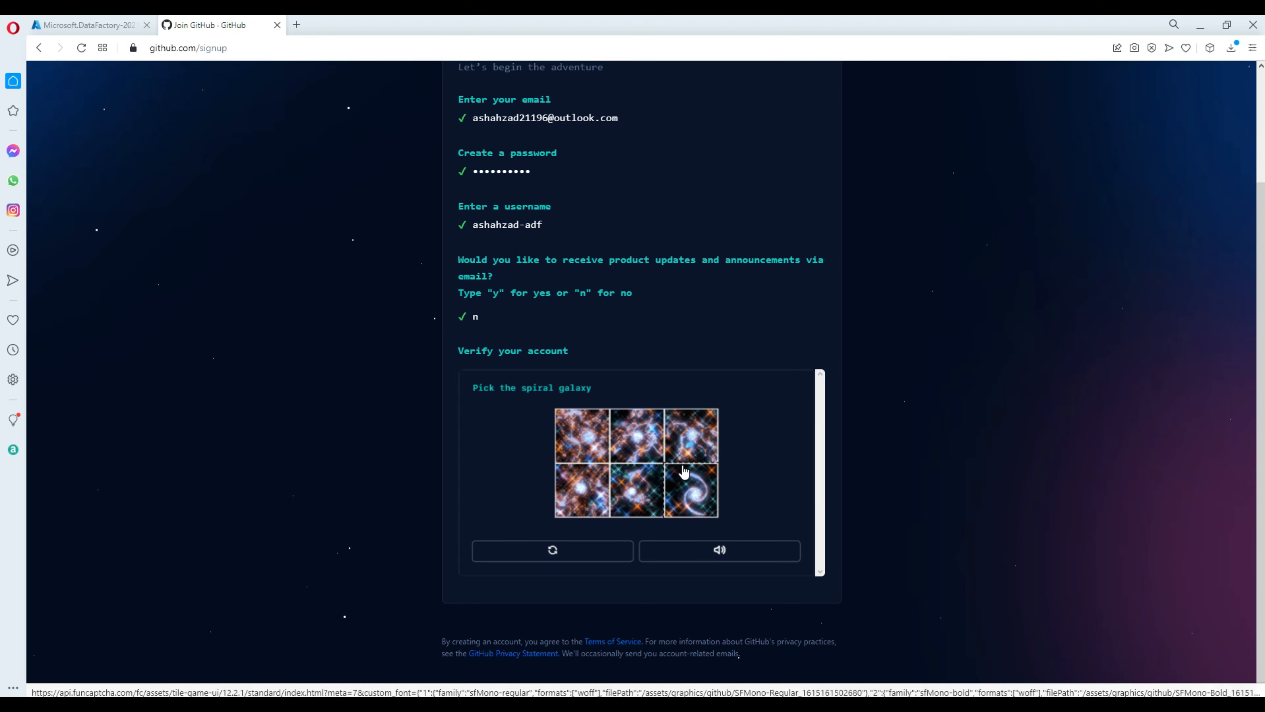
pyautogui.click(668, 515)
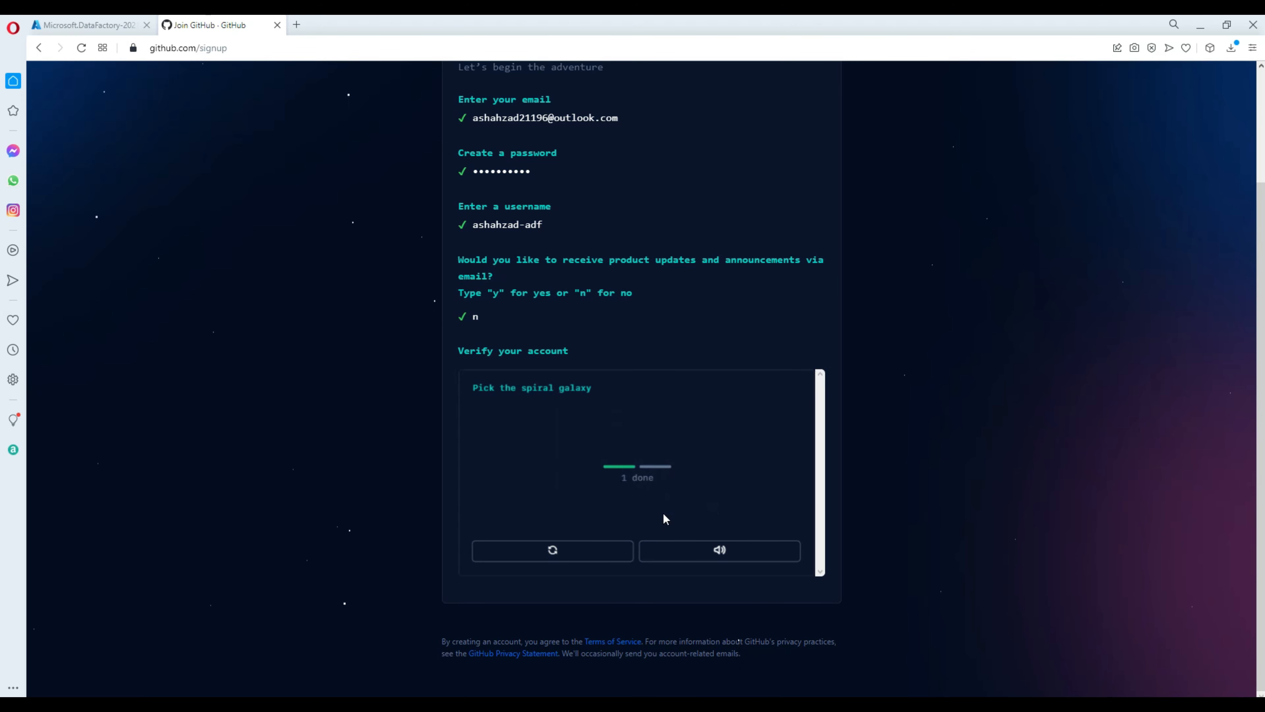
pyautogui.click(585, 451)
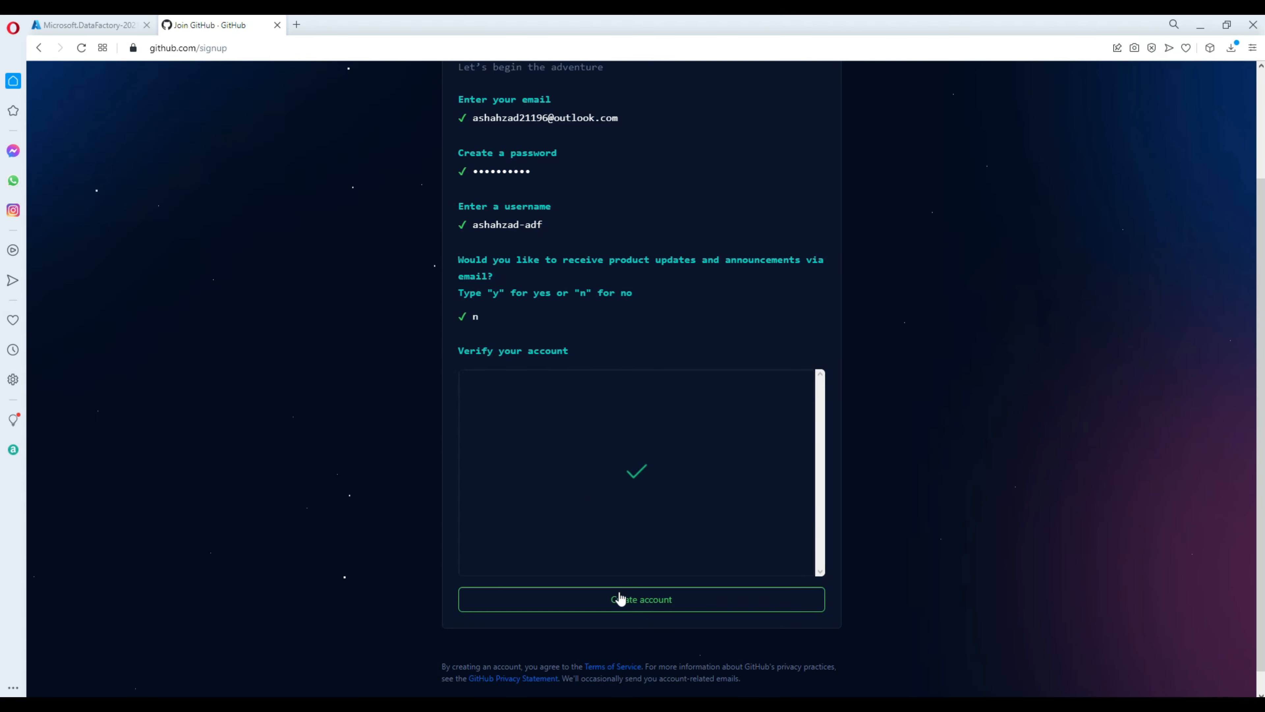
pyautogui.click(626, 603)
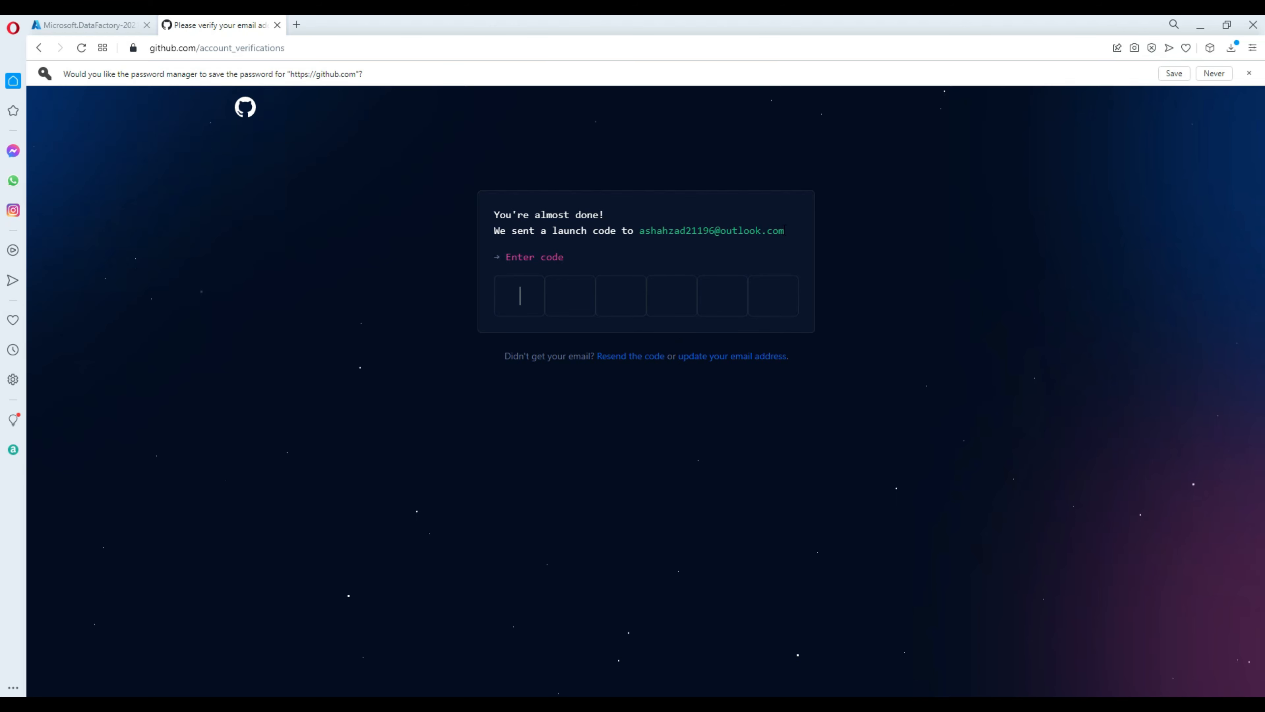
# Look up the email address the code was sent to and open hotmail.com.
pyautogui.moveTo(789, 235); pyautogui.dragTo(646, 242)
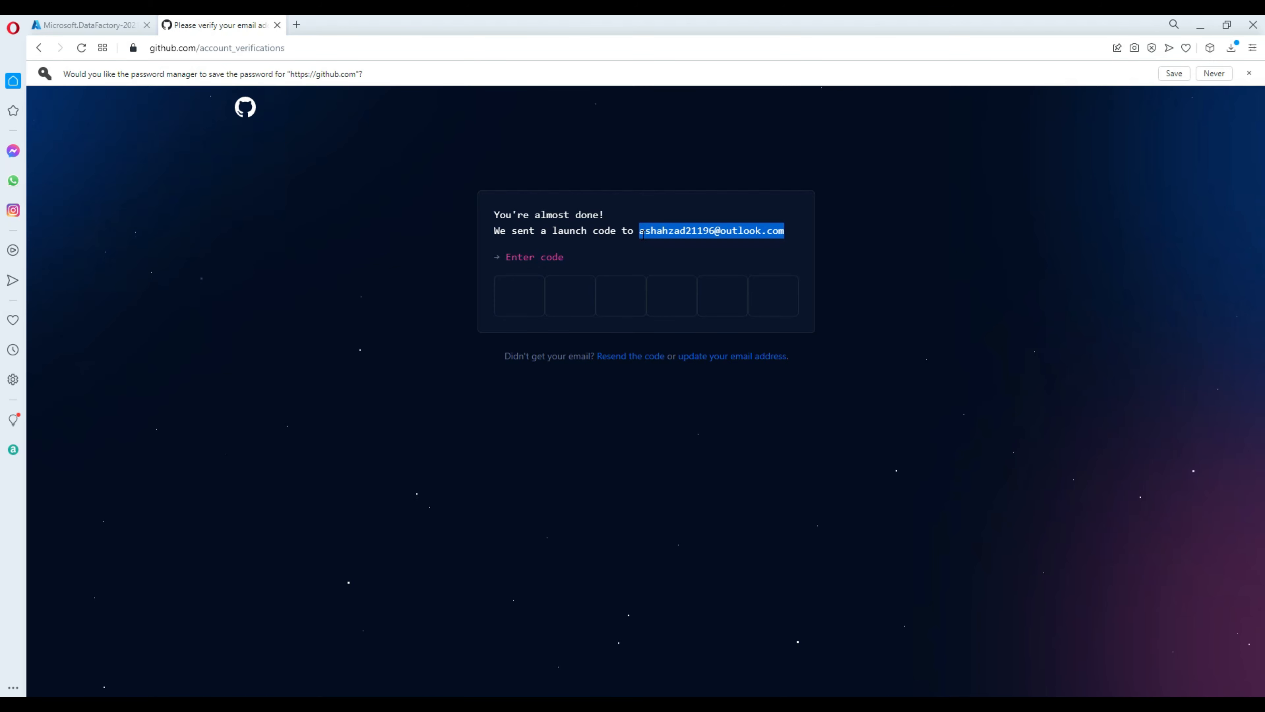
pyautogui.rightClick(645, 233)
pyautogui.click(680, 245)
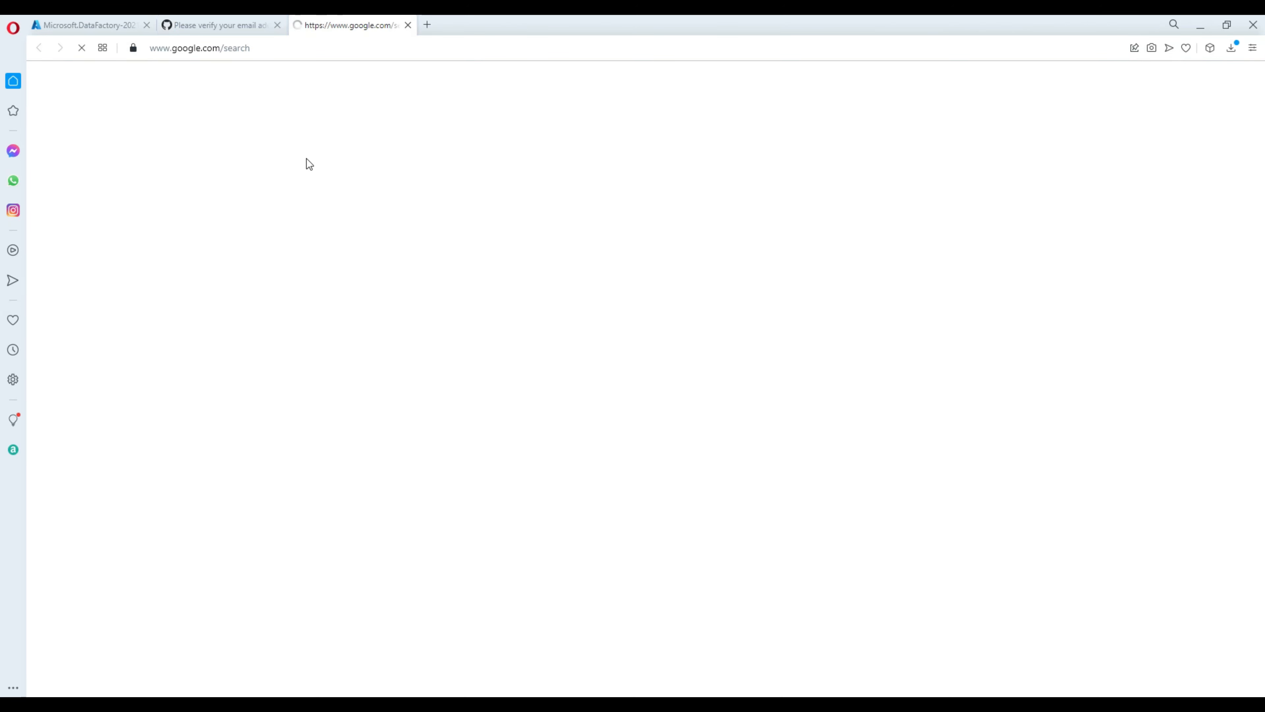
pyautogui.click(310, 48)
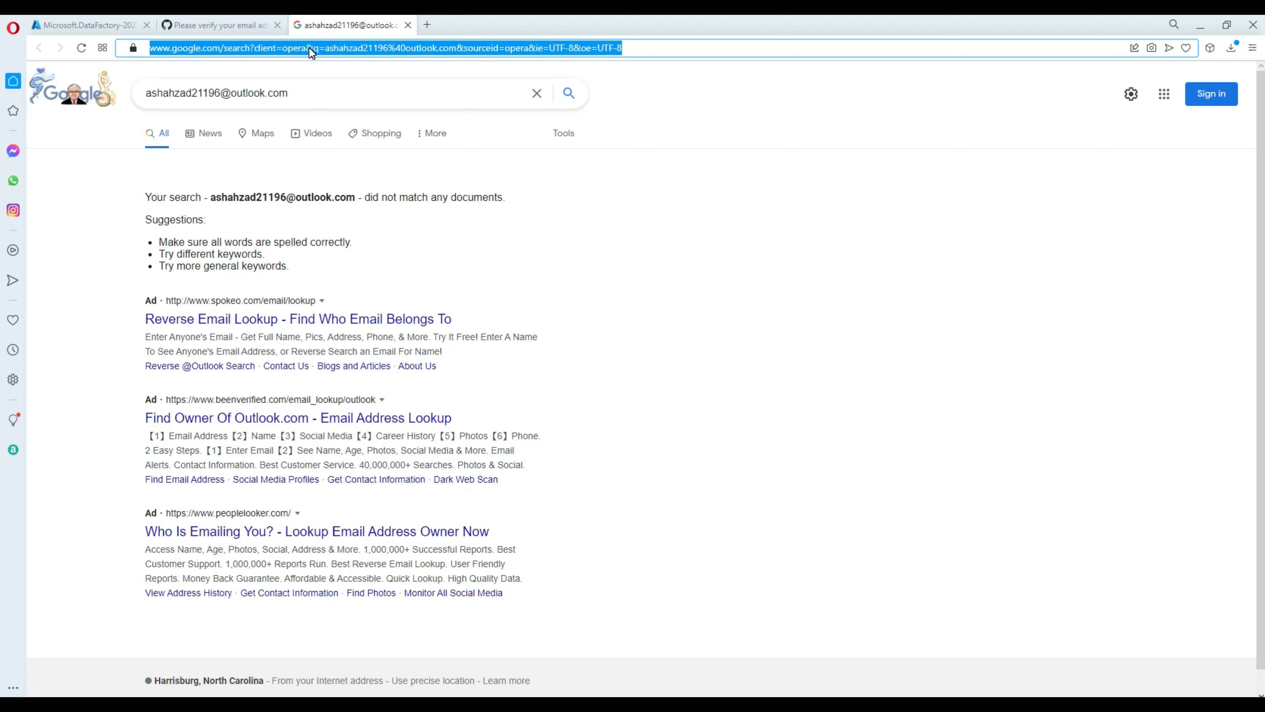
pyautogui.write('www.outloo')
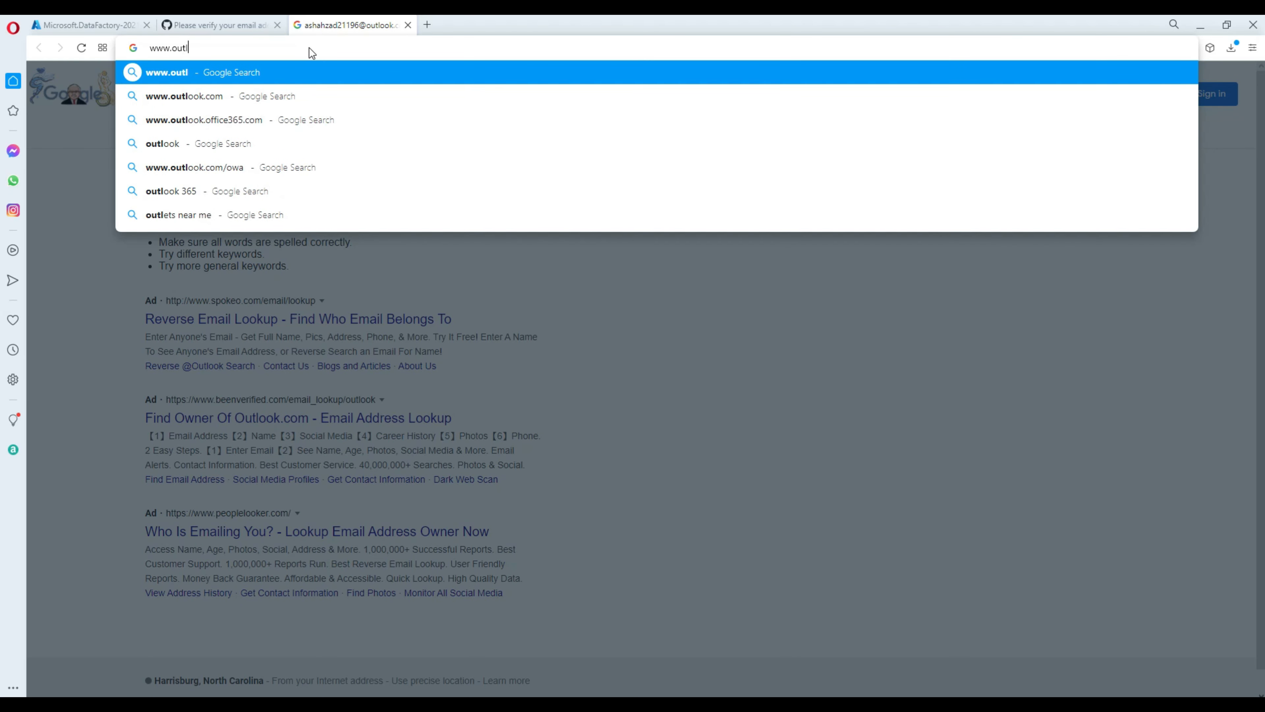
pyautogui.press('BackSpace')
pyautogui.press('BackSpace')
pyautogui.press('BackSpace')
pyautogui.press('BackSpace')
pyautogui.press('BackSpace')
pyautogui.press('BackSpace')
pyautogui.write('ho')
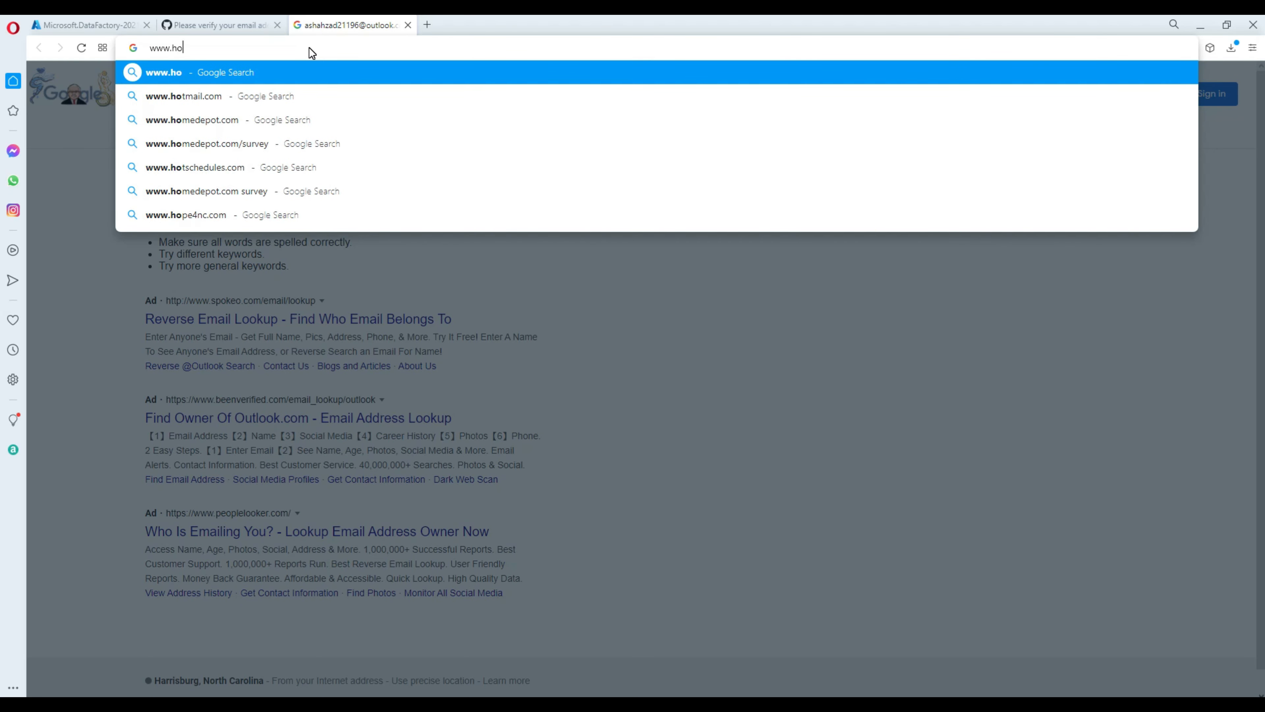
pyautogui.write('tmail.com')
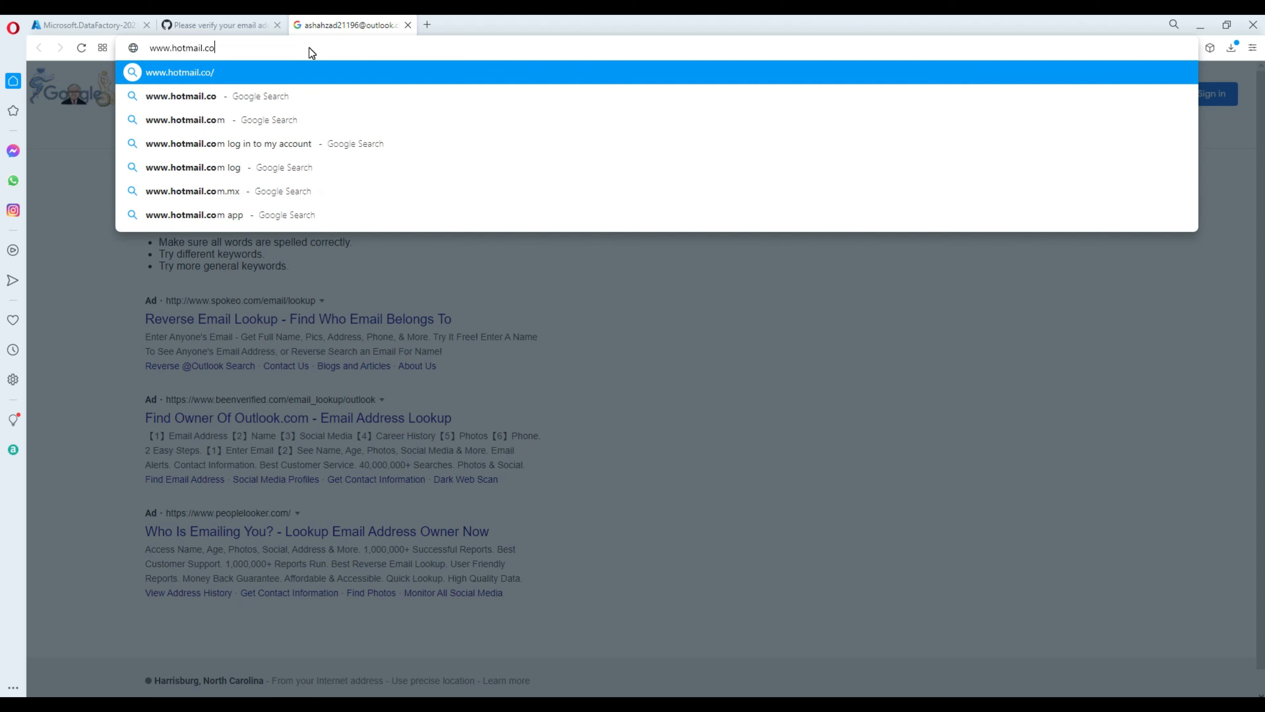
pyautogui.press('Return')
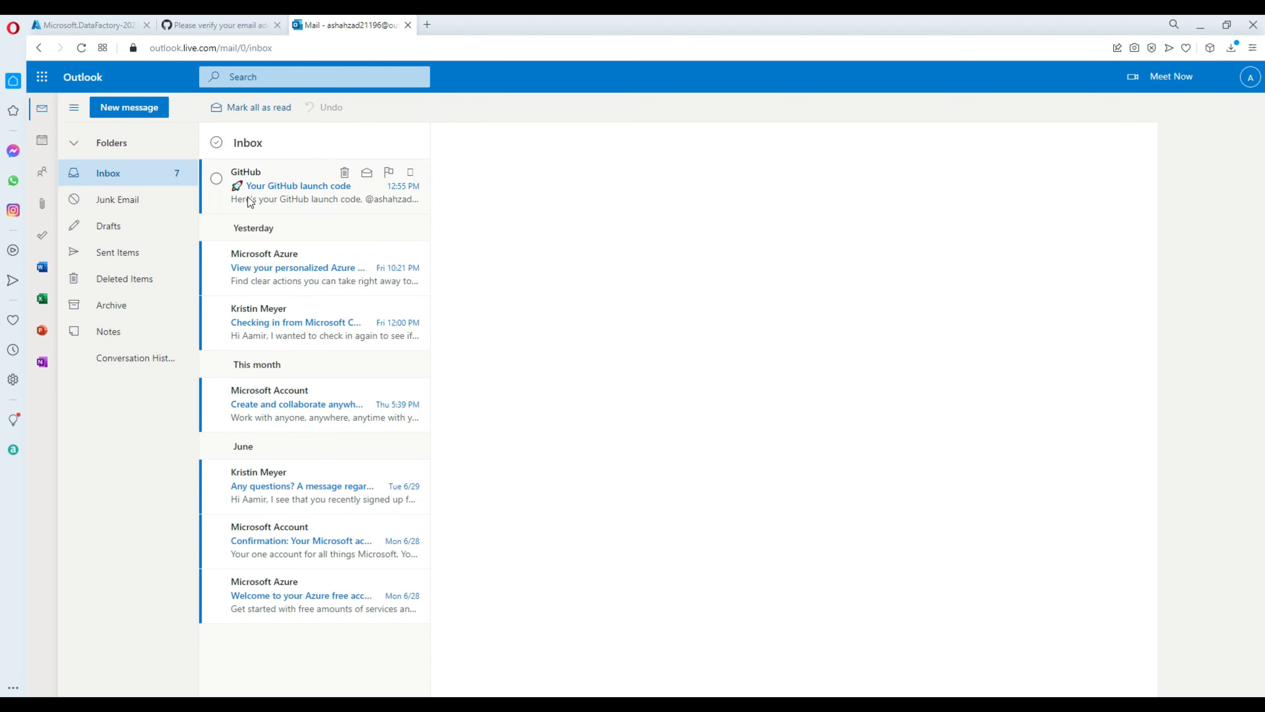
# Copy the launch code from the GitHub email and return to the code-entry page.
pyautogui.click(274, 189)
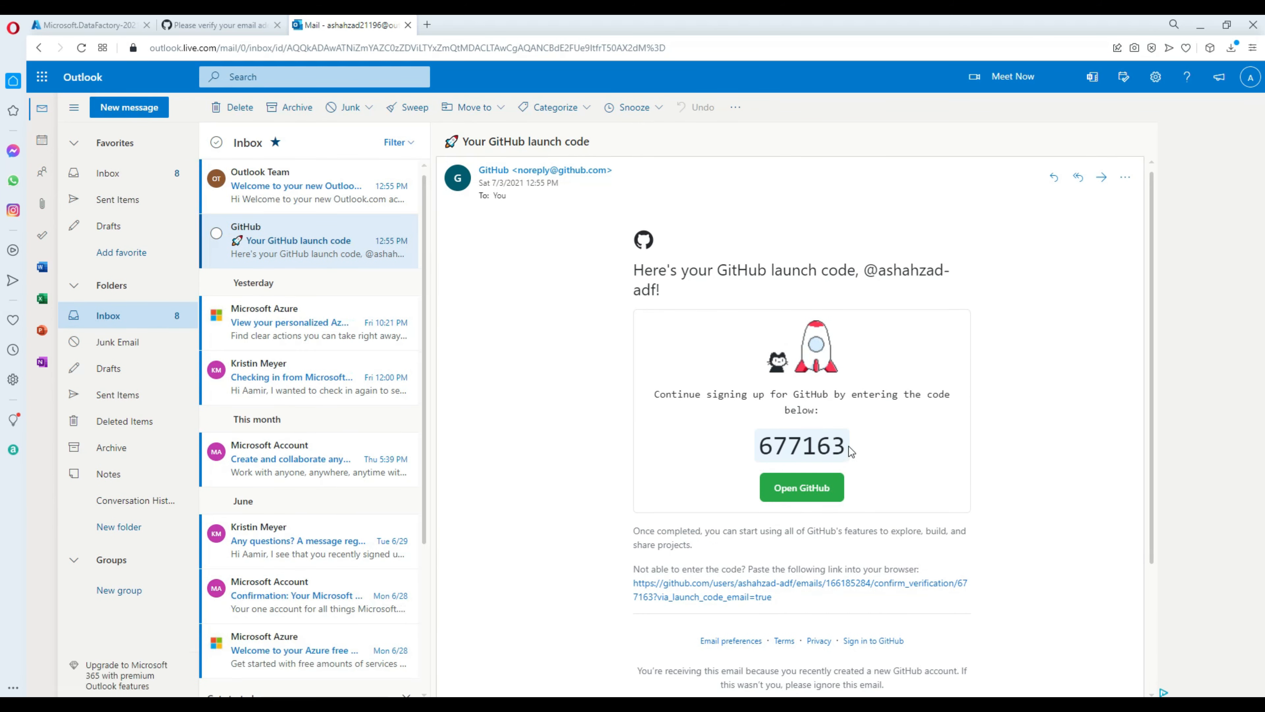
pyautogui.moveTo(847, 451); pyautogui.dragTo(756, 464)
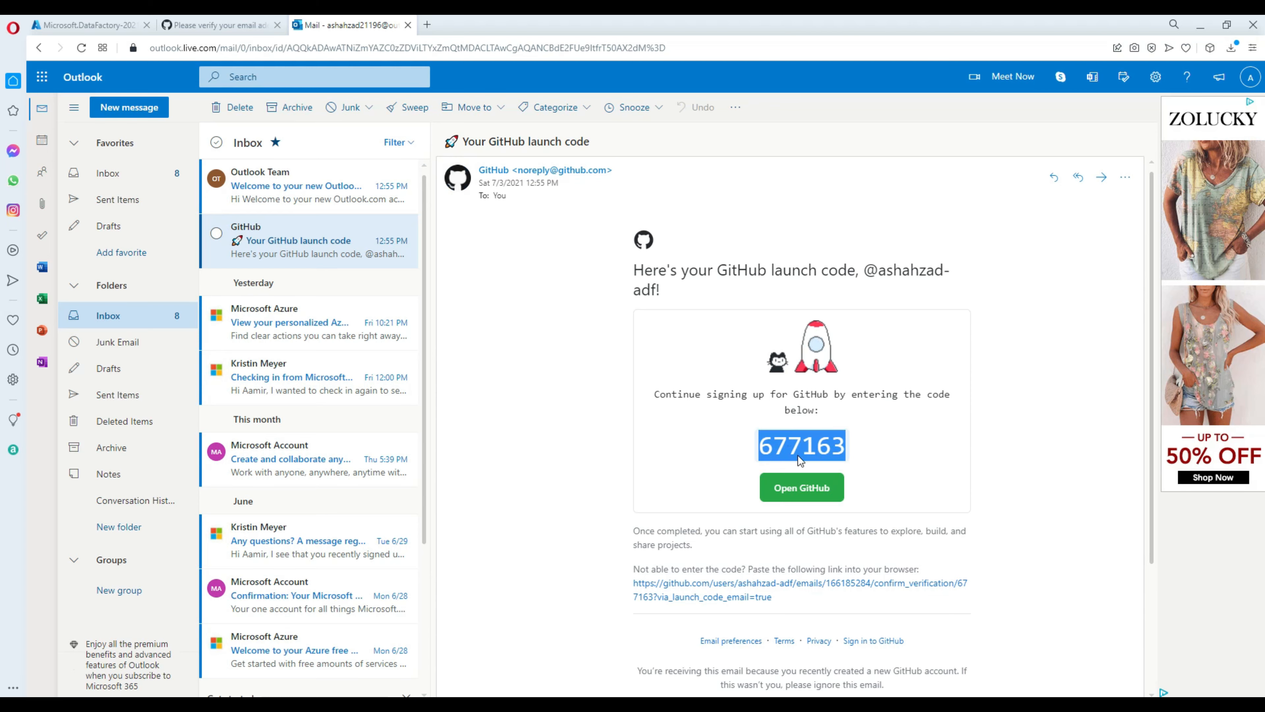
pyautogui.rightClick(787, 453)
pyautogui.click(822, 501)
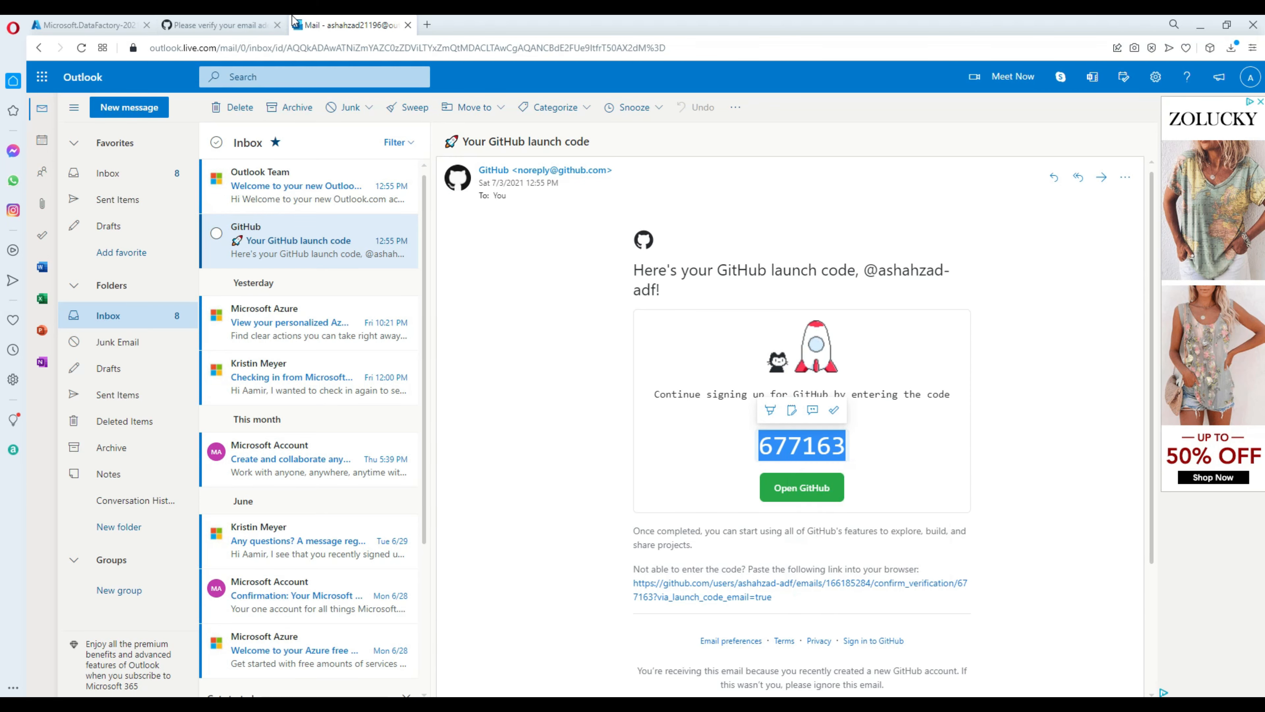
pyautogui.click(244, 24)
pyautogui.click(519, 271)
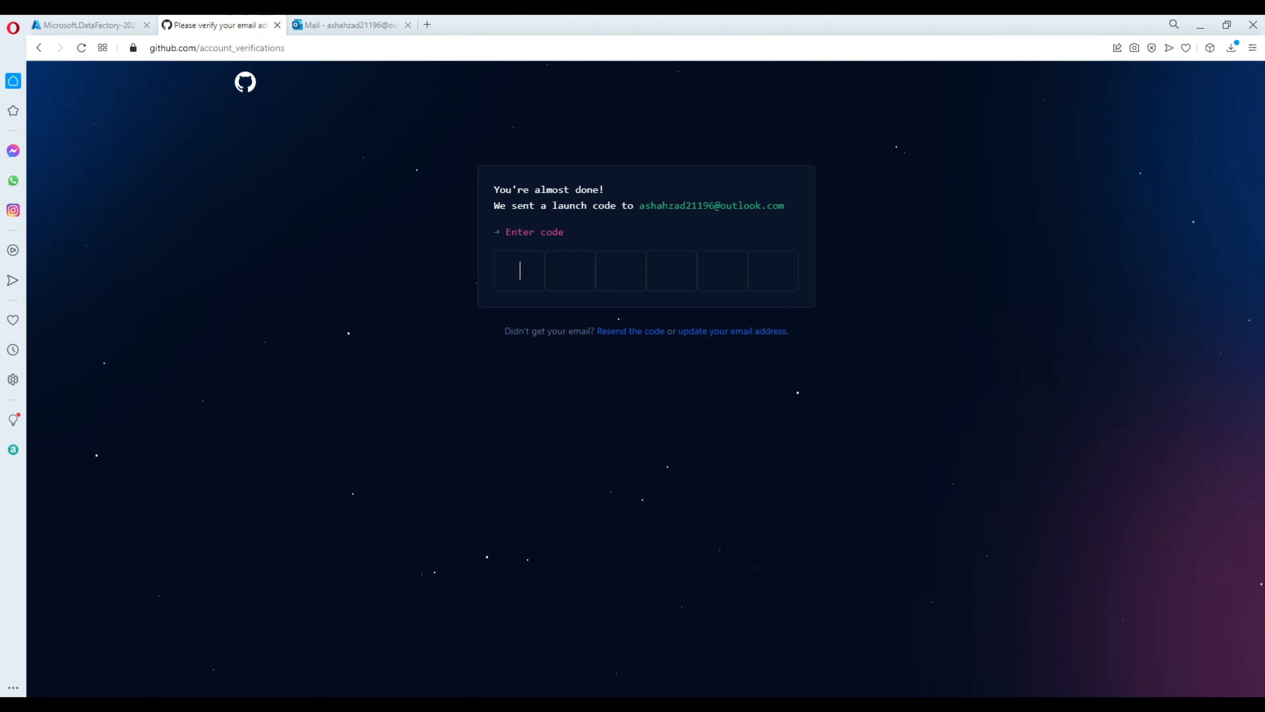
# Paste the launch code to verify the email, and open the deployed data factory in Azure.
pyautogui.hotkey('ctrl', 'v')
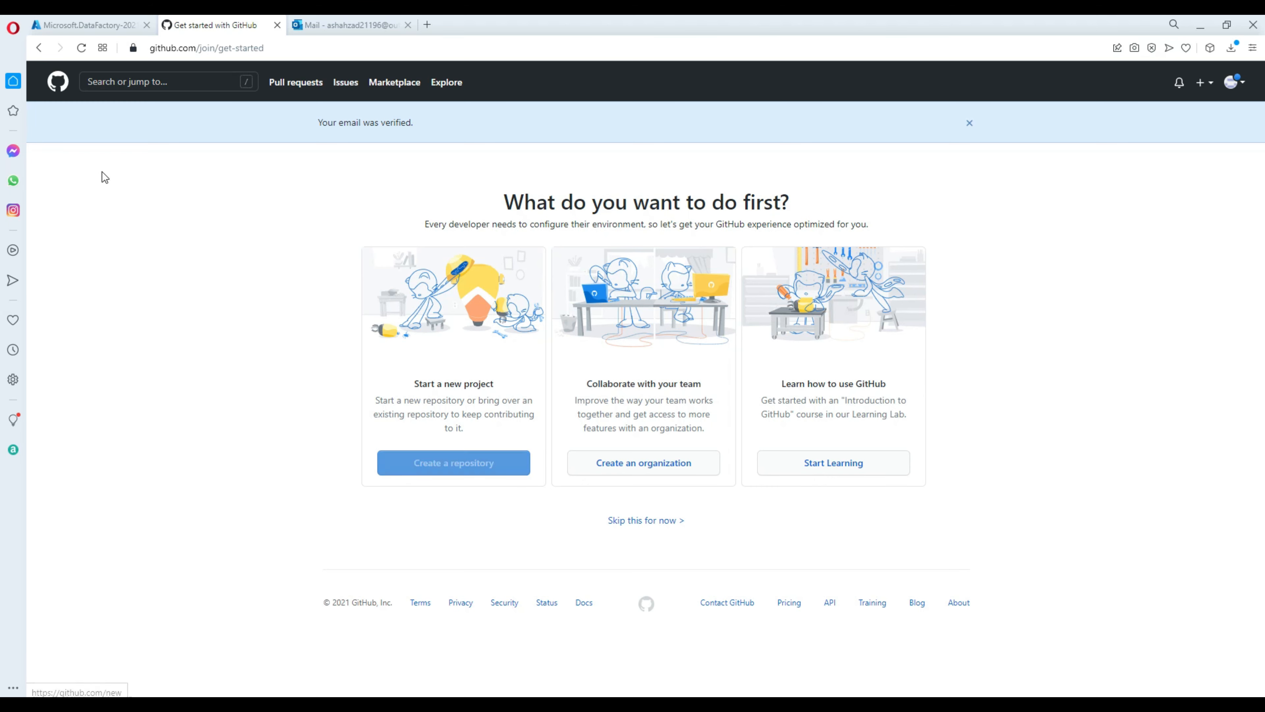
pyautogui.click(103, 25)
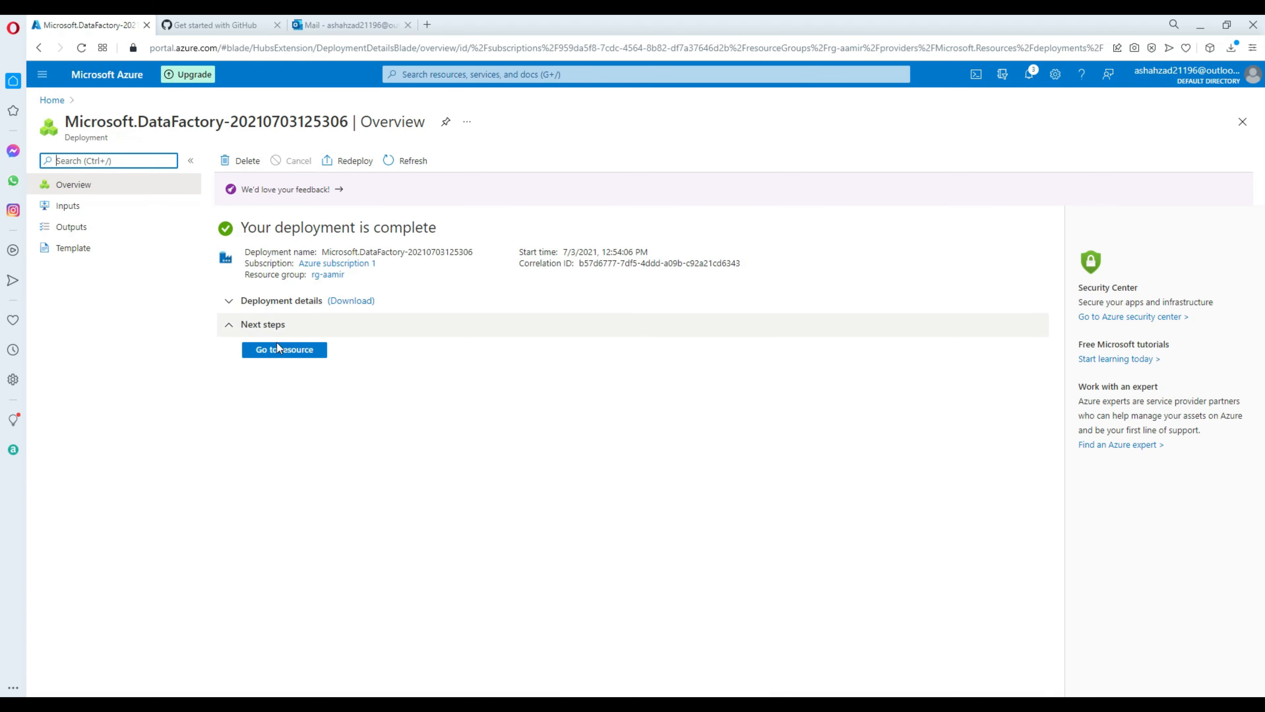
pyautogui.click(287, 354)
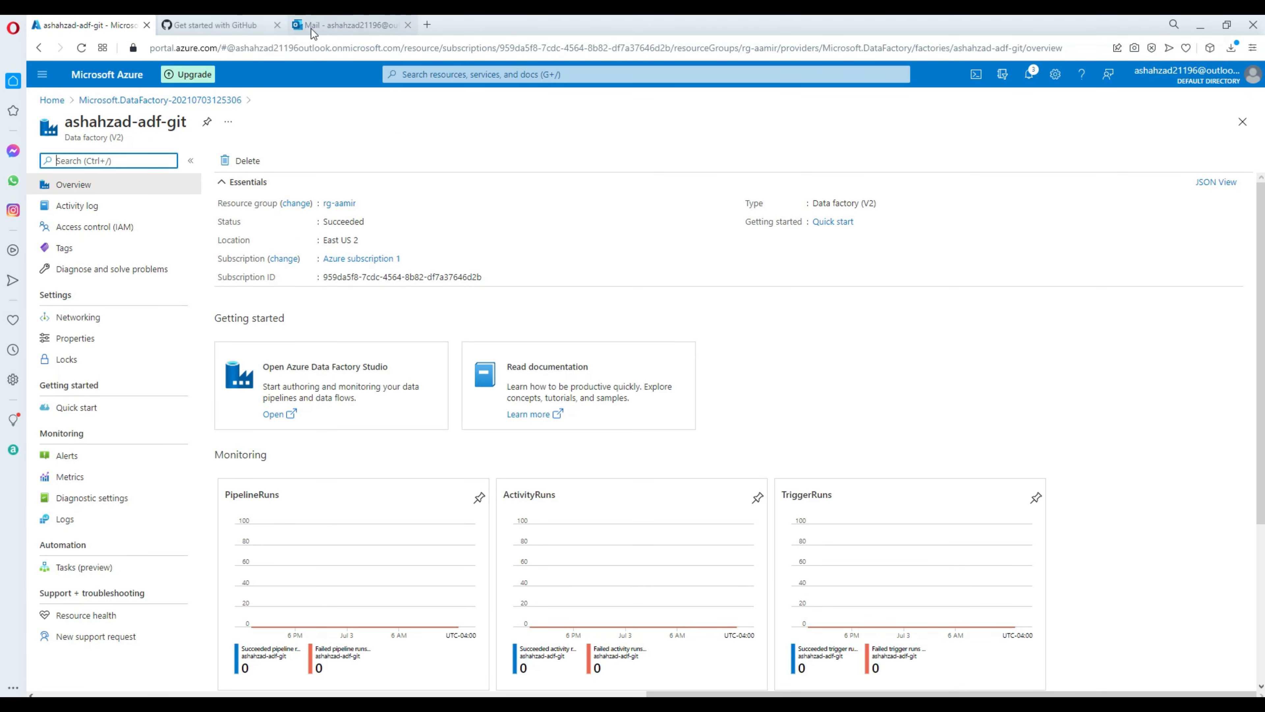
pyautogui.click(244, 26)
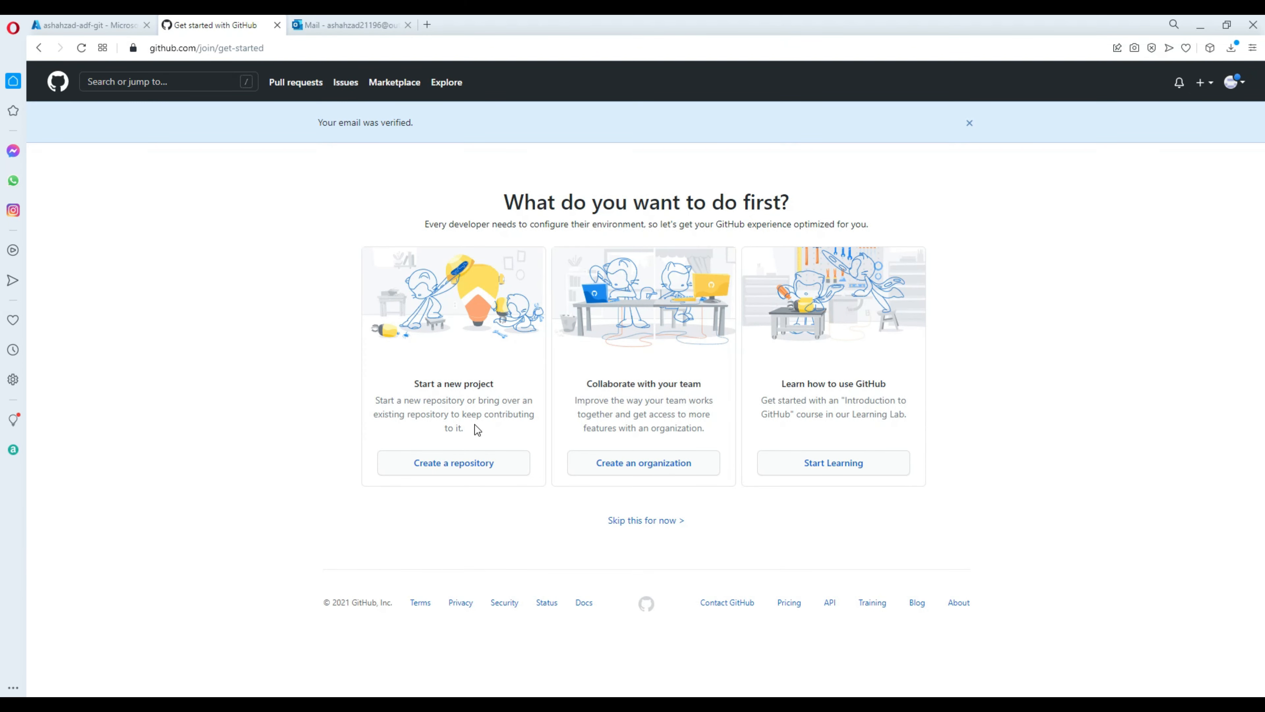
# Create a new public GitHub repository named 'adf', then return to the Azure tab.
pyautogui.click(441, 470)
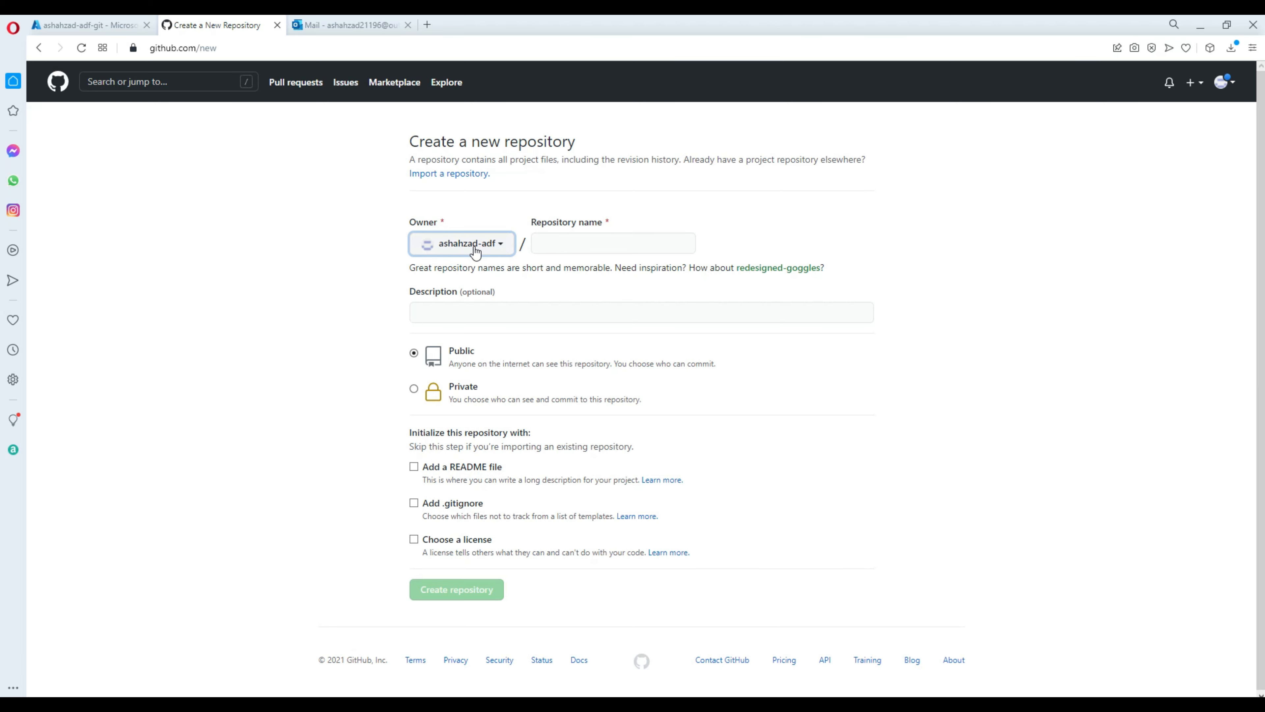
pyautogui.click(566, 247)
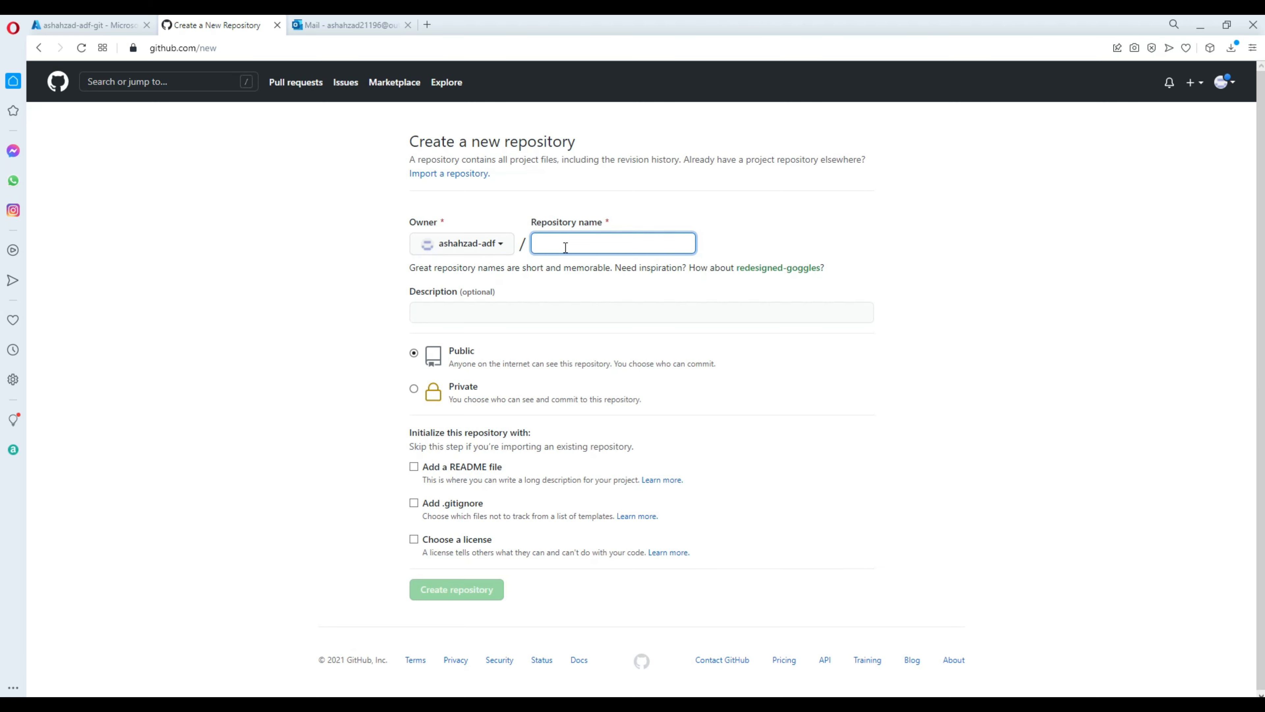
pyautogui.write('a')
pyautogui.press('BackSpace')
pyautogui.write('adf')
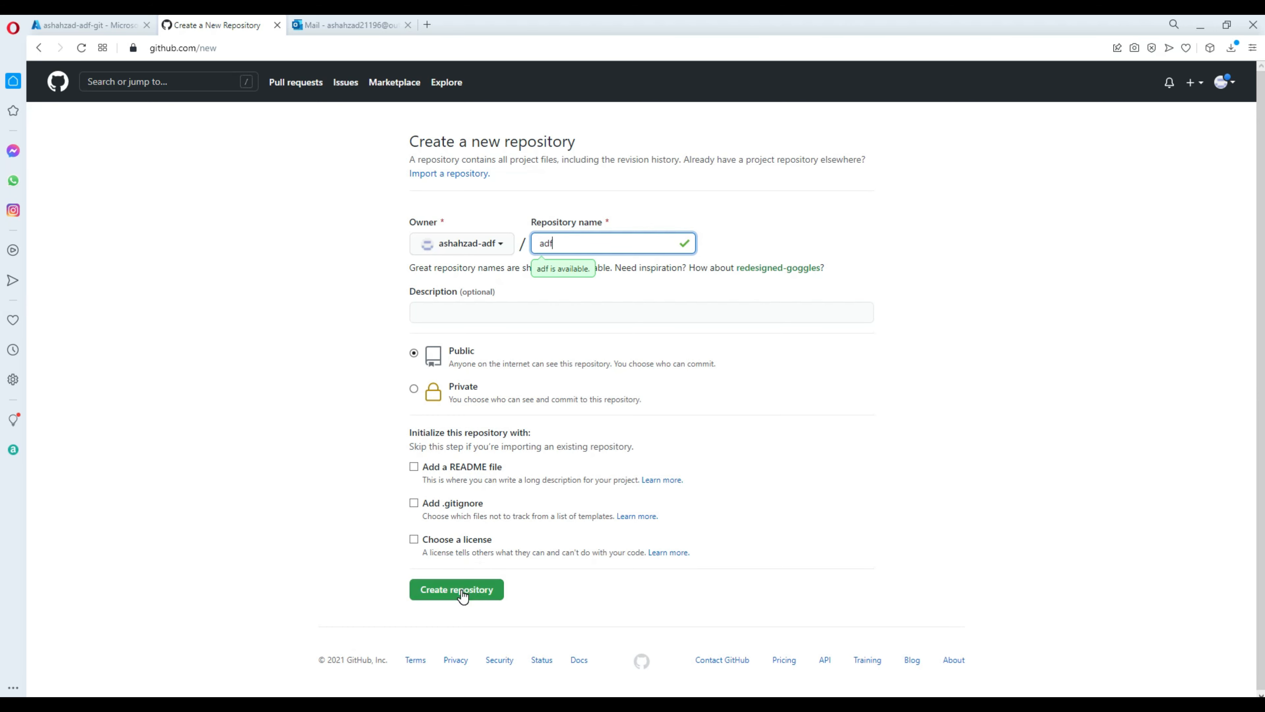
pyautogui.click(462, 593)
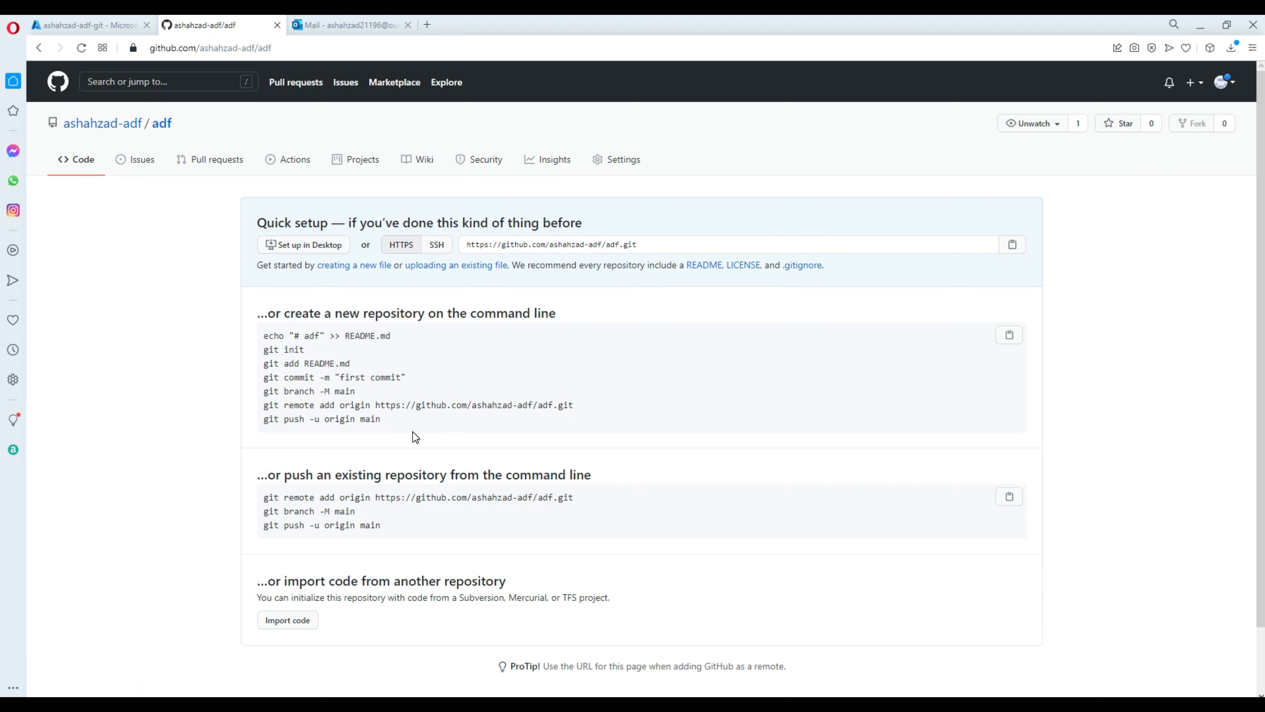
pyautogui.click(102, 26)
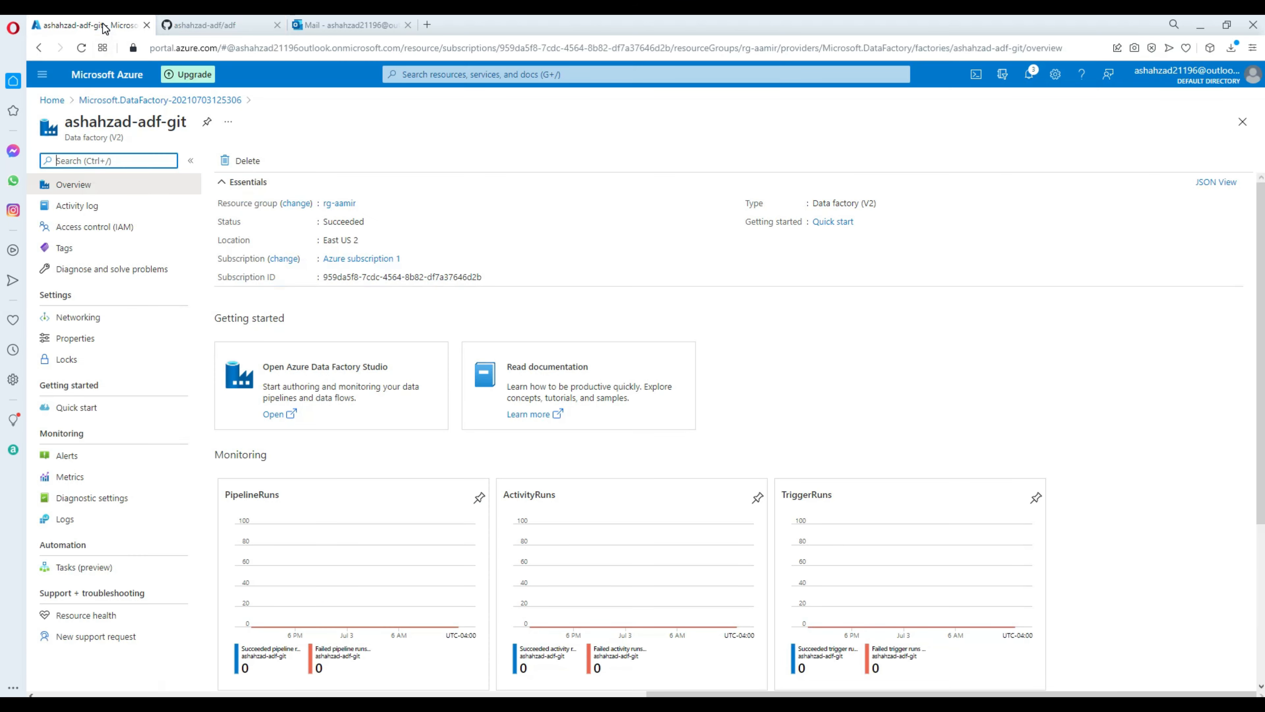
# Launch Azure Data Factory Studio from the new factory's Overview page.
pyautogui.click(348, 25)
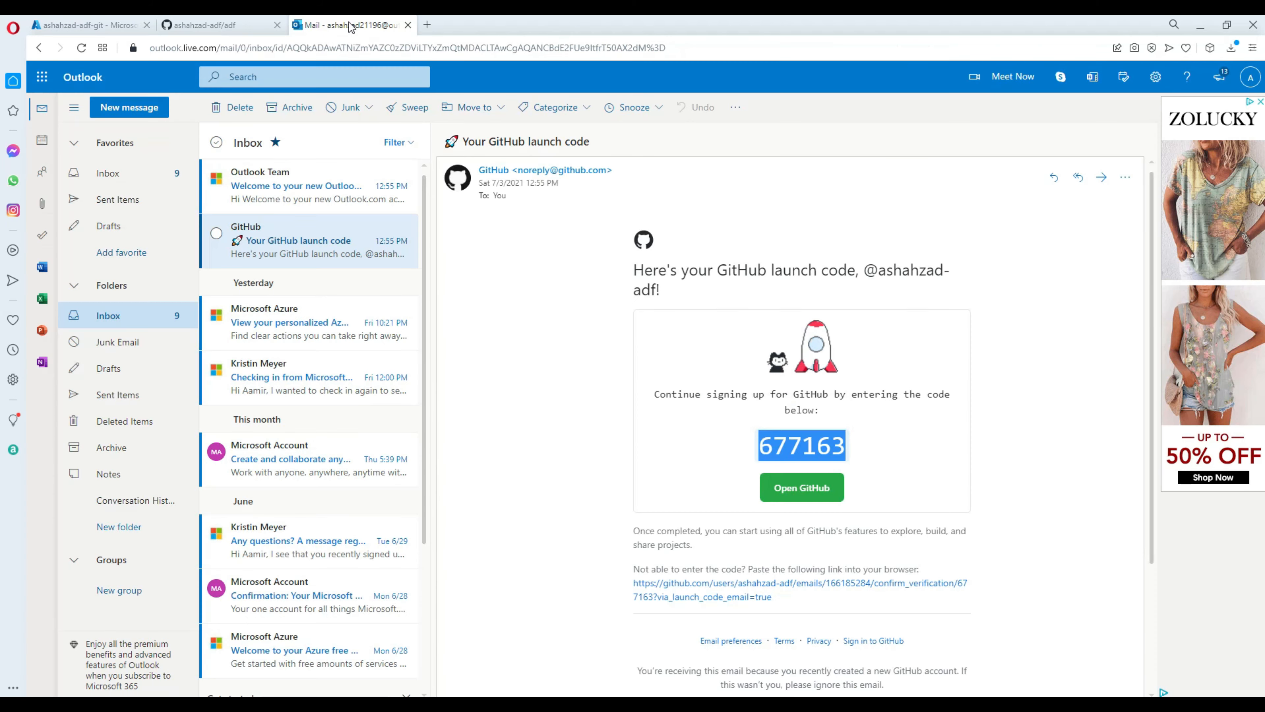
pyautogui.click(247, 24)
pyautogui.click(113, 29)
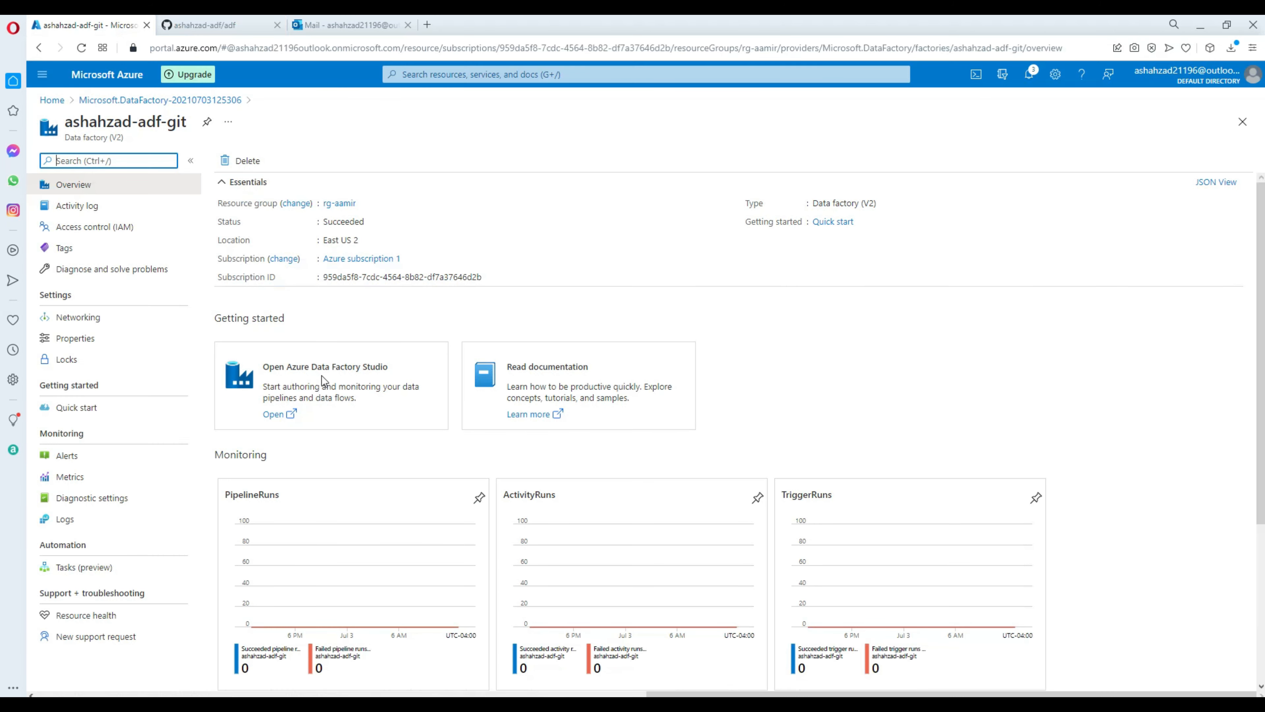
pyautogui.click(275, 414)
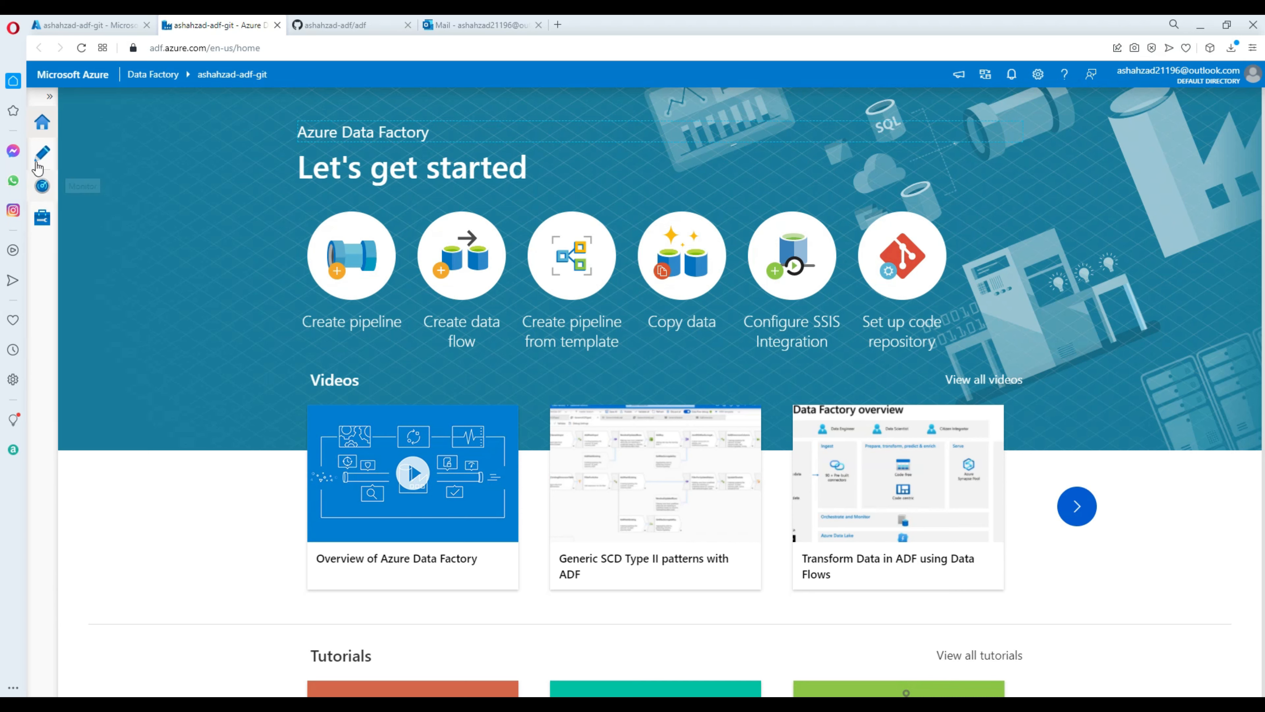
# Go to the Manage hub's Git configuration page under Source control.
pyautogui.click(43, 224)
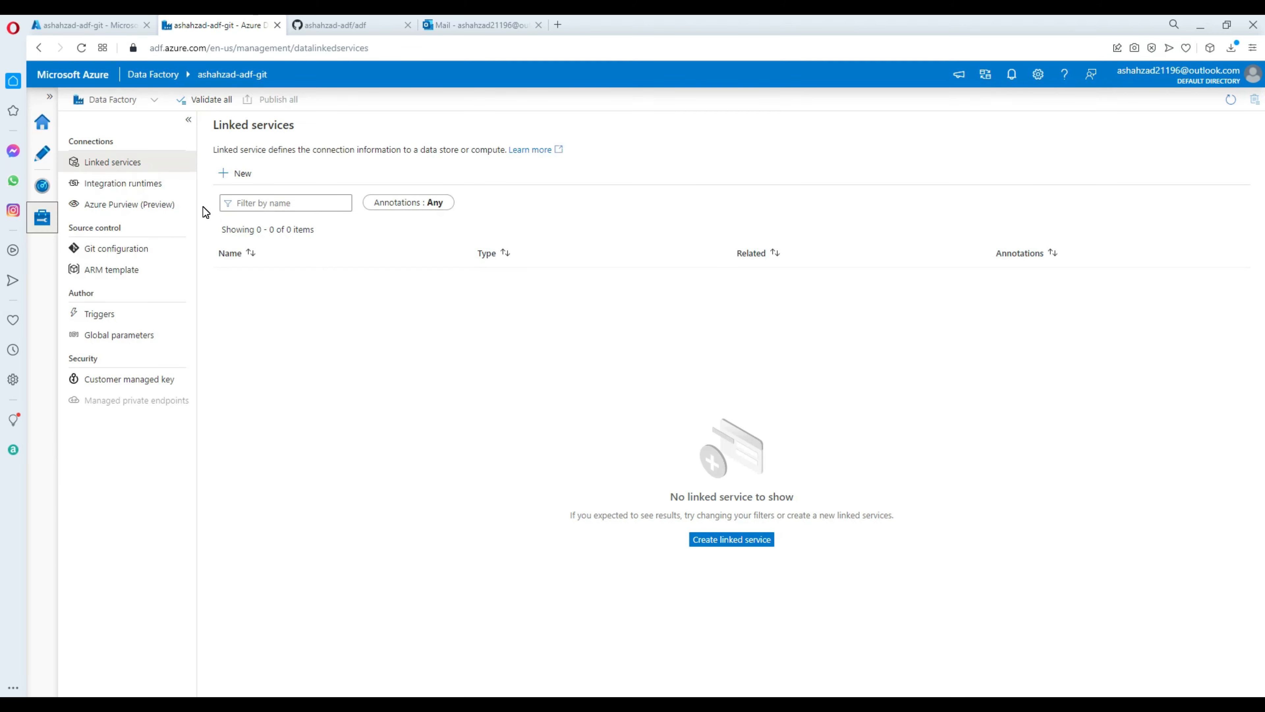
pyautogui.click(120, 255)
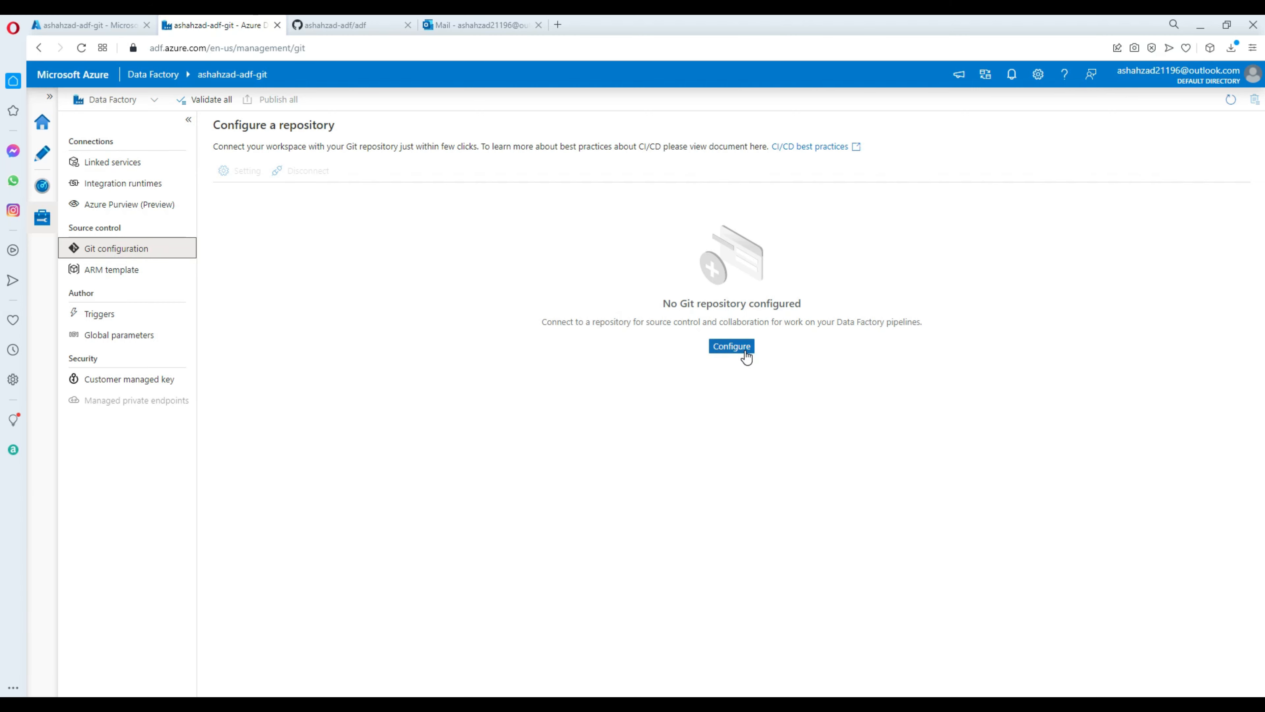
# Begin repository setup with GitHub as repository type and enter the GitHub account name.
pyautogui.click(732, 346)
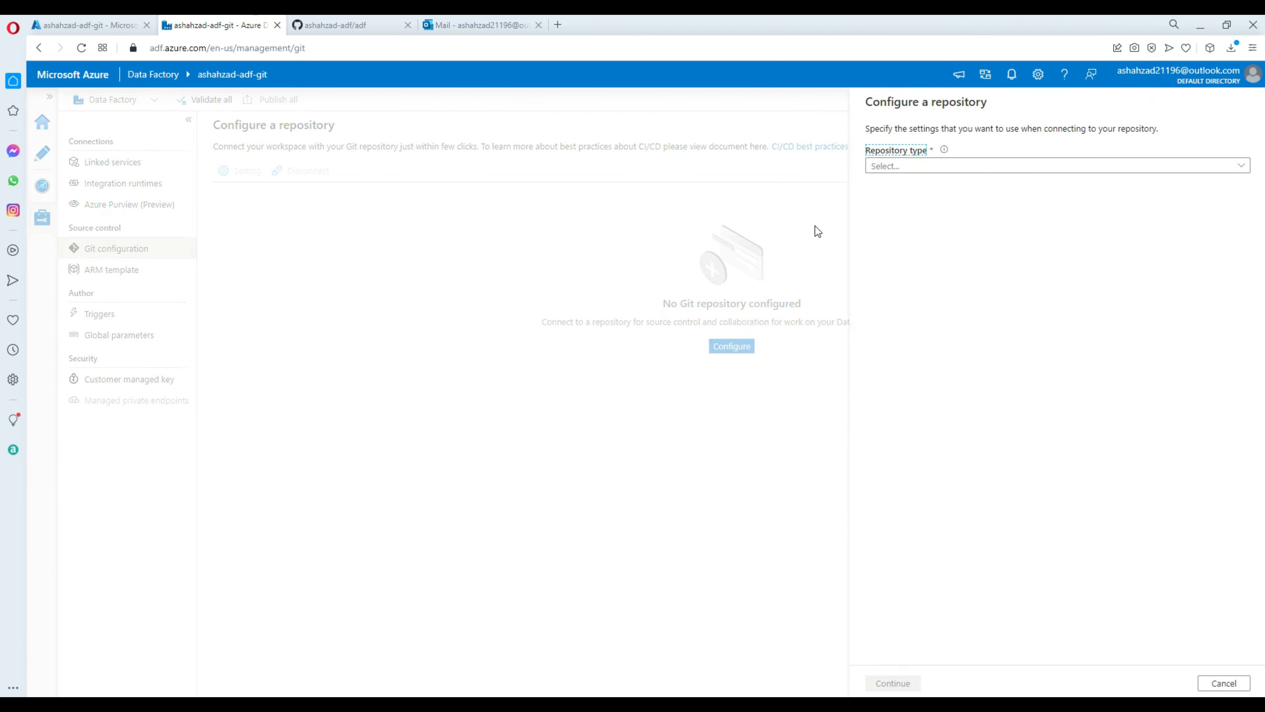
pyautogui.click(899, 170)
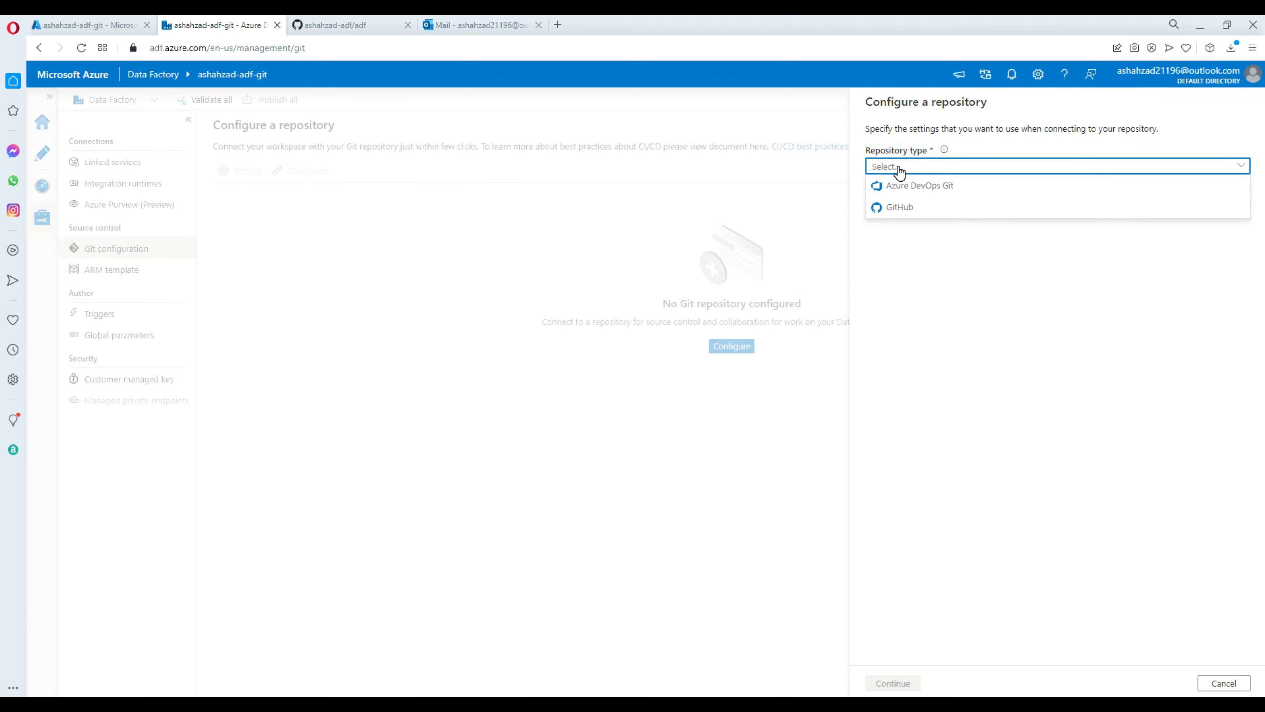
pyautogui.click(900, 213)
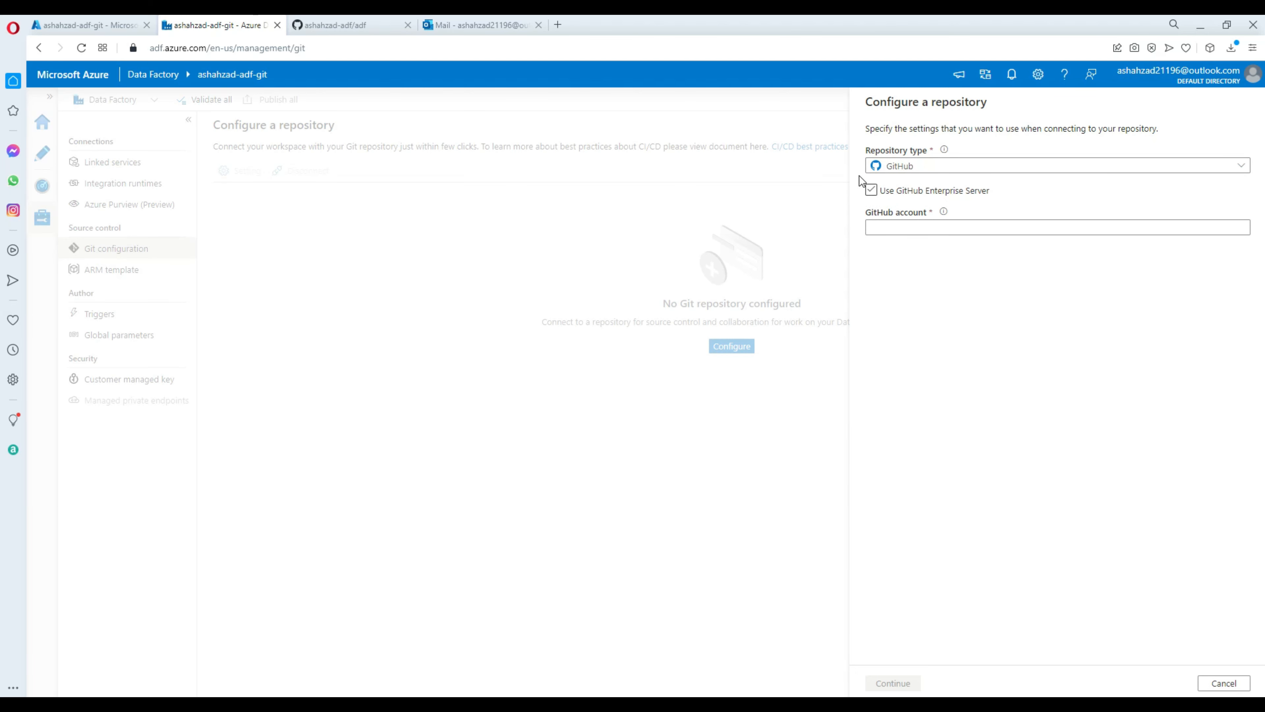
pyautogui.click(906, 227)
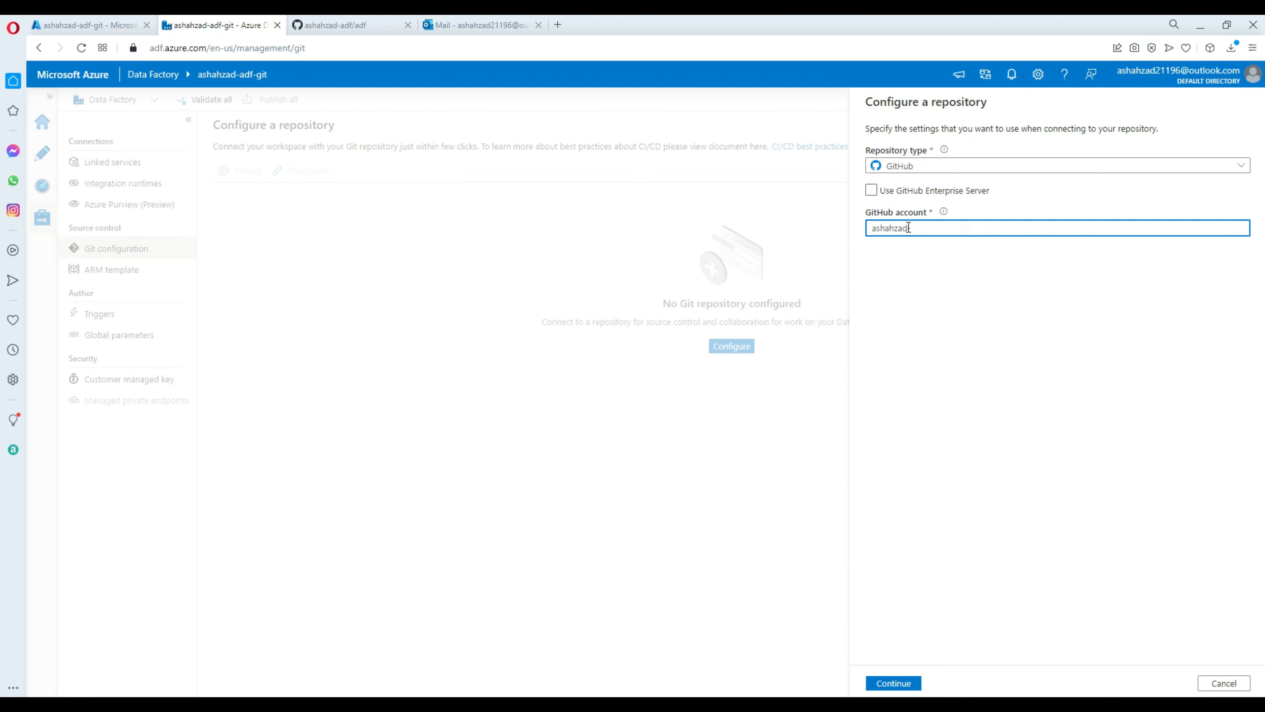
pyautogui.click(494, 29)
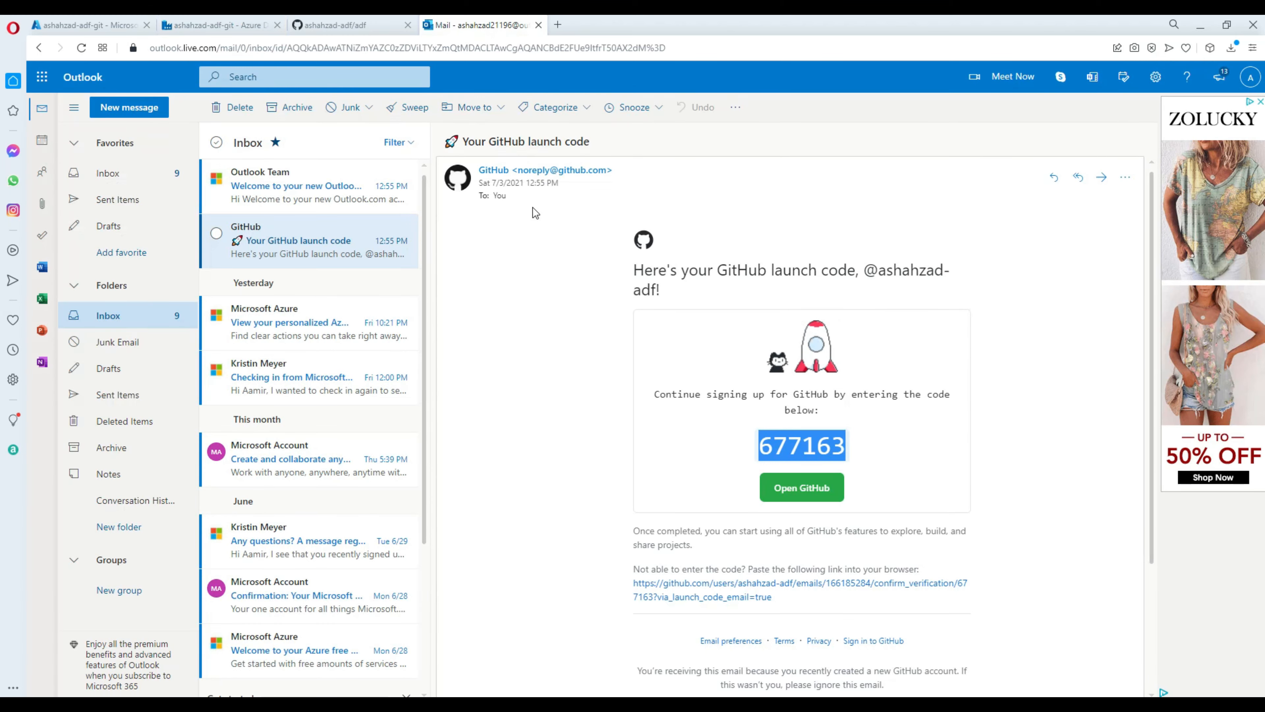
pyautogui.click(344, 25)
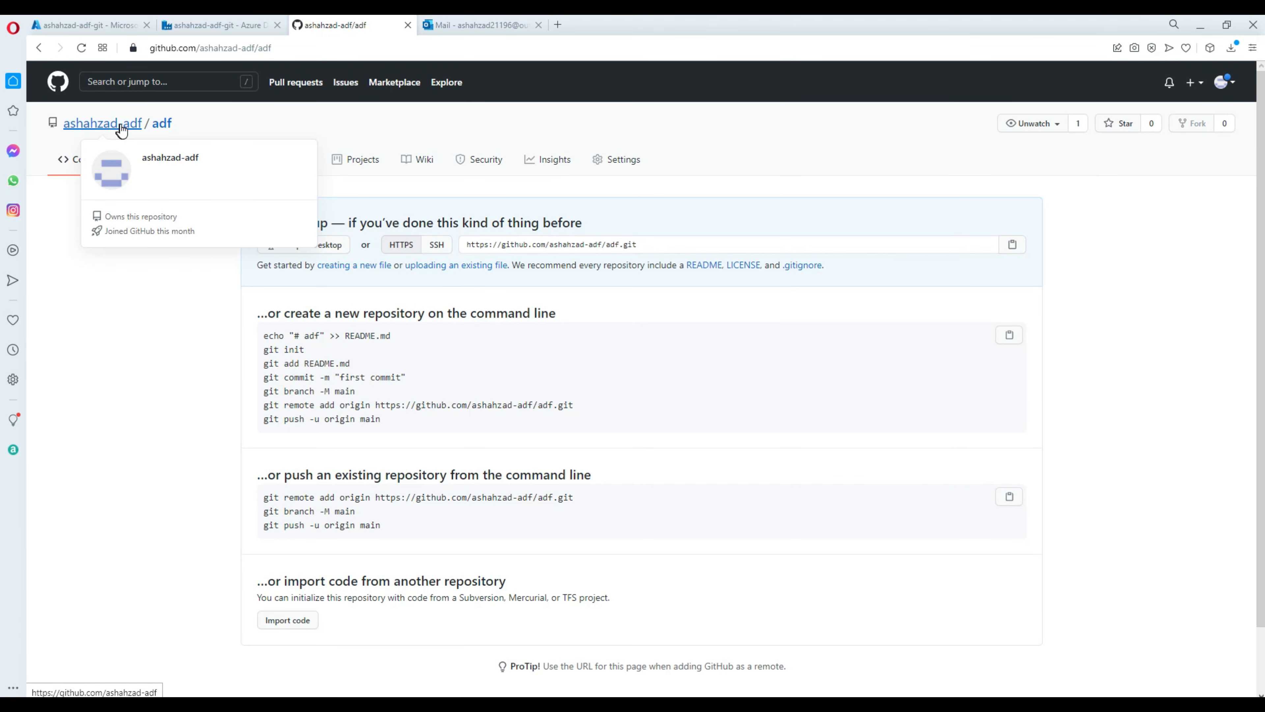
pyautogui.click(474, 25)
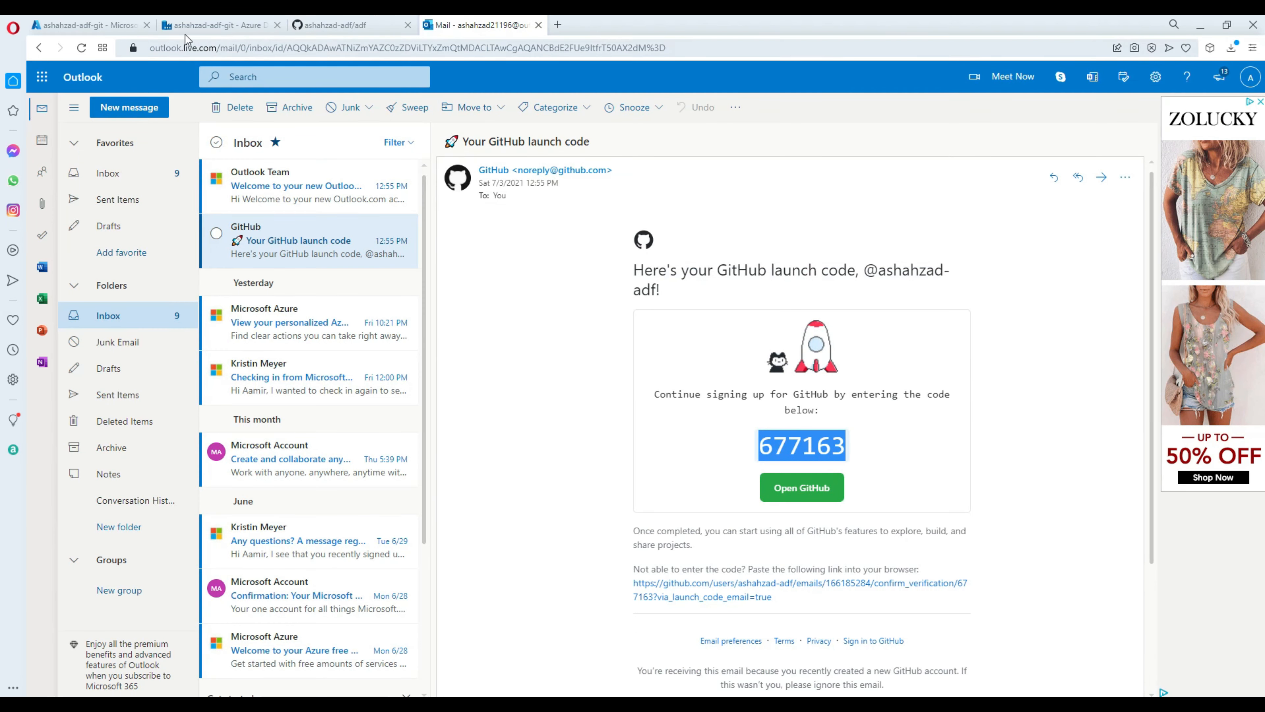
pyautogui.click(202, 26)
pyautogui.write('adf')
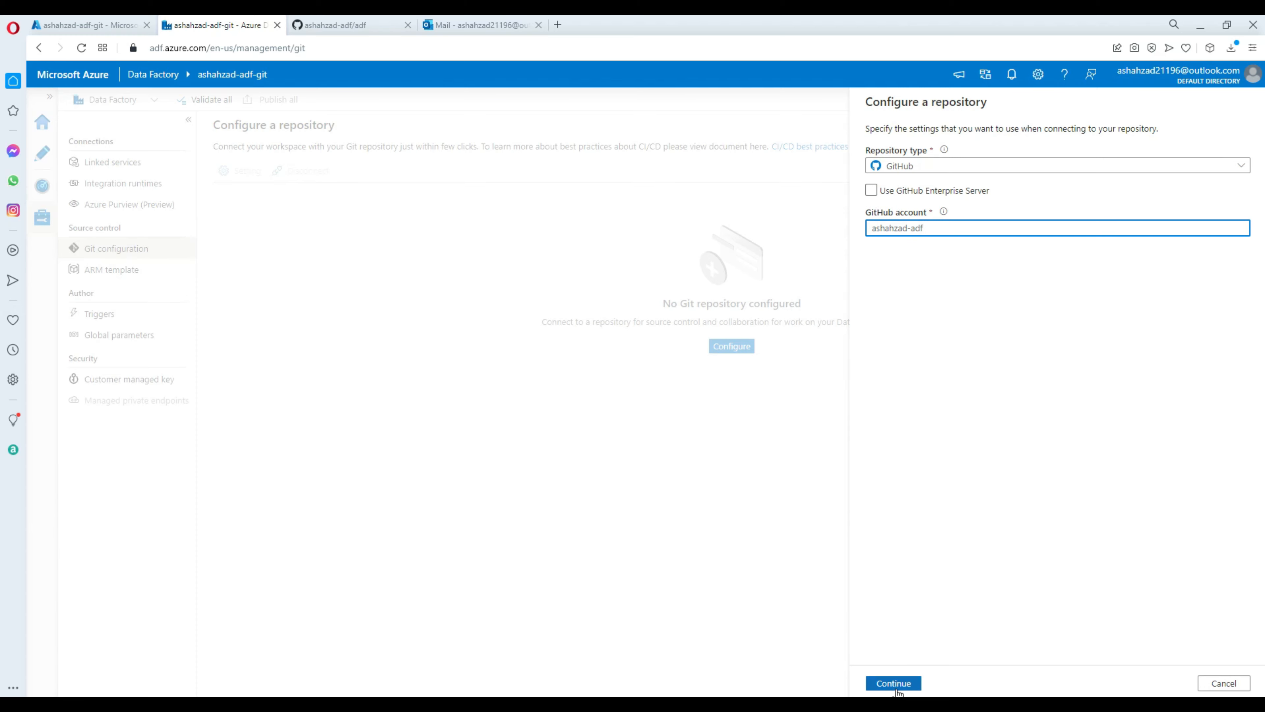
# Authorize AzureDataFactory to access GitHub, then reopen the Configure a repository pane.
pyautogui.click(886, 680)
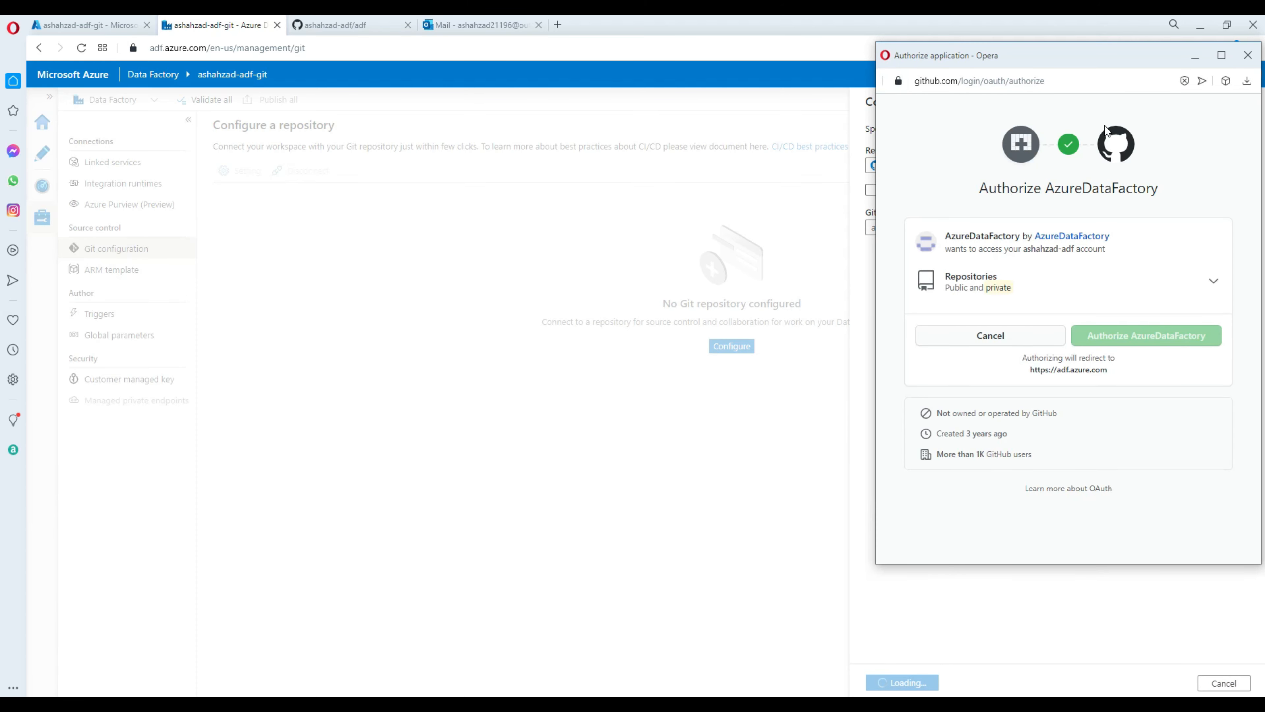
pyautogui.moveTo(1107, 62); pyautogui.dragTo(794, 114)
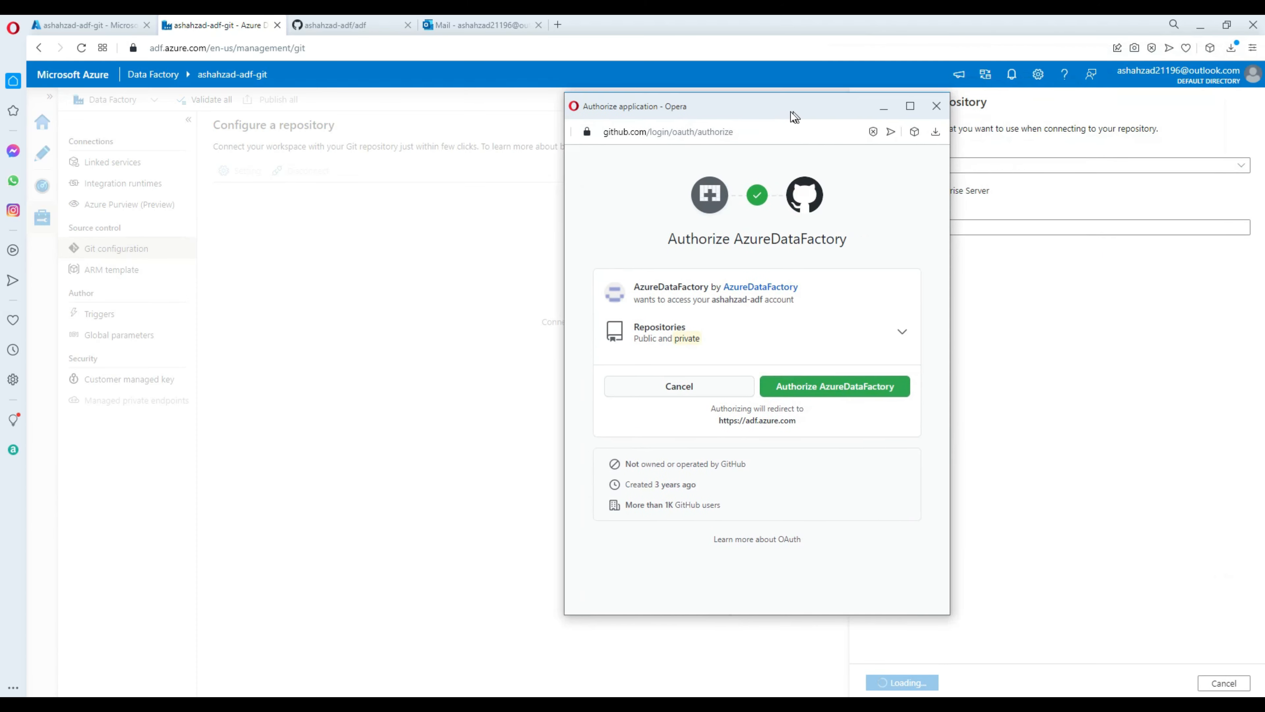
pyautogui.click(826, 394)
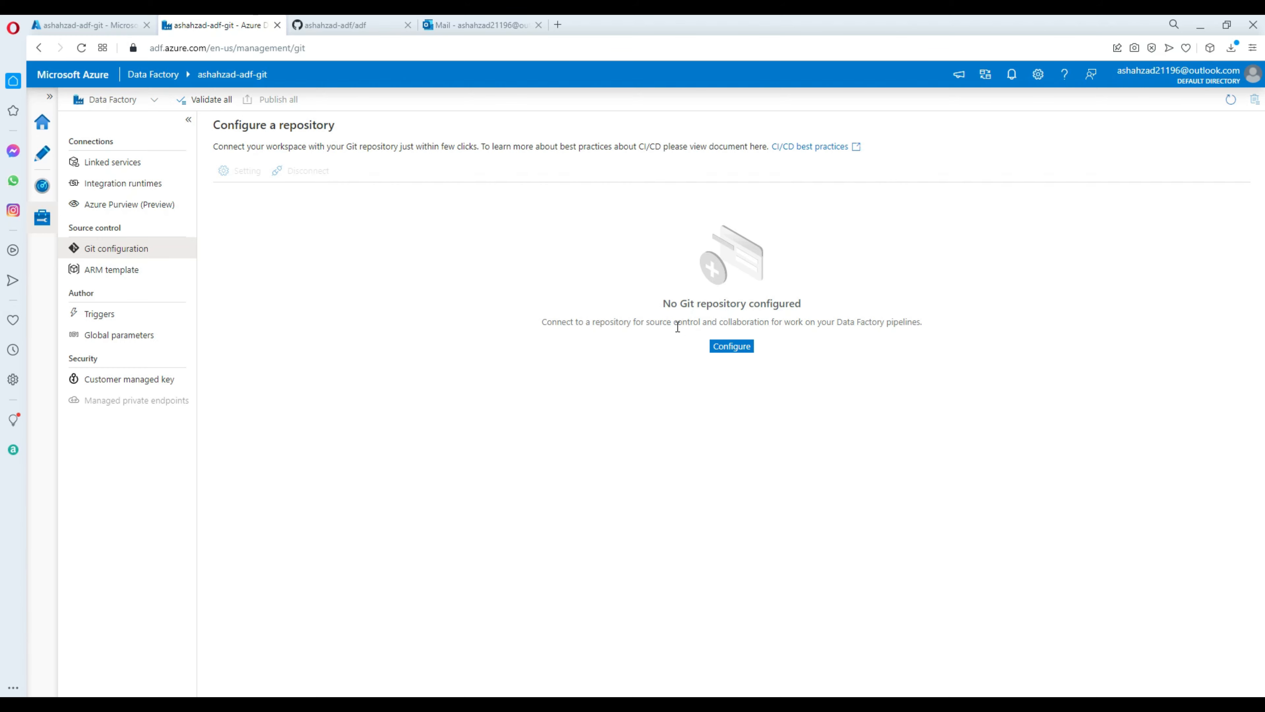
pyautogui.click(728, 348)
# Choose GitHub again, enter the GitHub account name and continue to repository selection.
pyautogui.click(909, 166)
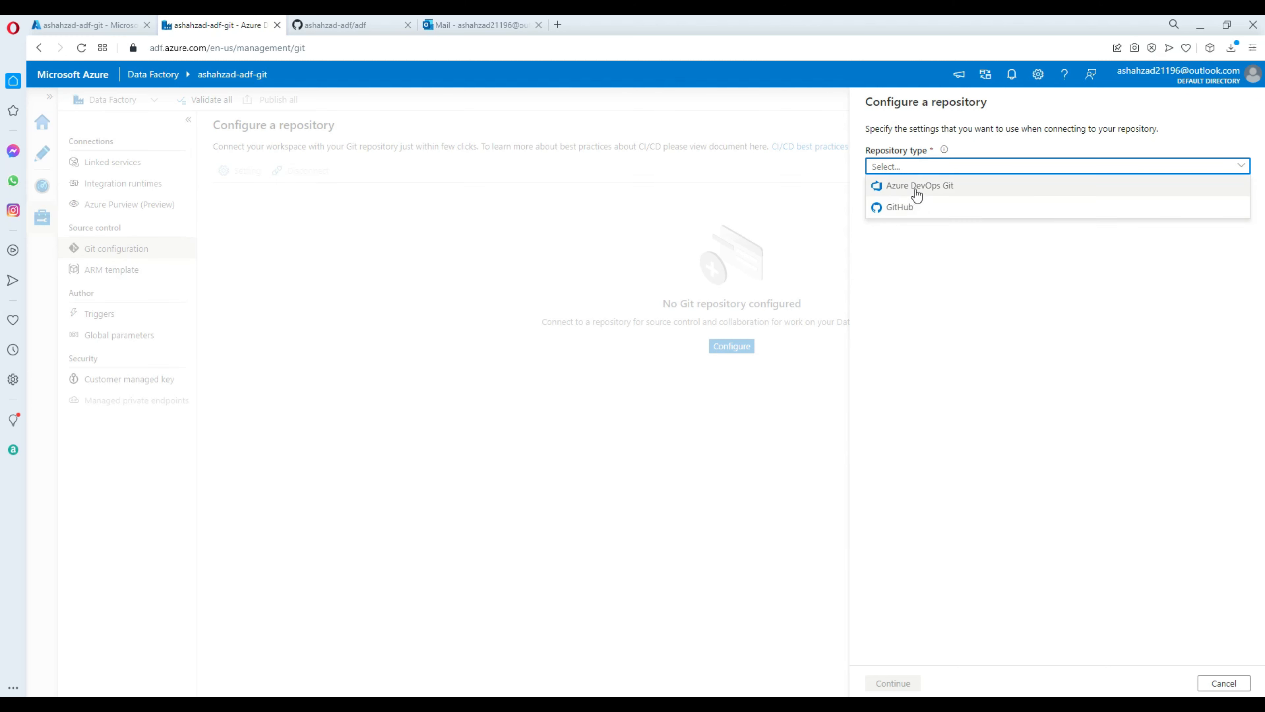
pyautogui.click(905, 211)
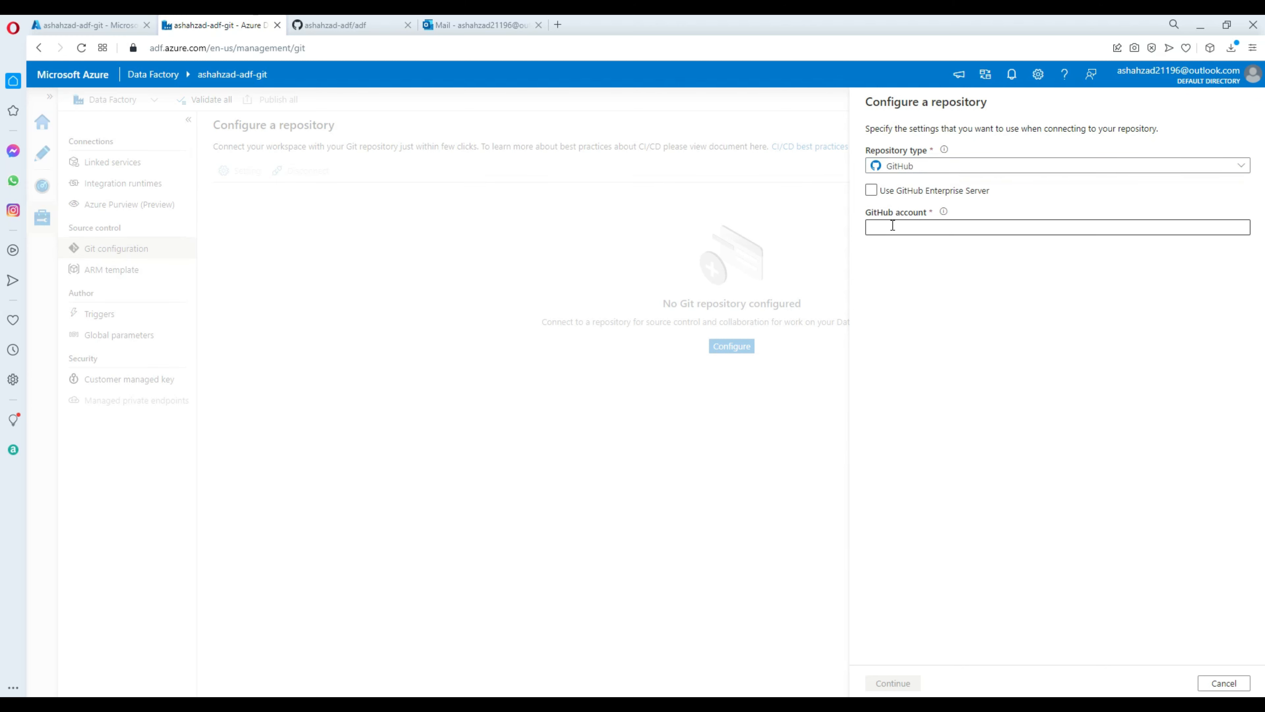
pyautogui.click(884, 228)
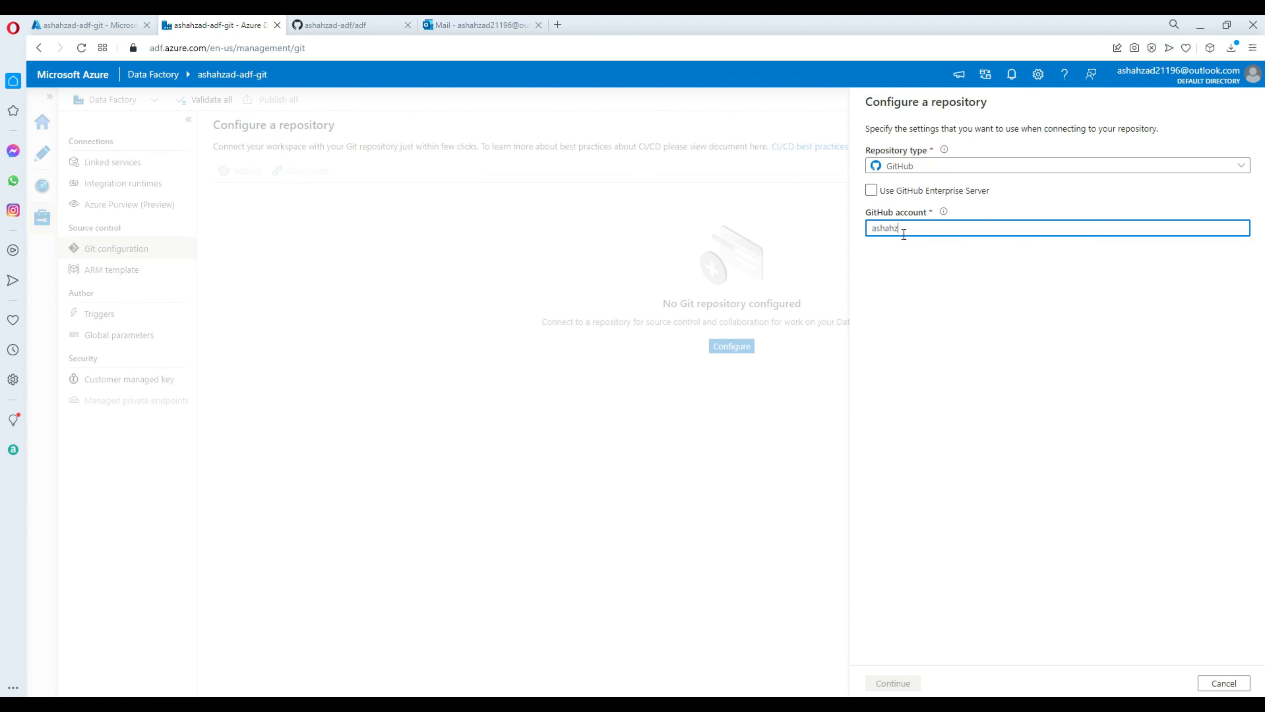
pyautogui.write('ashahzad-a')
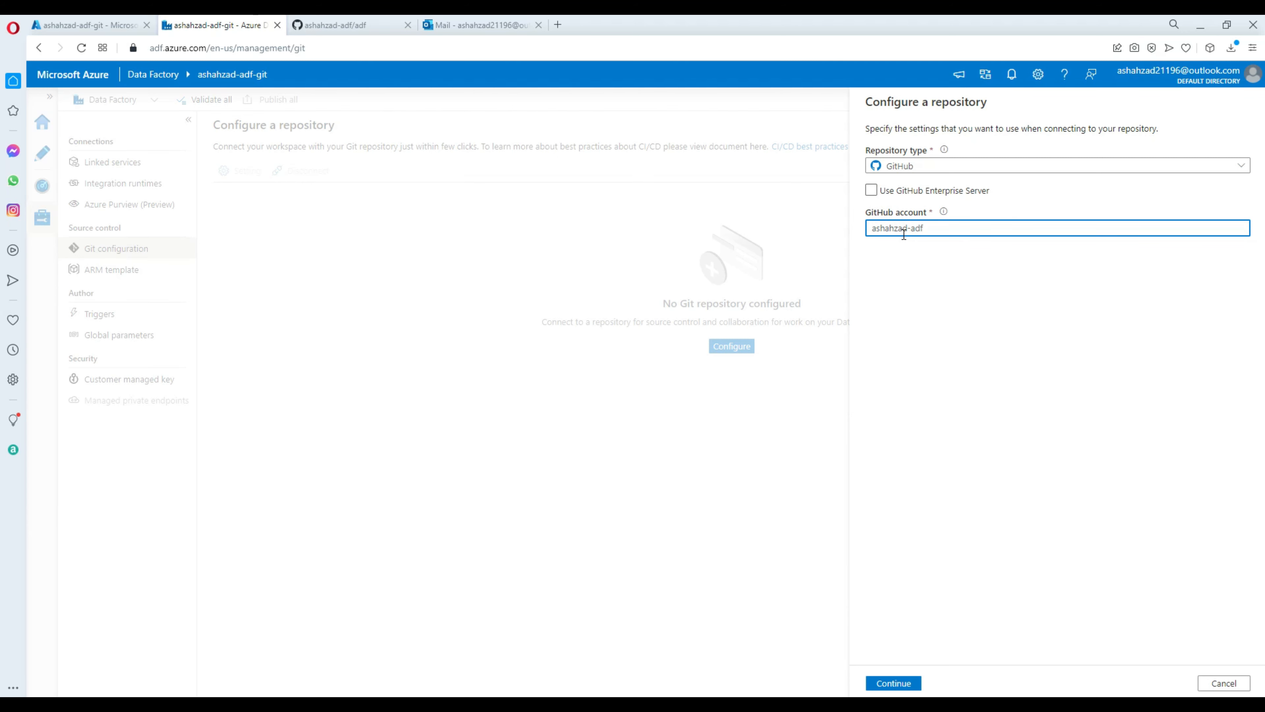
pyautogui.write('df')
pyautogui.click(894, 683)
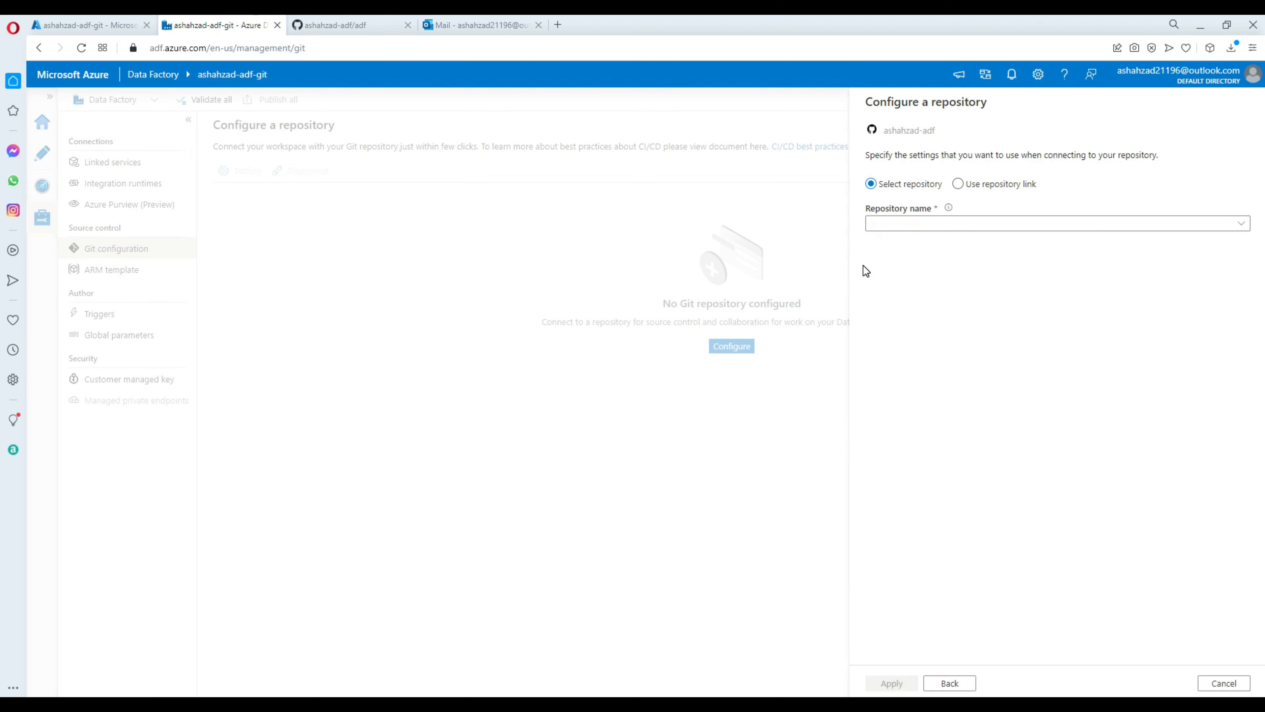
# Select the adf repository and open the Collaboration branch choices.
pyautogui.click(910, 225)
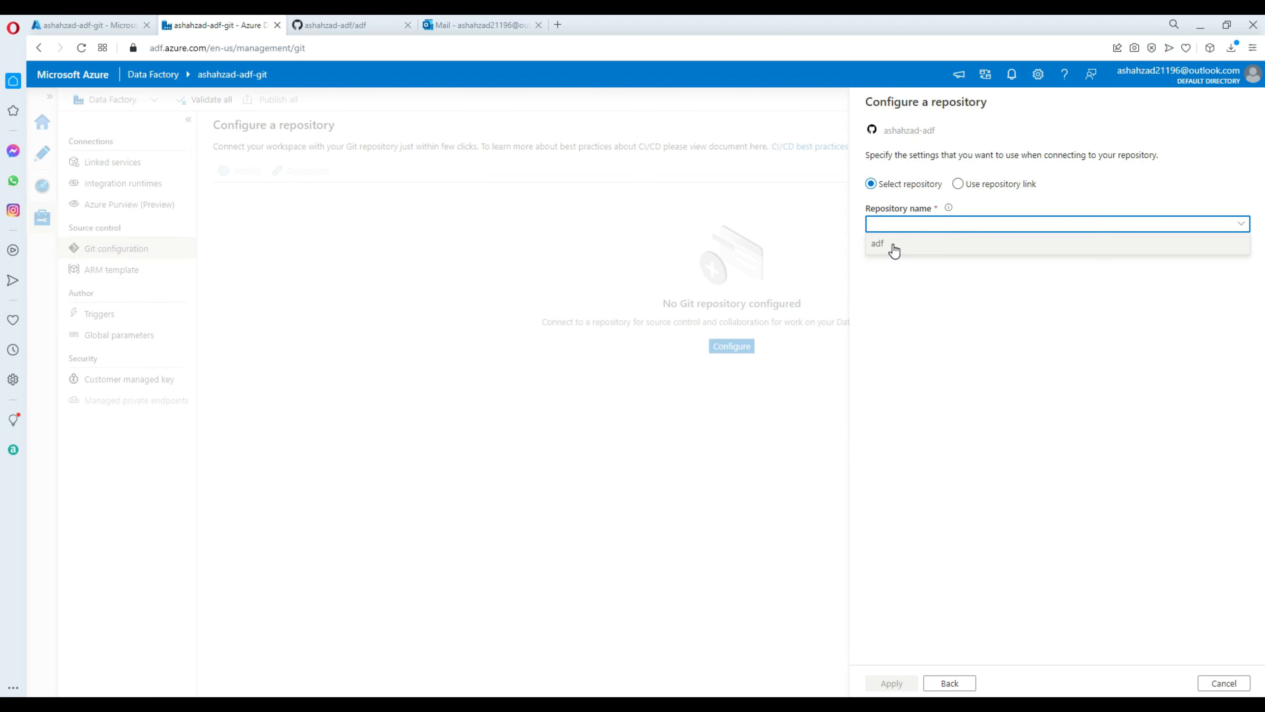
pyautogui.click(882, 247)
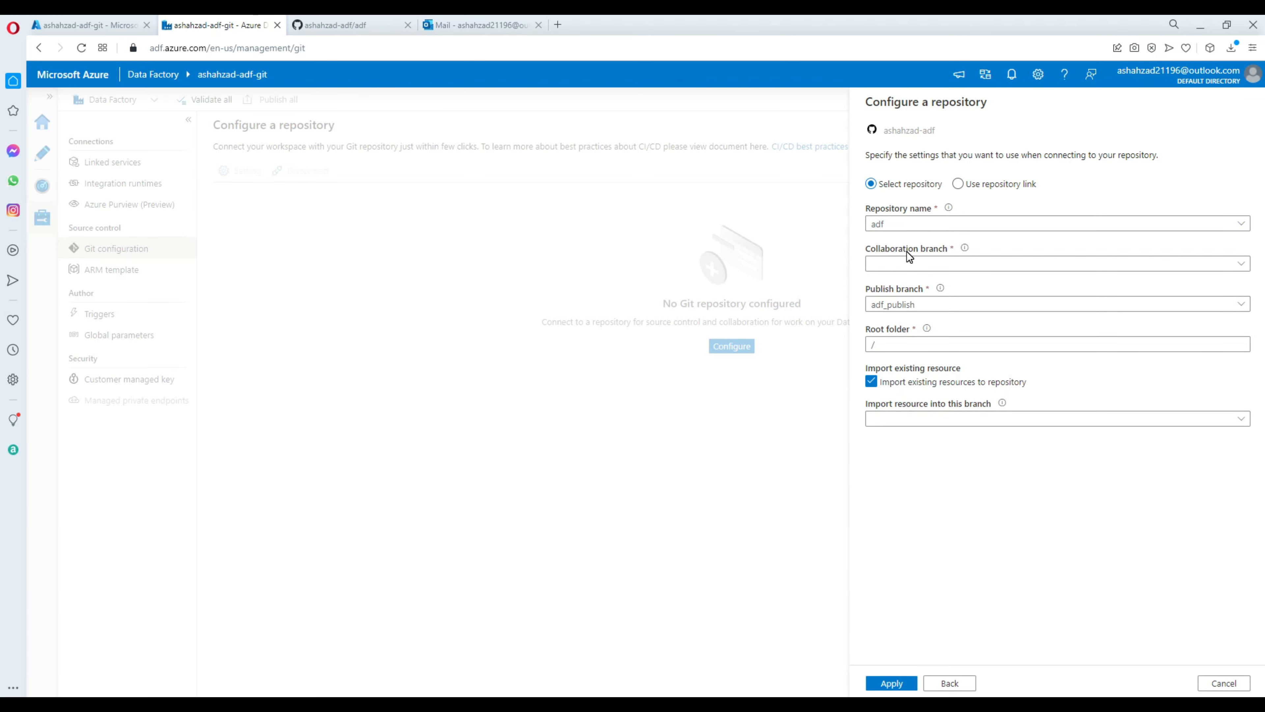
pyautogui.moveTo(965, 253)
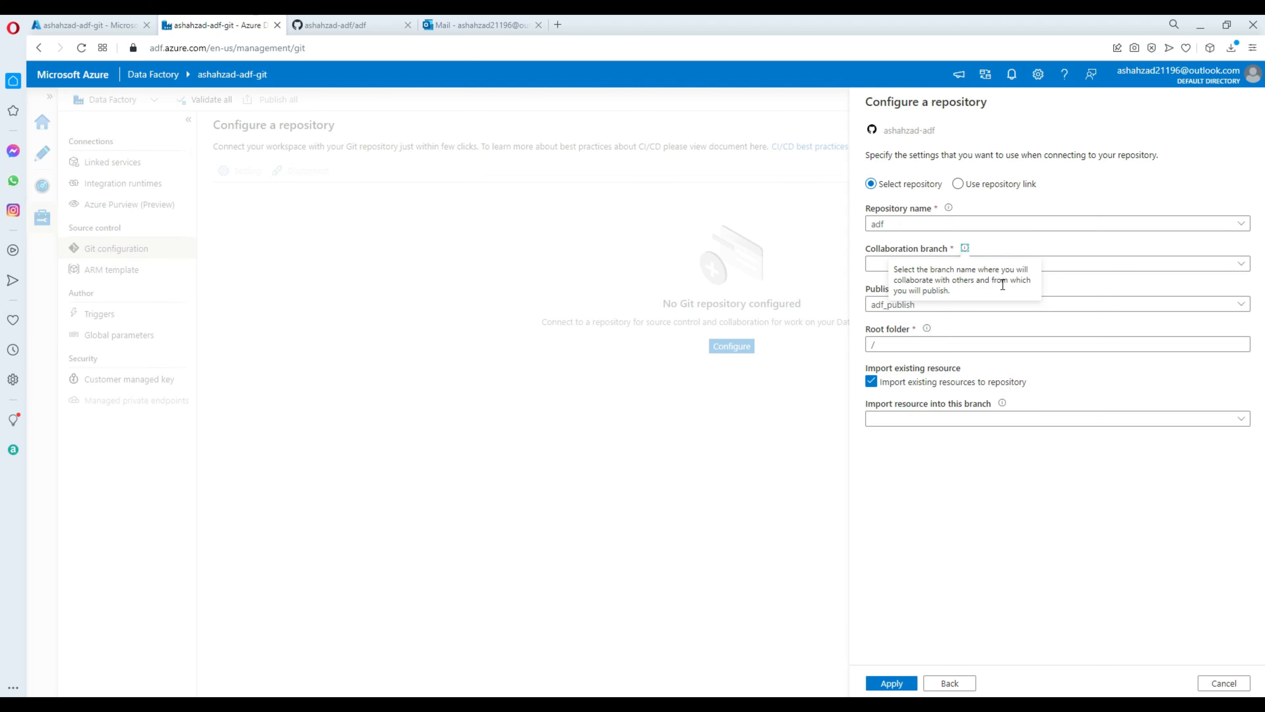
pyautogui.click(1044, 268)
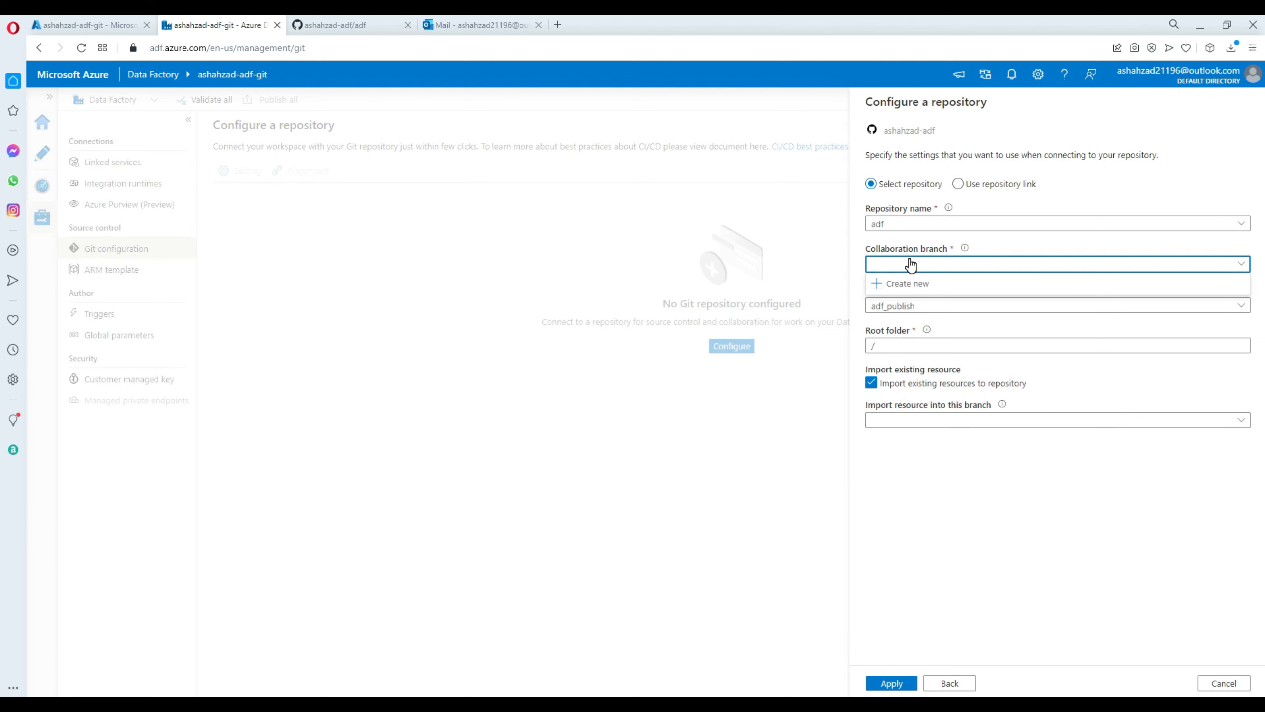
pyautogui.click(910, 265)
pyautogui.click(903, 268)
# Try creating a 'master' collaboration branch, cancel after the empty-repository error, and go to GitHub.
pyautogui.click(905, 282)
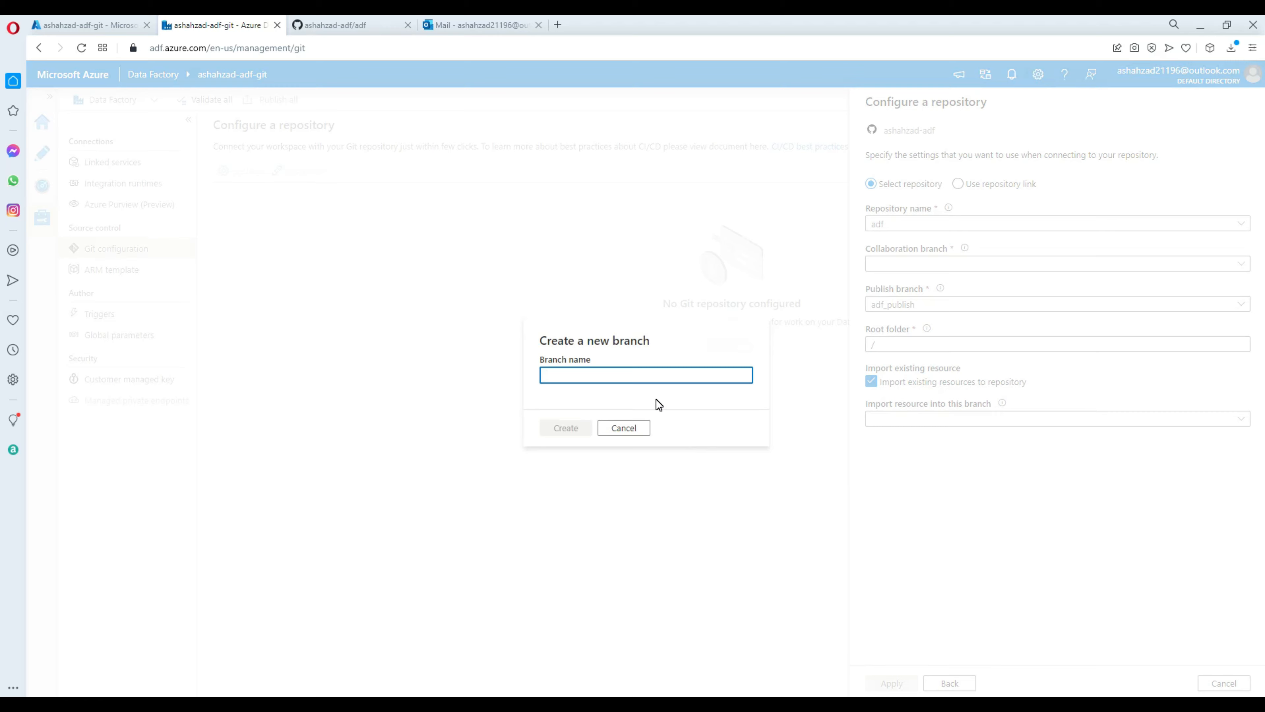
pyautogui.write('master')
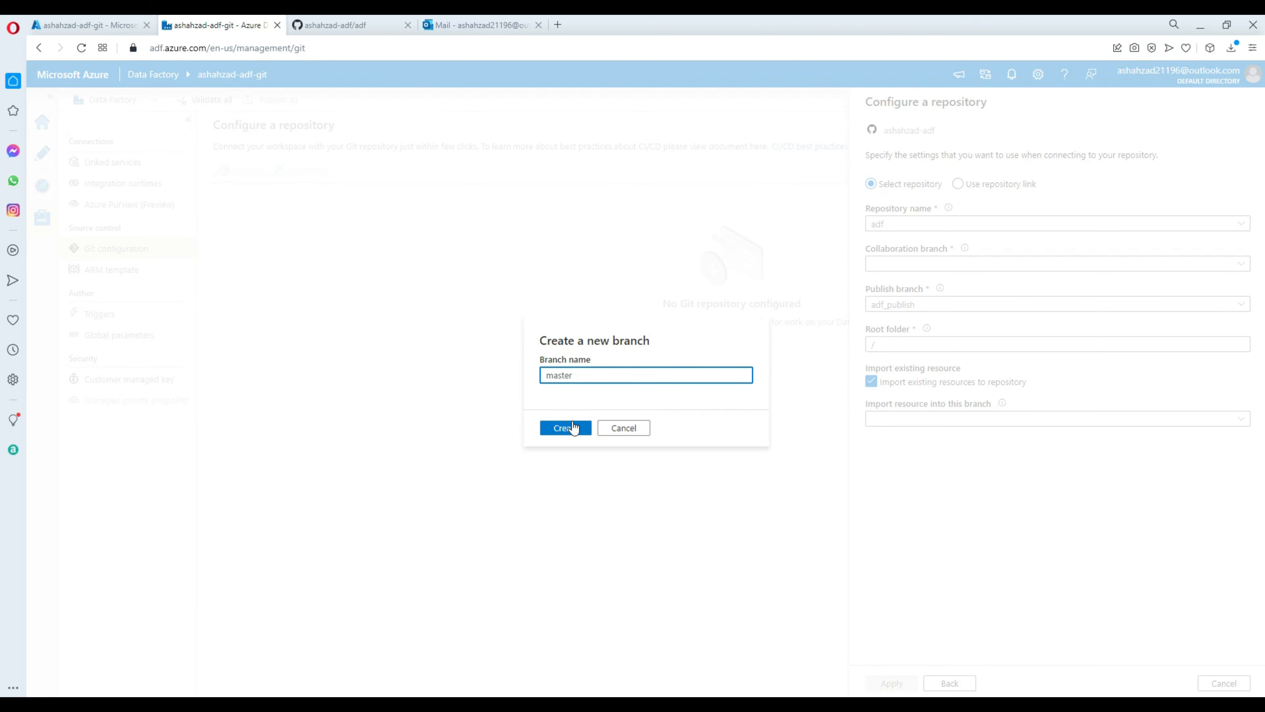
pyautogui.click(573, 427)
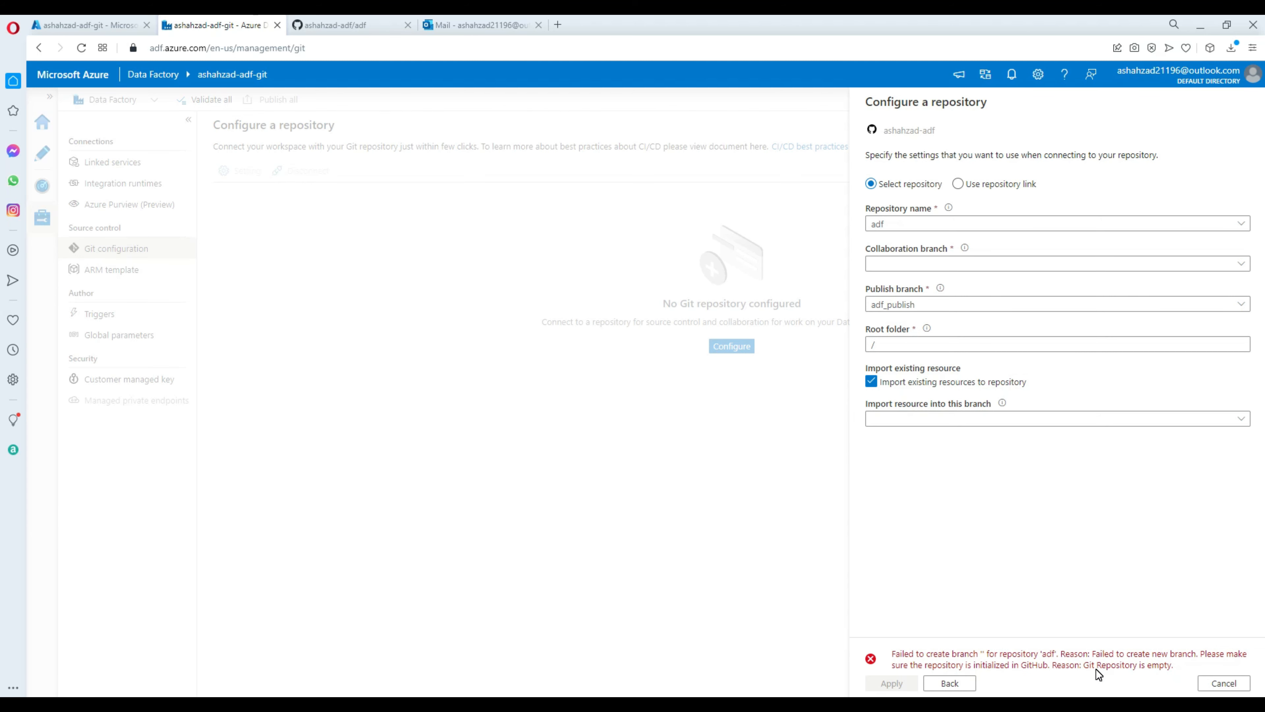
pyautogui.click(1219, 682)
pyautogui.click(358, 25)
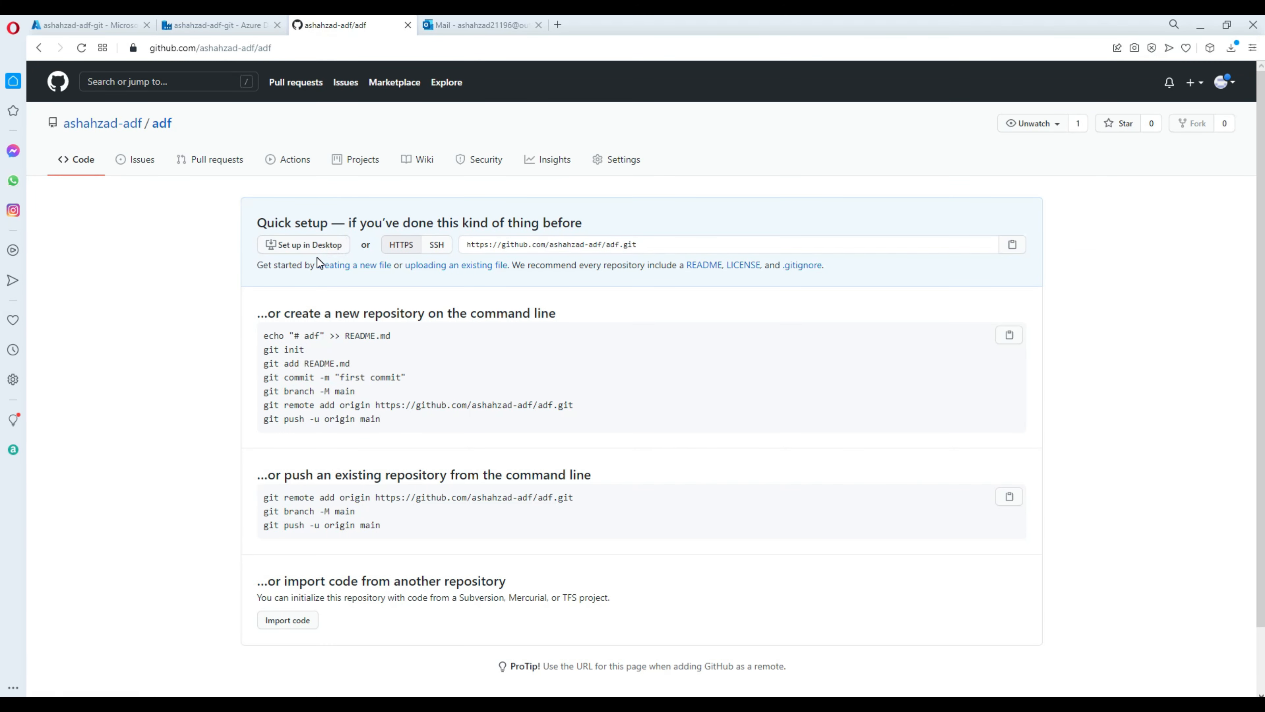
# Create and commit the file adffile containing 'test' to main in the adf repository.
pyautogui.click(162, 124)
pyautogui.click(360, 267)
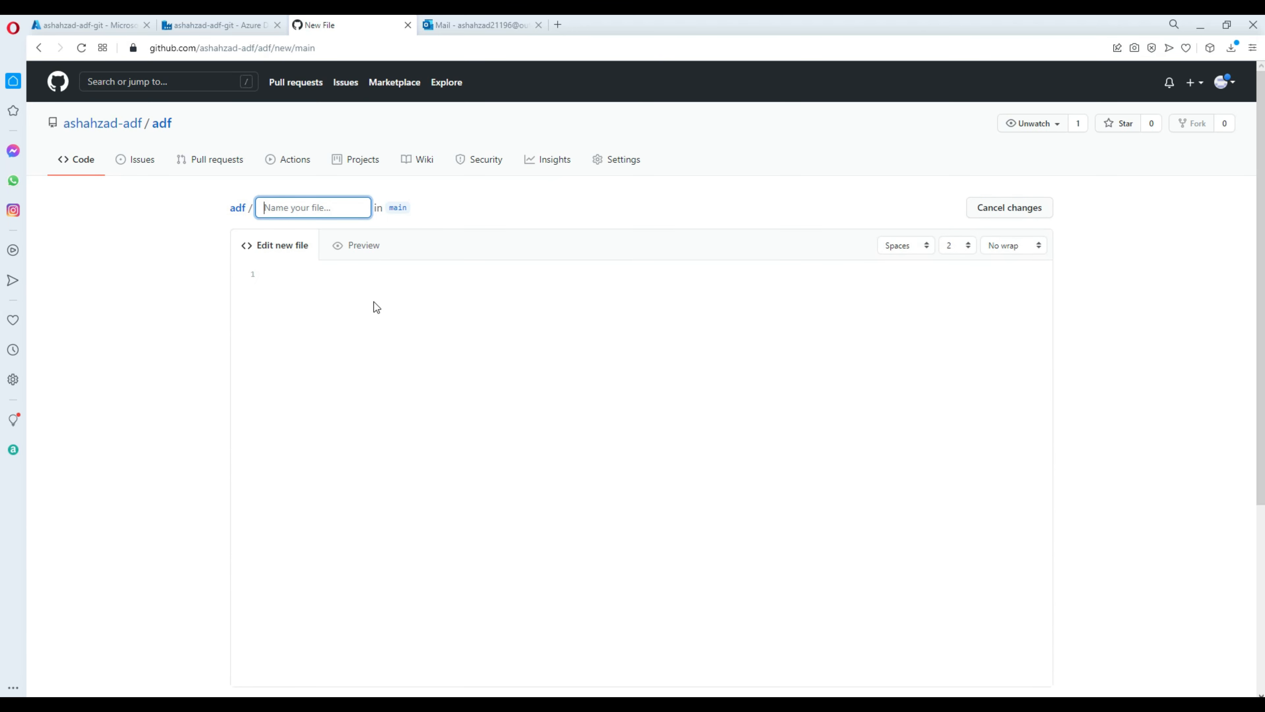
pyautogui.write('myte')
pyautogui.press('BackSpace')
pyautogui.press('BackSpace')
pyautogui.press('BackSpace')
pyautogui.press('BackSpace')
pyautogui.write('adftile')
pyautogui.click(413, 272)
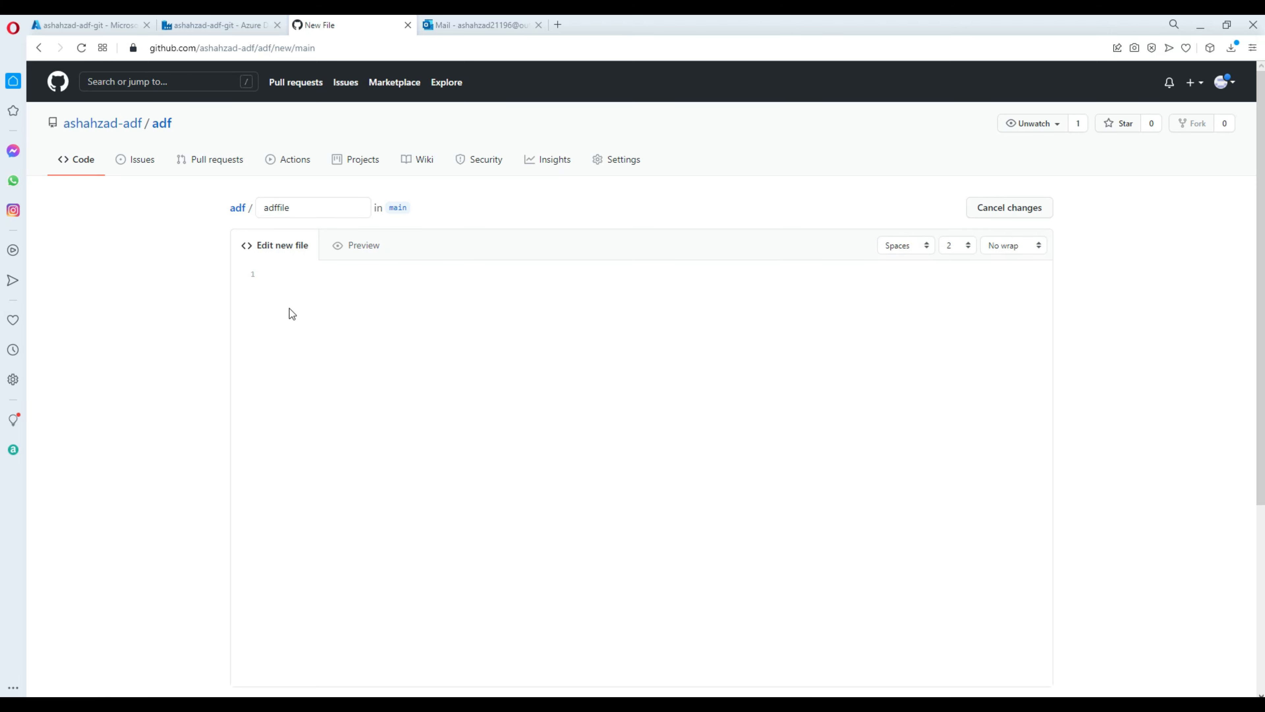
pyautogui.write('test files')
pyautogui.scroll(-5, 375, 631)
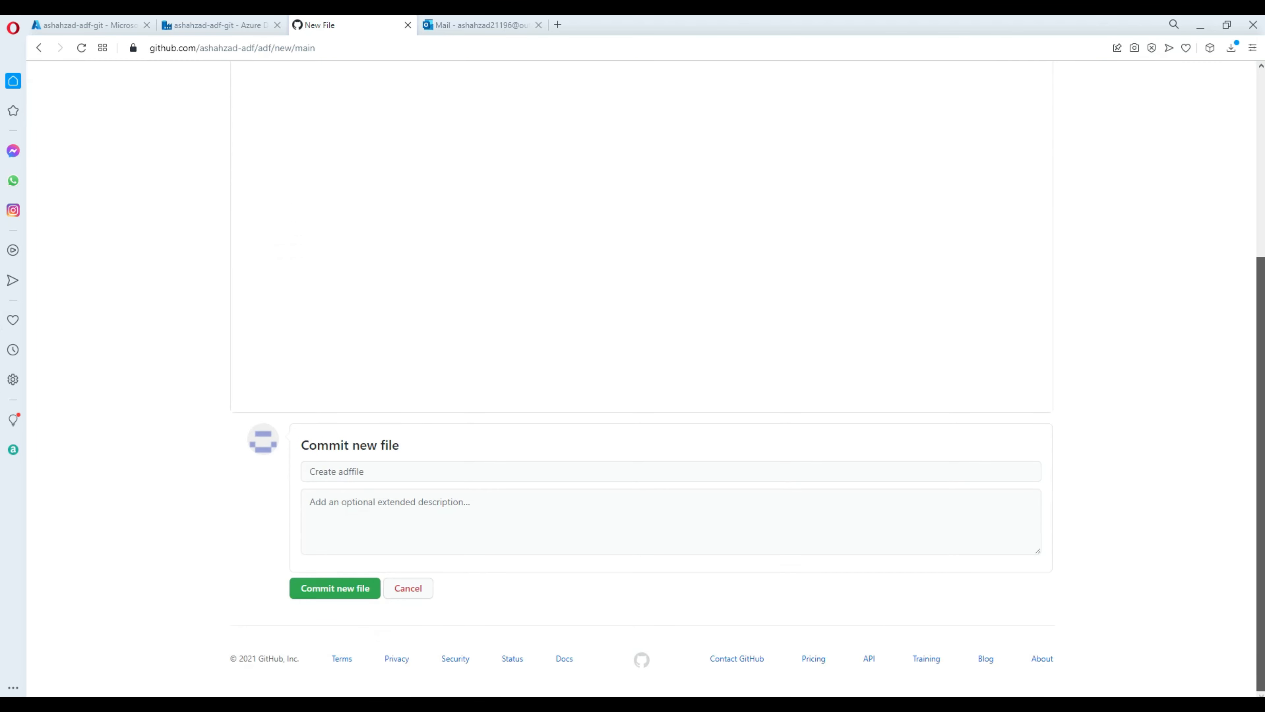
pyautogui.click(342, 596)
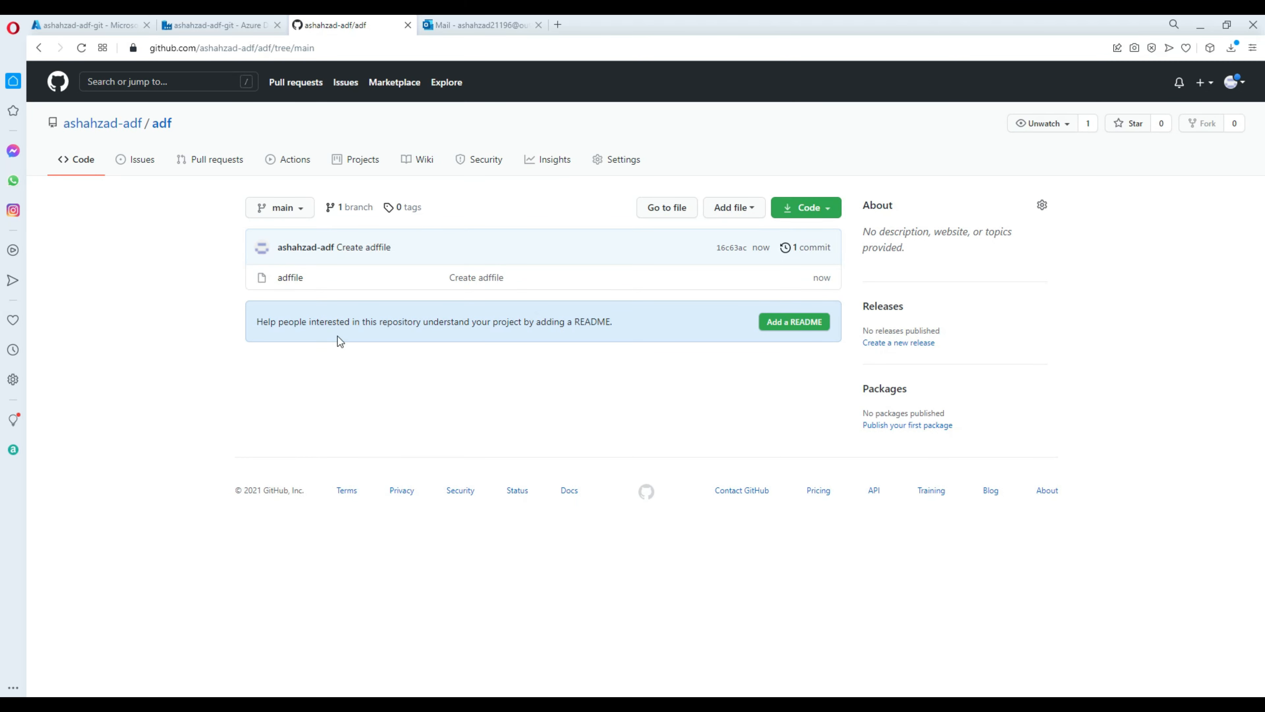
# Check the repository's branches, then return to Data Factory Studio.
pyautogui.click(303, 213)
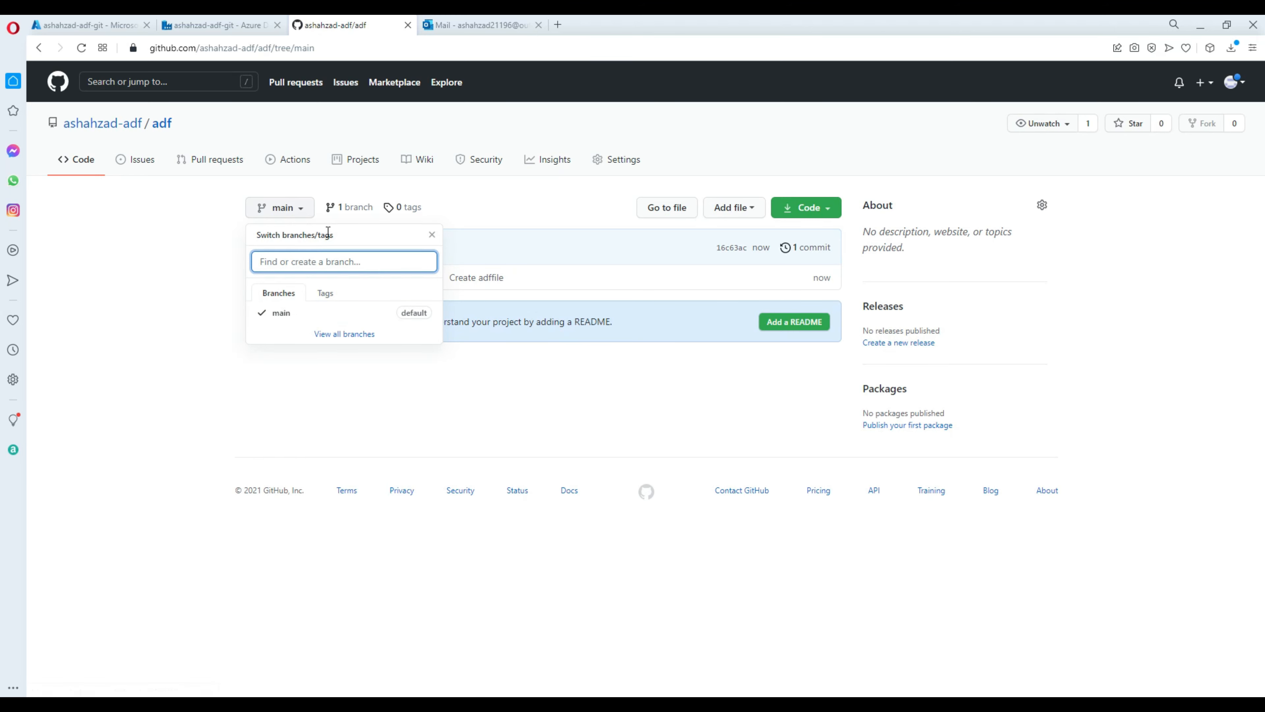
pyautogui.click(354, 213)
pyautogui.click(354, 214)
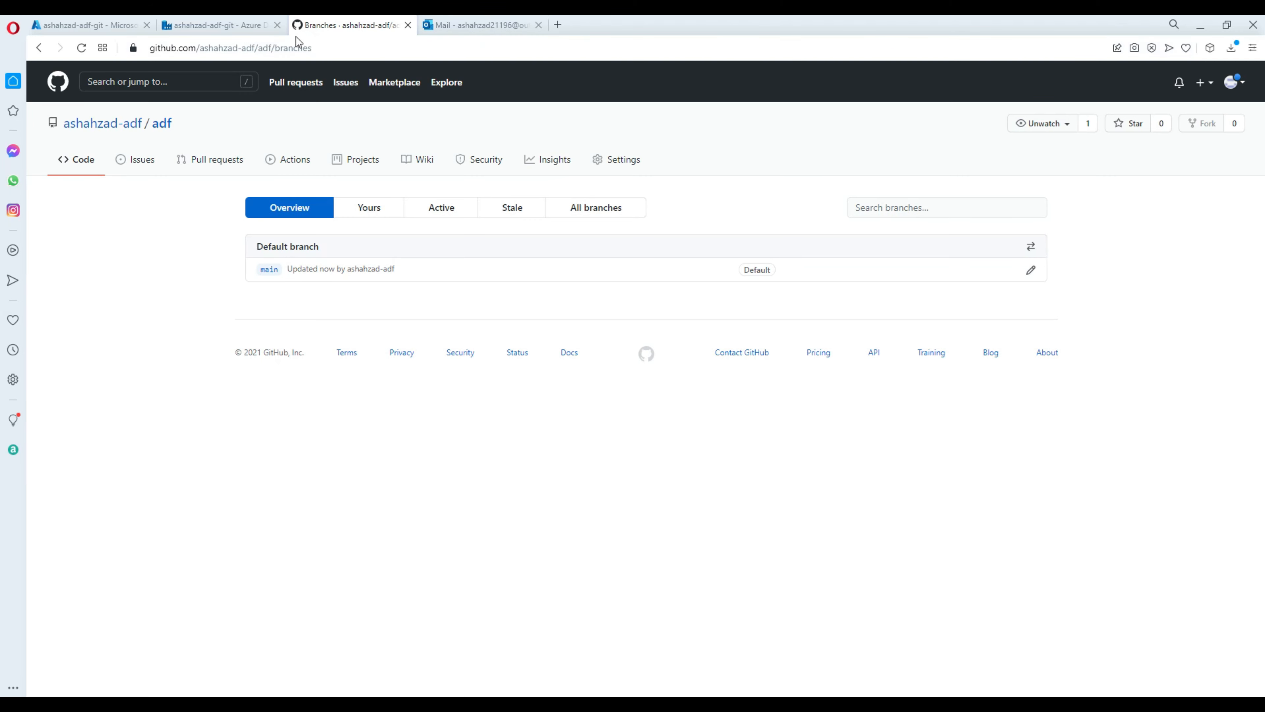
pyautogui.click(230, 26)
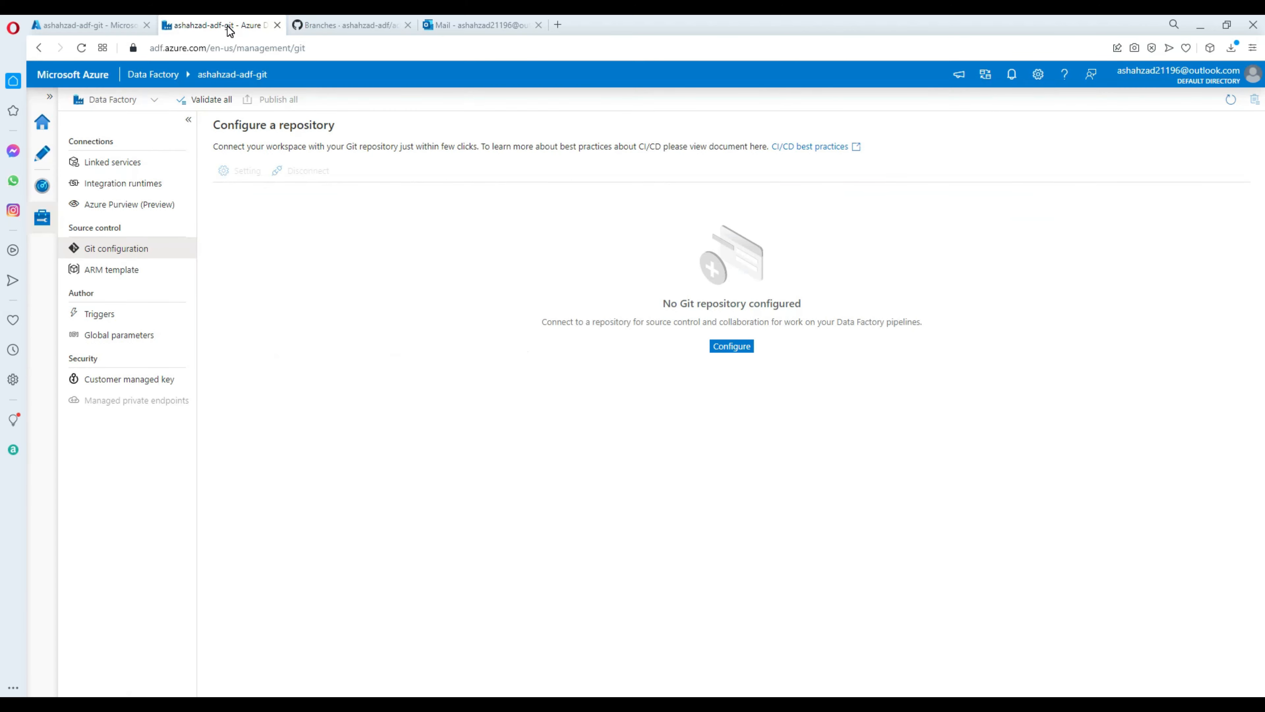
# Restart repository setup with GitHub as type and the account name, then continue.
pyautogui.click(731, 346)
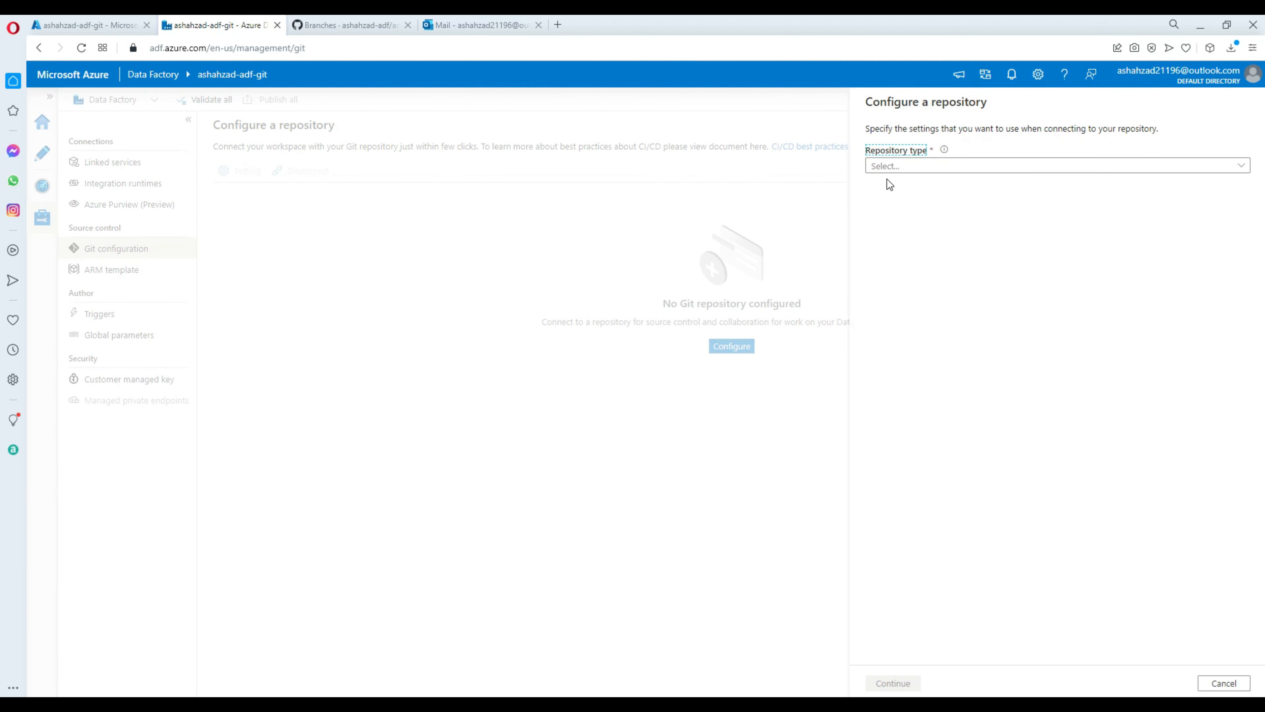
pyautogui.click(894, 166)
pyautogui.click(909, 214)
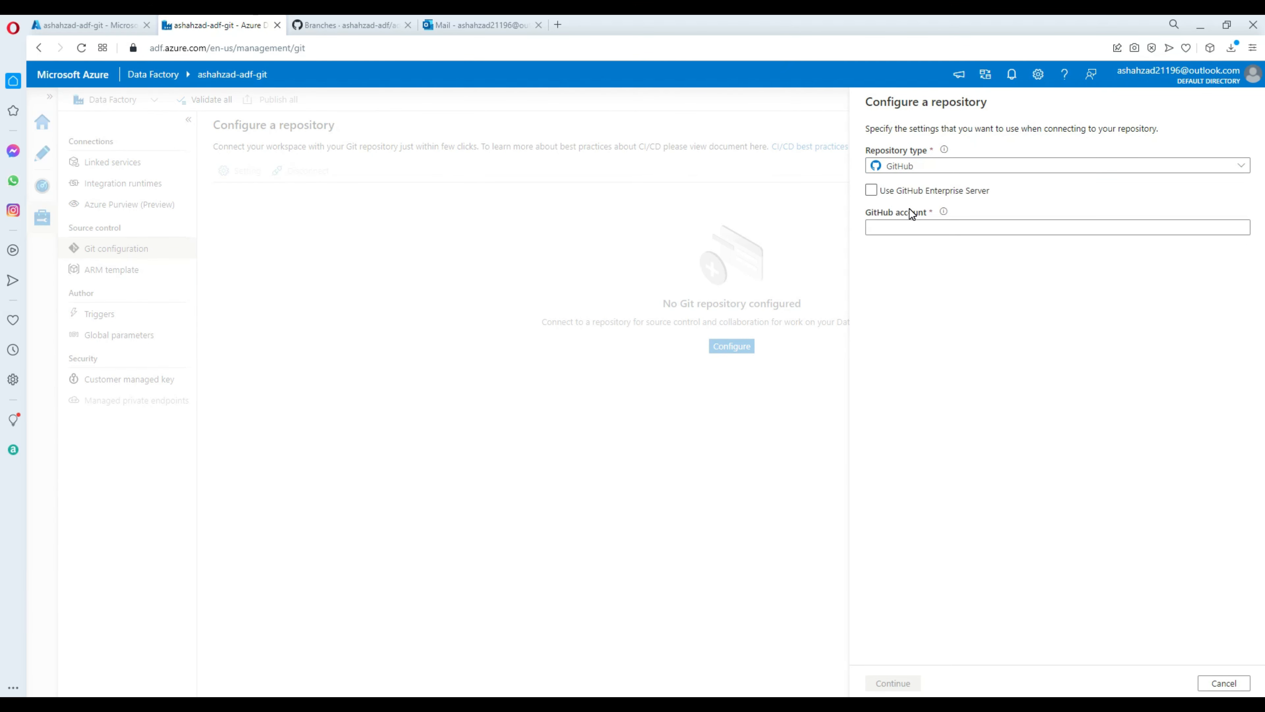
pyautogui.click(885, 227)
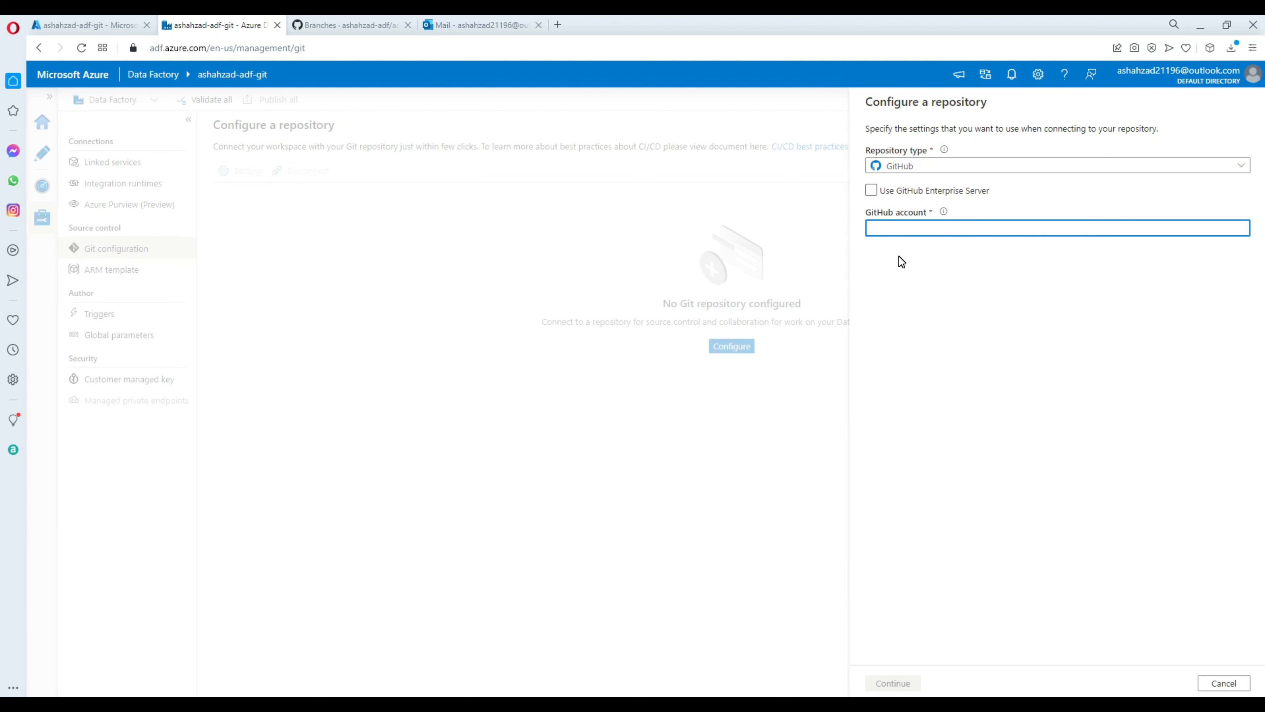
pyautogui.write('ashahzad-adf')
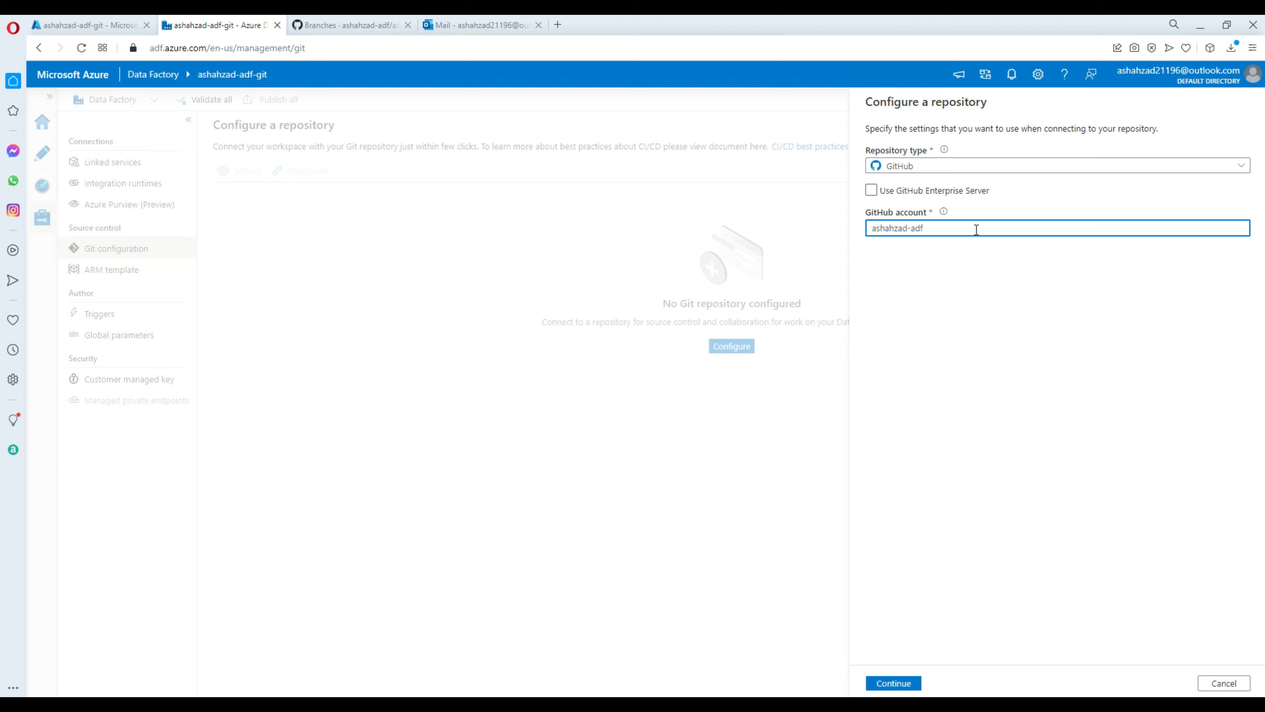
pyautogui.click(894, 683)
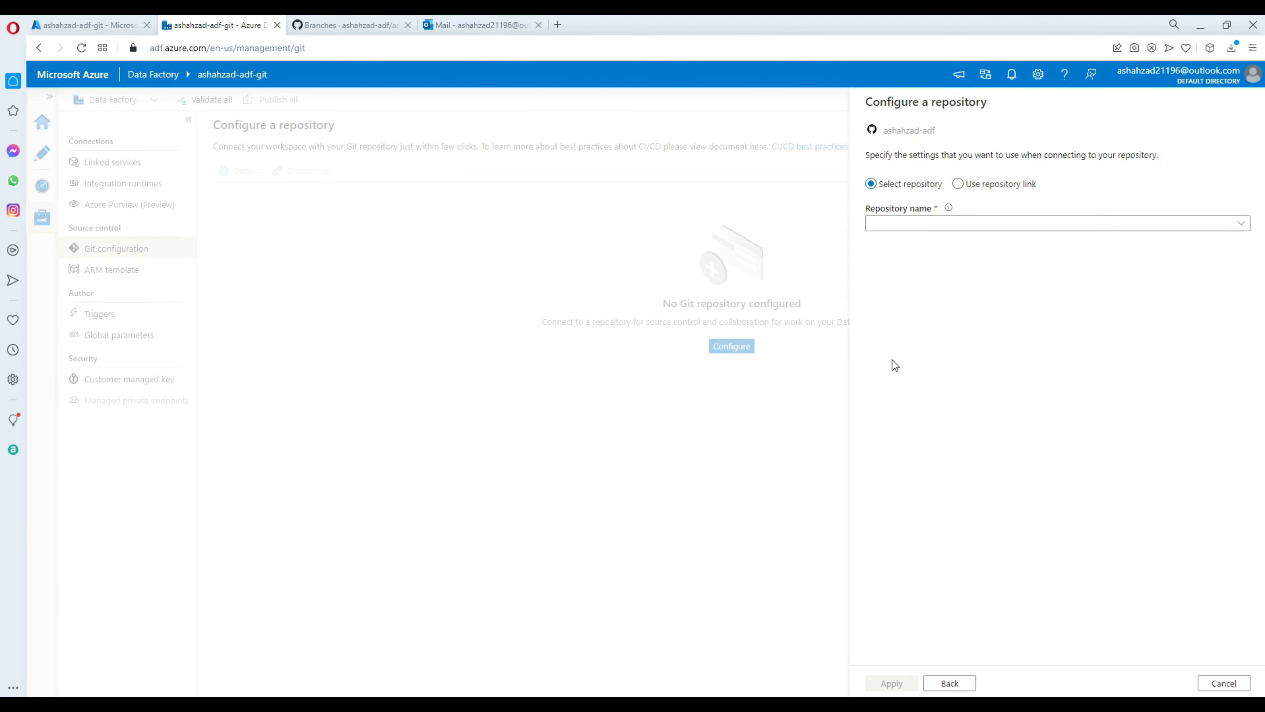
# Select the adf repository with main as collaboration branch.
pyautogui.click(916, 223)
pyautogui.click(895, 243)
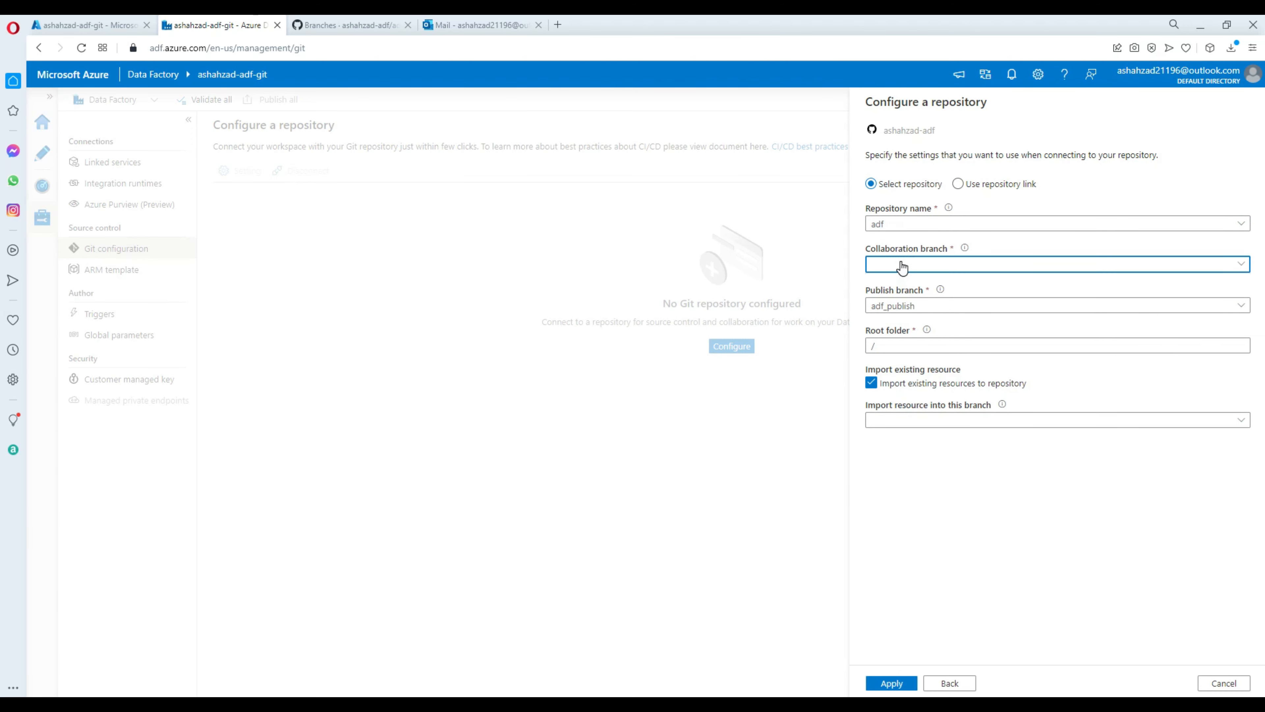
pyautogui.click(918, 266)
pyautogui.click(897, 307)
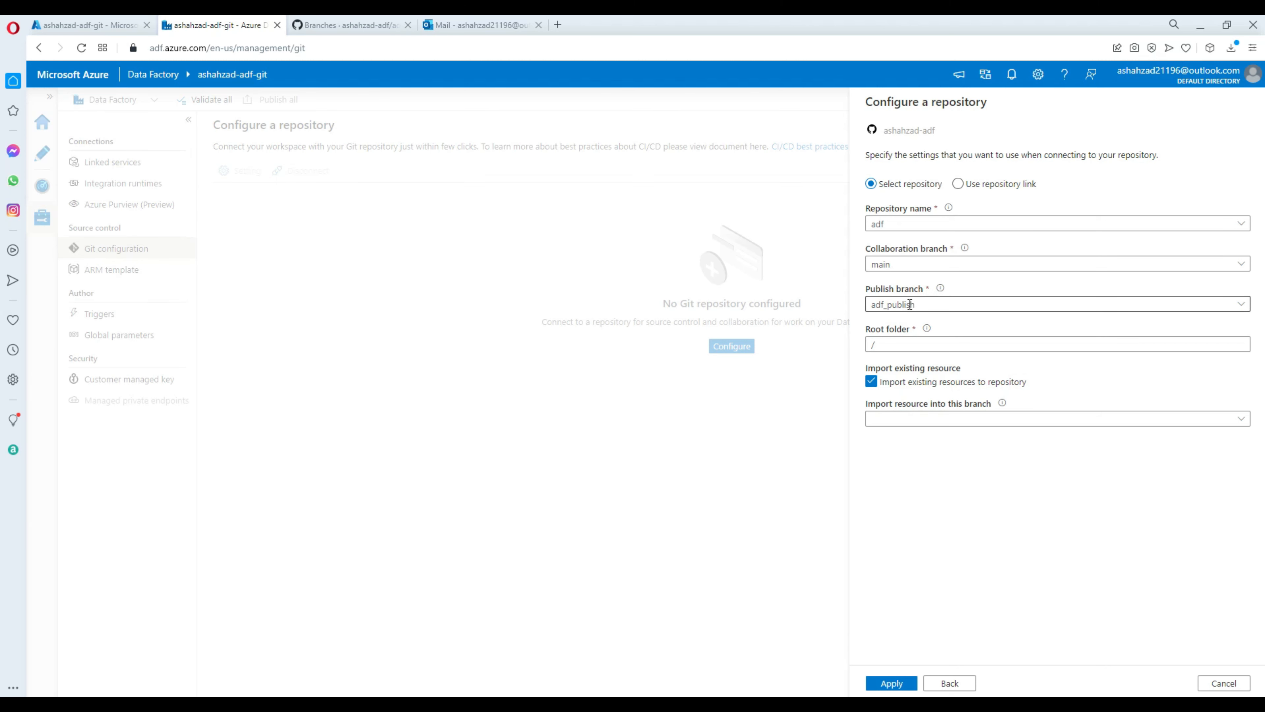
# Highlight the adf_publish publish branch name in the form.
pyautogui.moveTo(925, 302); pyautogui.dragTo(869, 304)
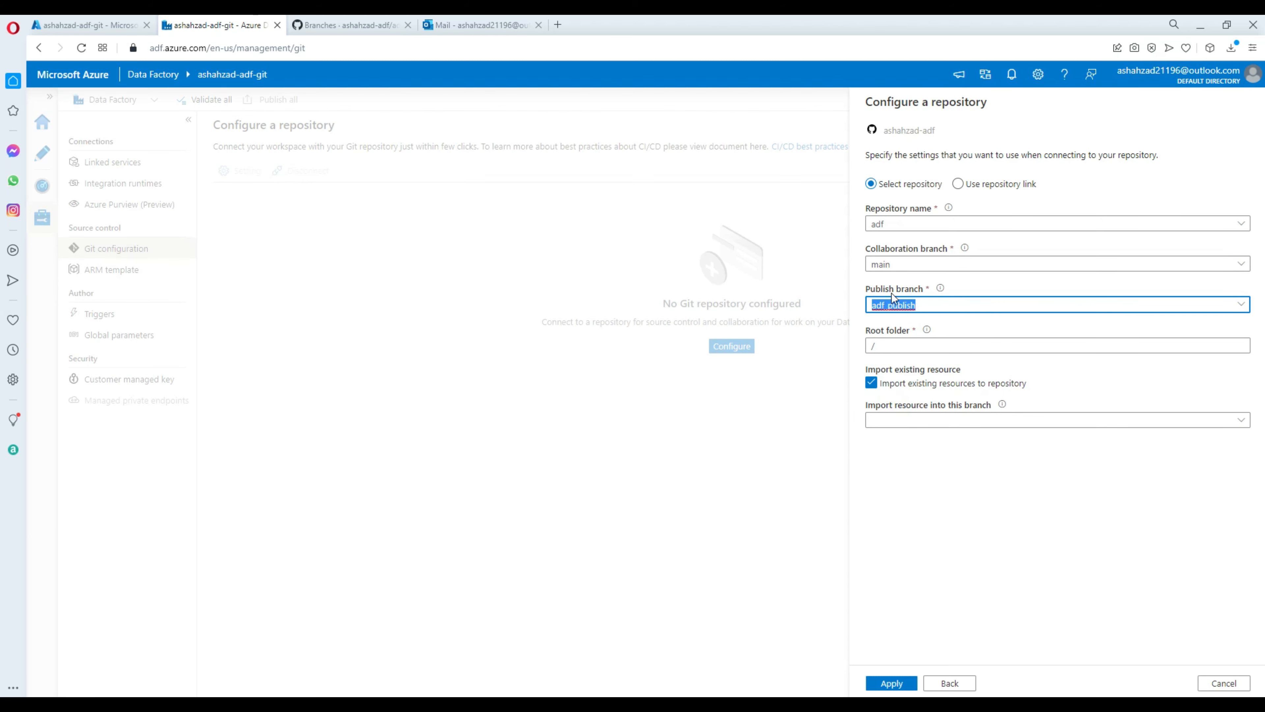
pyautogui.click(898, 305)
pyautogui.moveTo(929, 305); pyautogui.dragTo(869, 307)
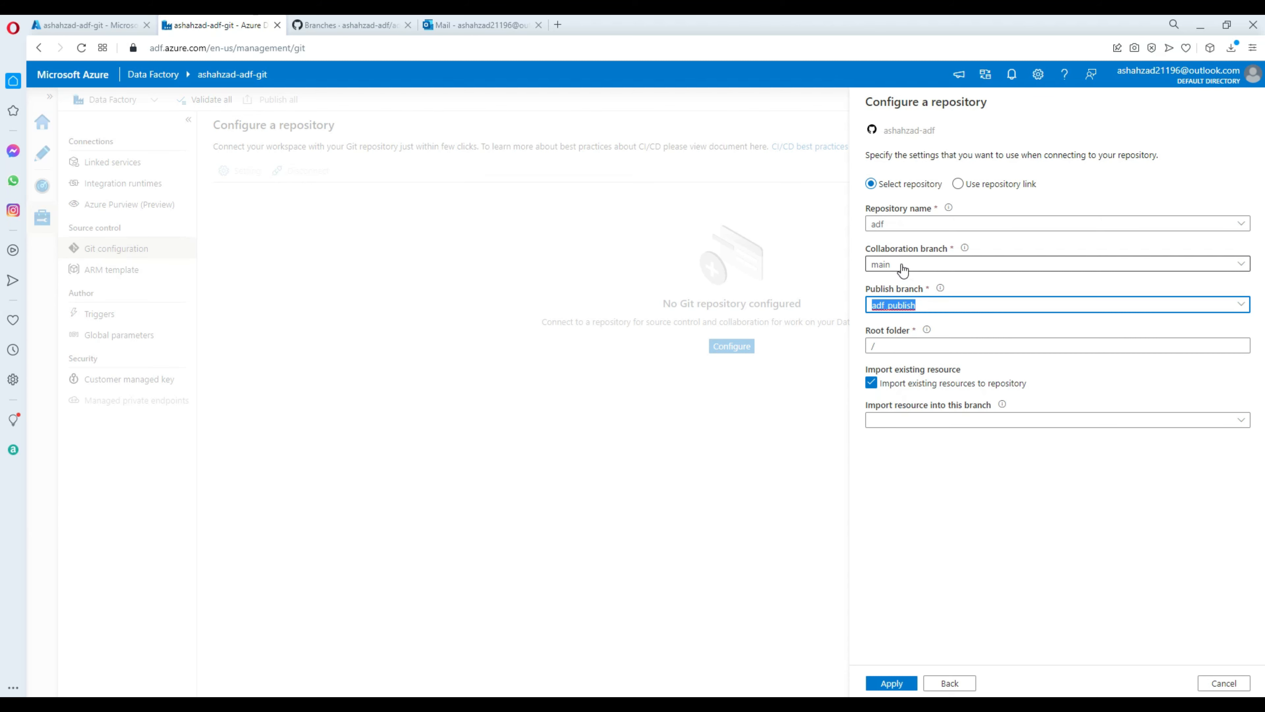
pyautogui.click(900, 304)
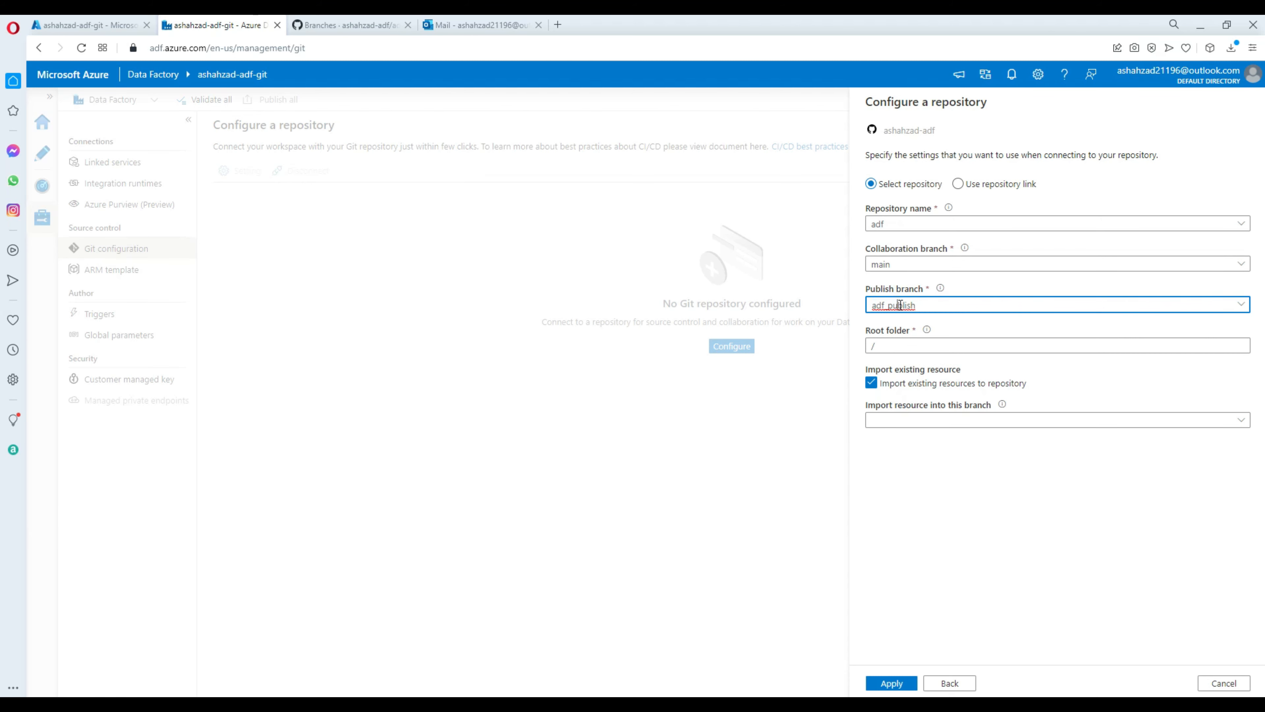
pyautogui.moveTo(920, 305); pyautogui.dragTo(869, 304)
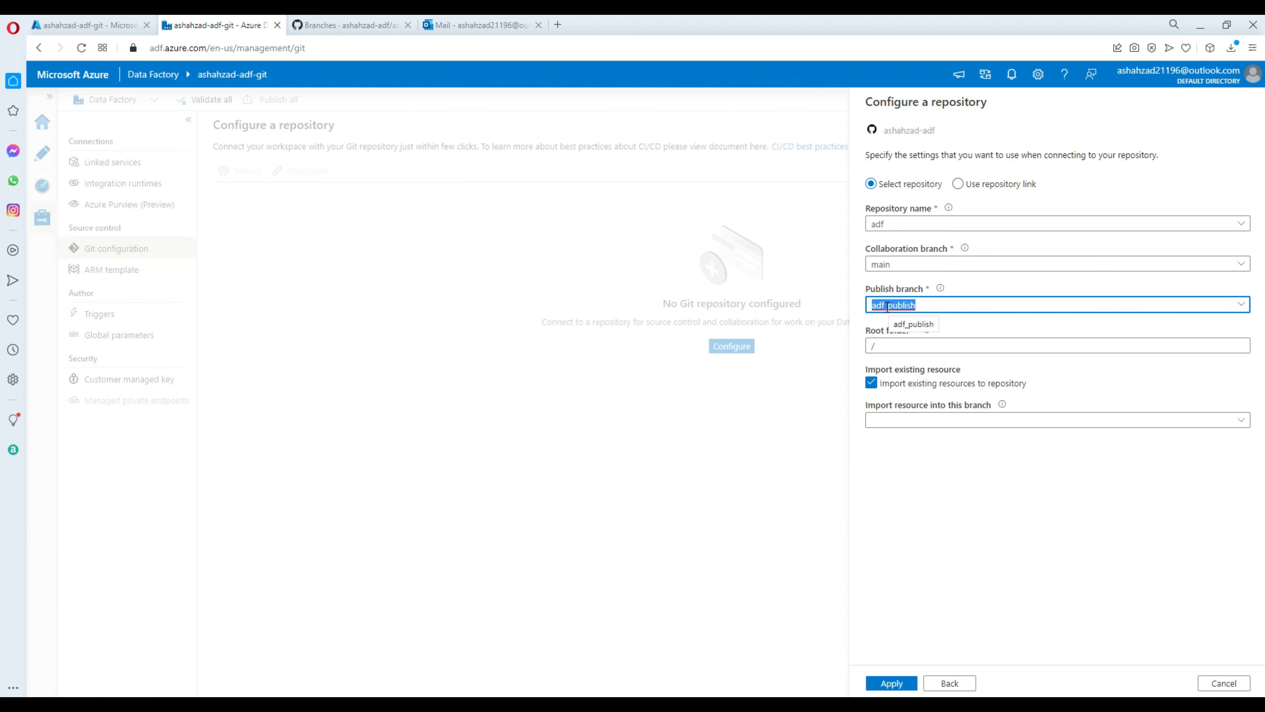
pyautogui.click(922, 305)
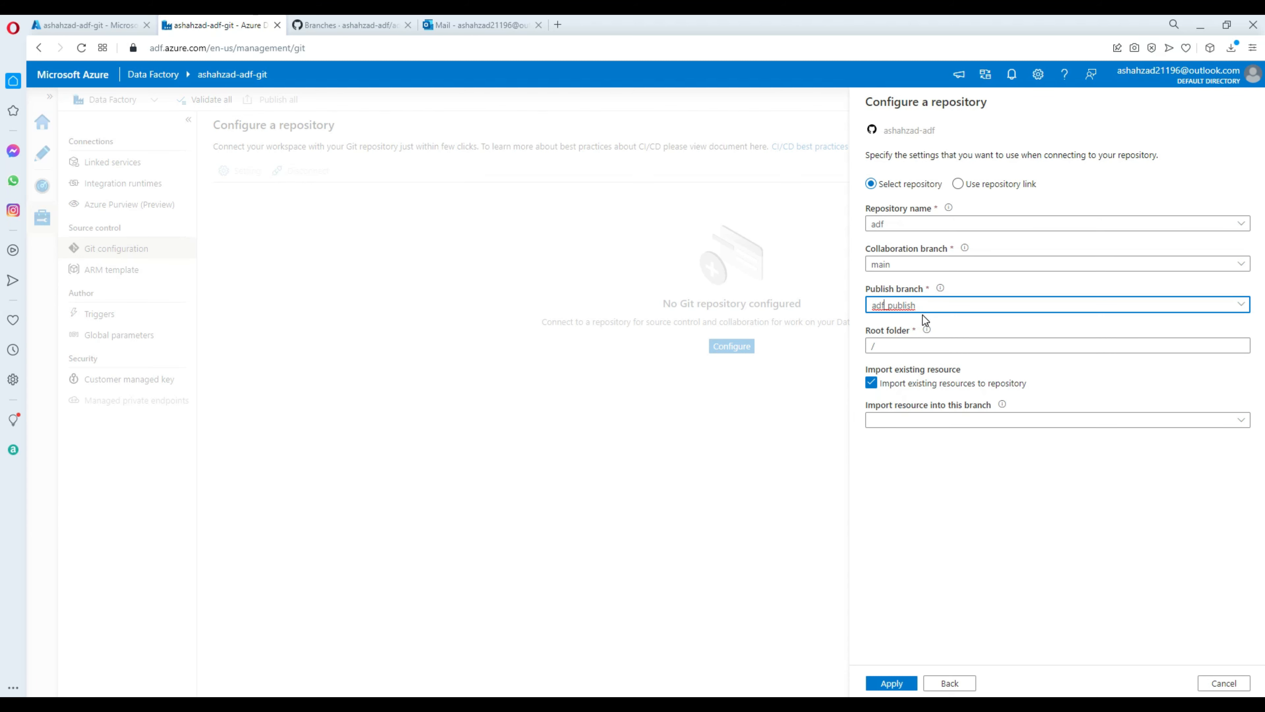
pyautogui.moveTo(921, 305); pyautogui.dragTo(863, 304)
# Apply the connection without importing existing resources, keeping main as the working branch.
pyautogui.click(872, 384)
pyautogui.click(896, 684)
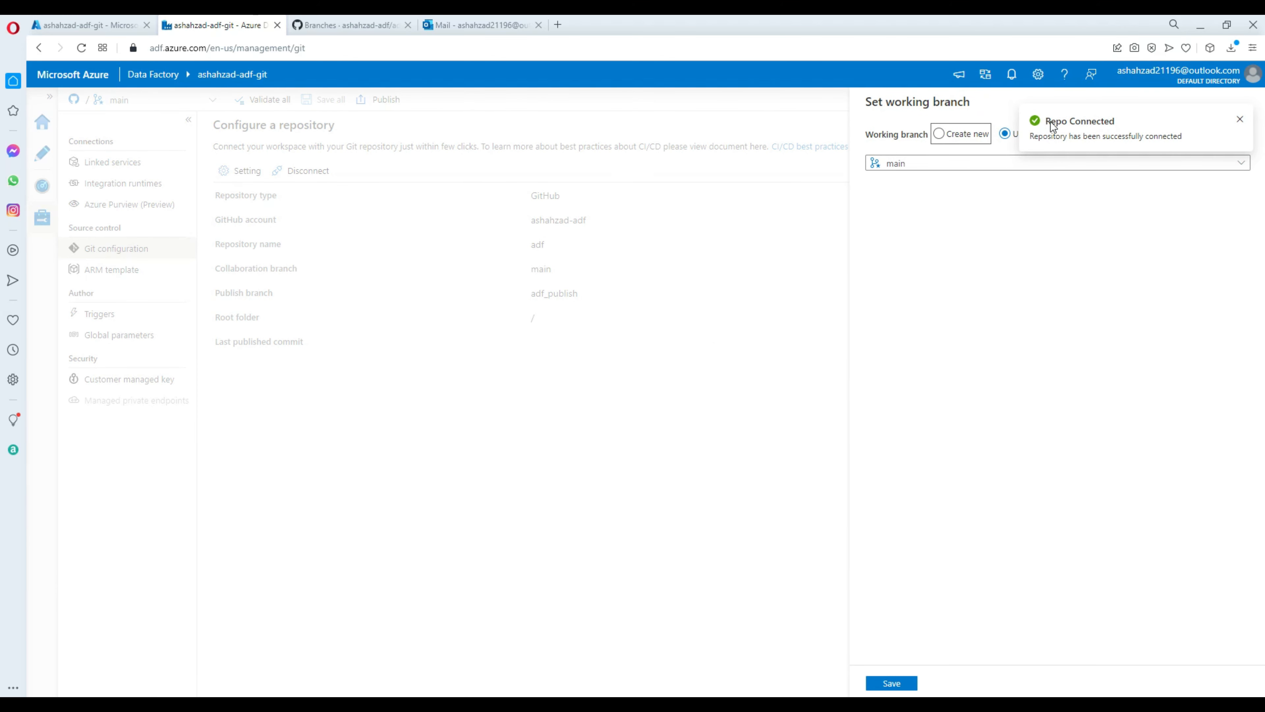
pyautogui.click(895, 680)
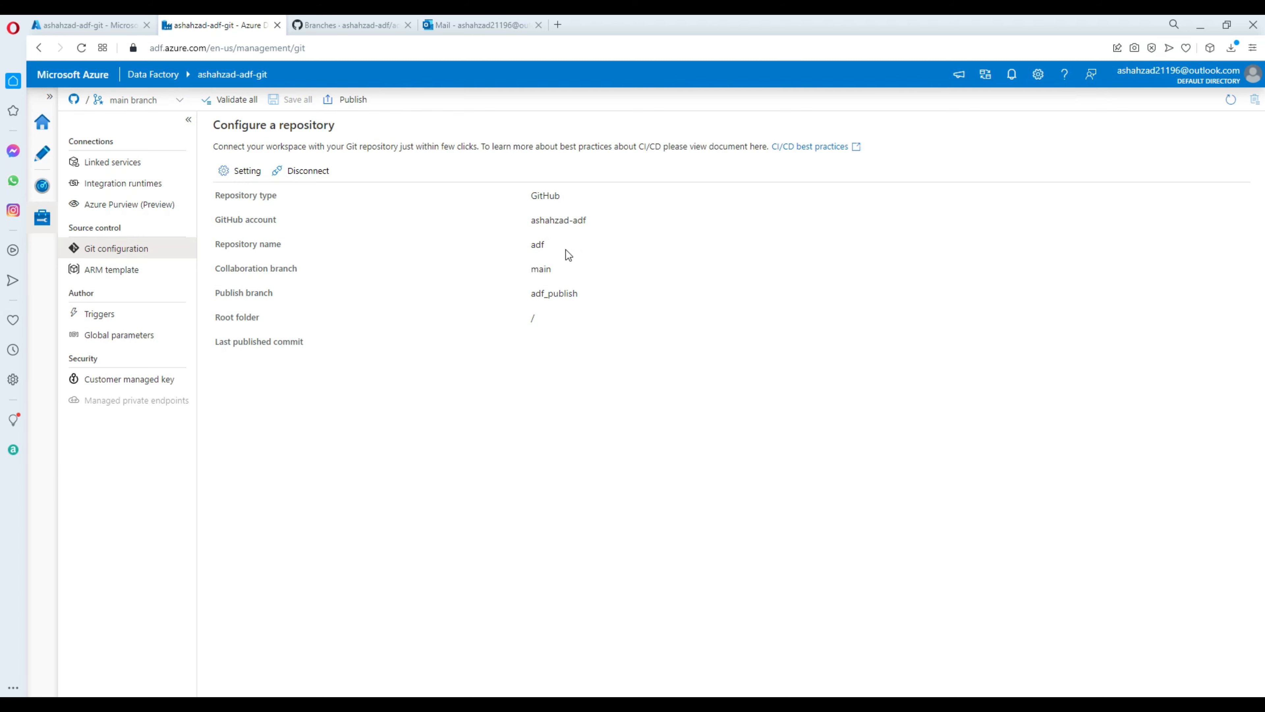
# Highlight the connected repository details (GitHub, adf, main), then switch to GitHub.
pyautogui.moveTo(530, 220); pyautogui.dragTo(602, 218)
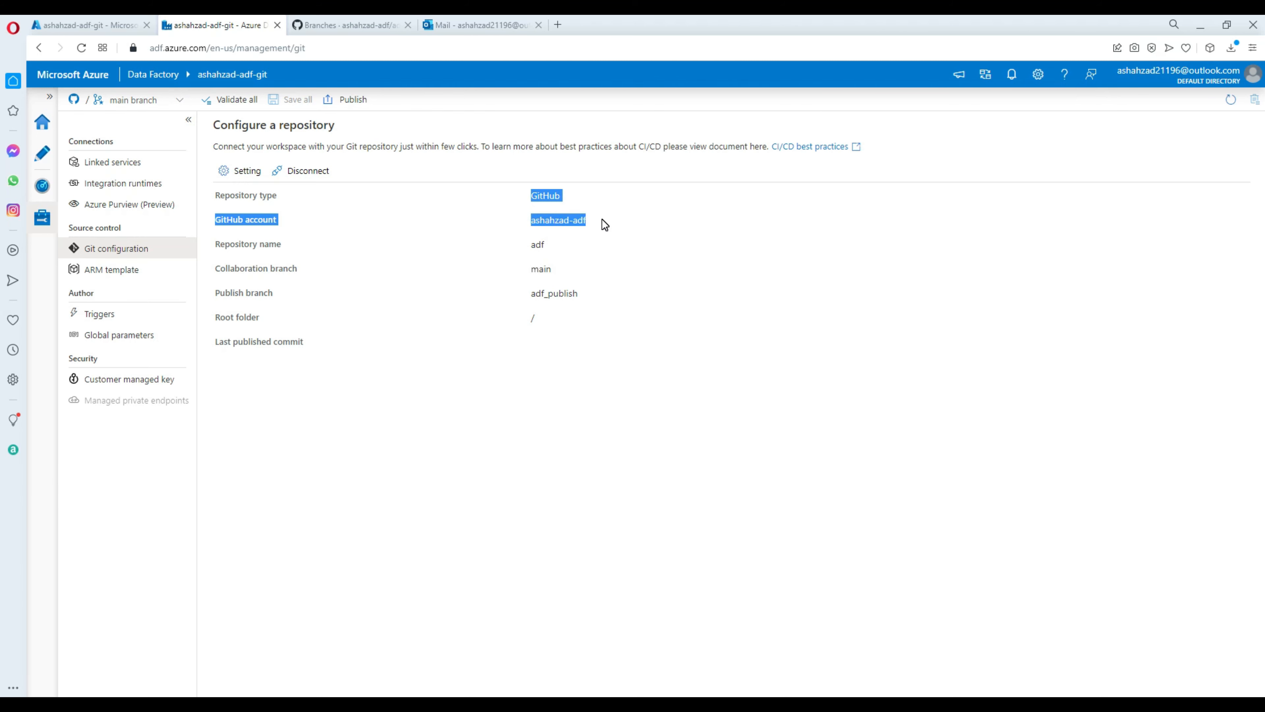
pyautogui.click(588, 230)
pyautogui.doubleClick(536, 243)
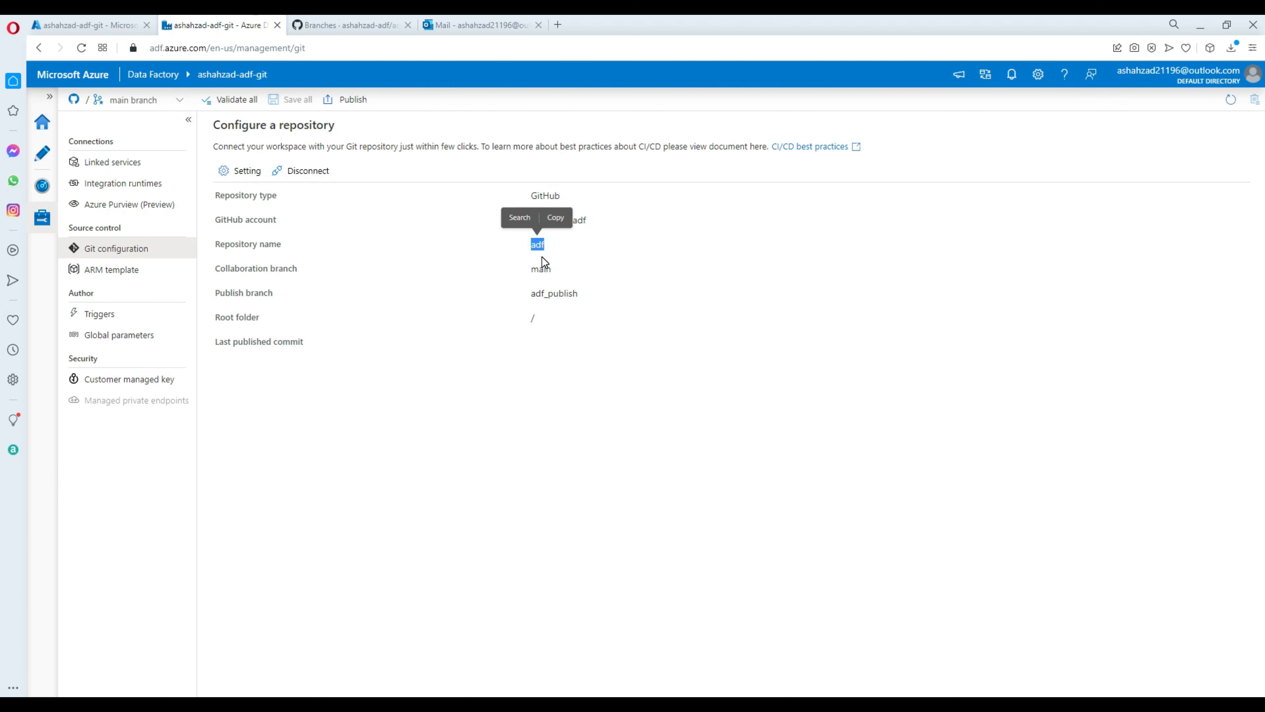
pyautogui.doubleClick(543, 277)
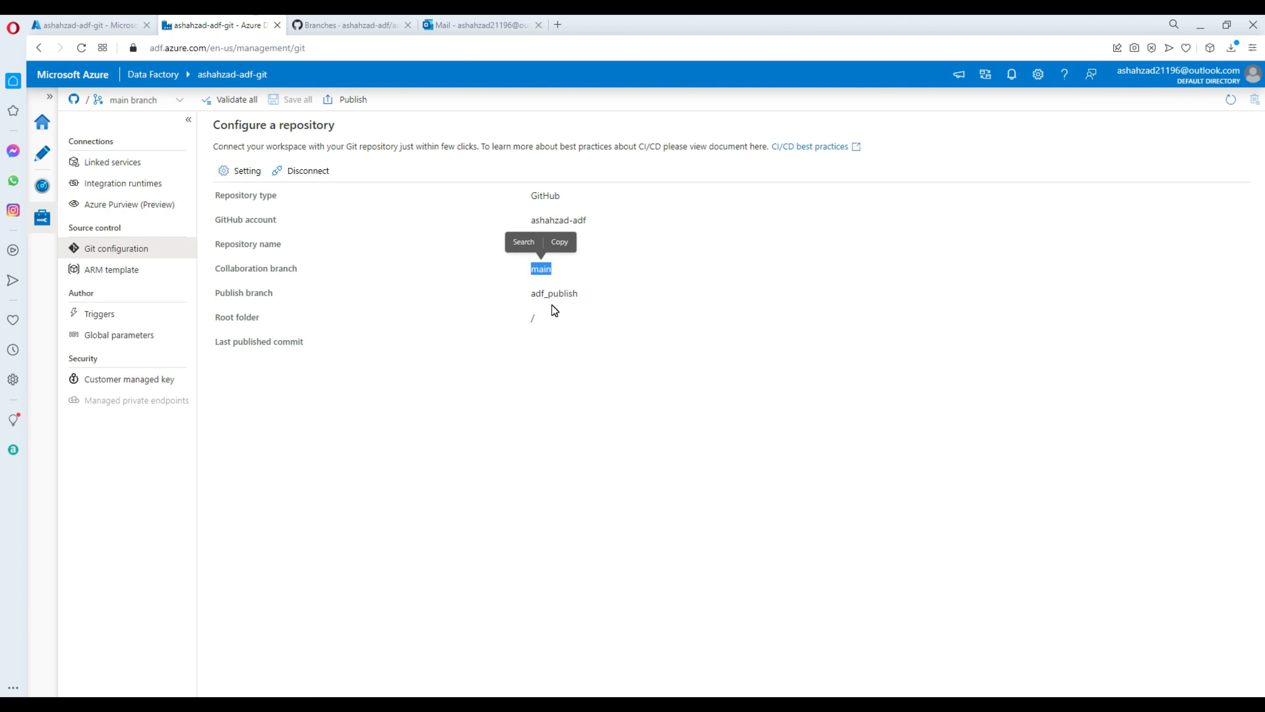
pyautogui.moveTo(217, 271); pyautogui.dragTo(303, 282)
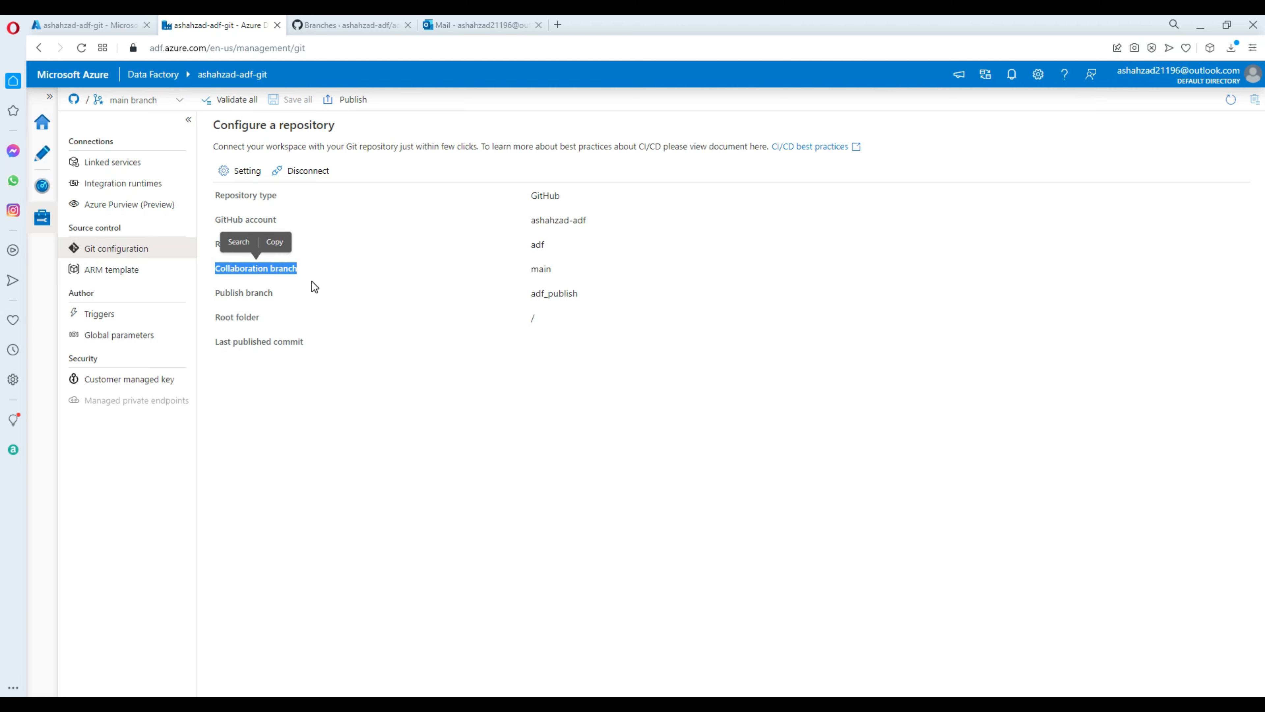
pyautogui.click(260, 290)
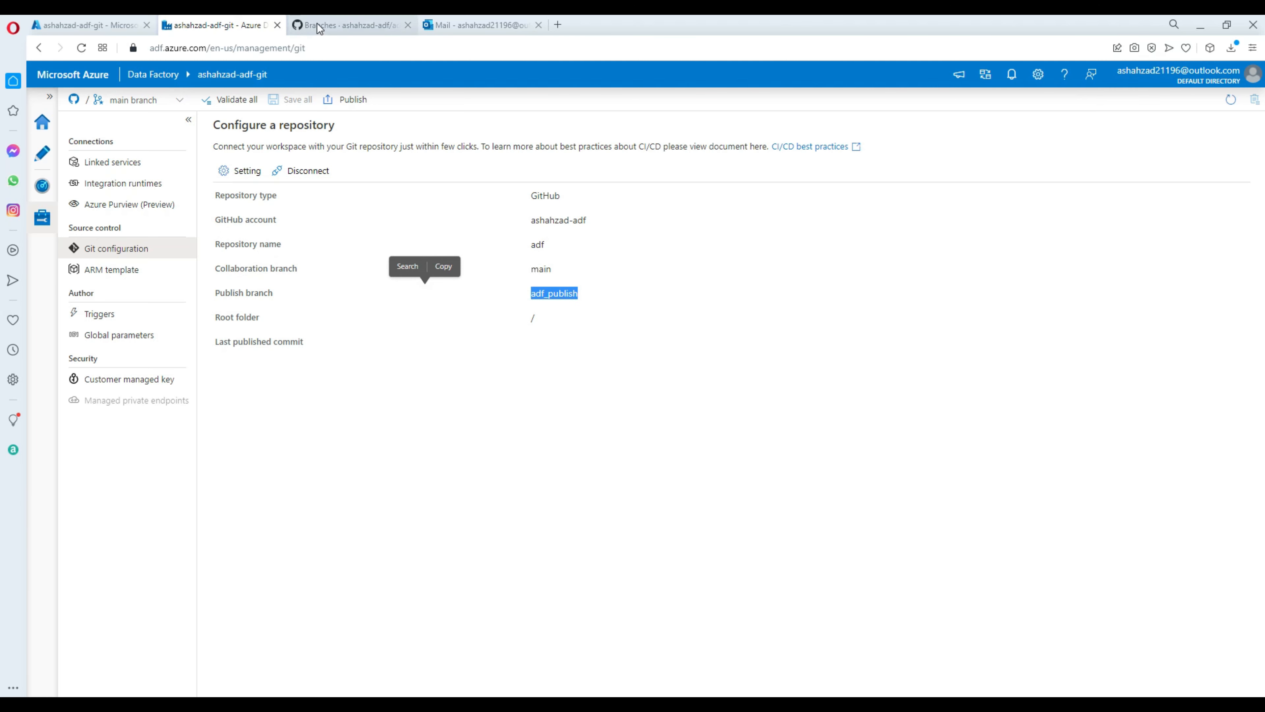
pyautogui.click(333, 26)
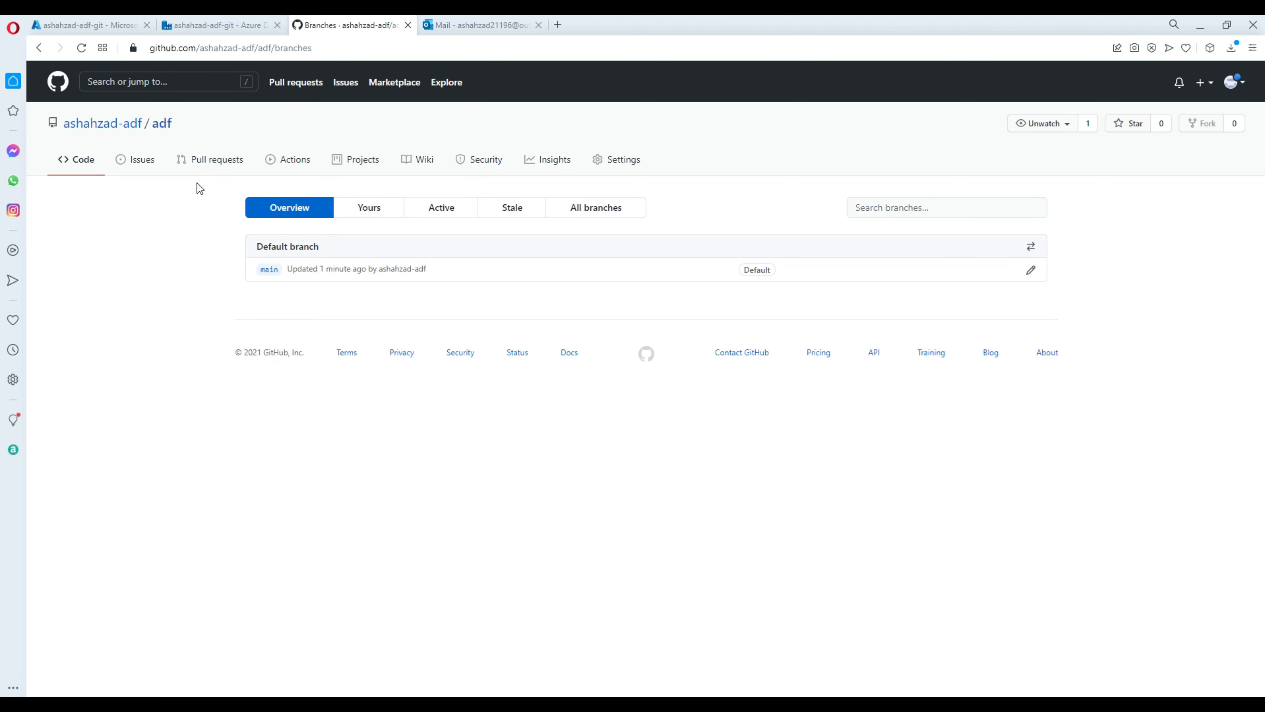
# Confirm via the branch list and Branches page that adf has only main, then return to Data Factory.
pyautogui.click(161, 124)
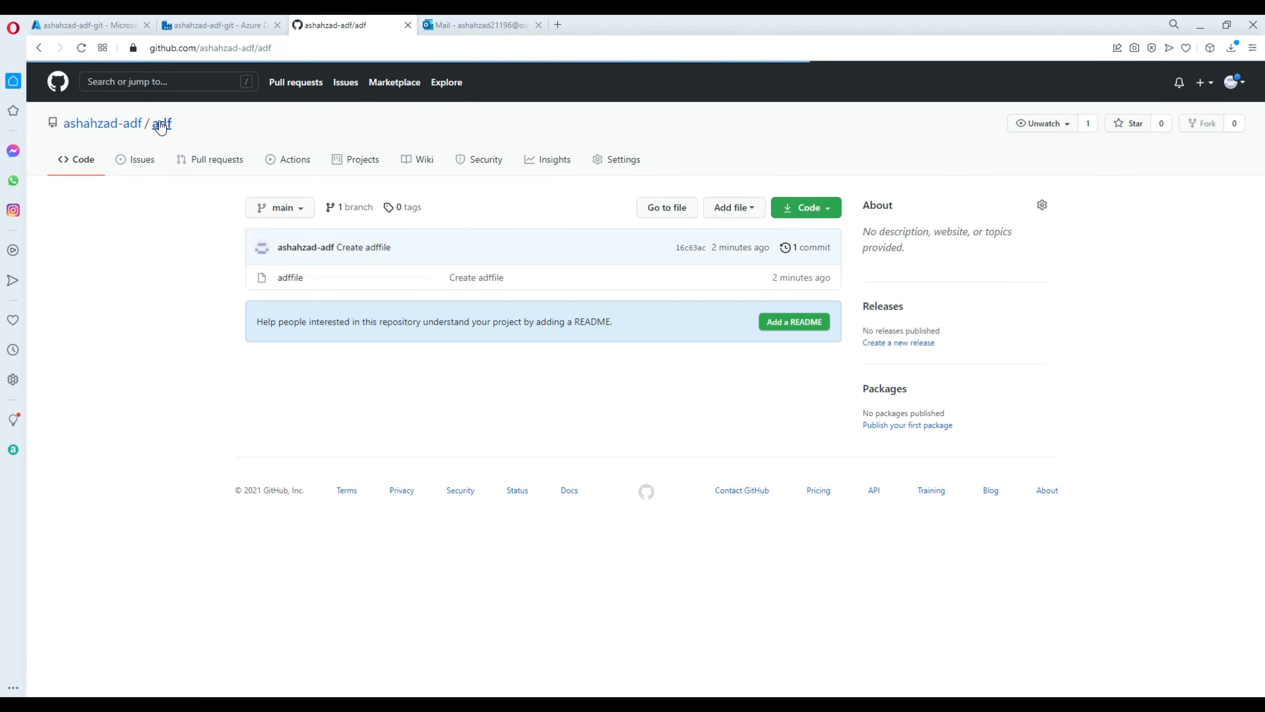
pyautogui.click(303, 212)
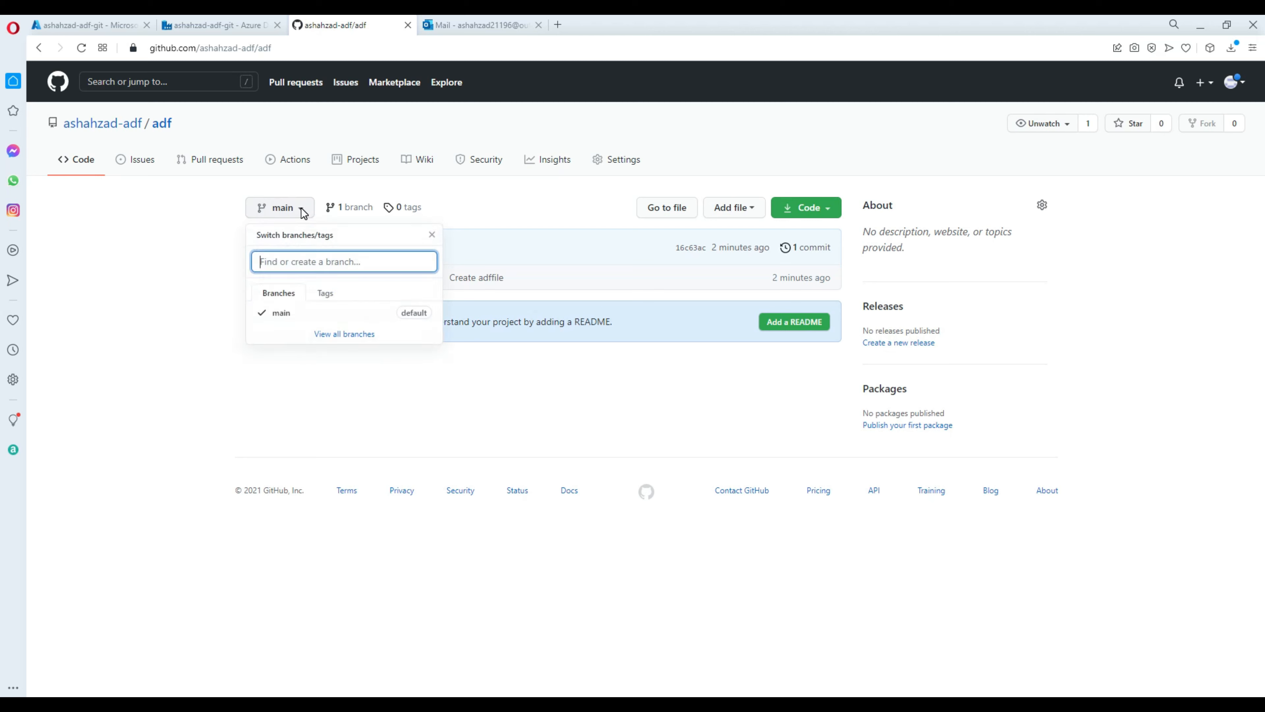
pyautogui.click(201, 246)
pyautogui.click(349, 207)
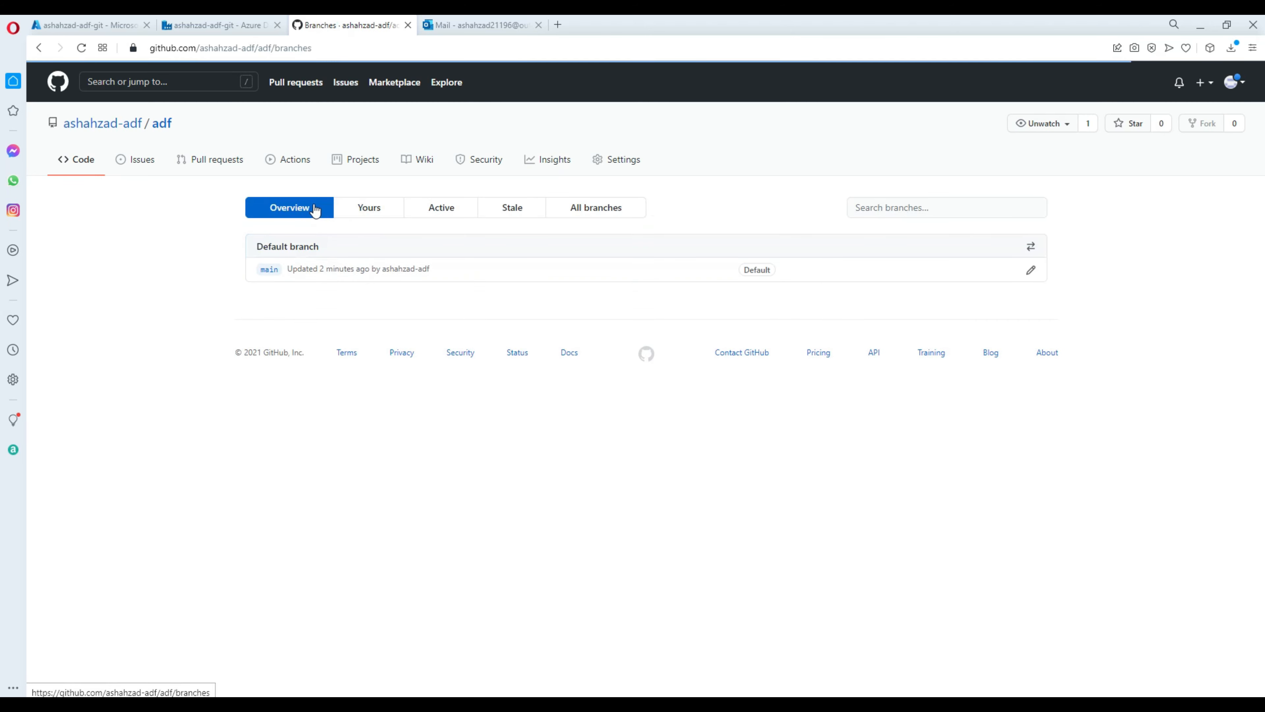
pyautogui.click(215, 25)
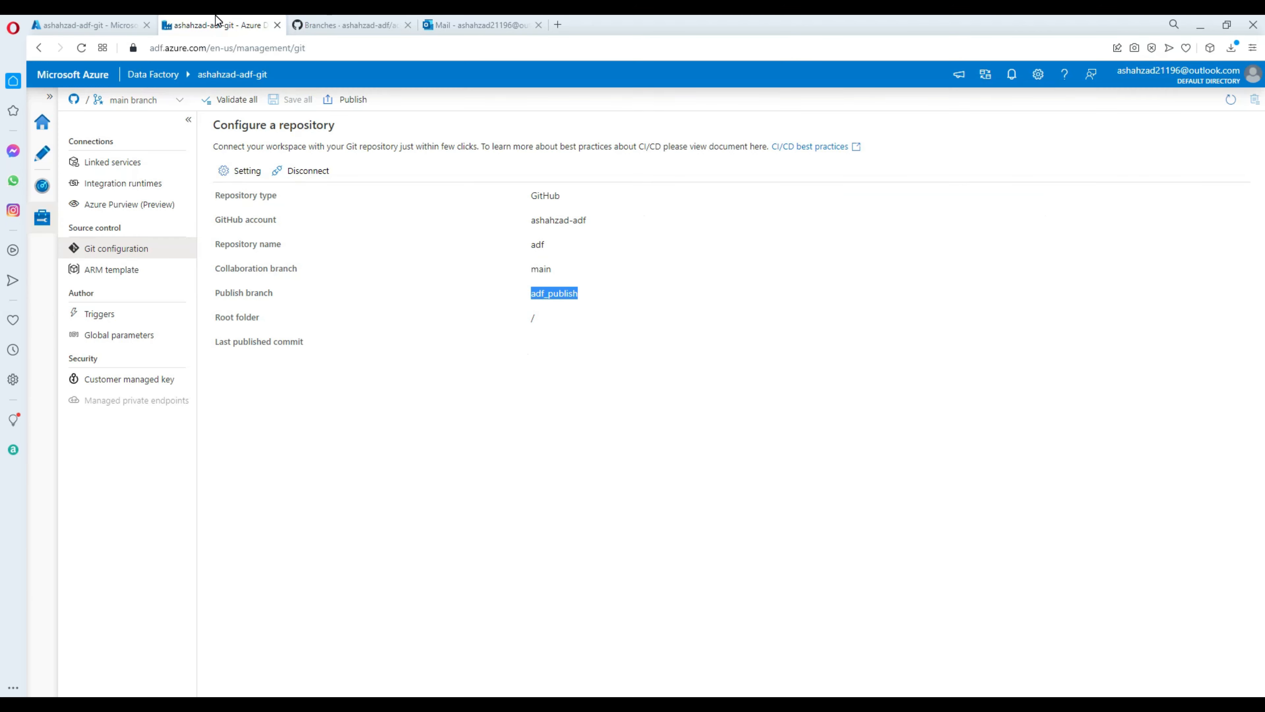
# Create a new pipeline and add a Wait activity (Wait1) to its canvas.
pyautogui.click(42, 124)
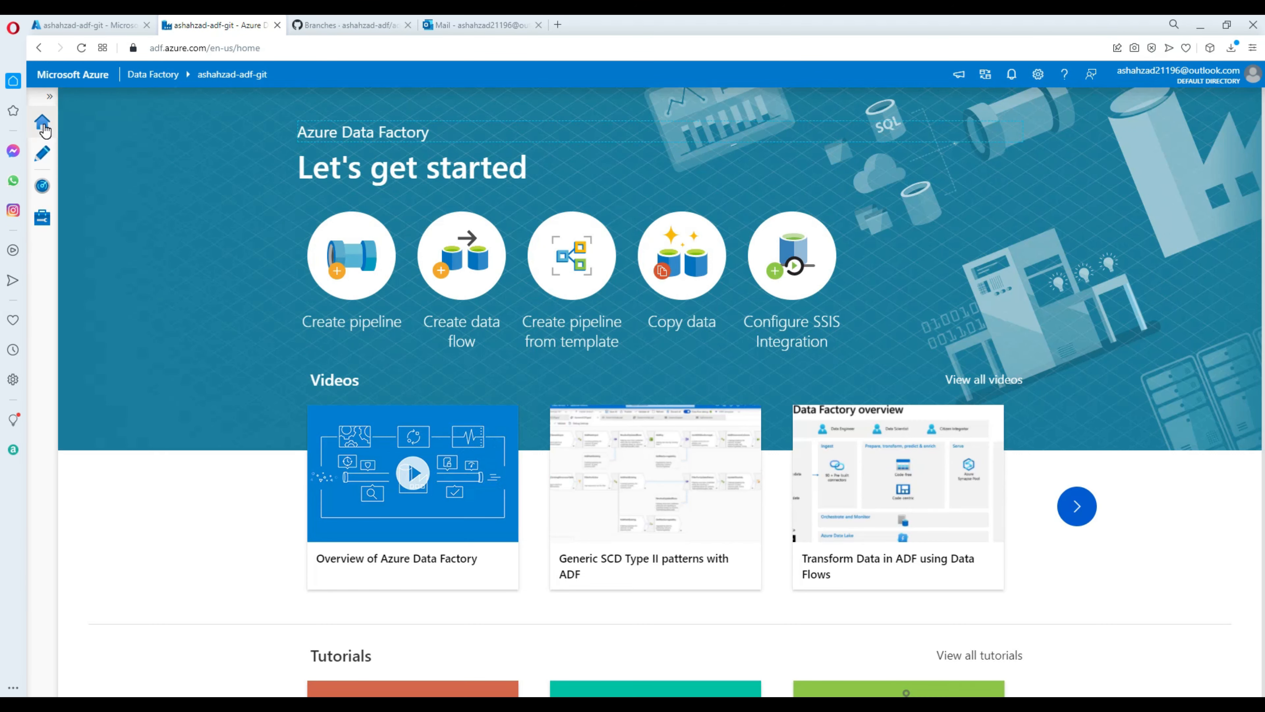
pyautogui.click(42, 160)
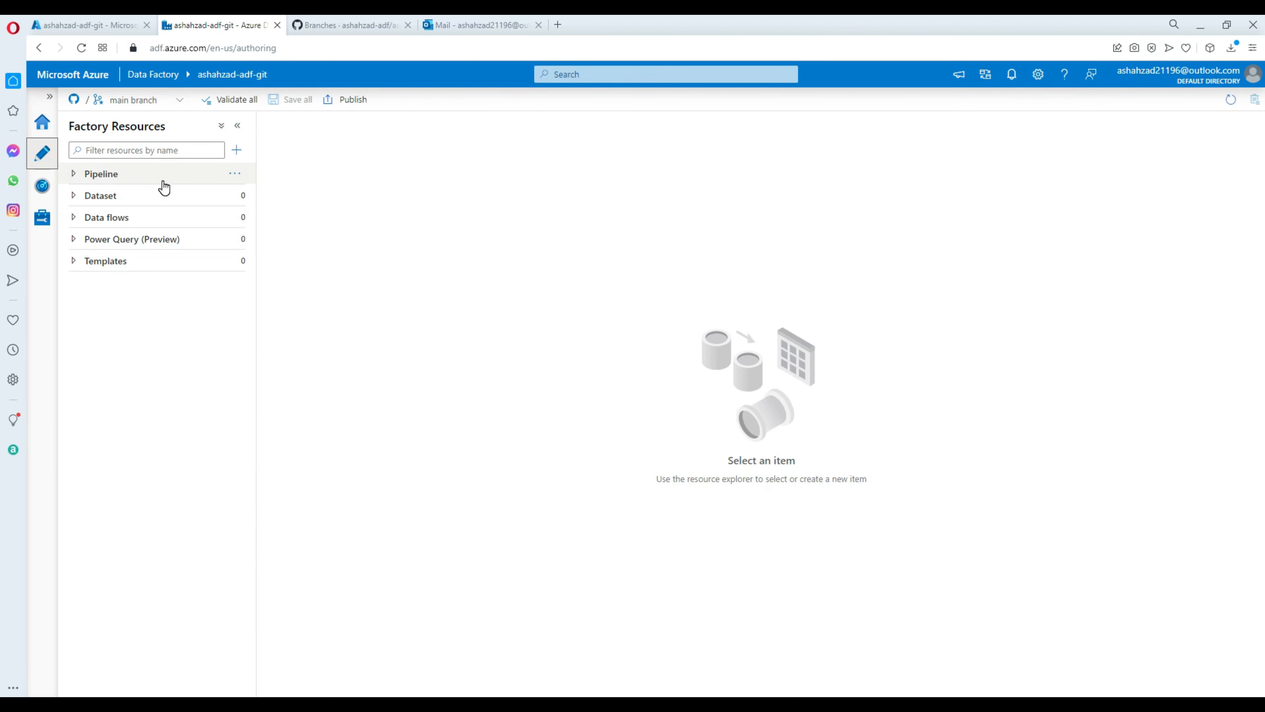
pyautogui.click(74, 178)
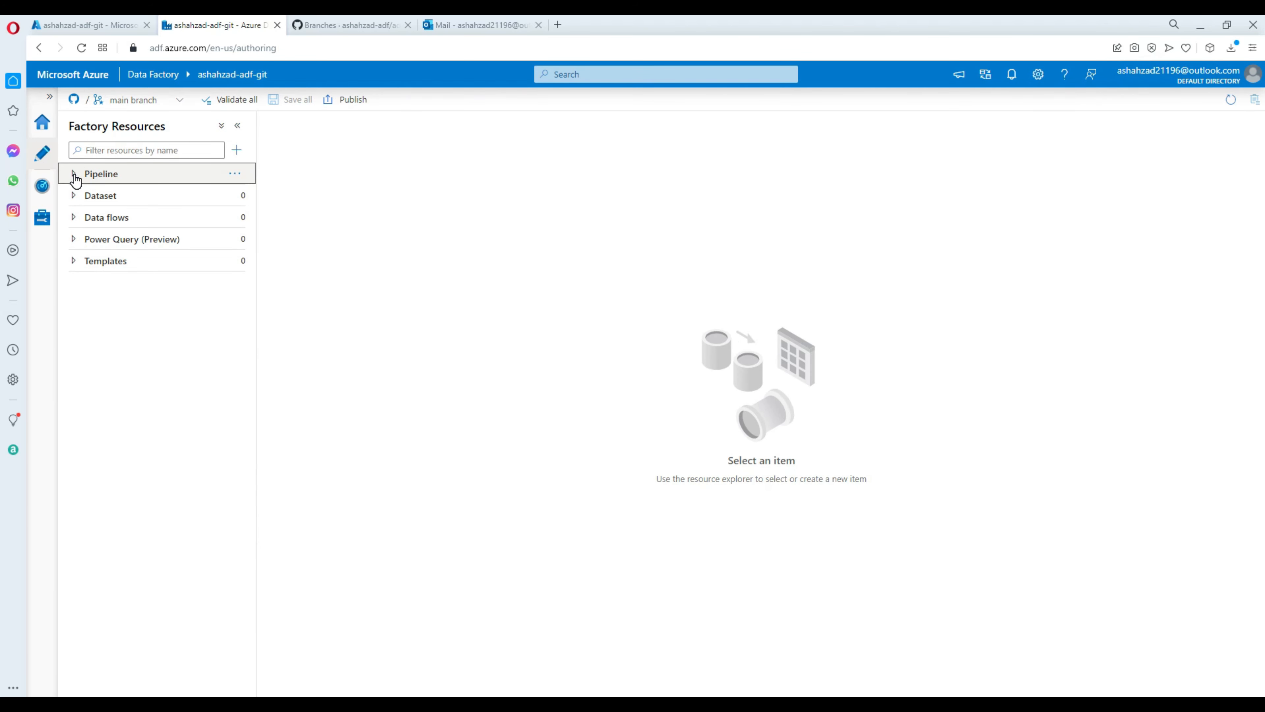
pyautogui.click(235, 177)
pyautogui.click(277, 195)
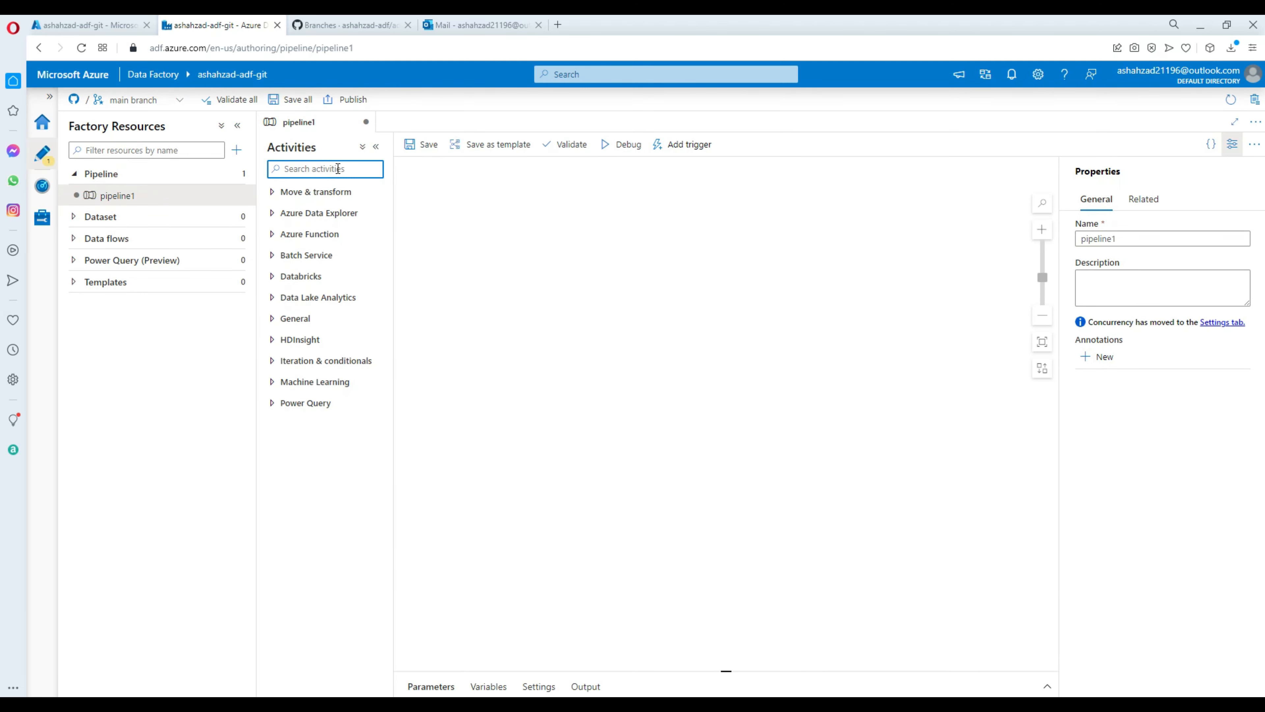
pyautogui.write('wait')
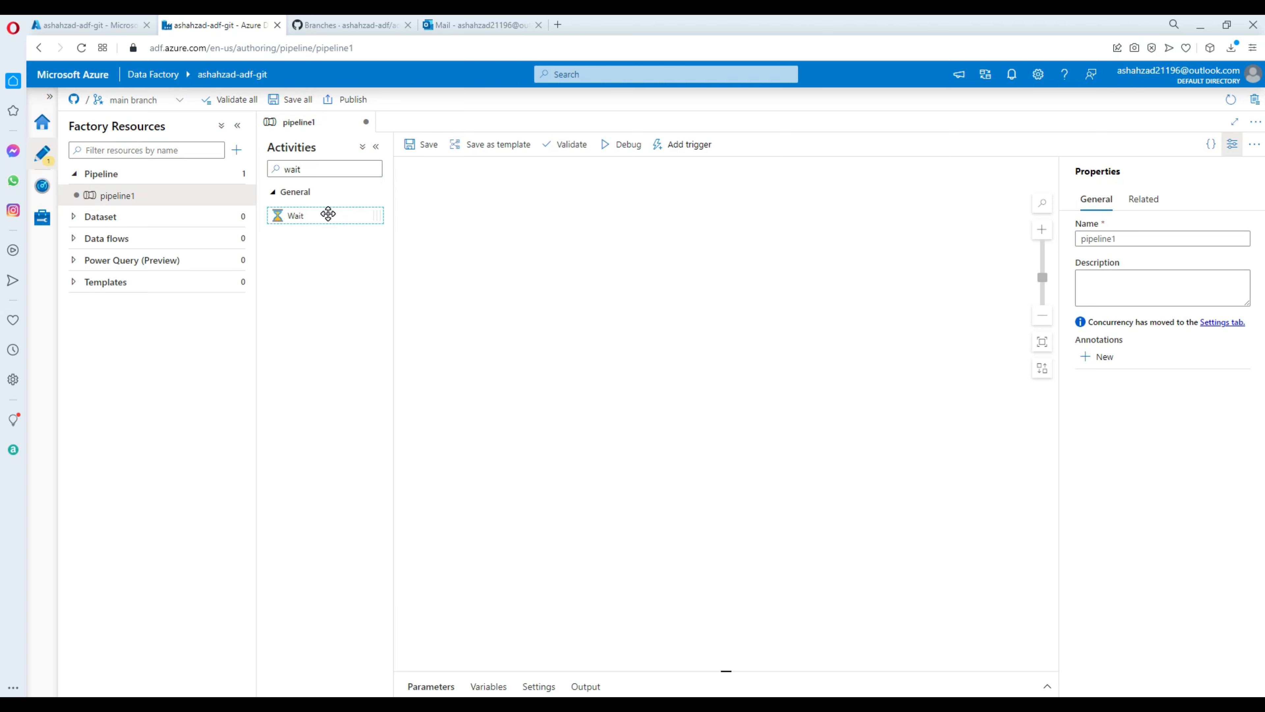
pyautogui.moveTo(328, 215); pyautogui.dragTo(495, 206)
# Rename the pipeline from pipeline1 to pl_wait and save it to the main branch.
pyautogui.moveTo(1138, 234); pyautogui.dragTo(1058, 250)
pyautogui.click(1050, 248)
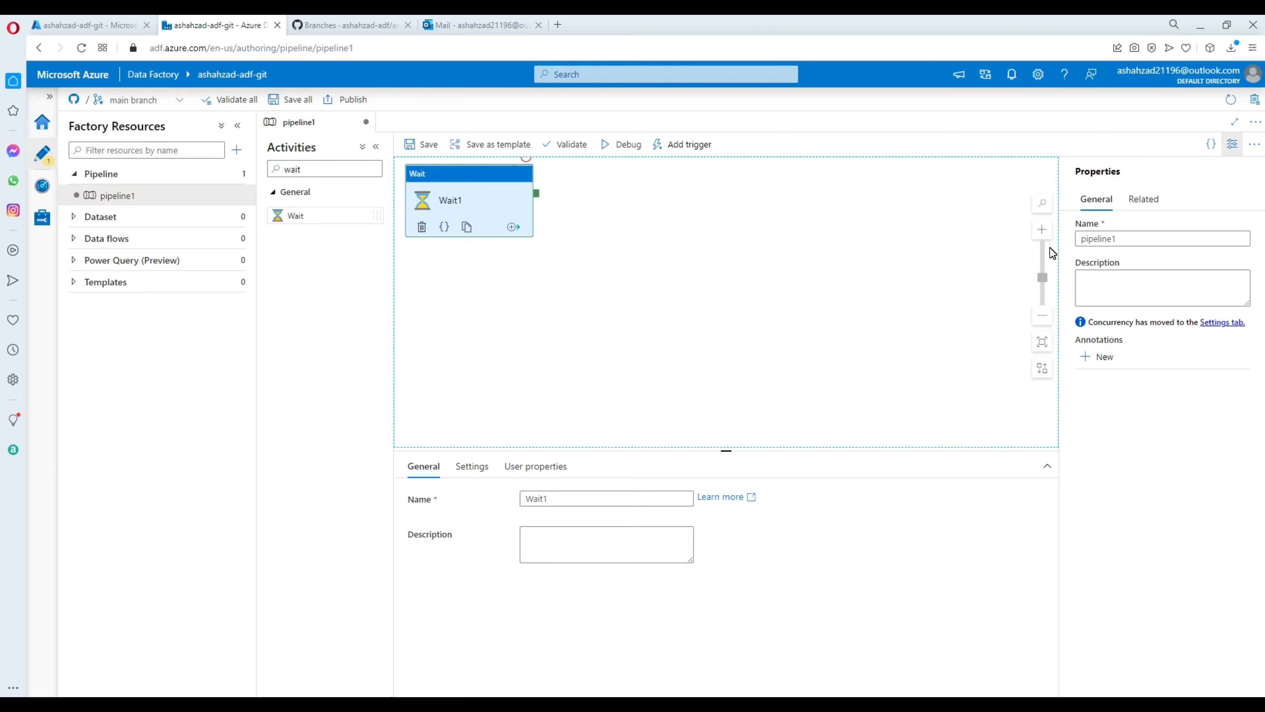
pyautogui.moveTo(1140, 239); pyautogui.dragTo(1031, 239)
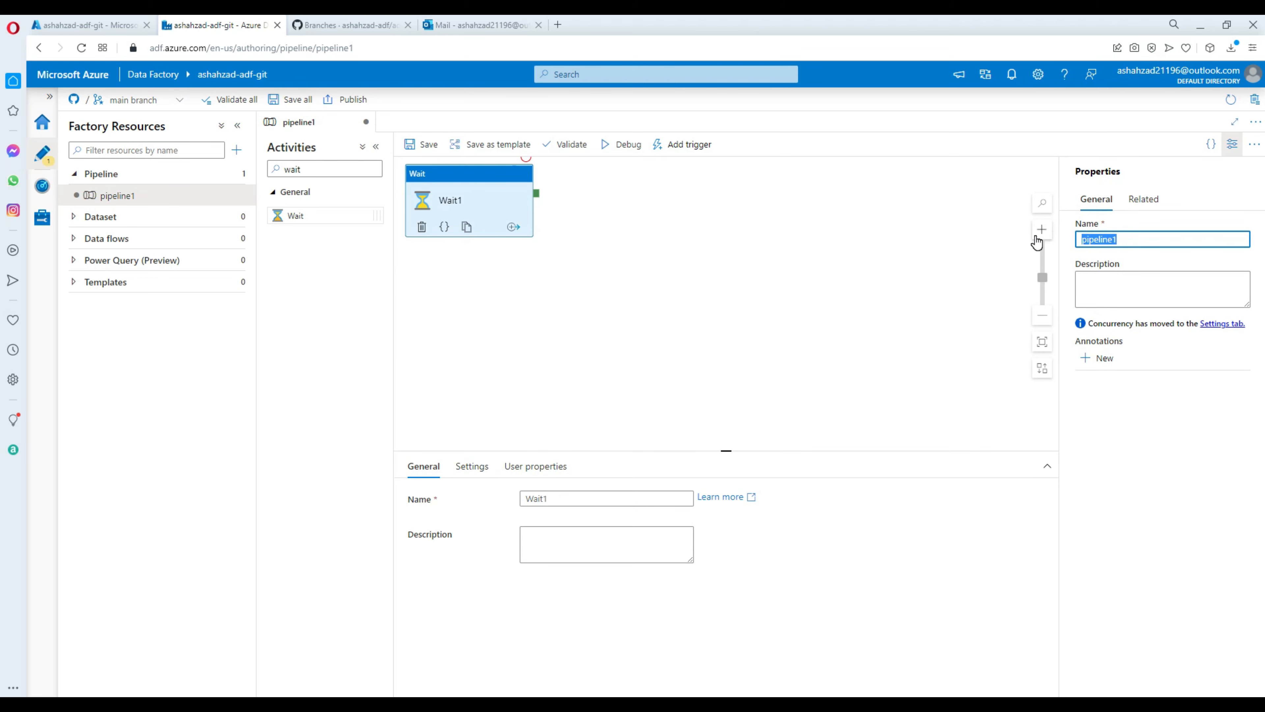
pyautogui.write('pl_wait')
pyautogui.click(822, 275)
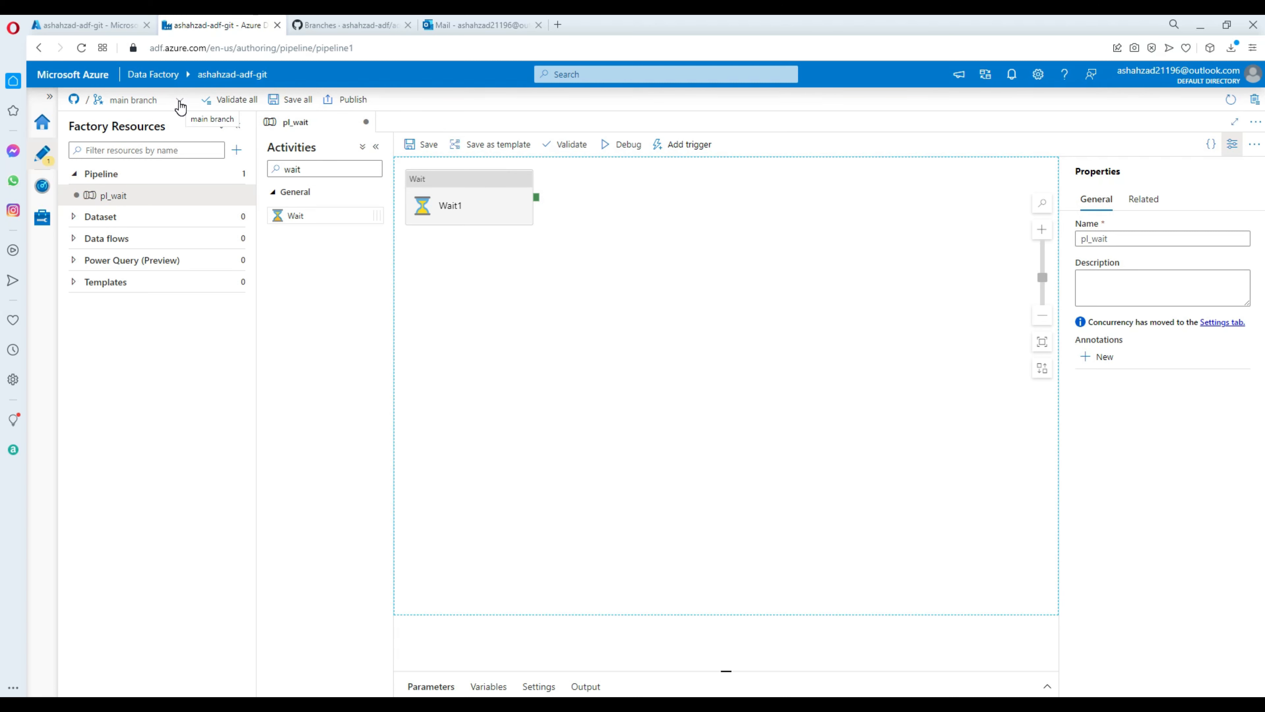
pyautogui.click(423, 146)
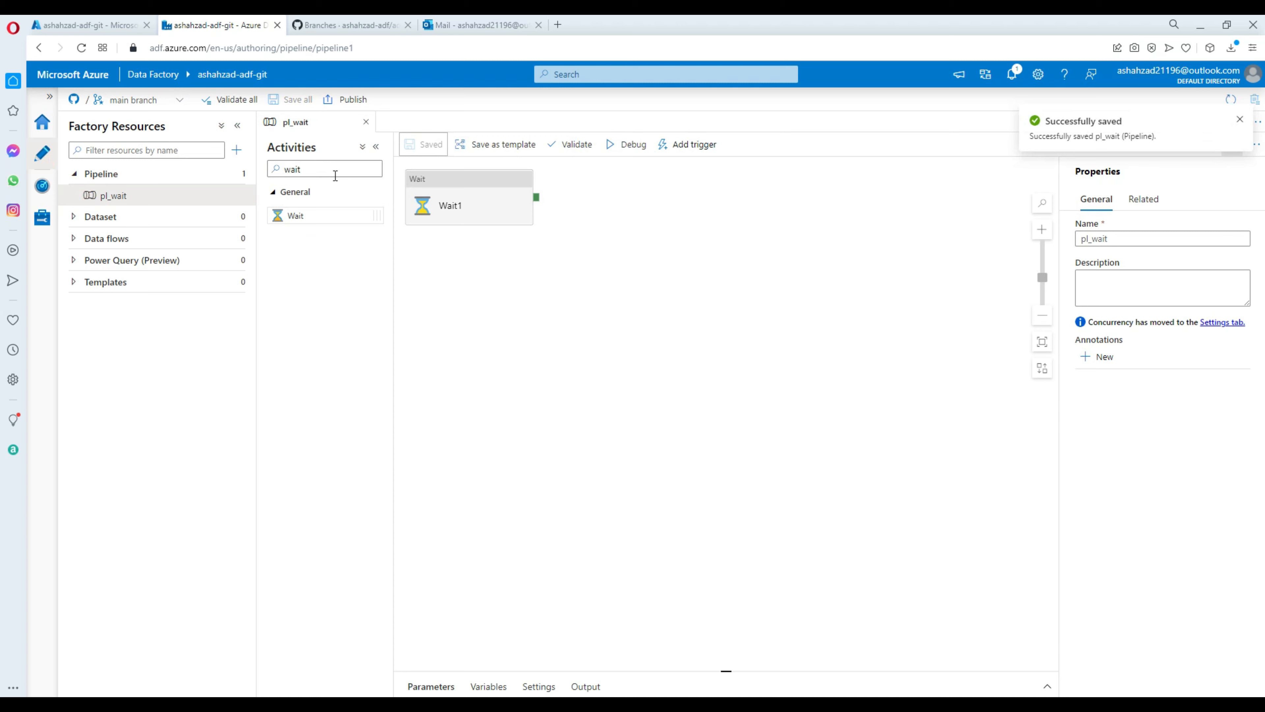
# Switch to live mode and check the Pipeline list, which shows no pipelines.
pyautogui.click(179, 101)
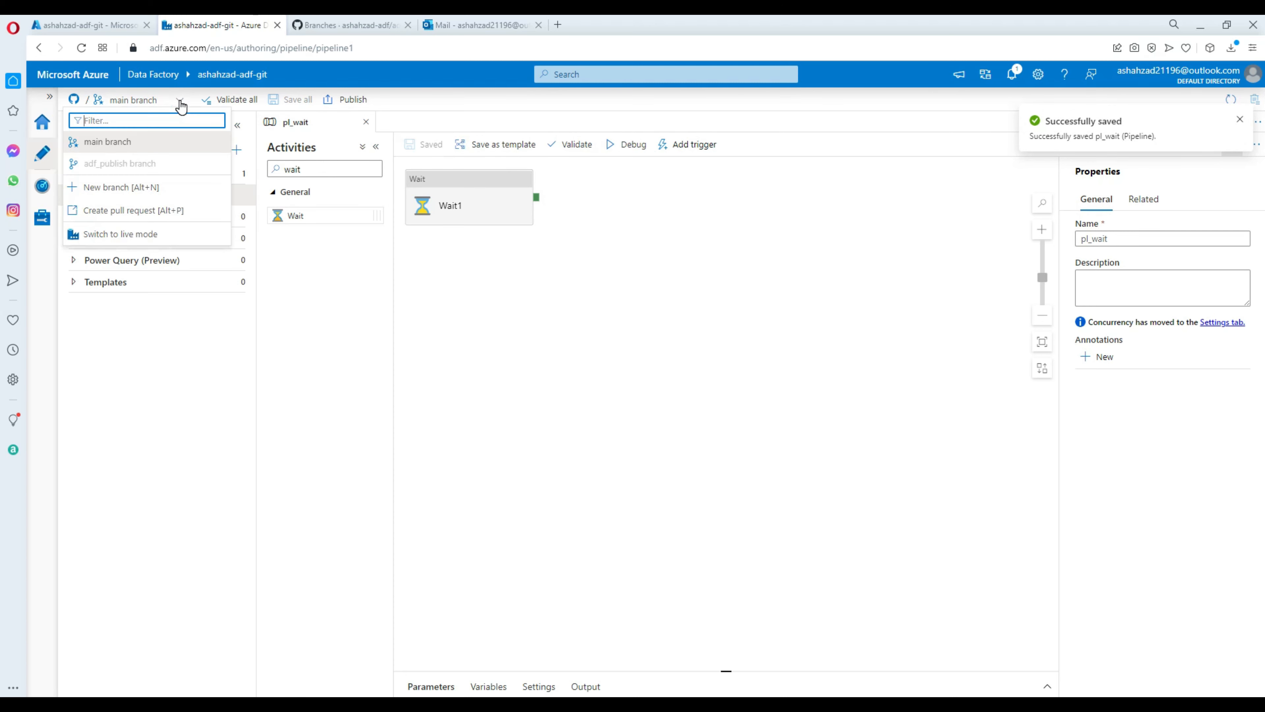
pyautogui.click(138, 240)
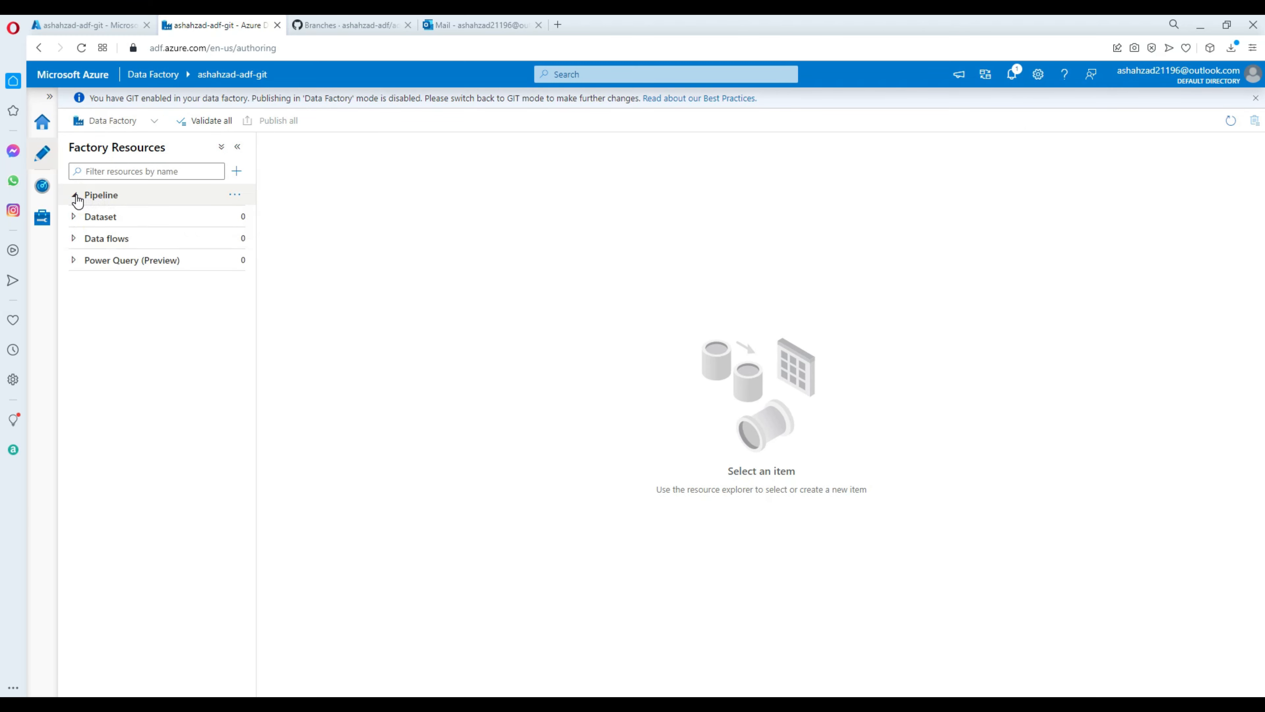
pyautogui.click(82, 48)
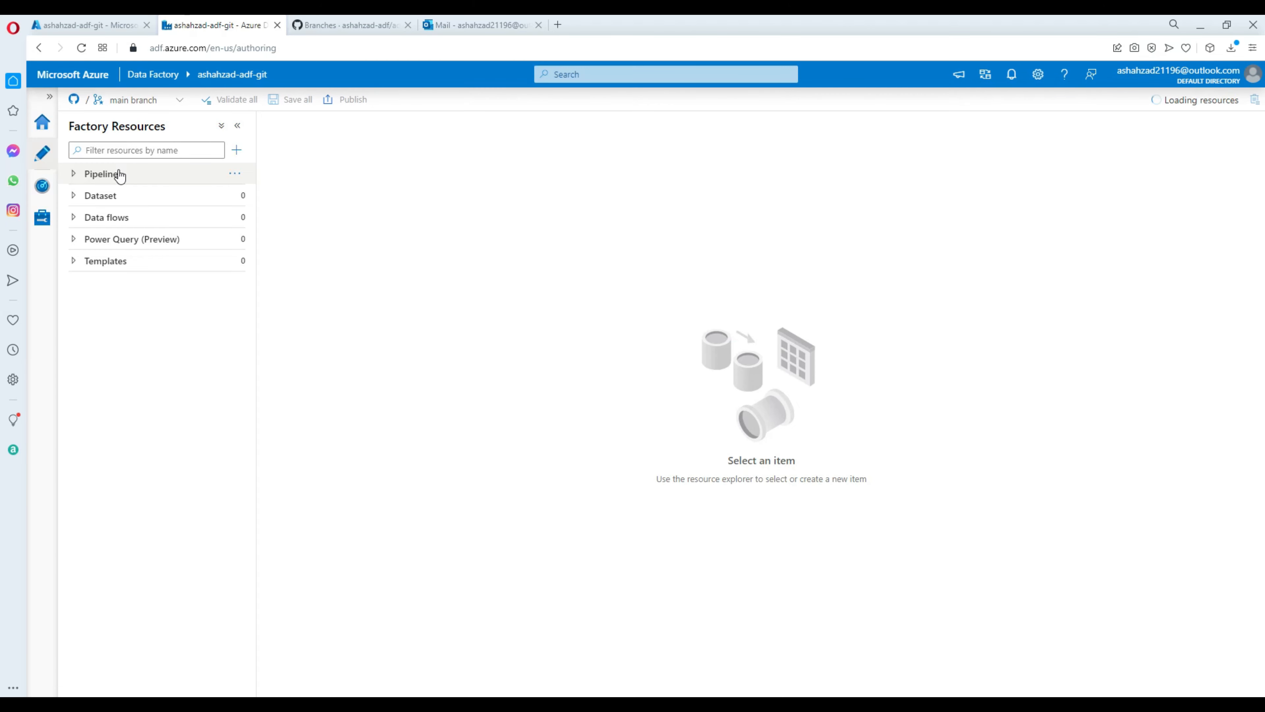
pyautogui.click(75, 175)
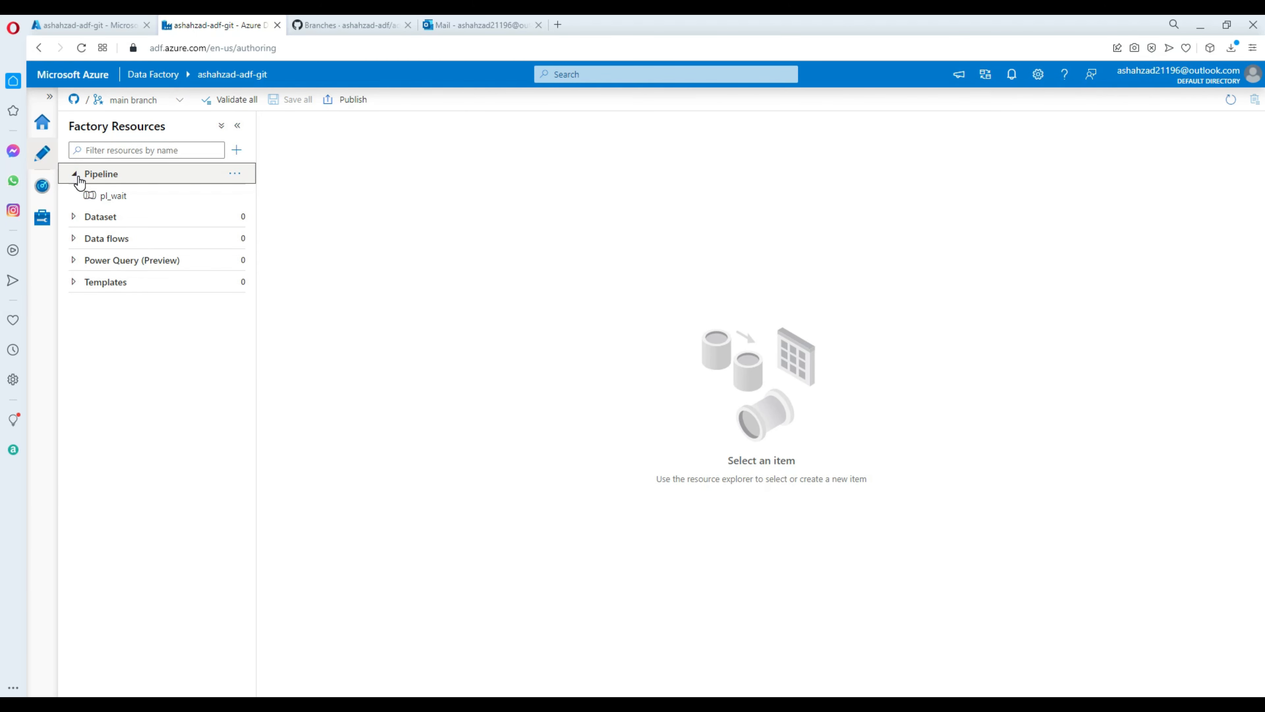
pyautogui.click(180, 101)
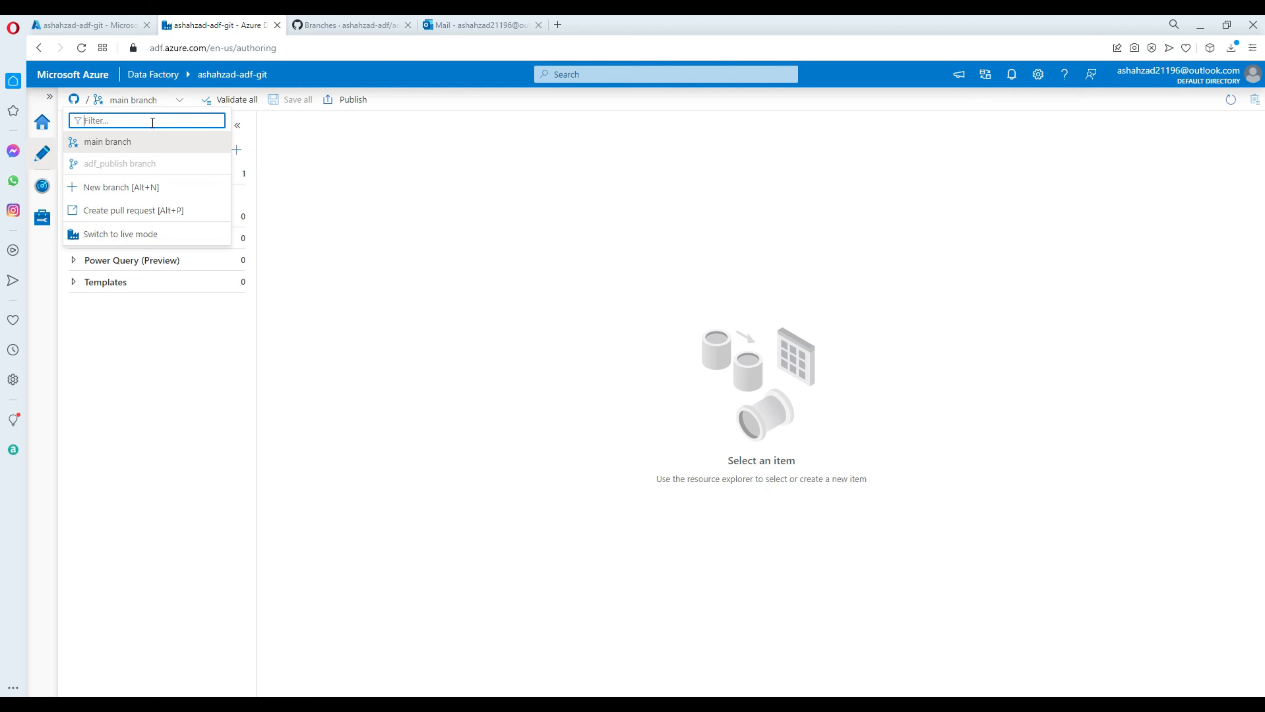
pyautogui.click(121, 234)
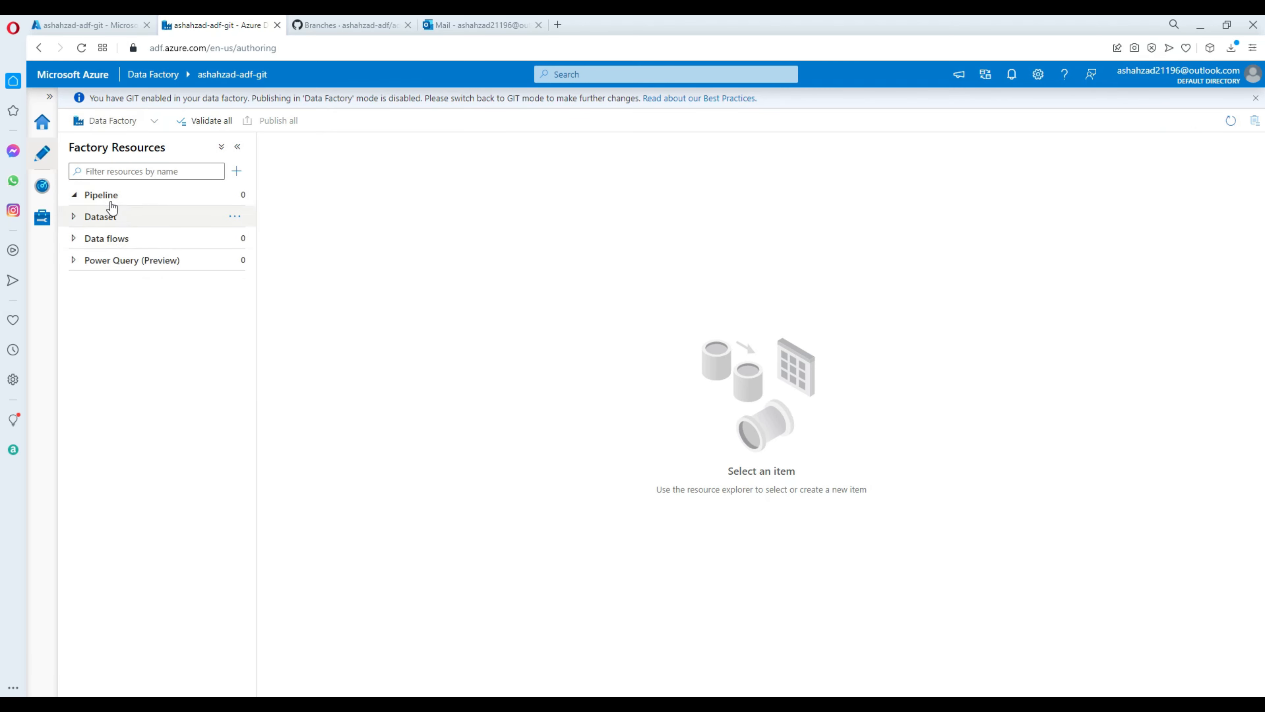
# Return the factory from live mode to GitHub mode on main.
pyautogui.click(156, 126)
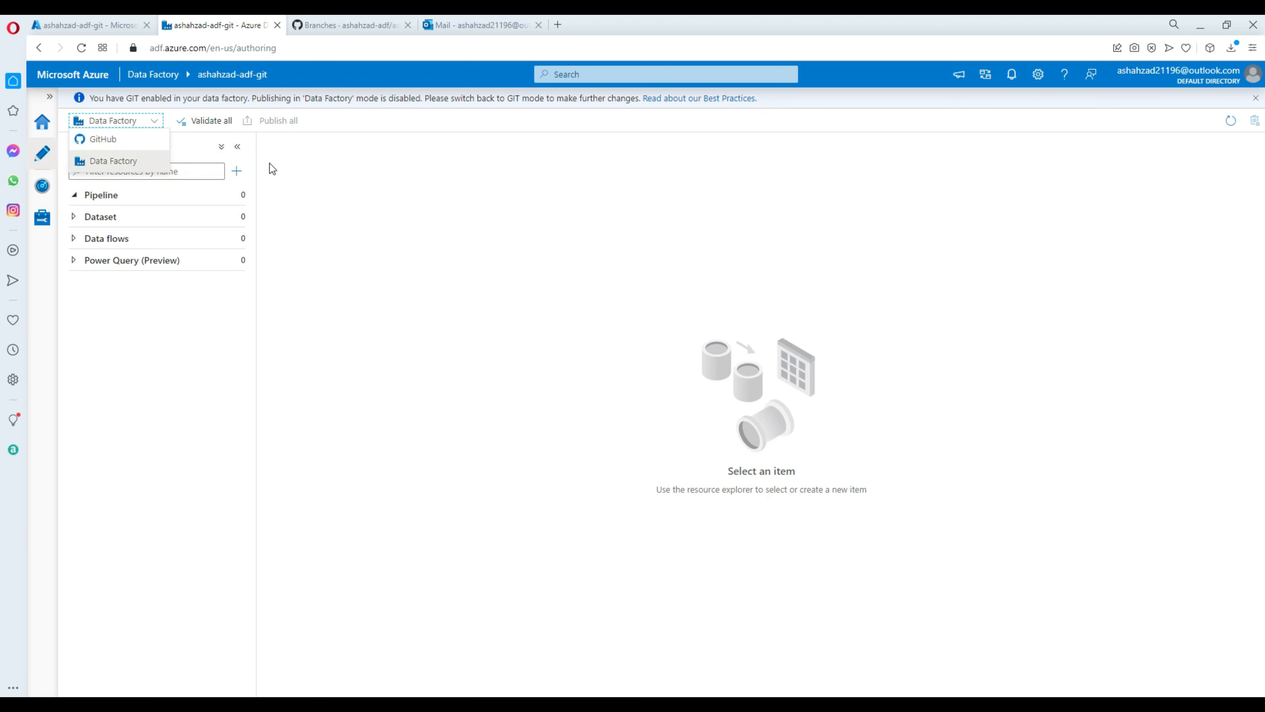
pyautogui.click(300, 164)
pyautogui.click(156, 126)
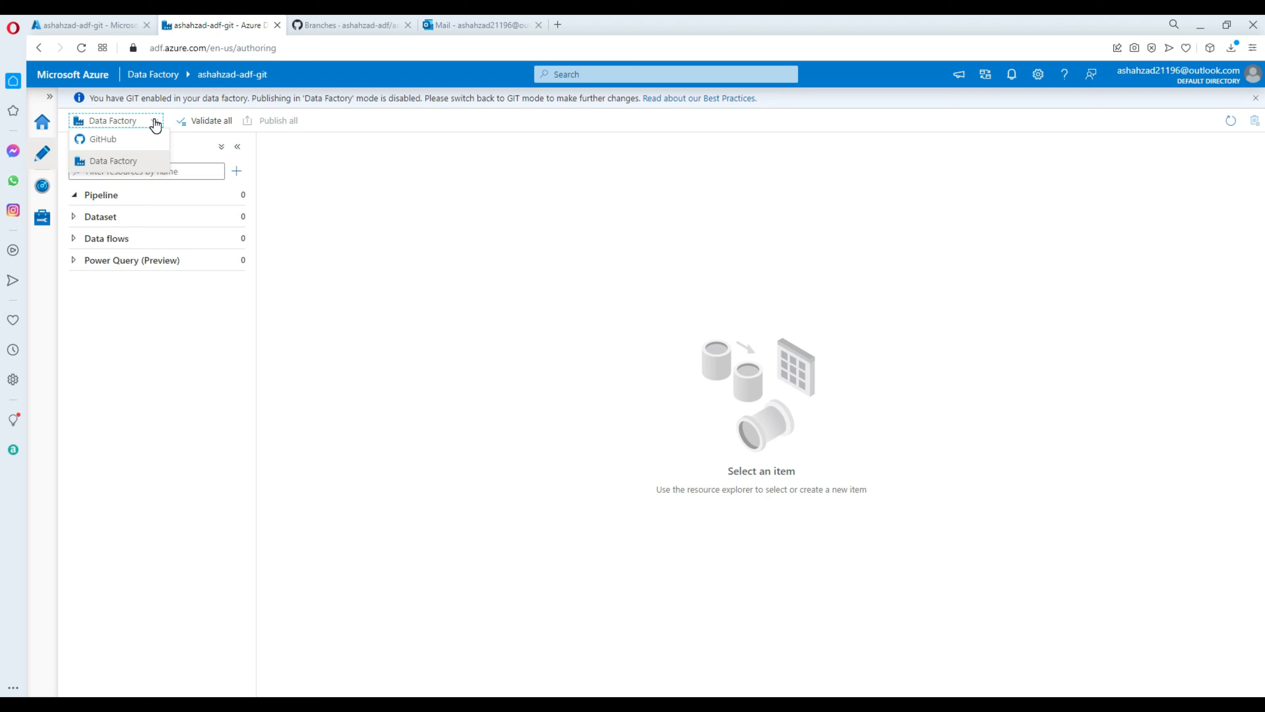
pyautogui.click(115, 139)
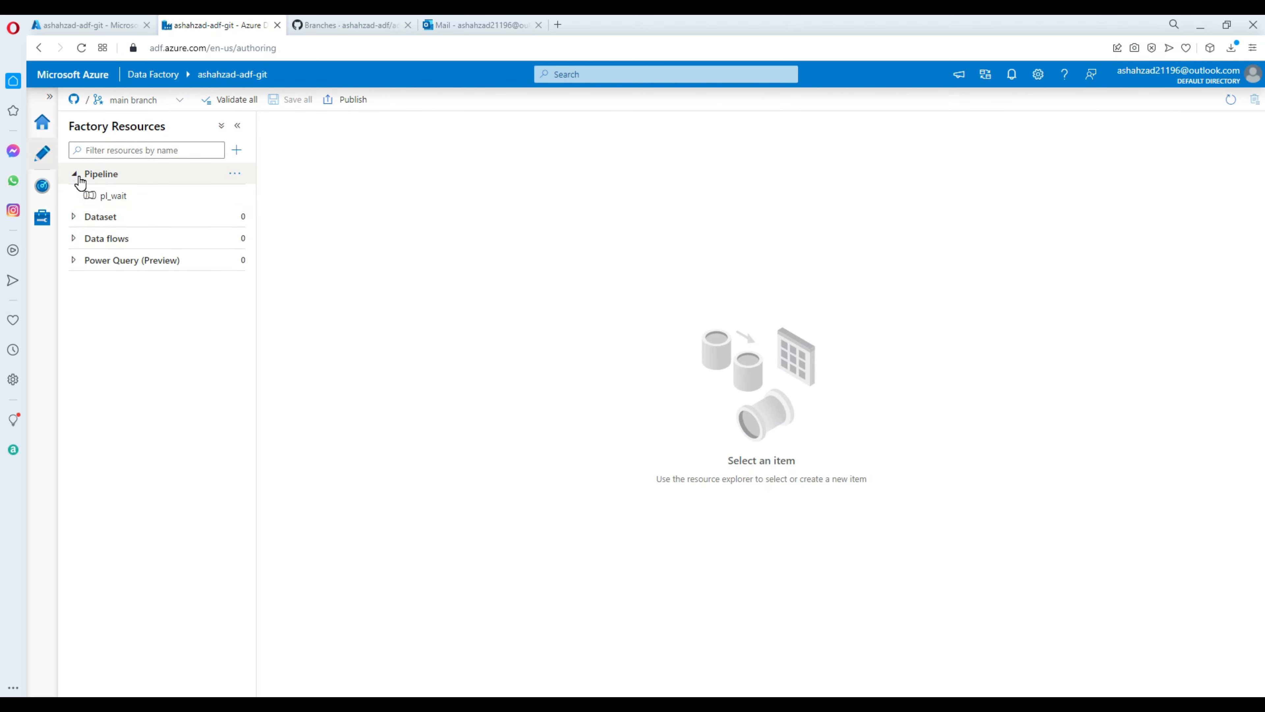
# Publish the pending new pl_wait to adf_publish, then view the repository's branches on GitHub.
pyautogui.click(348, 103)
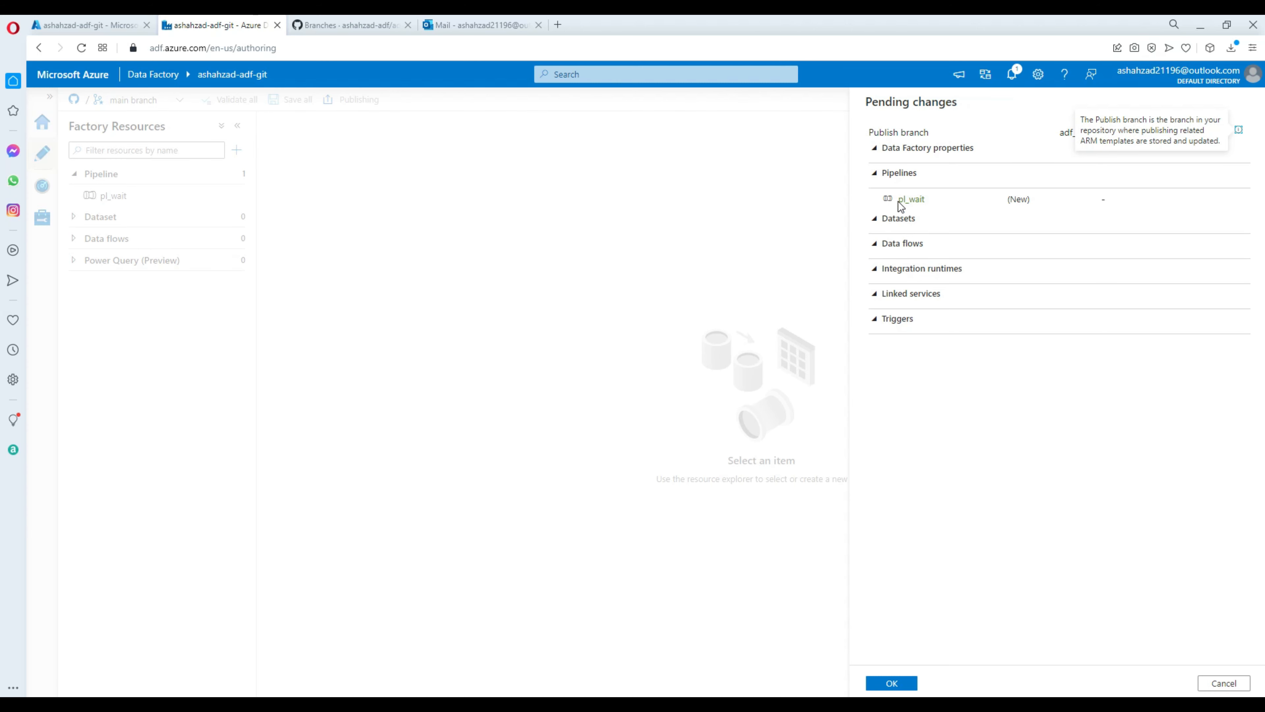
pyautogui.moveTo(899, 202); pyautogui.dragTo(927, 202)
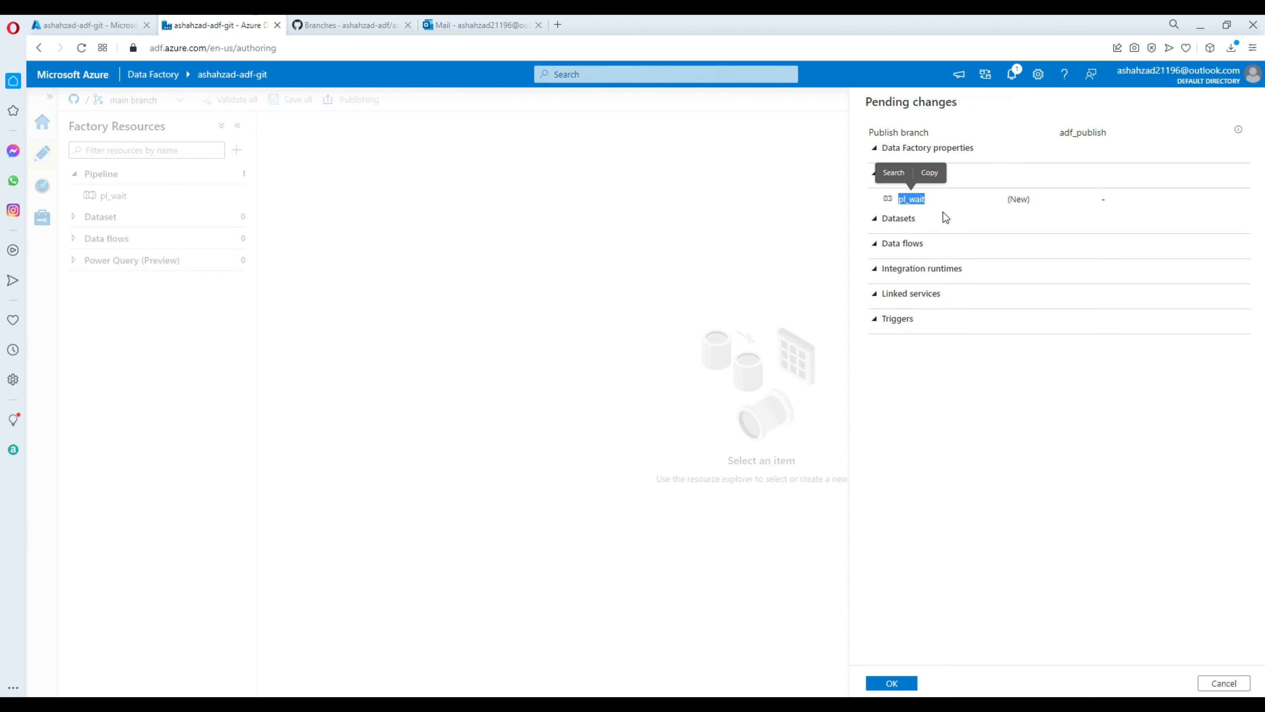
pyautogui.click(894, 681)
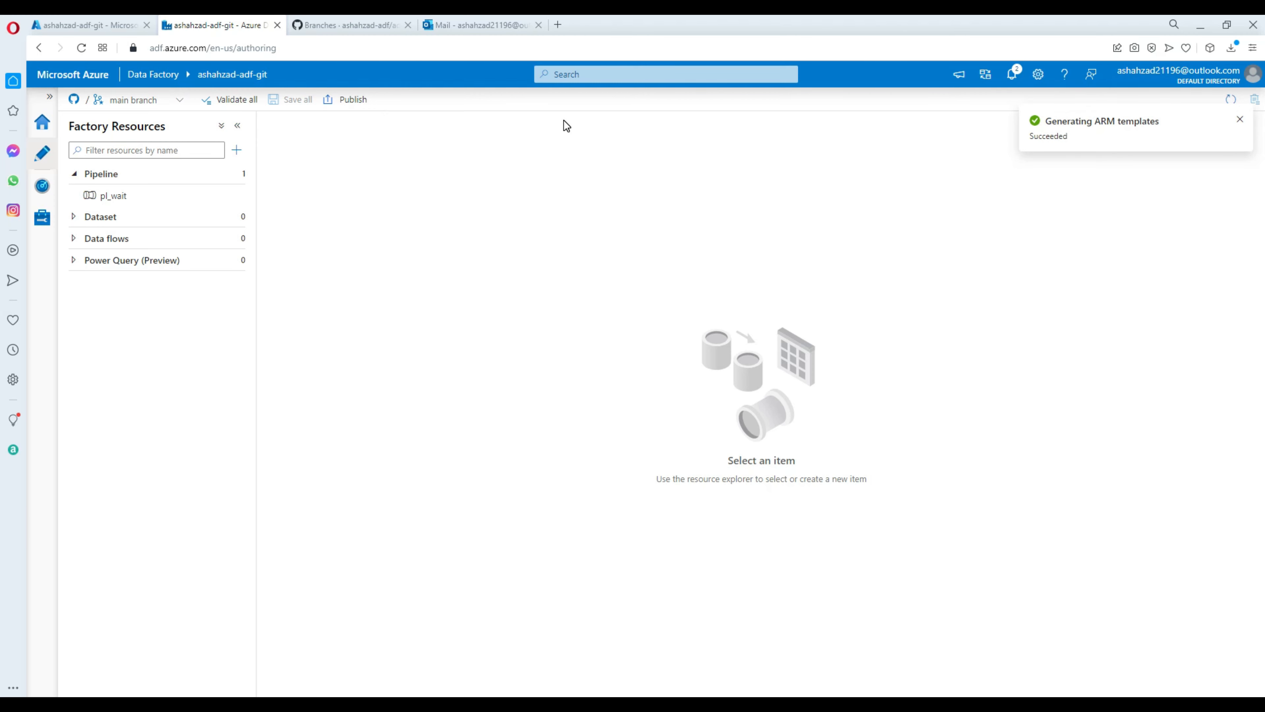
pyautogui.click(363, 25)
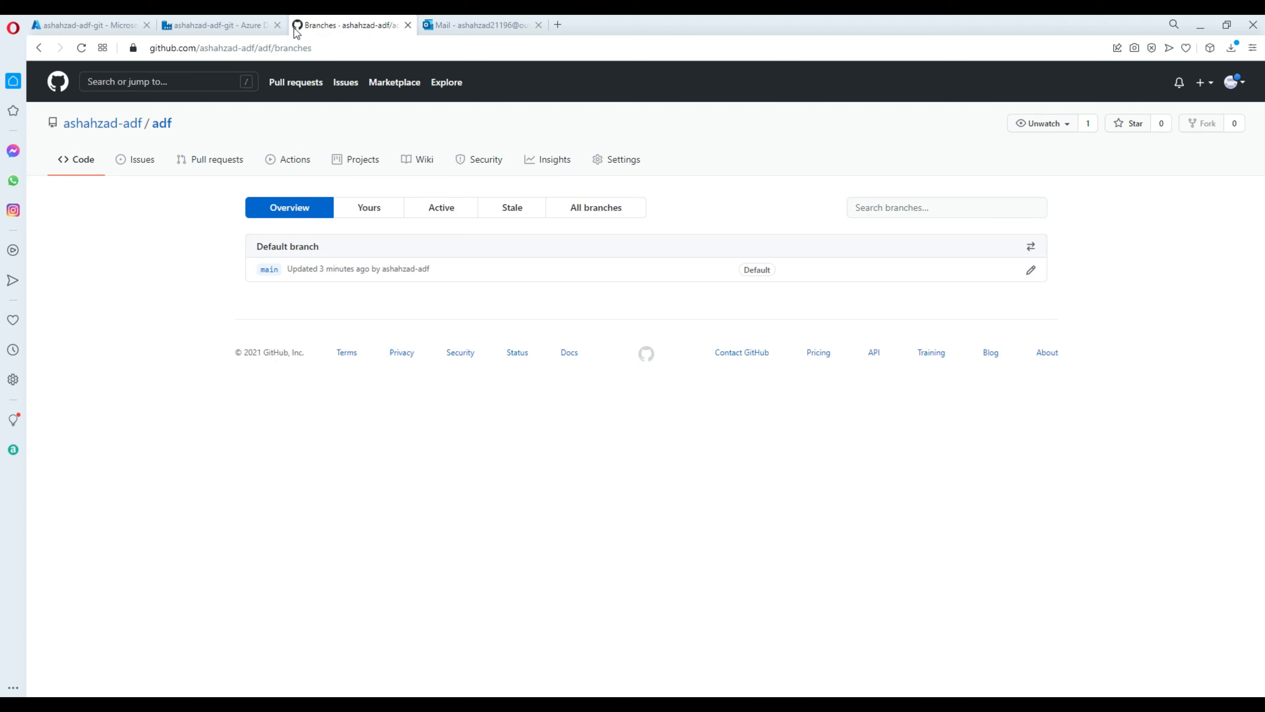
# In live mode, open the published pl_wait and inspect Wait1's wait time setting.
pyautogui.click(249, 26)
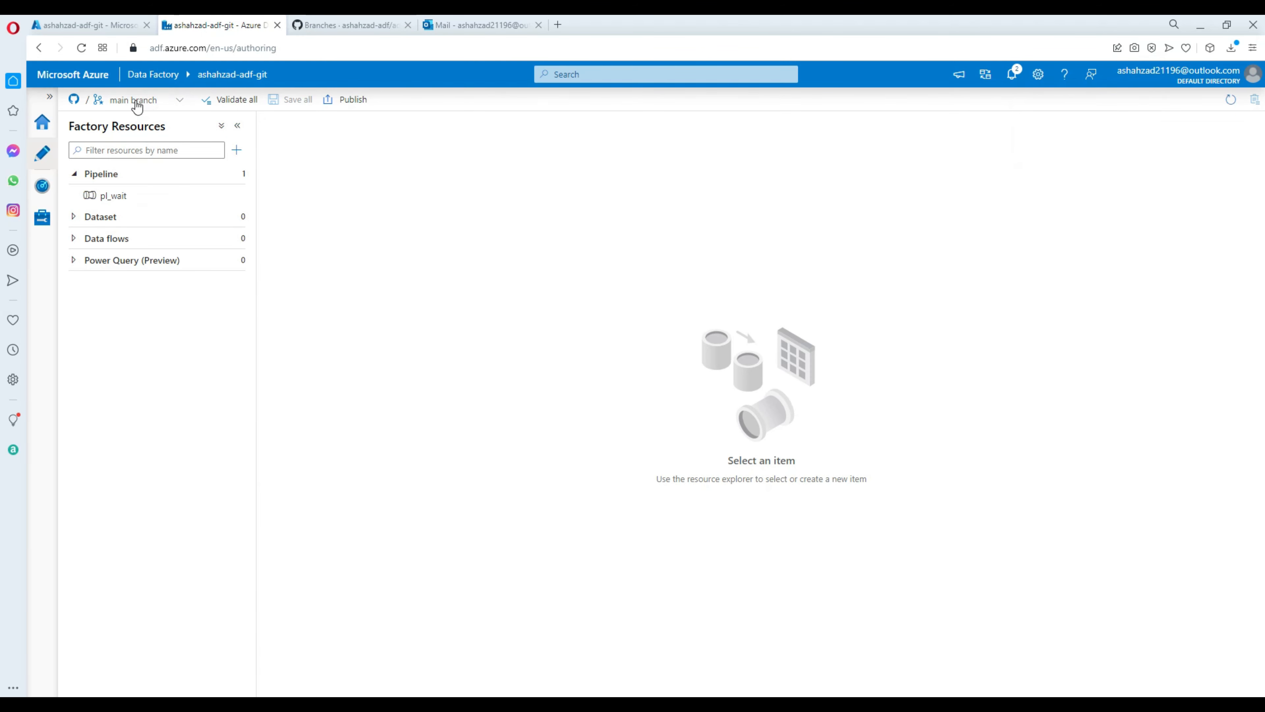
pyautogui.click(178, 102)
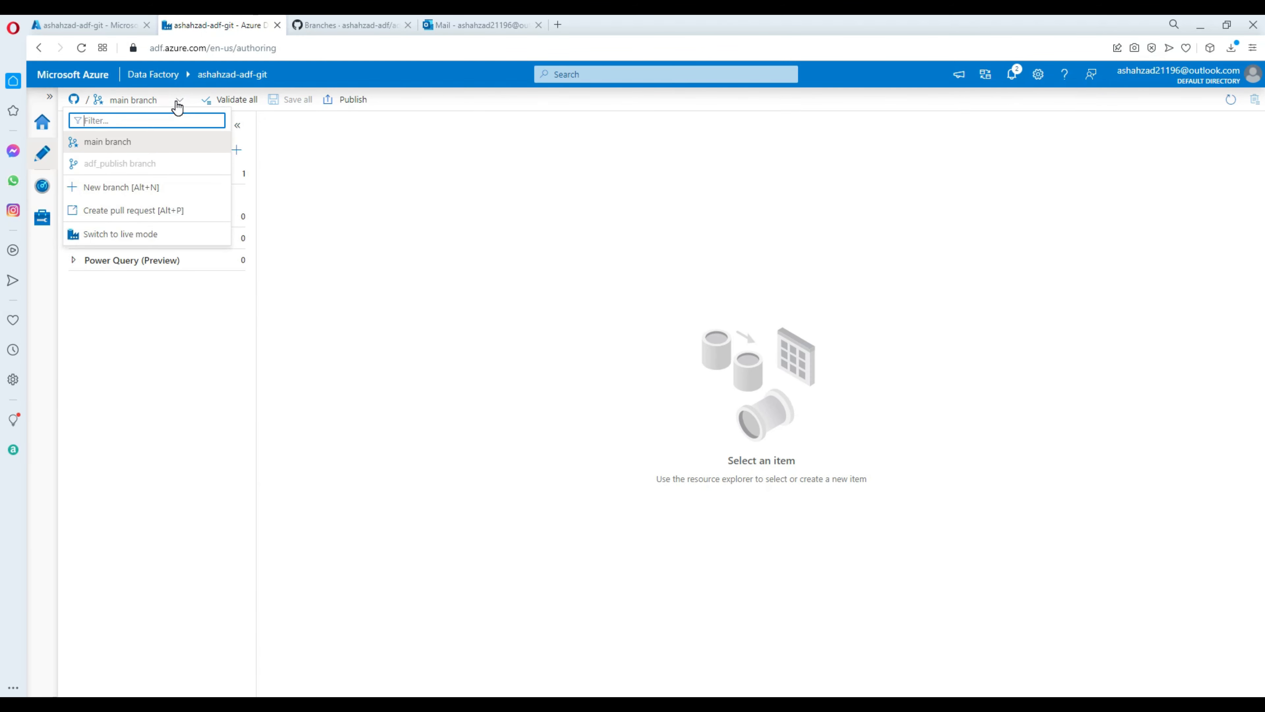
pyautogui.click(118, 238)
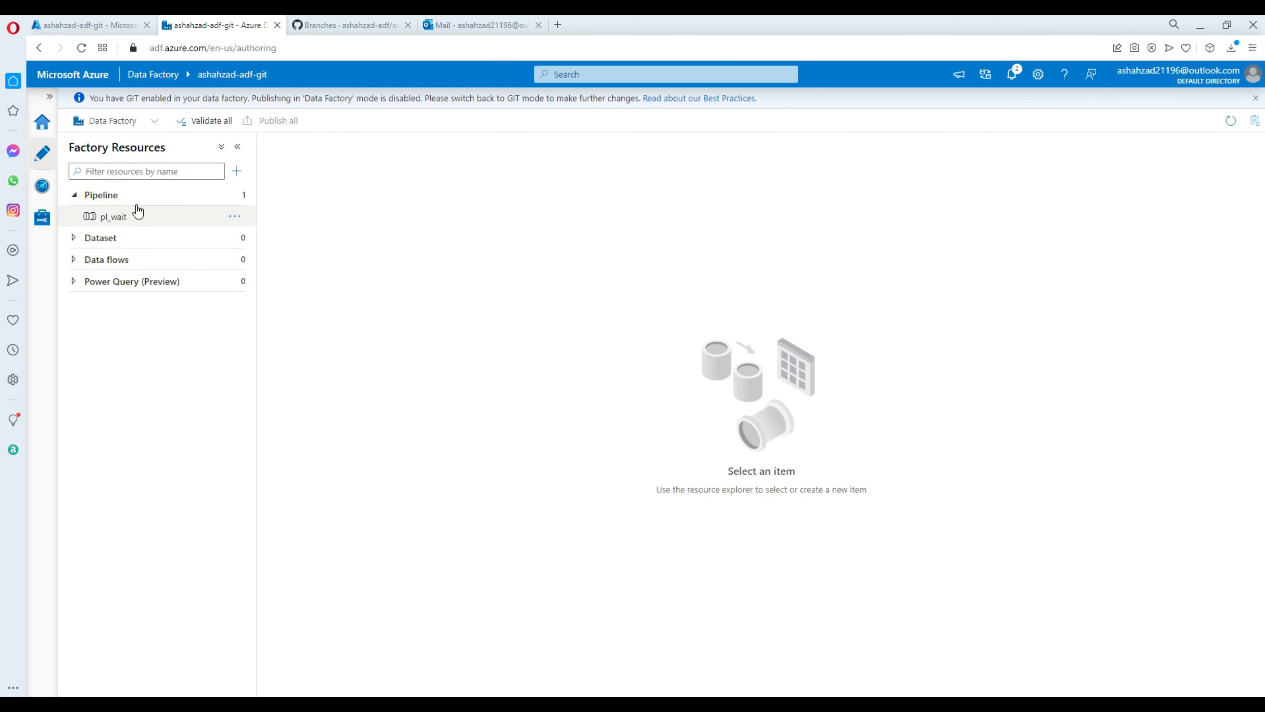
pyautogui.click(74, 195)
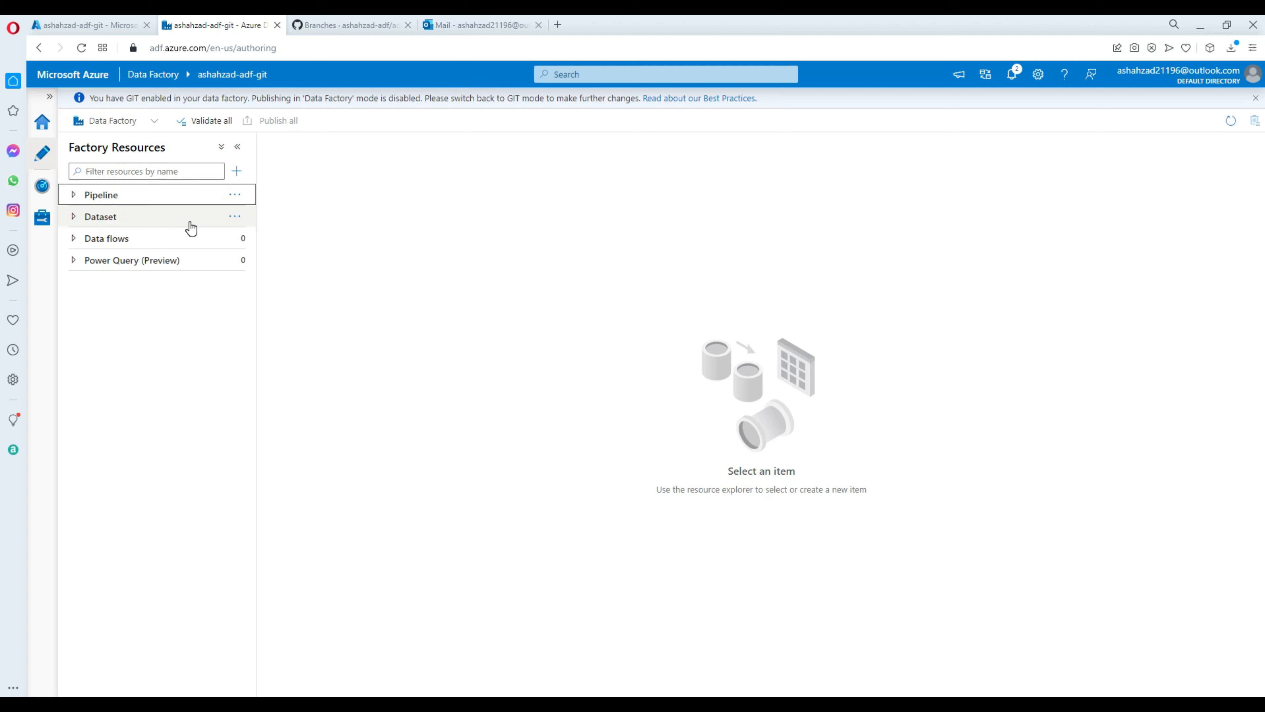
pyautogui.click(92, 199)
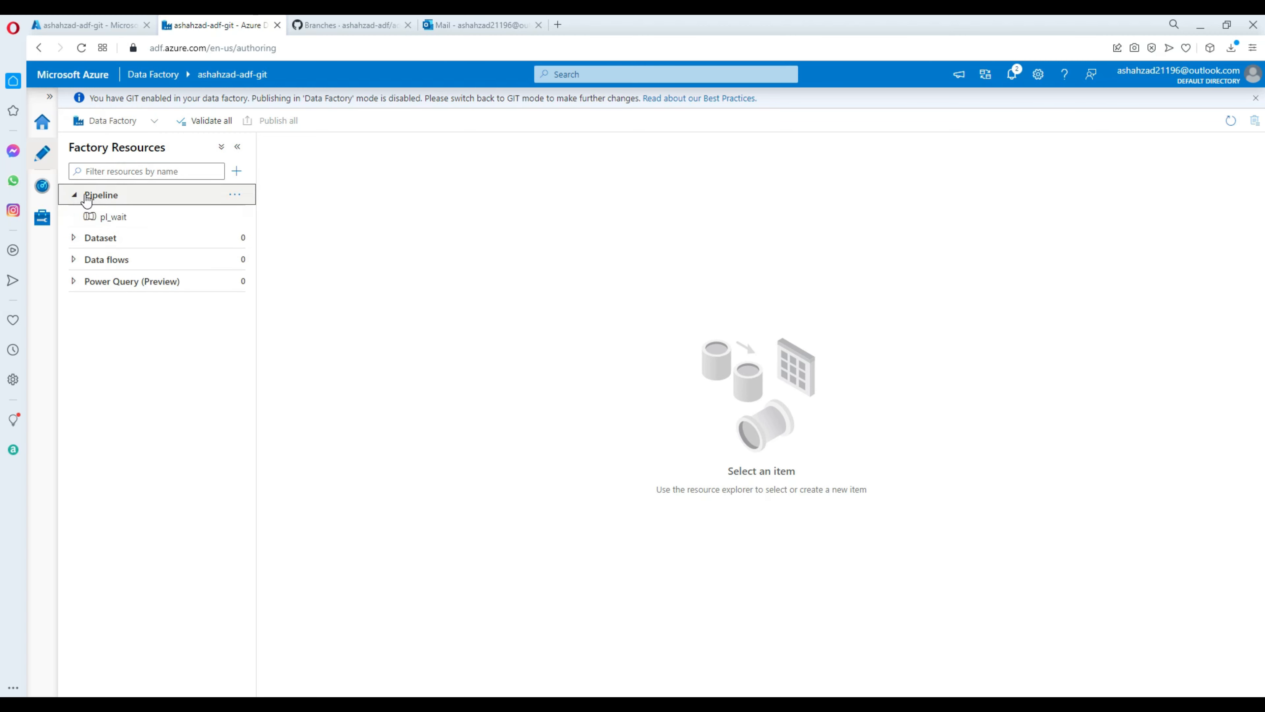
pyautogui.click(154, 217)
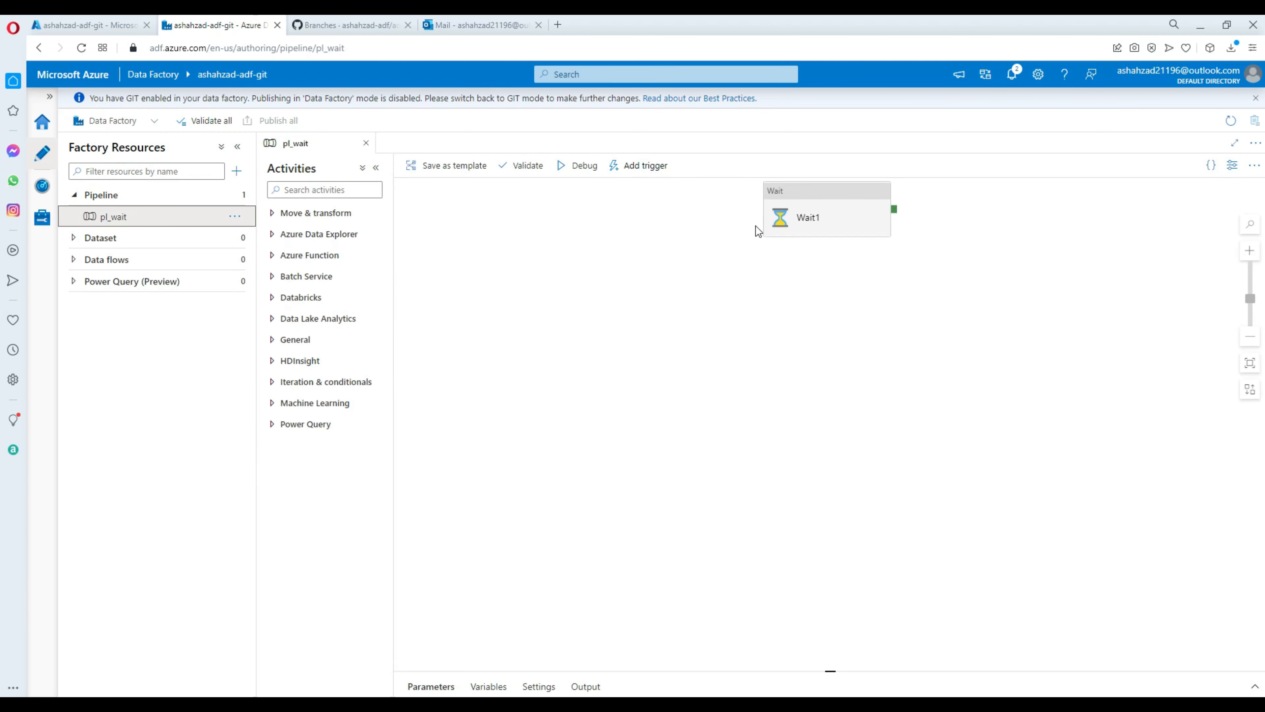
pyautogui.click(808, 199)
pyautogui.click(493, 471)
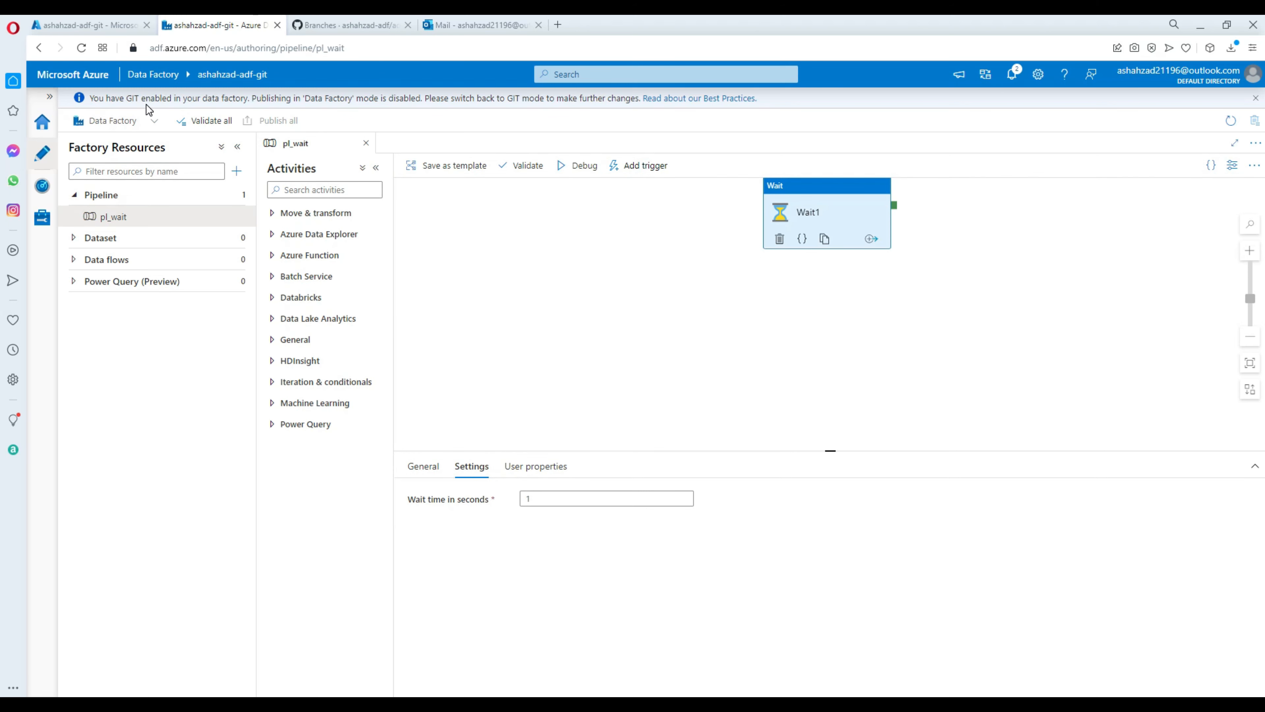
# Return the factory to GitHub mode and select pl_wait's Wait1 activity.
pyautogui.click(158, 128)
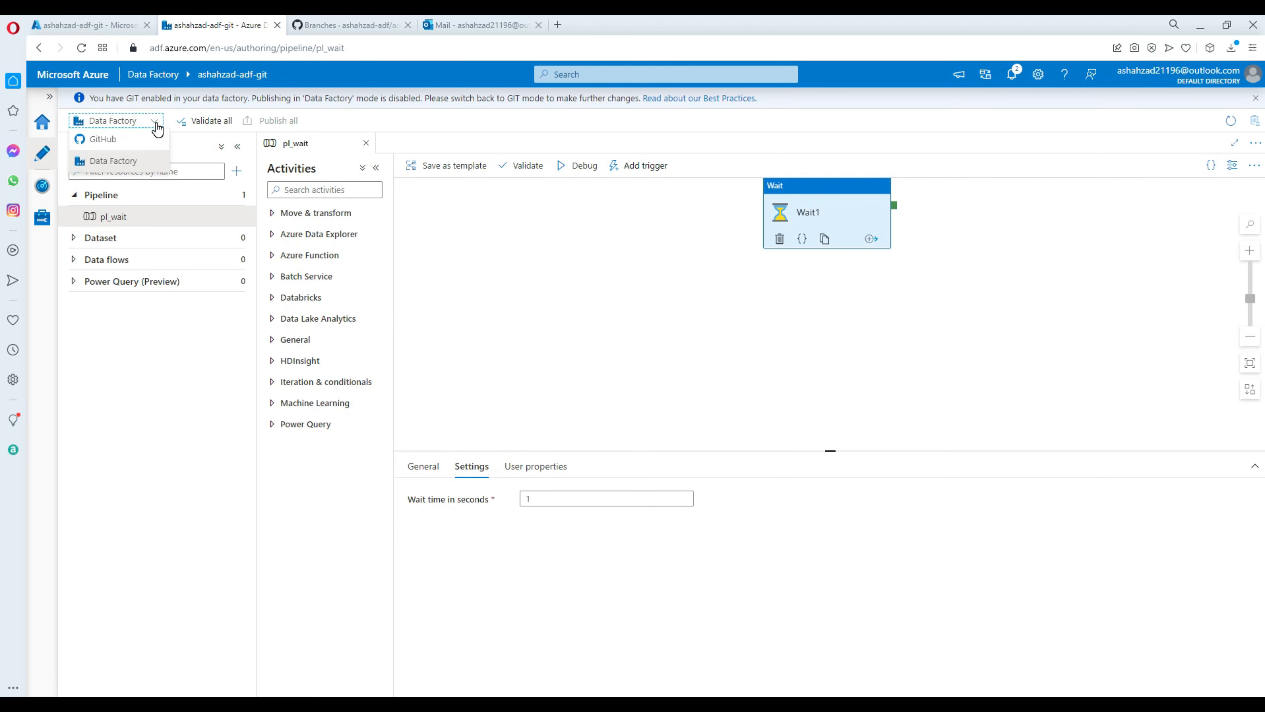
pyautogui.click(133, 138)
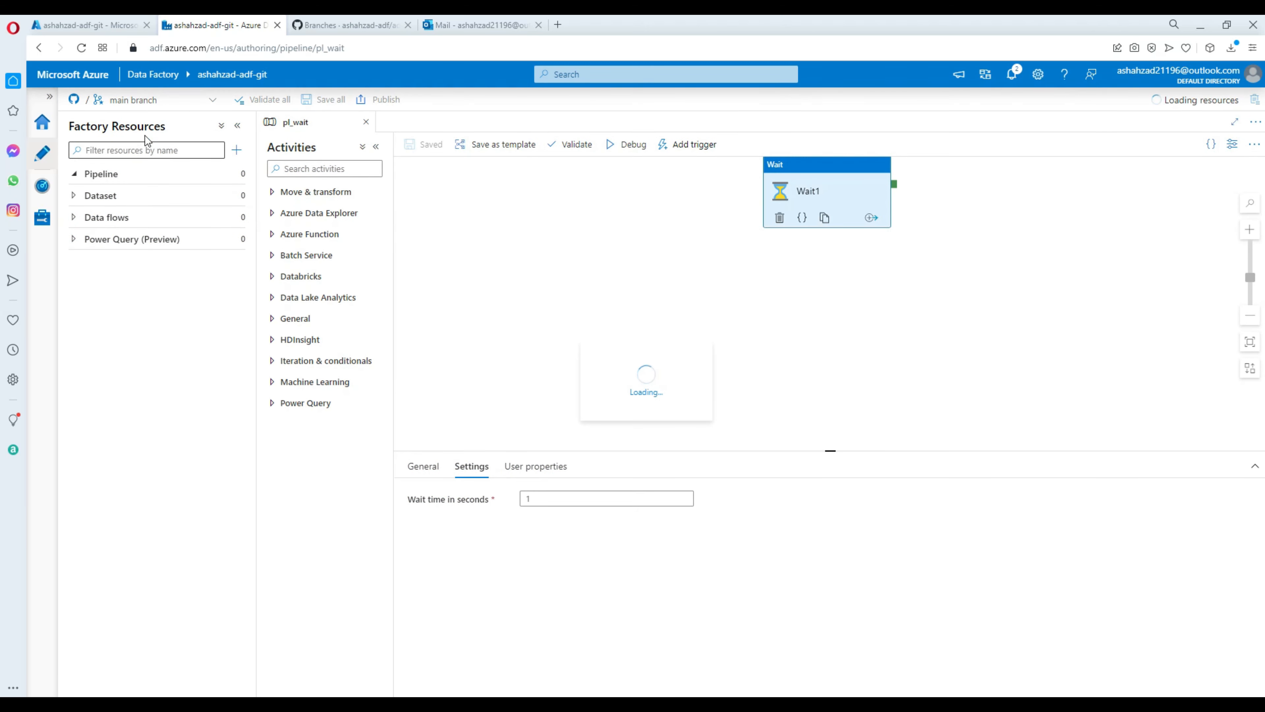
pyautogui.click(799, 177)
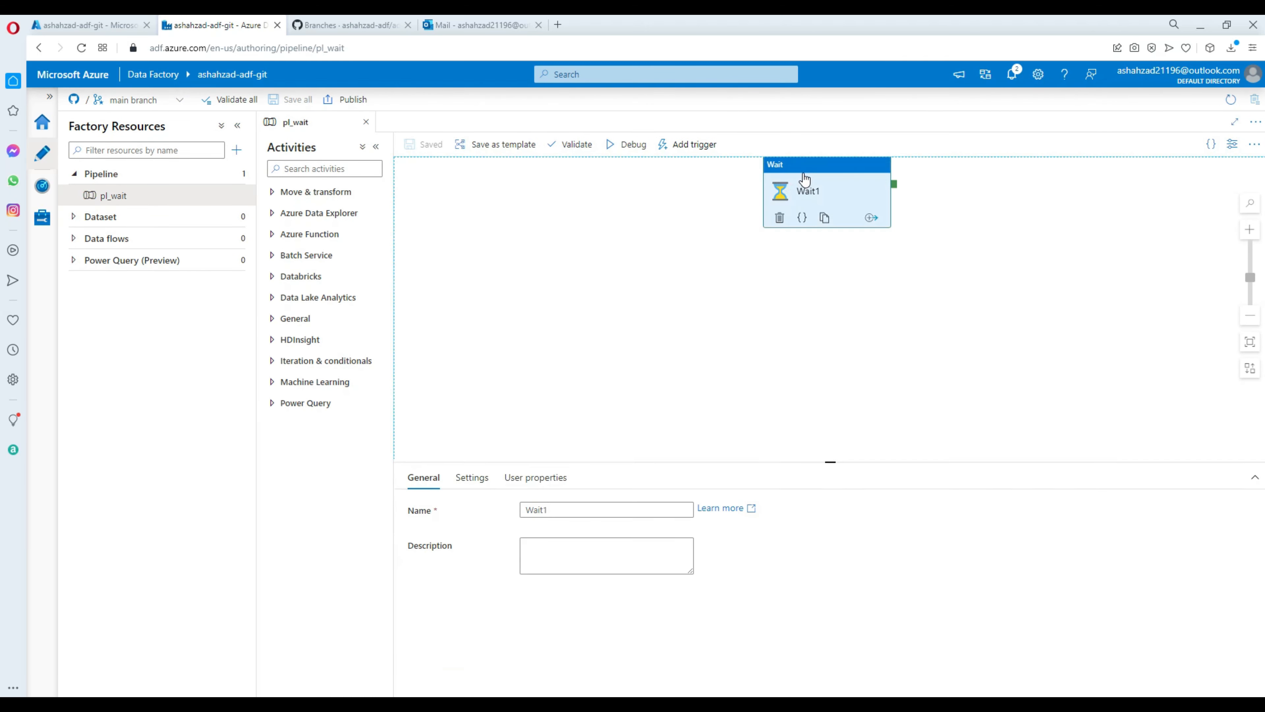
pyautogui.moveTo(800, 181); pyautogui.dragTo(678, 230)
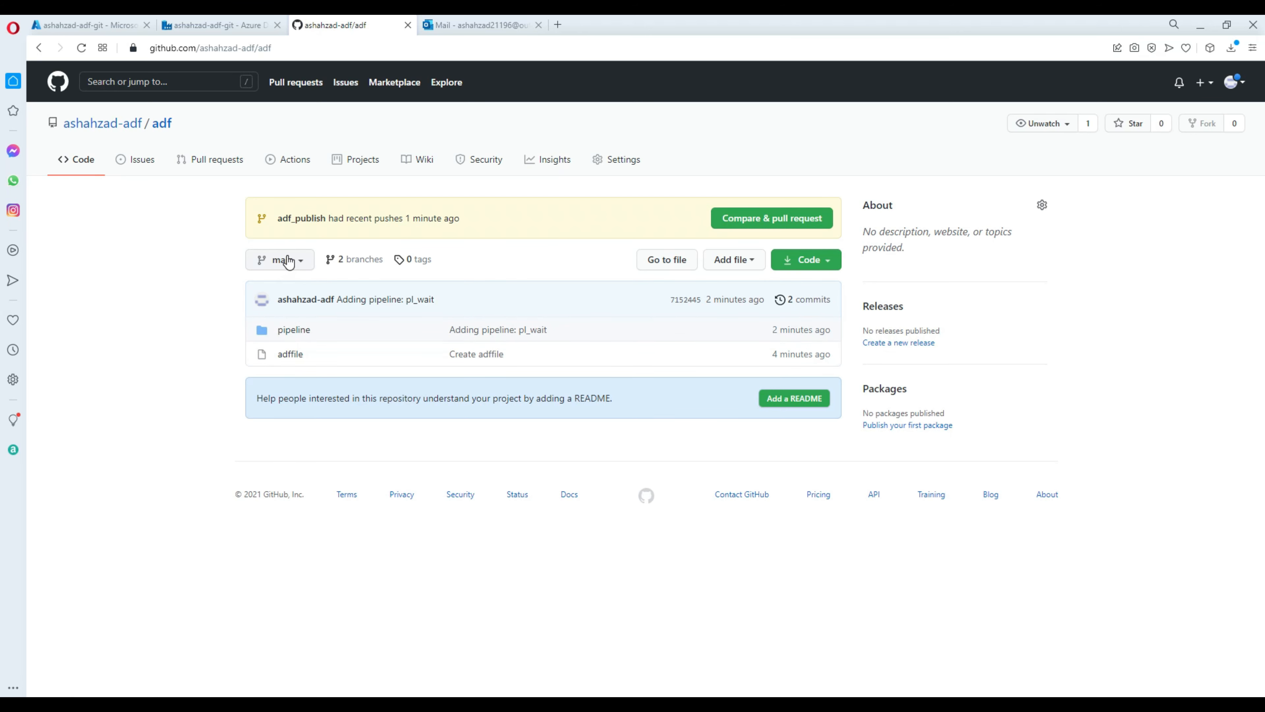
# Browse adf_publish to view ARMTemplateForFactory.json, then return to the branch root and branch list.
pyautogui.click(288, 220)
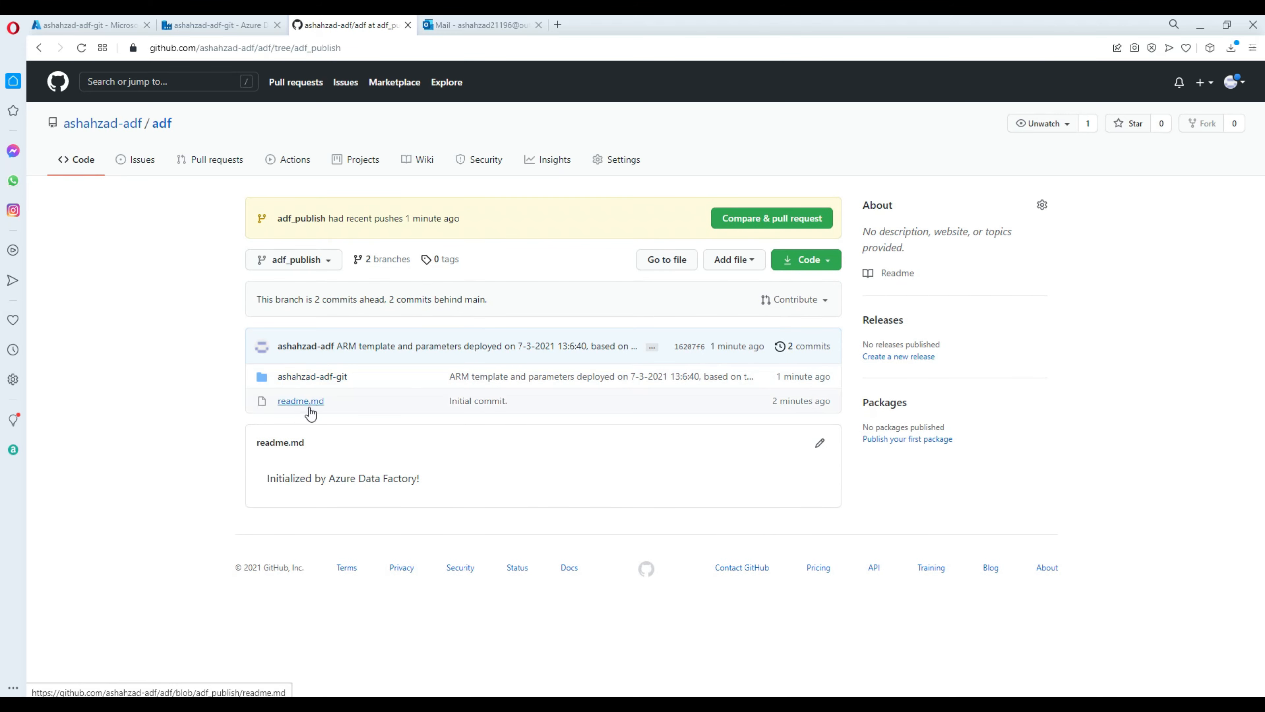
pyautogui.click(288, 380)
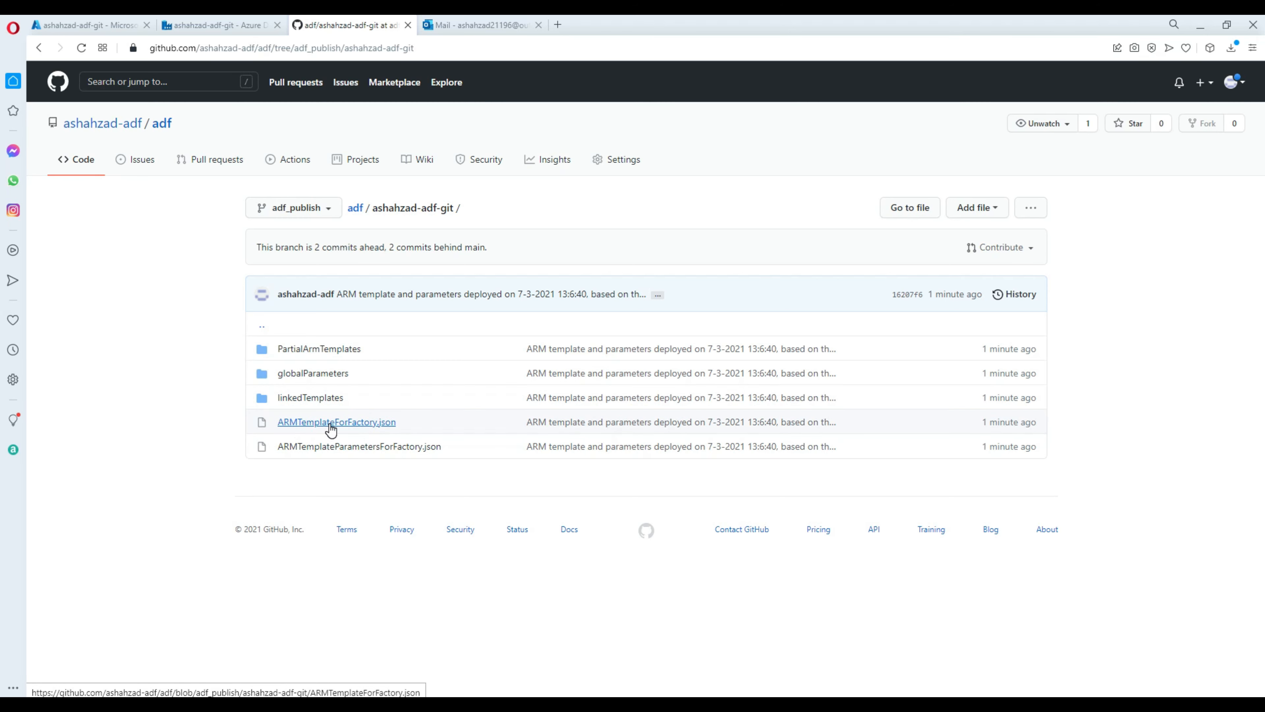
pyautogui.moveTo(404, 424); pyautogui.dragTo(284, 420)
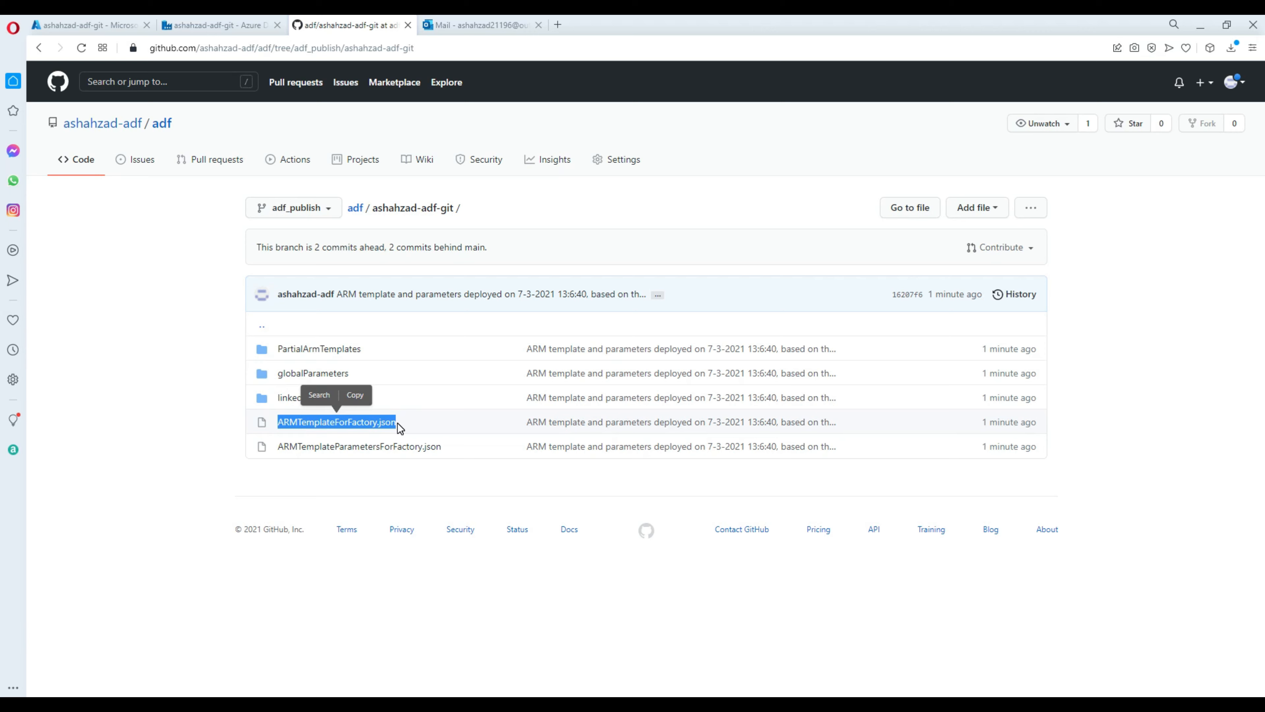
pyautogui.click(210, 418)
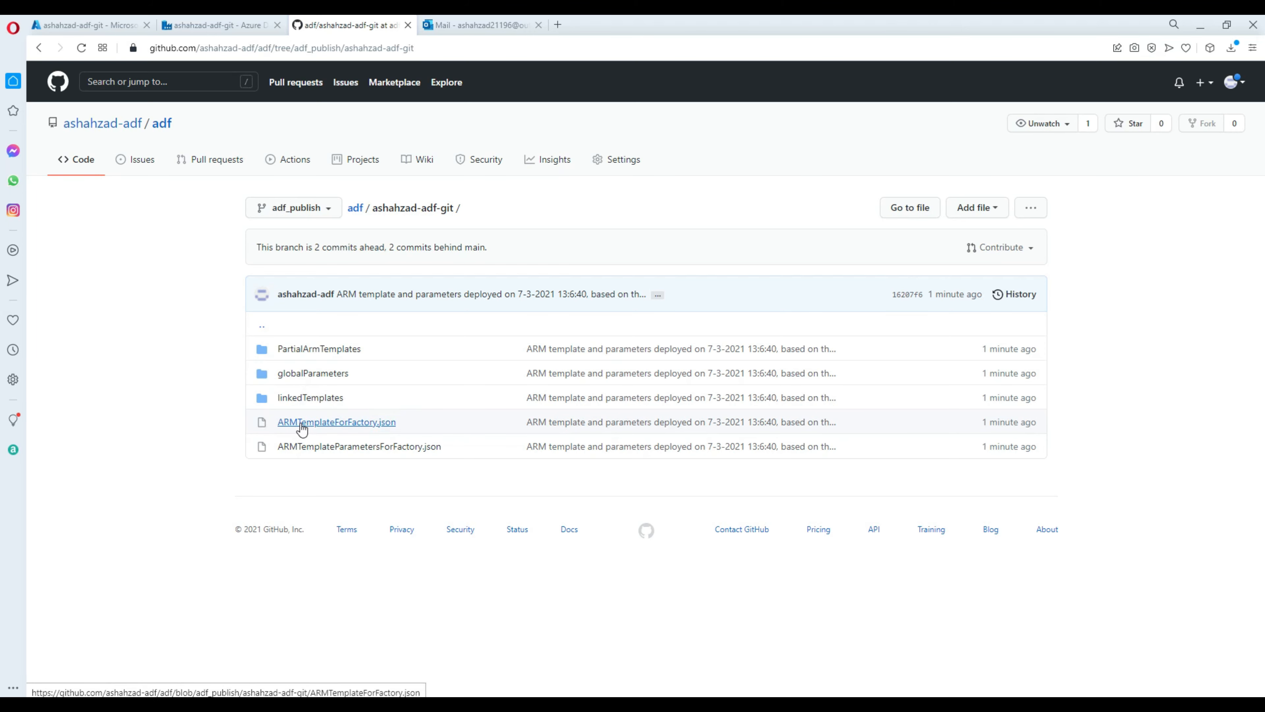
pyautogui.click(301, 424)
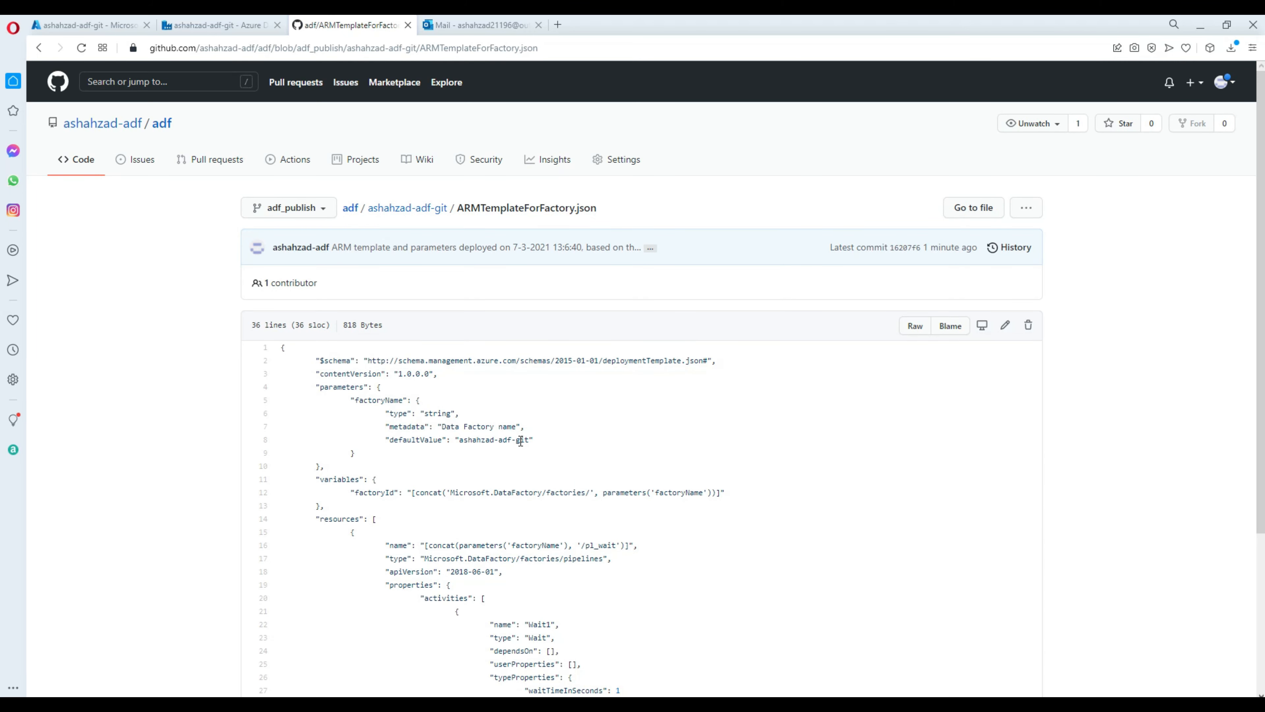
pyautogui.scroll(-5, 370, 400)
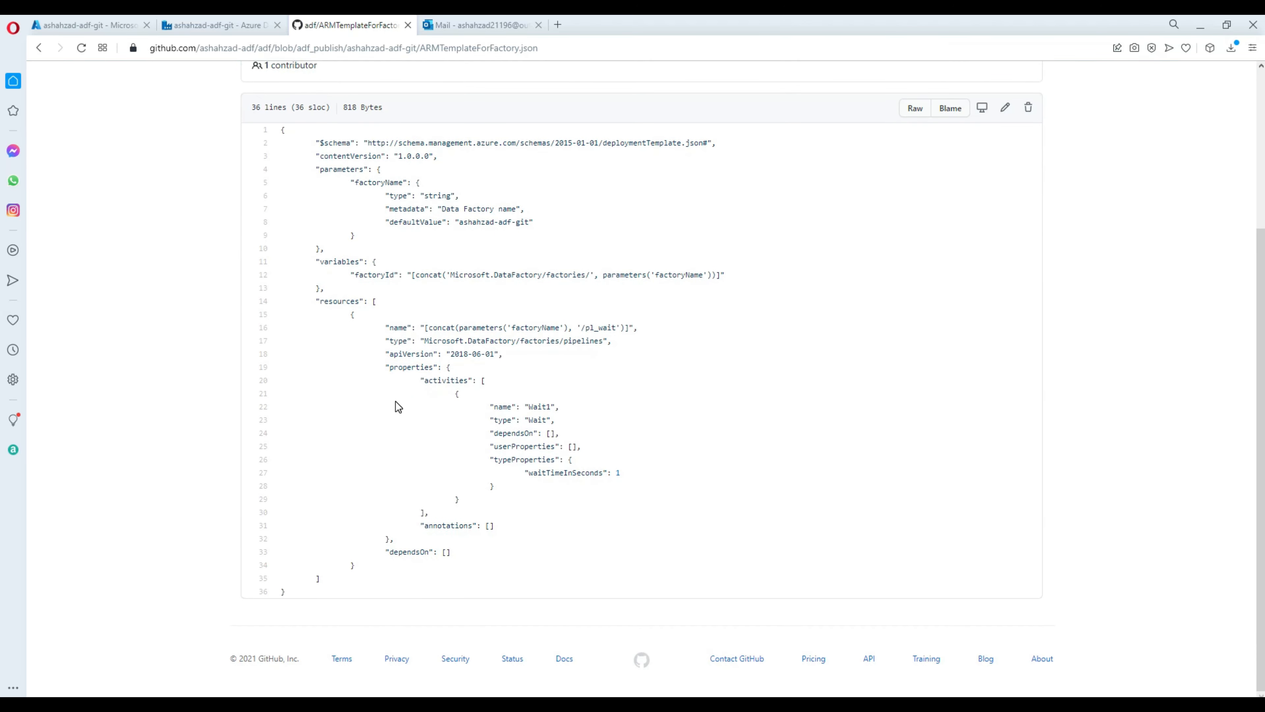
pyautogui.scroll(5, 396, 402)
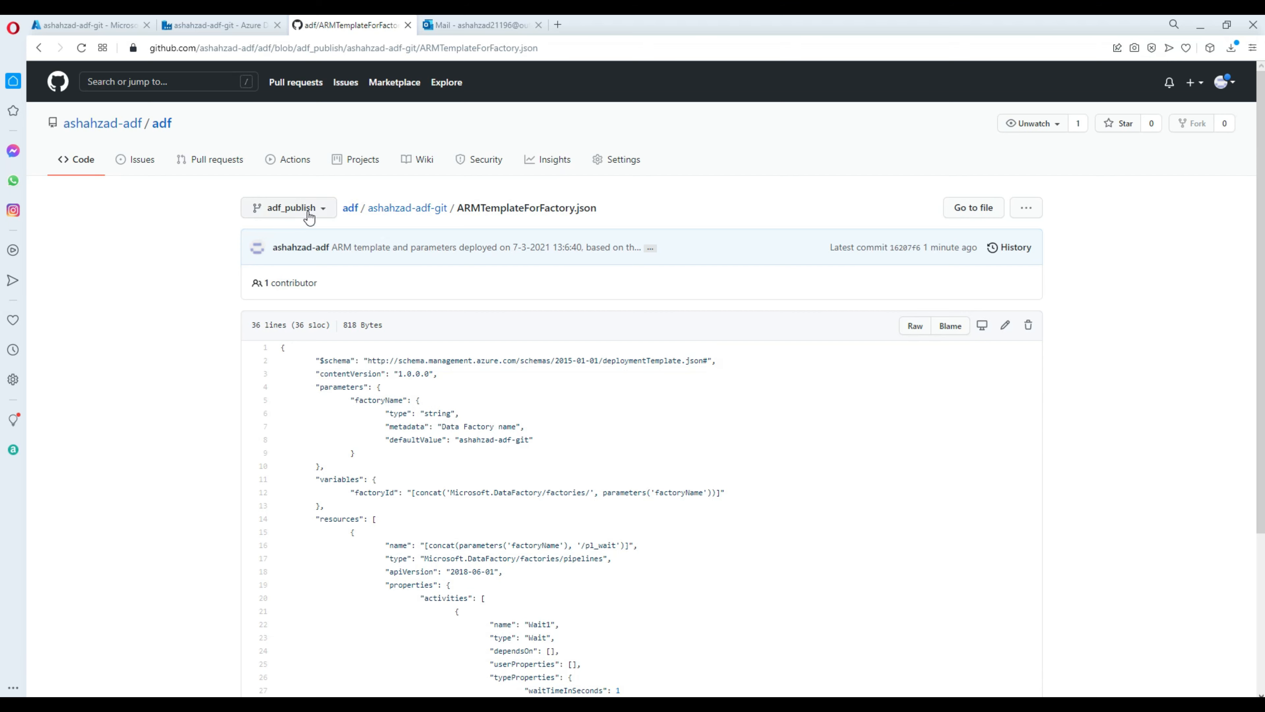
pyautogui.click(350, 208)
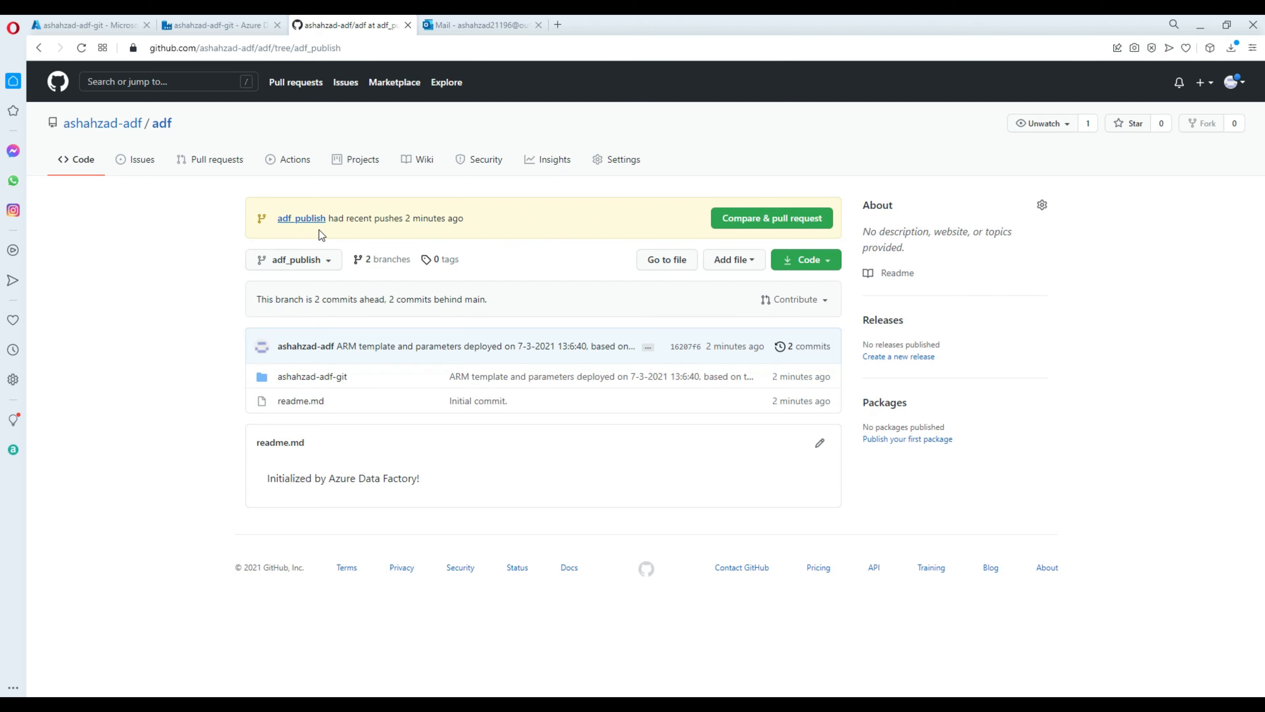
pyautogui.click(317, 264)
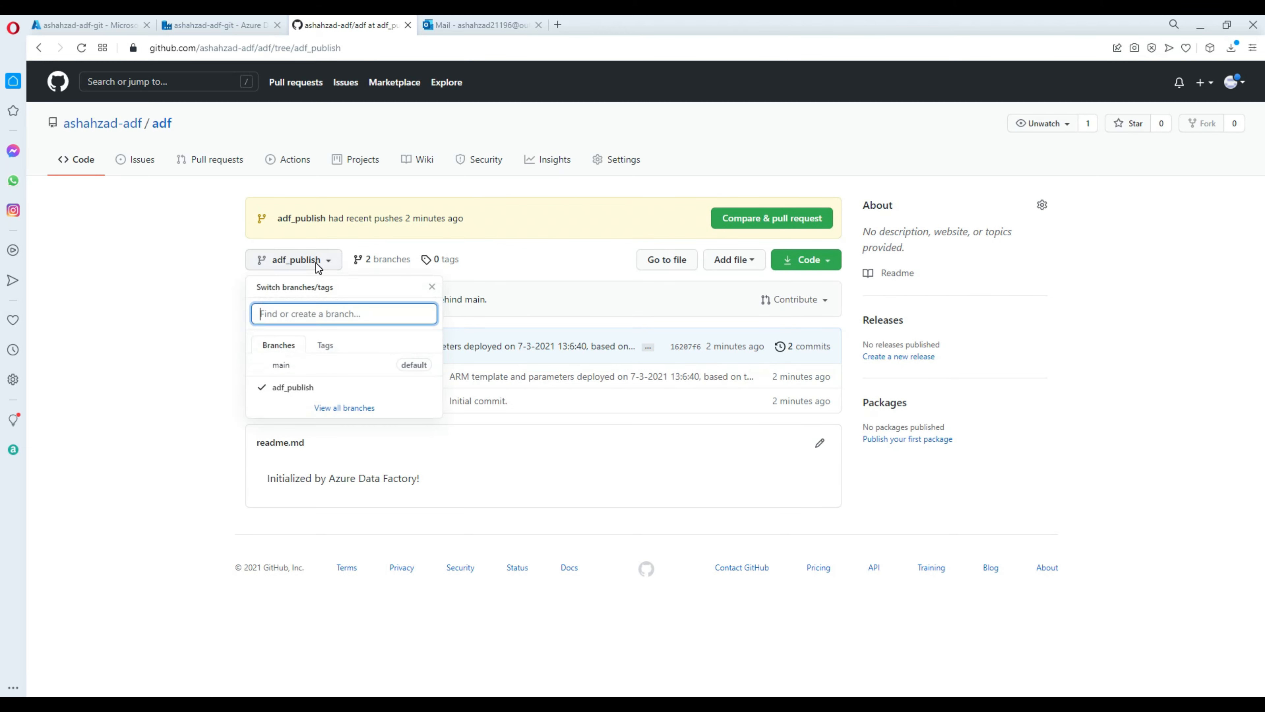
# View main and the branches overview on GitHub, then return to the pl_wait editor in Data Factory.
pyautogui.click(278, 366)
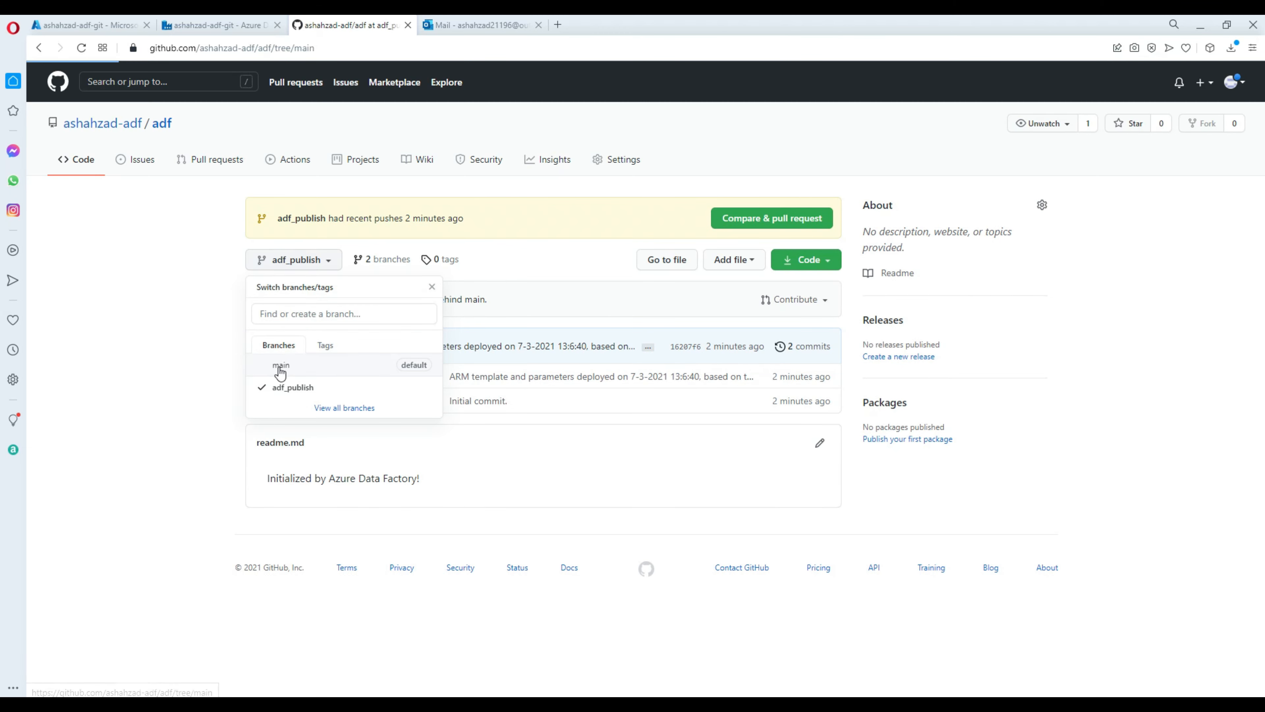
pyautogui.click(352, 259)
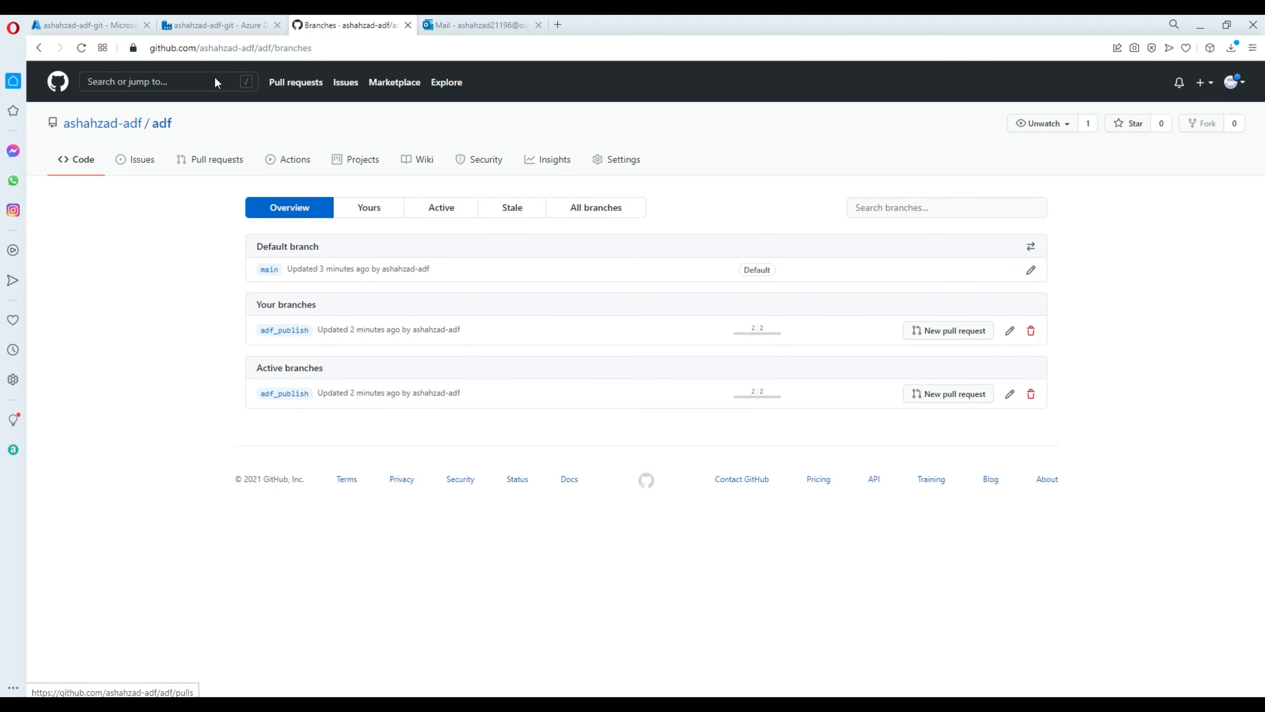
pyautogui.click(220, 27)
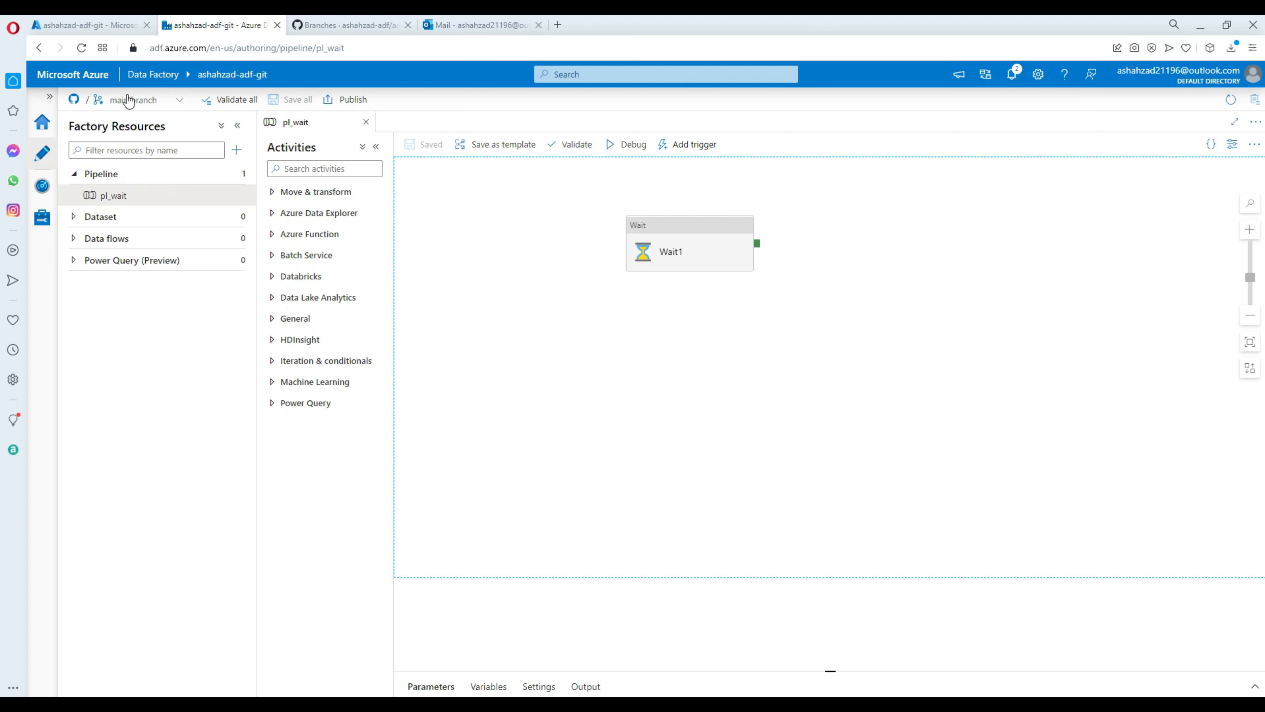
# Create a branch named Feature-Add_pipeline2 from main and make it the working branch.
pyautogui.click(179, 102)
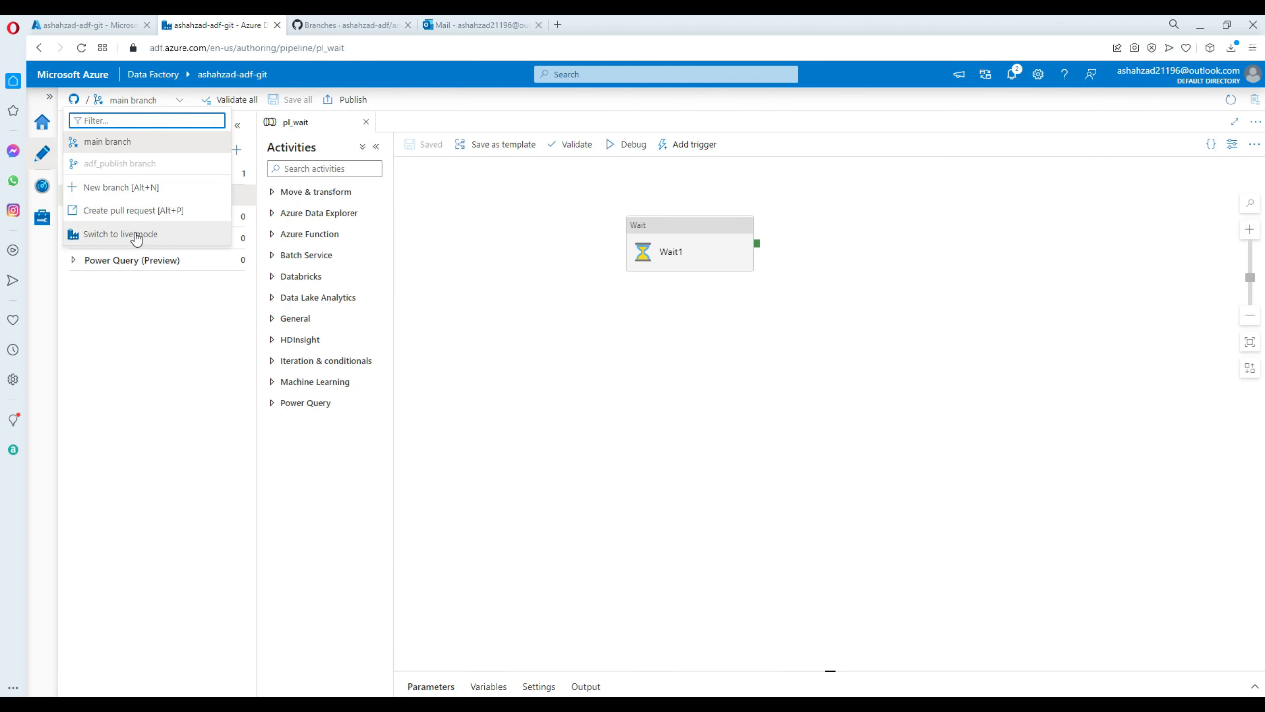
pyautogui.click(81, 192)
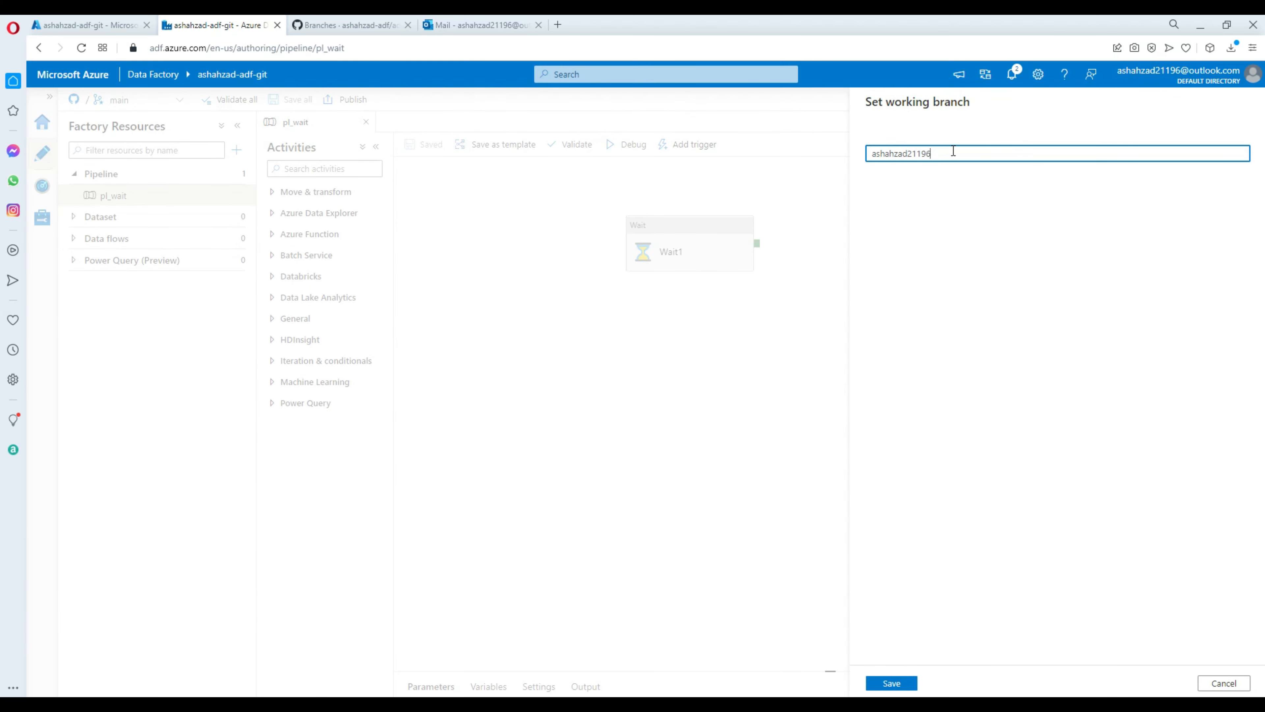
pyautogui.moveTo(975, 157); pyautogui.dragTo(819, 160)
pyautogui.write('Feature')
pyautogui.write('-Add_pipeline2')
pyautogui.click(898, 673)
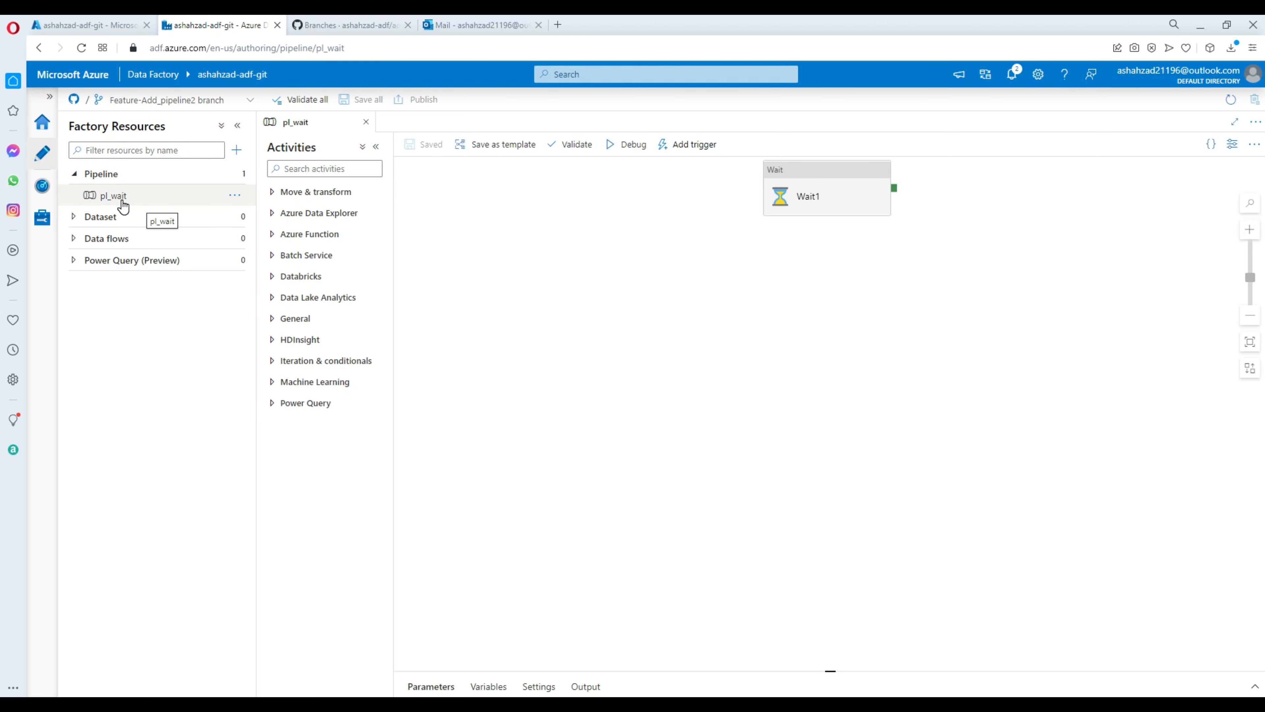
pyautogui.click(244, 101)
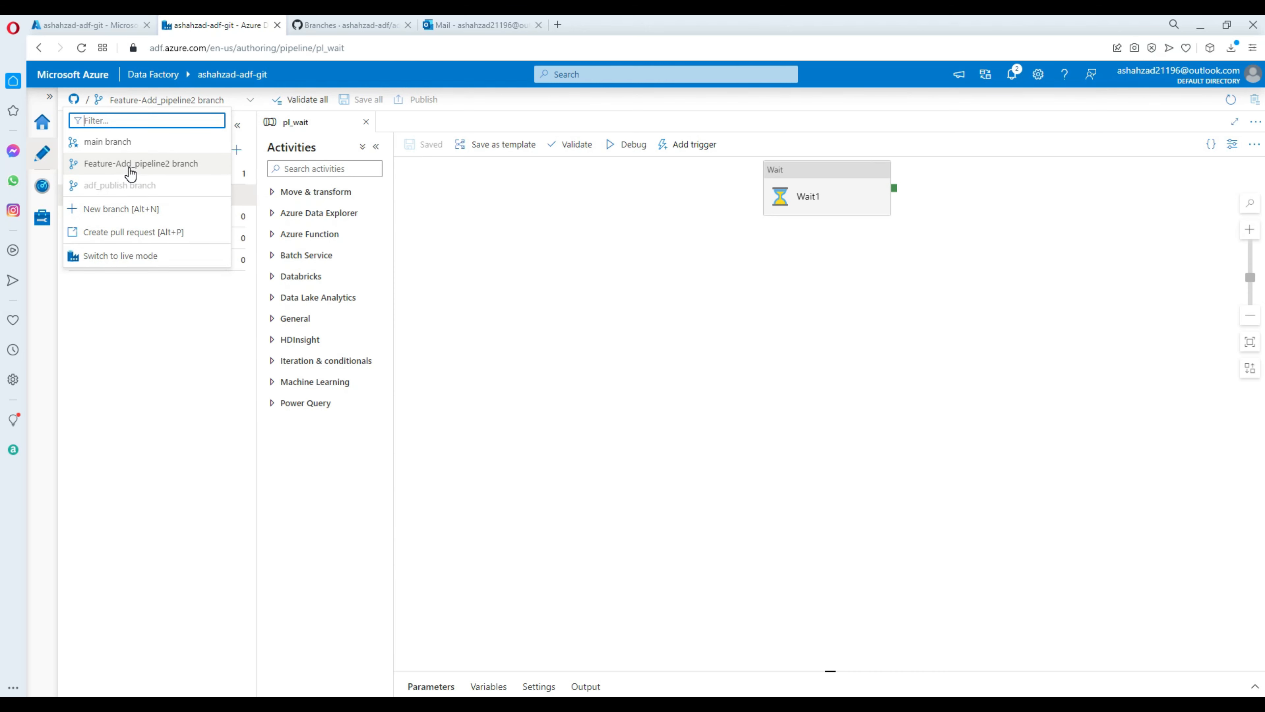
pyautogui.click(131, 169)
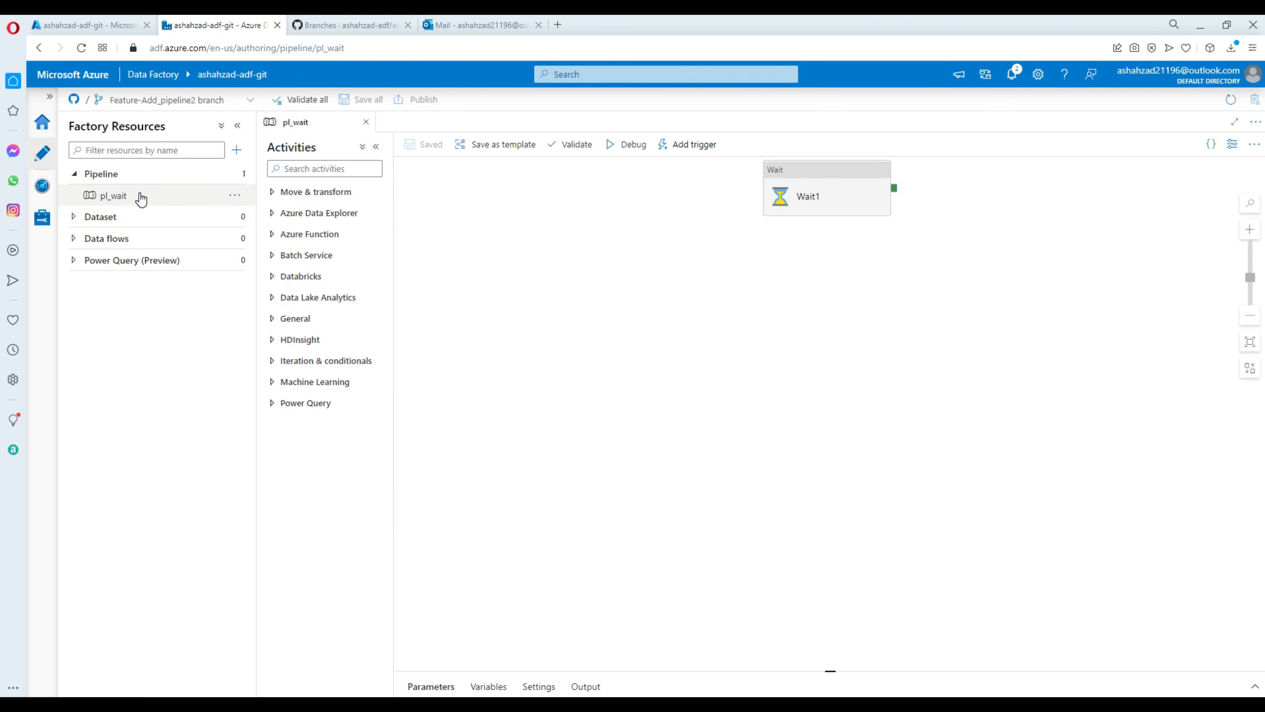
# Create a new empty pipeline named pl_pipeline2.
pyautogui.click(236, 150)
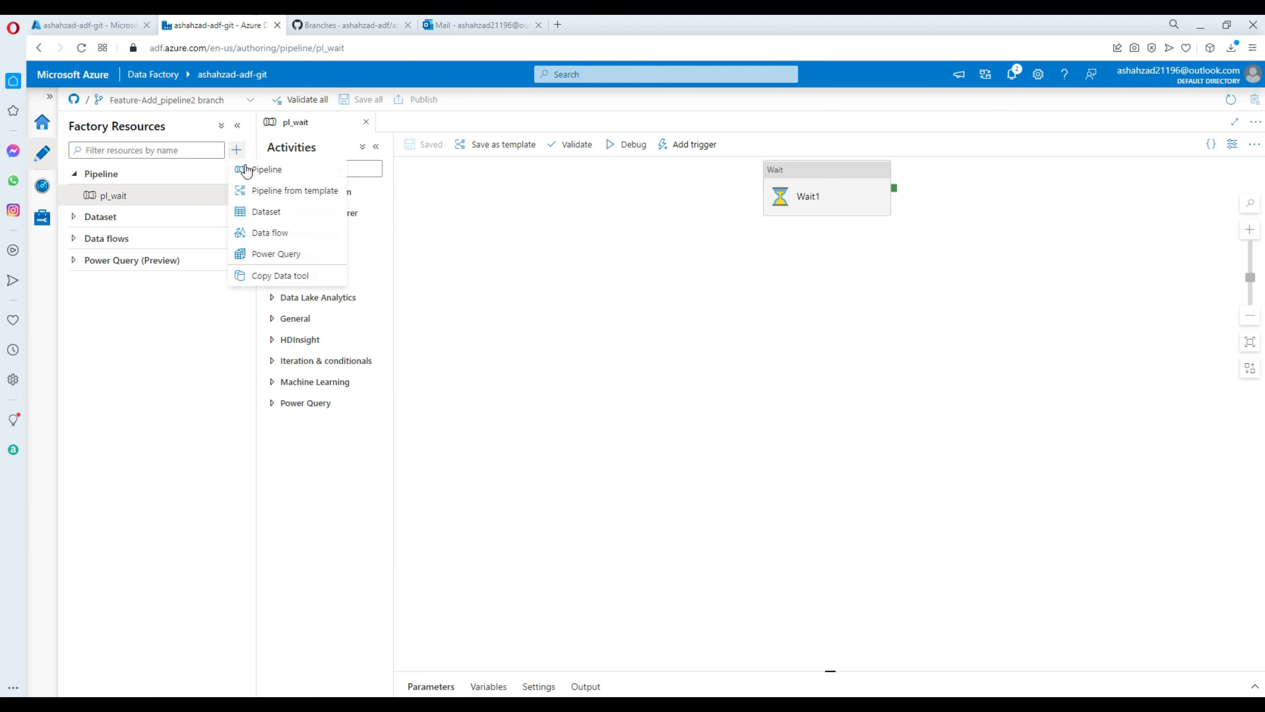
pyautogui.click(275, 171)
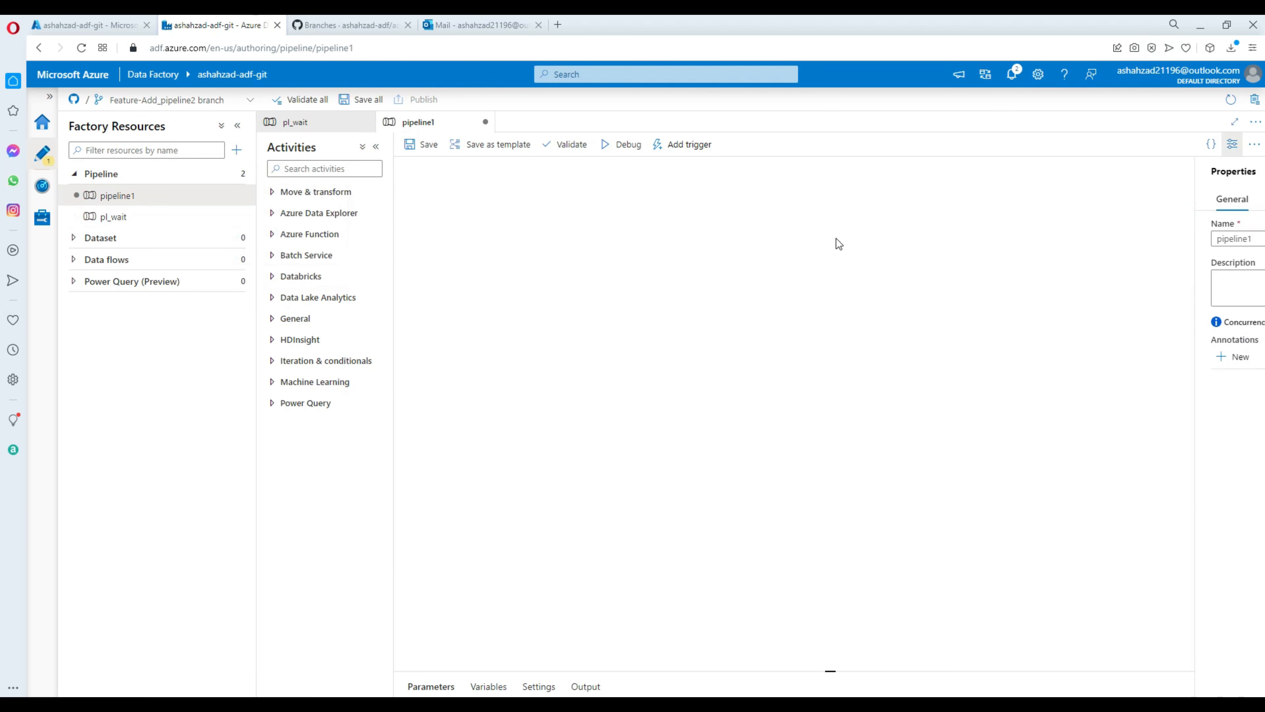
pyautogui.moveTo(1125, 239); pyautogui.dragTo(1058, 235)
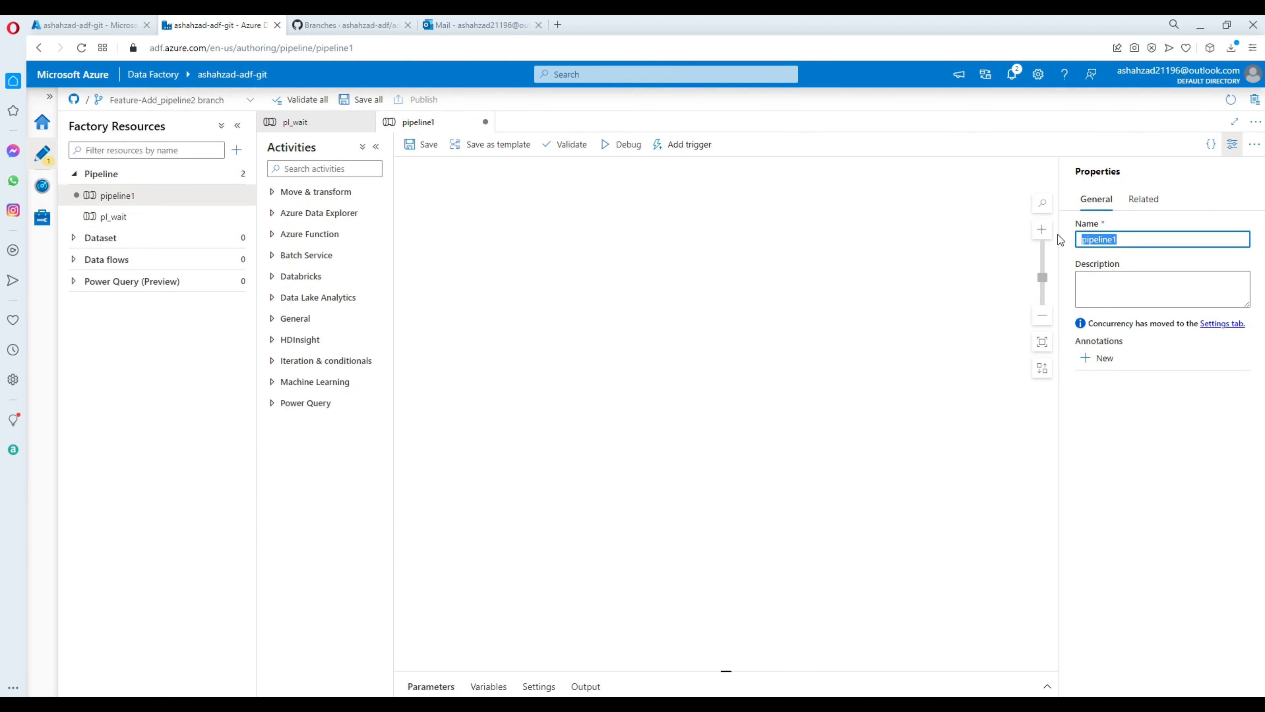
pyautogui.write('pl_pipeline2')
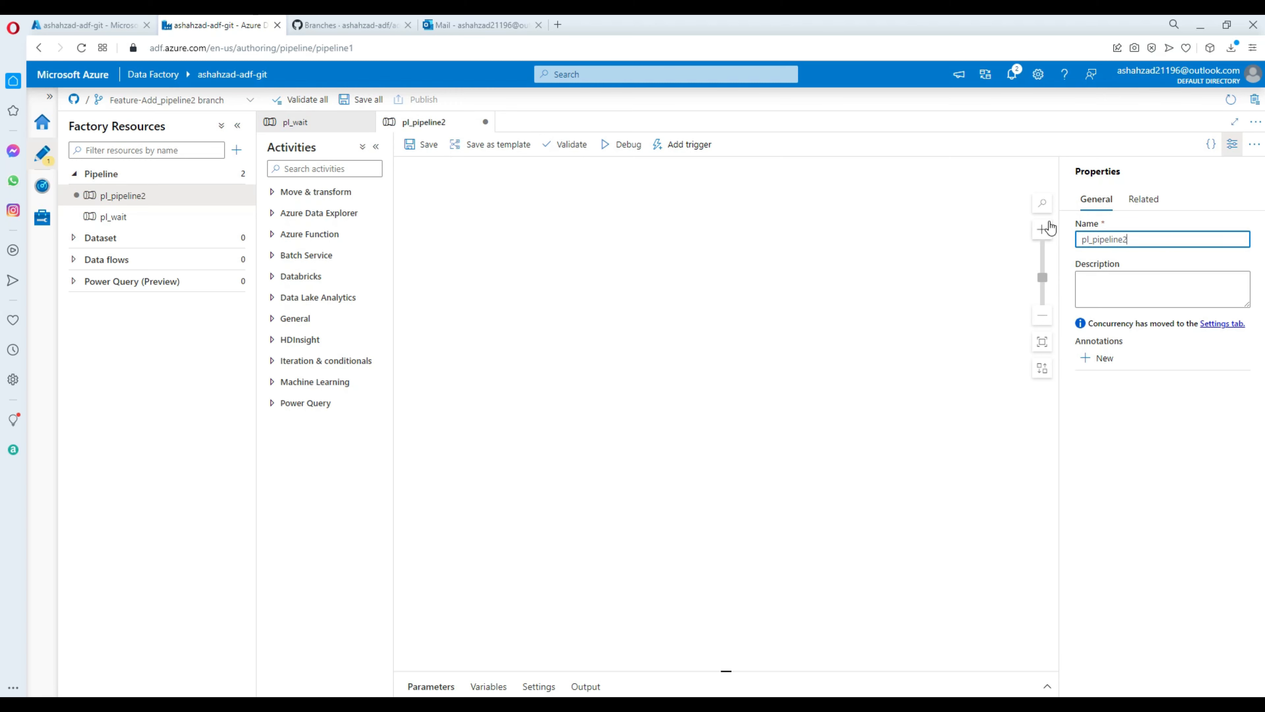
pyautogui.click(601, 247)
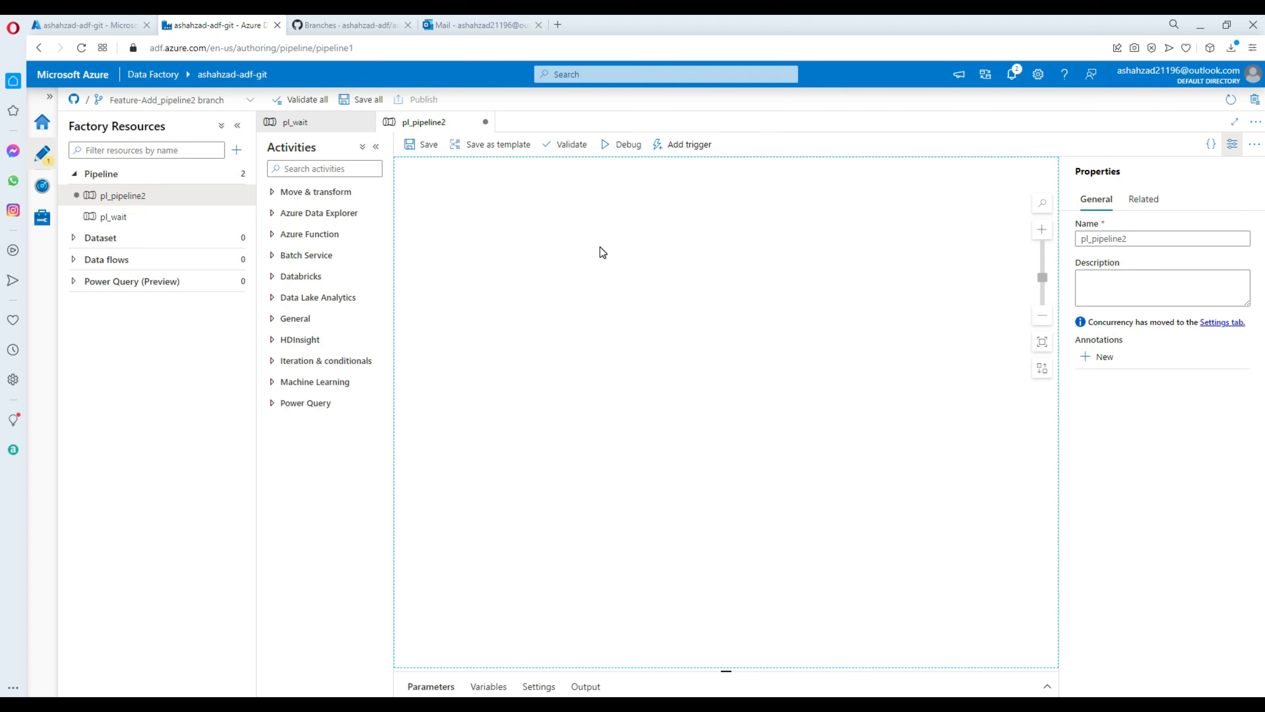
# Add a Wait activity to pl_pipeline2, set its wait time in seconds, and save.
pyautogui.click(351, 168)
pyautogui.write('w')
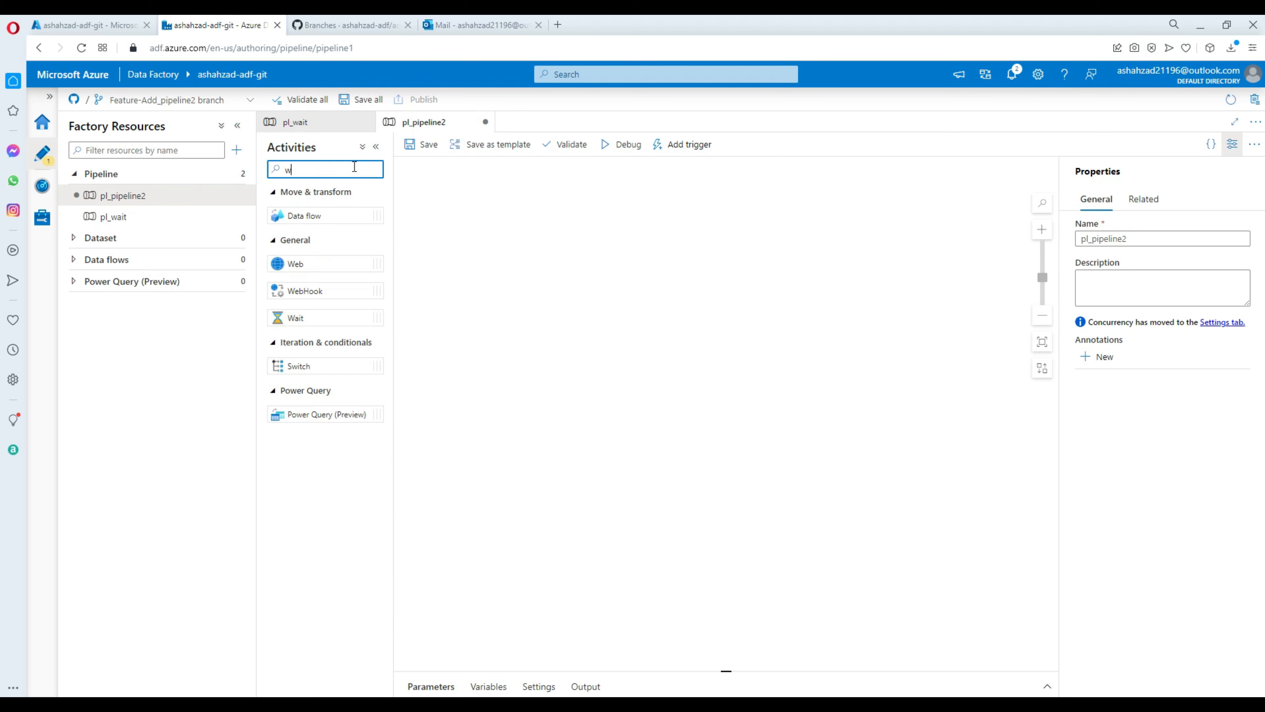
pyautogui.write('ait')
pyautogui.moveTo(324, 214); pyautogui.dragTo(502, 198)
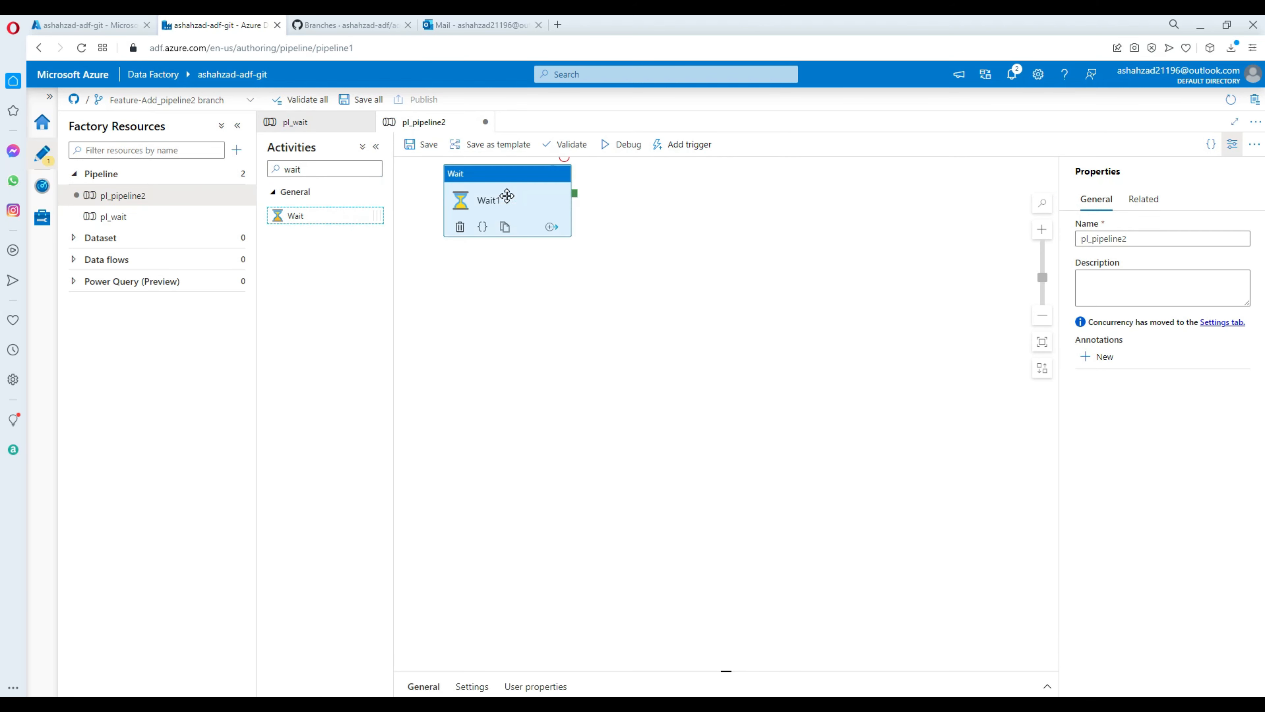
pyautogui.click(472, 466)
pyautogui.click(573, 499)
pyautogui.write('1')
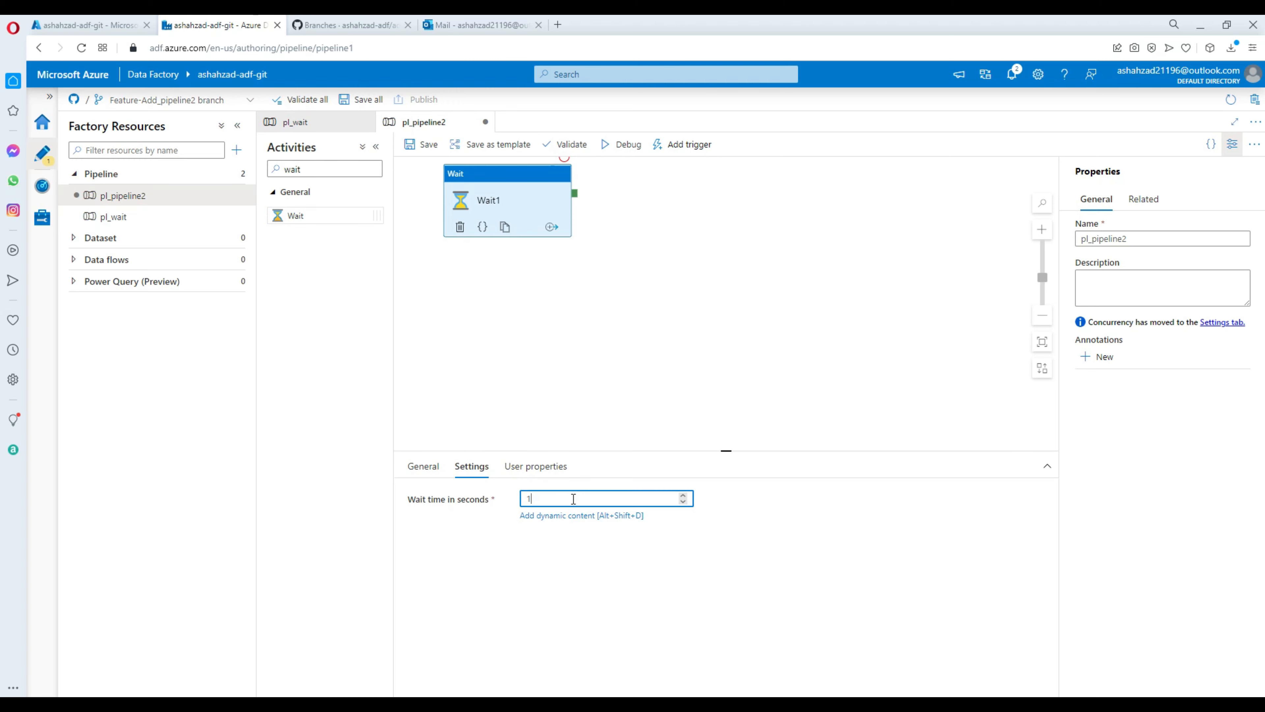
pyautogui.write('3')
pyautogui.click(592, 306)
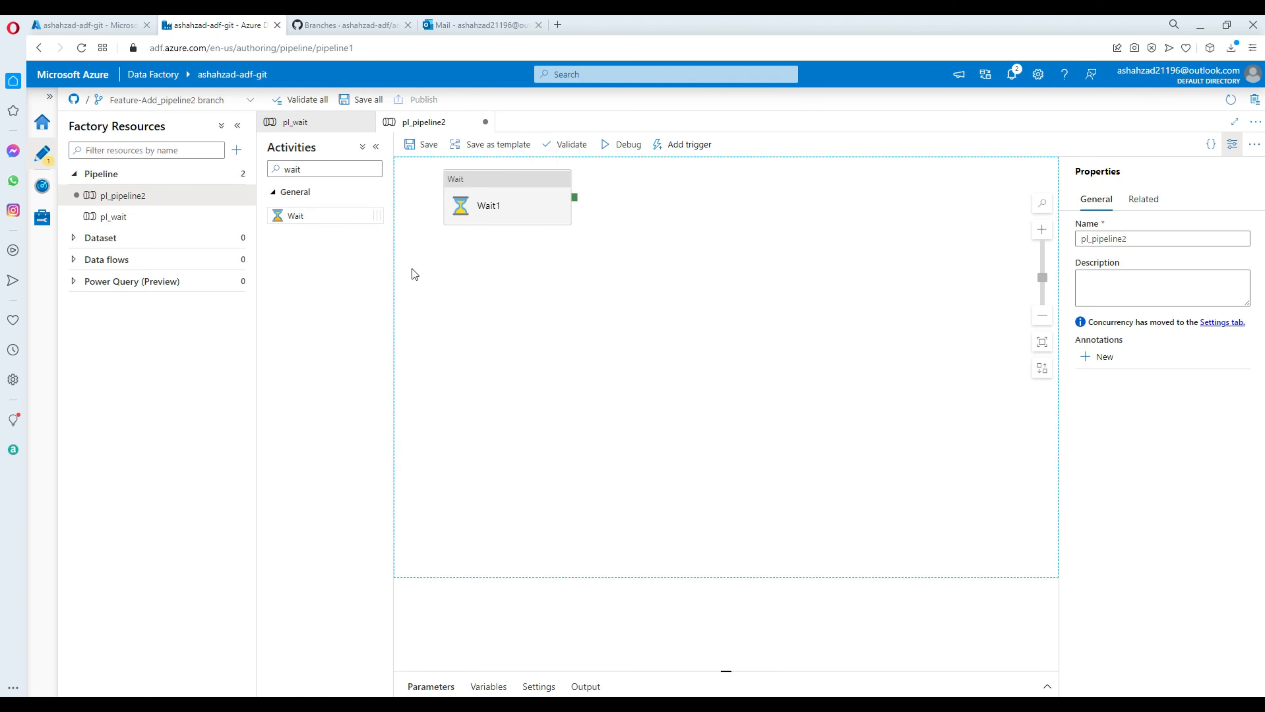
pyautogui.click(426, 145)
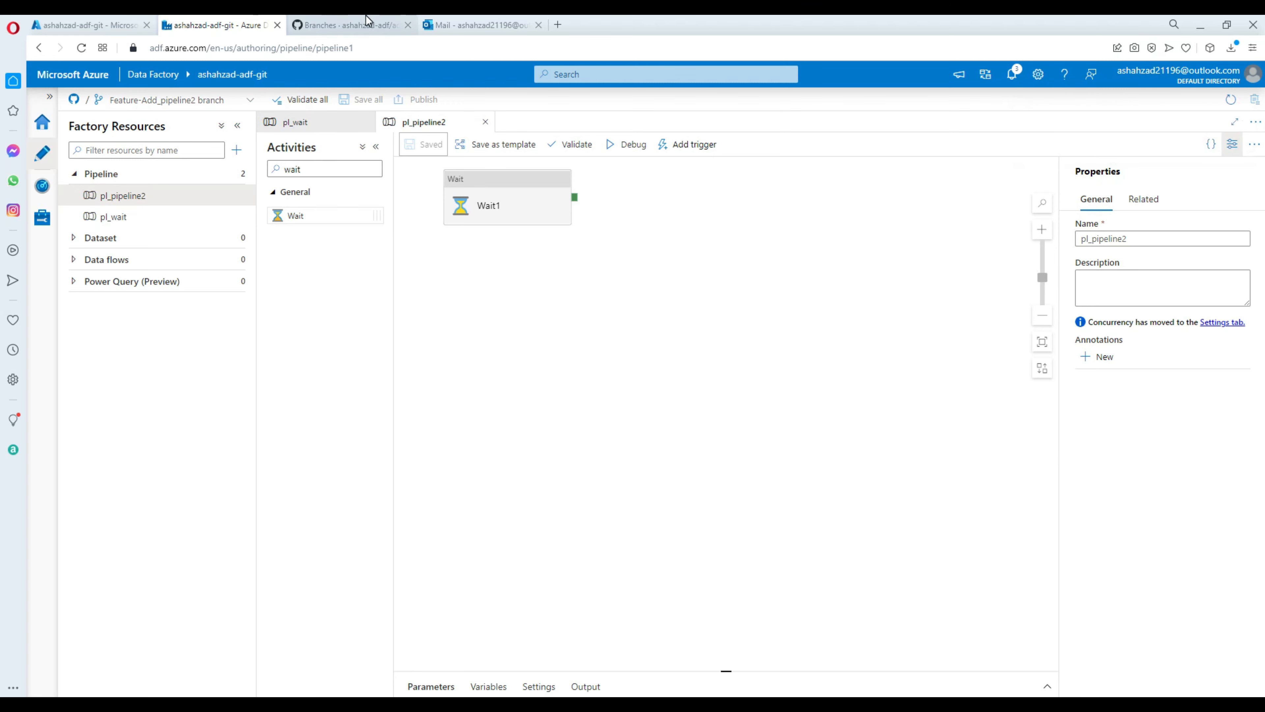
# Check main's pipeline list, then switch back to the Feature-Add_pipeline2 branch.
pyautogui.click(174, 106)
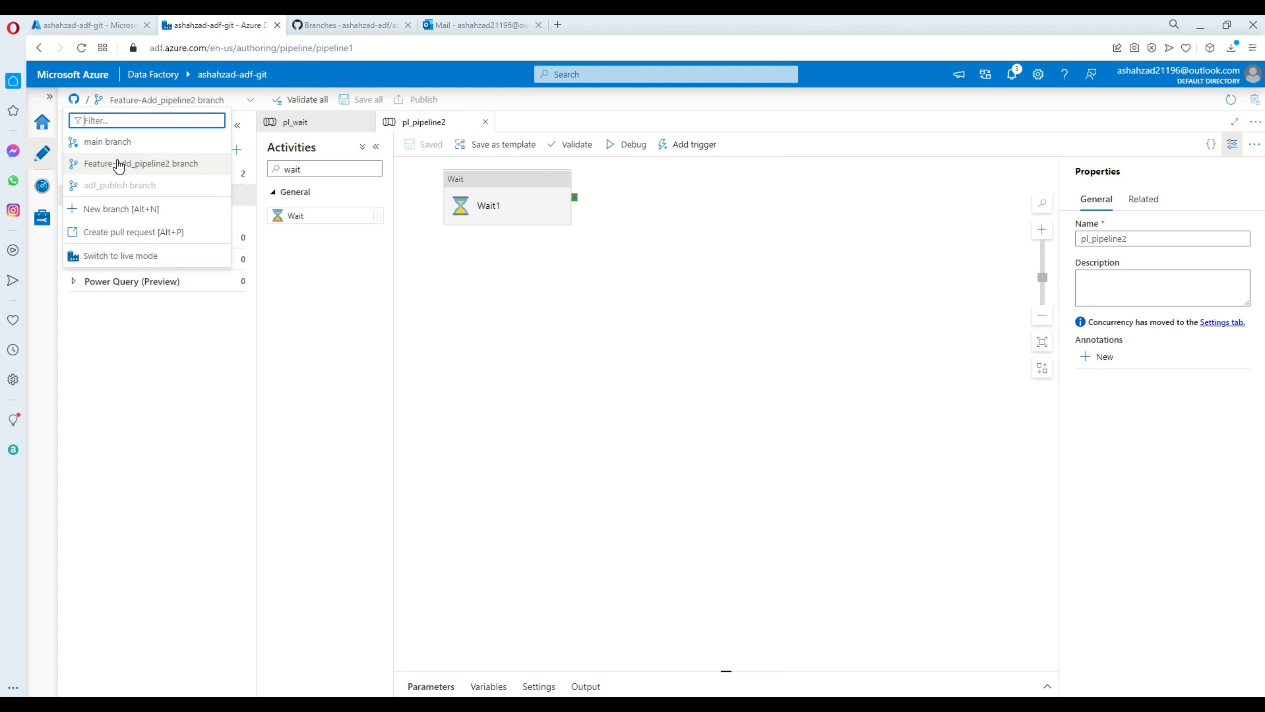
pyautogui.click(114, 143)
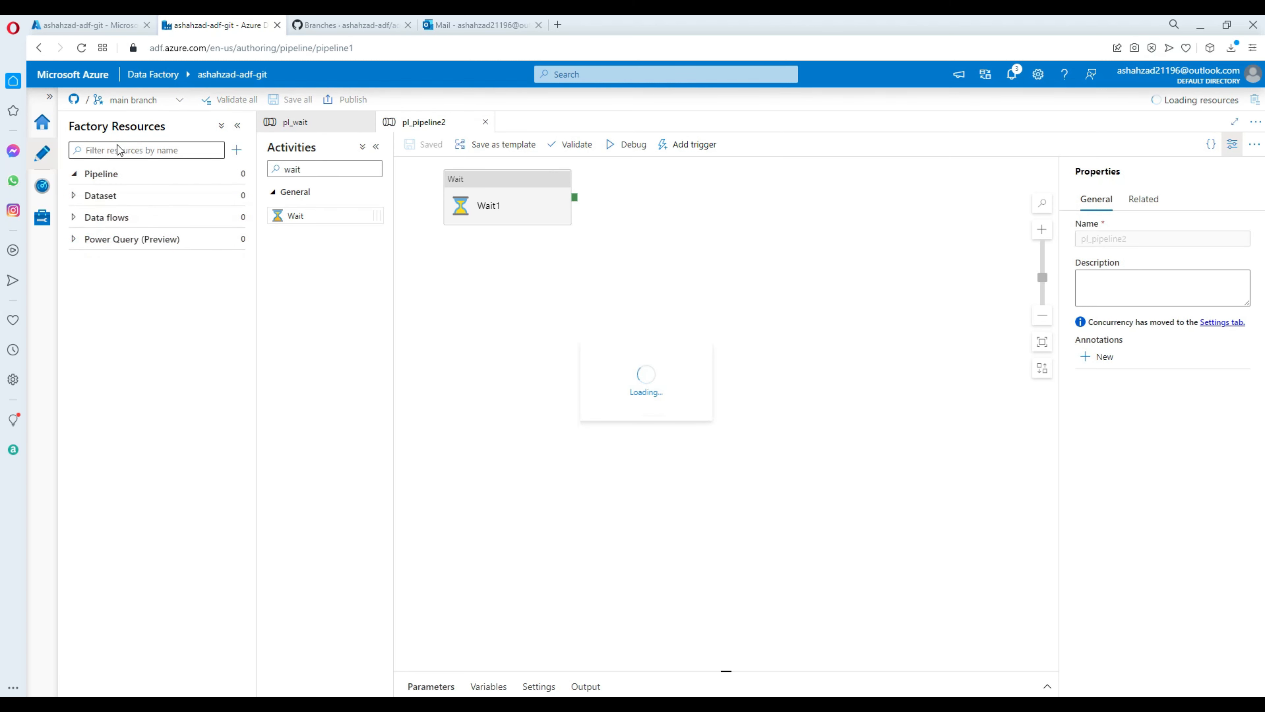
pyautogui.click(74, 174)
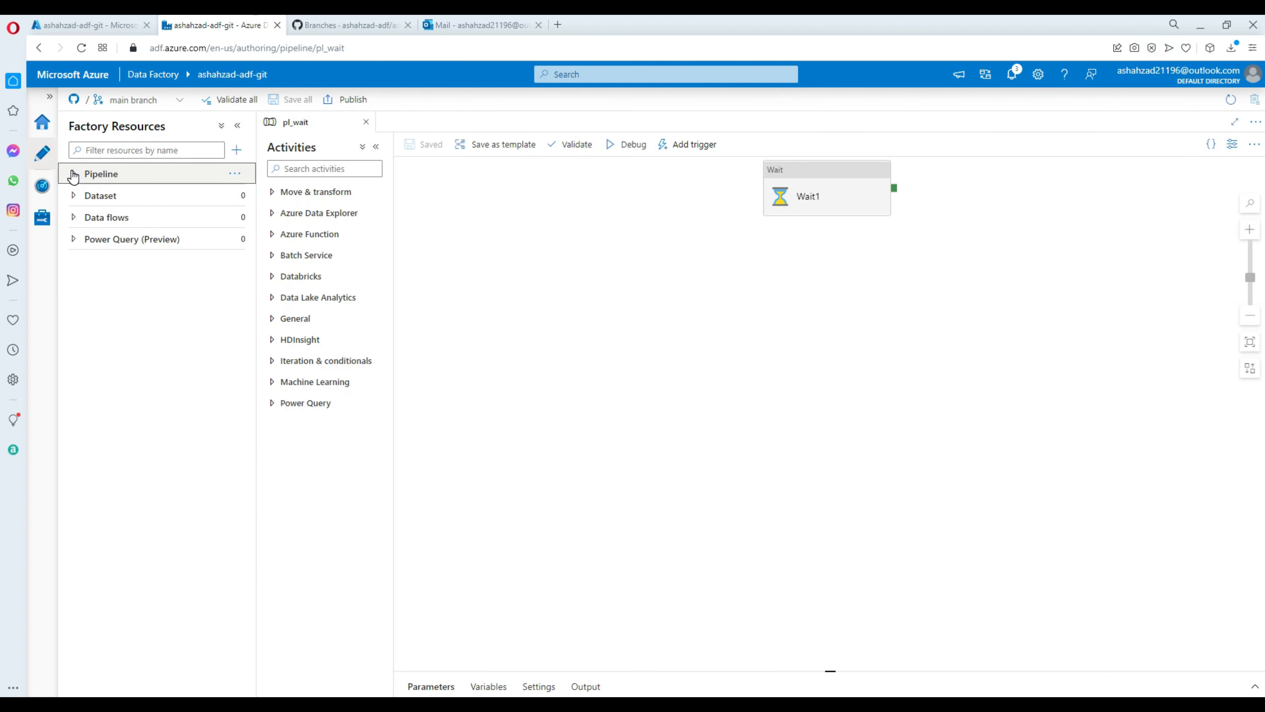
pyautogui.click(74, 174)
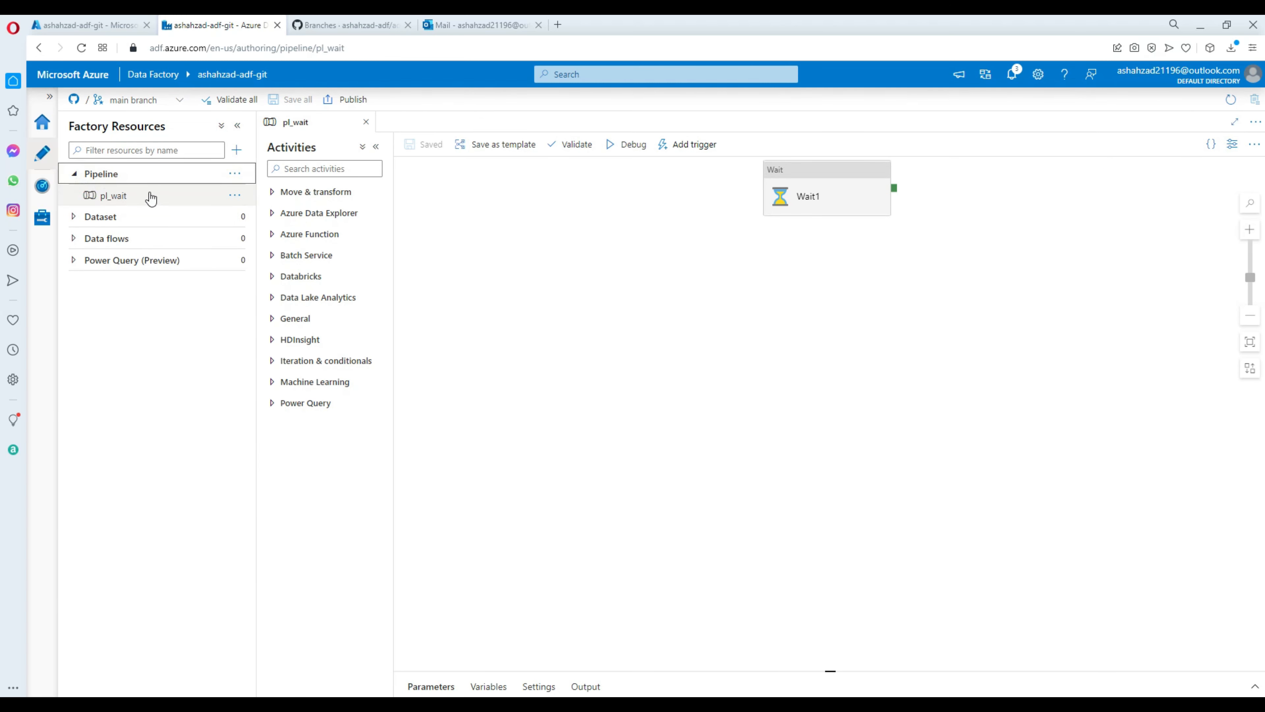
pyautogui.click(180, 101)
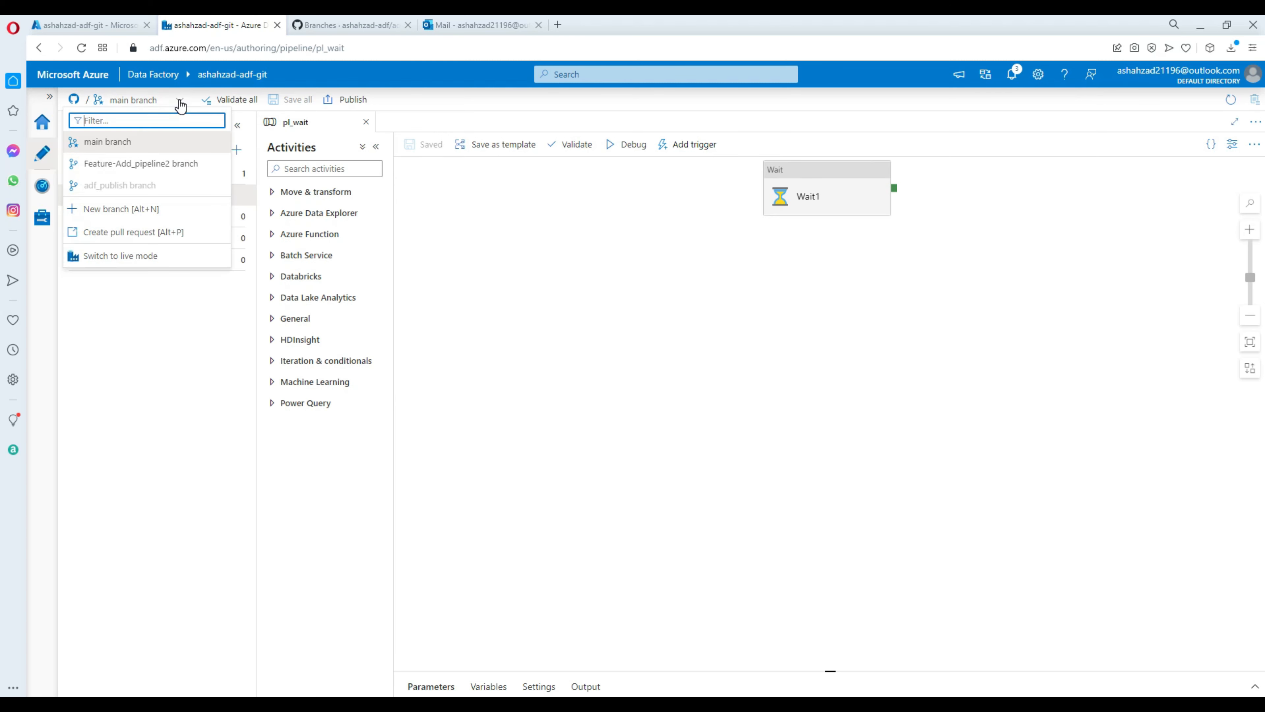
pyautogui.click(115, 166)
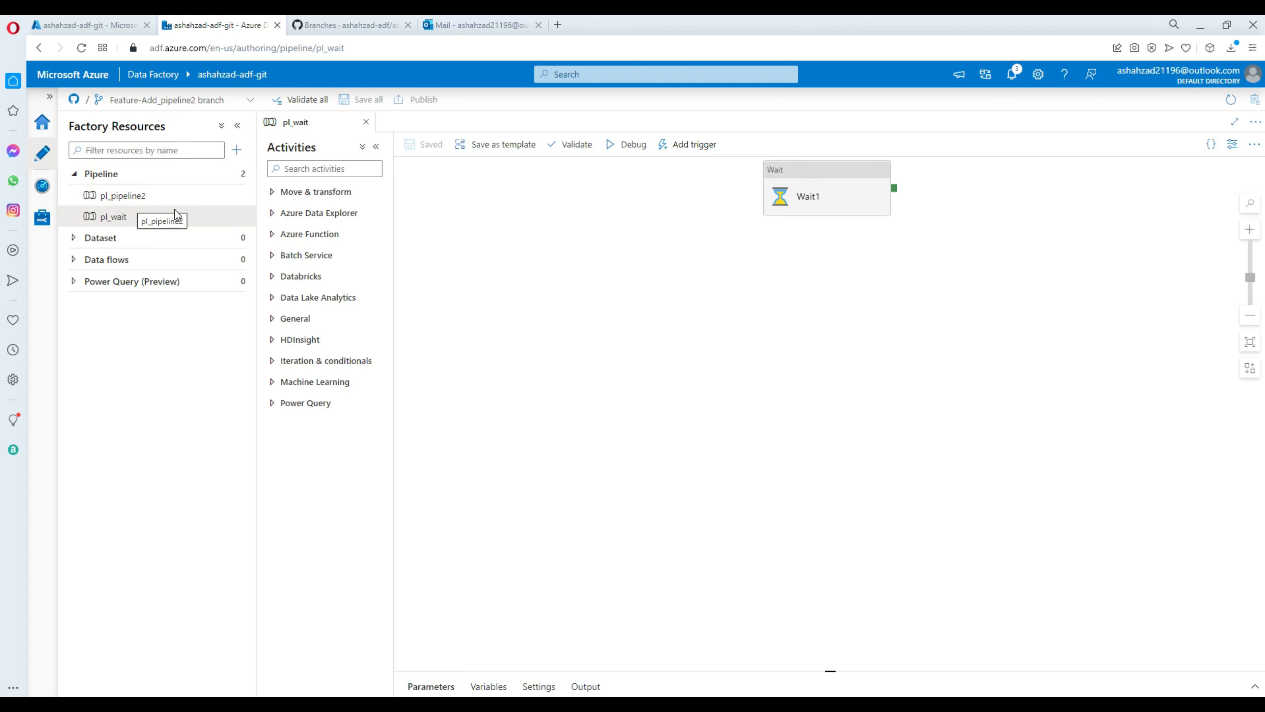
# Start a pull request for the feature branch, then reopen the Data Factory branch actions.
pyautogui.click(249, 103)
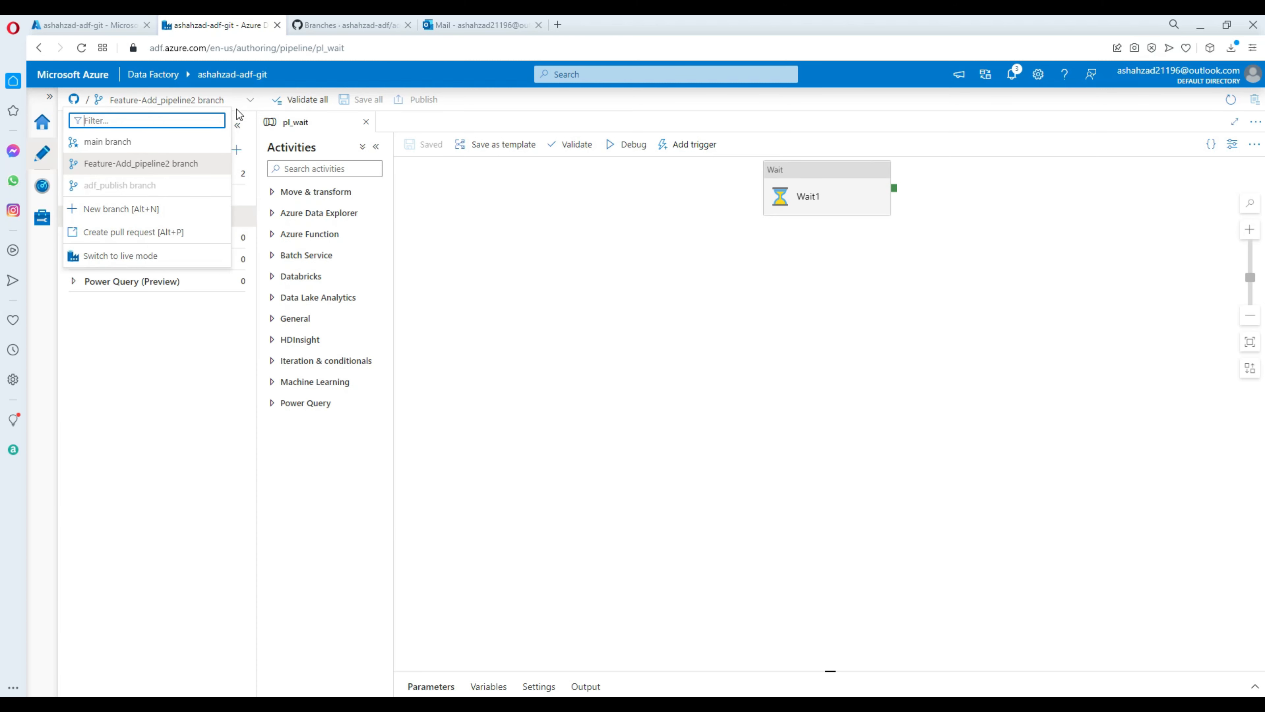
pyautogui.click(133, 234)
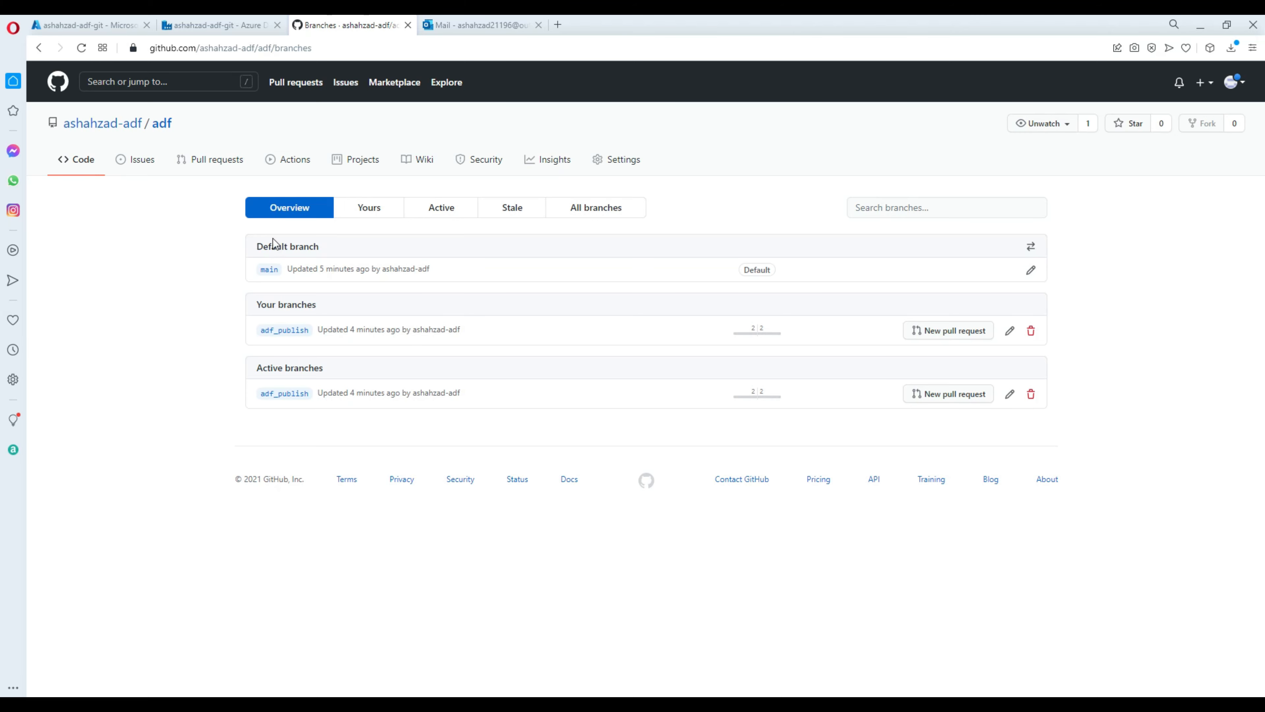
pyautogui.click(207, 26)
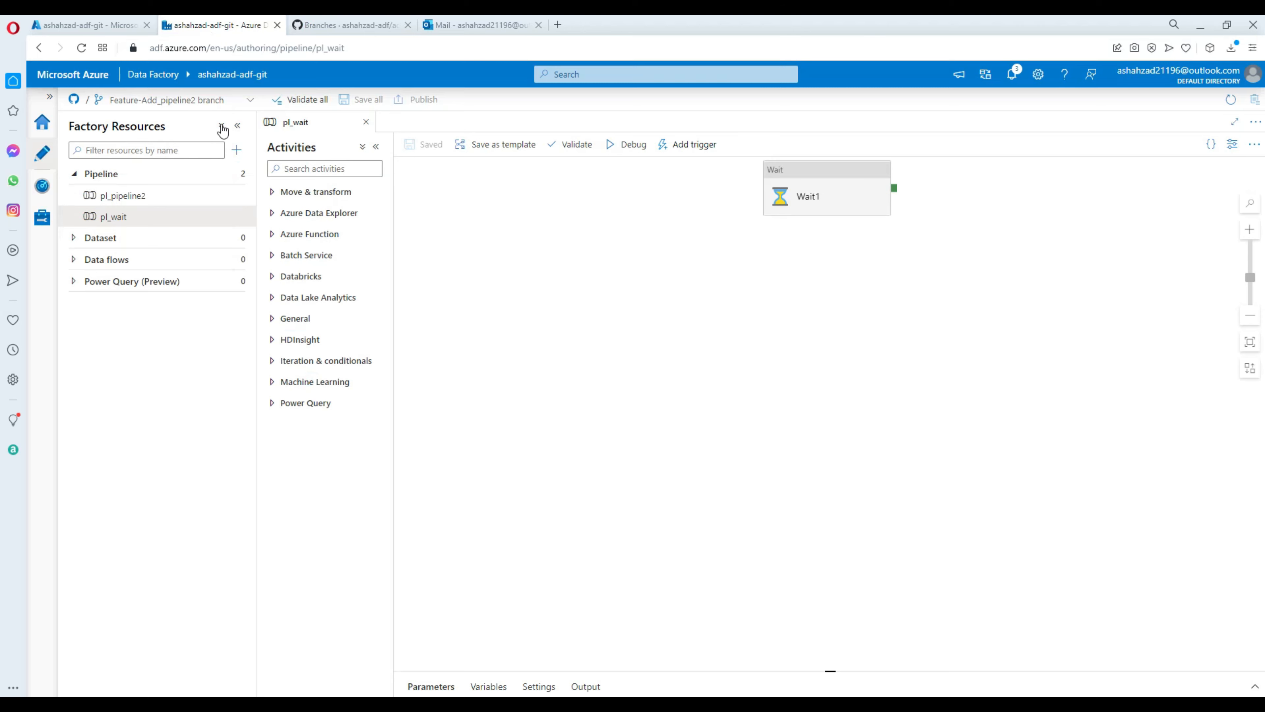
pyautogui.click(250, 100)
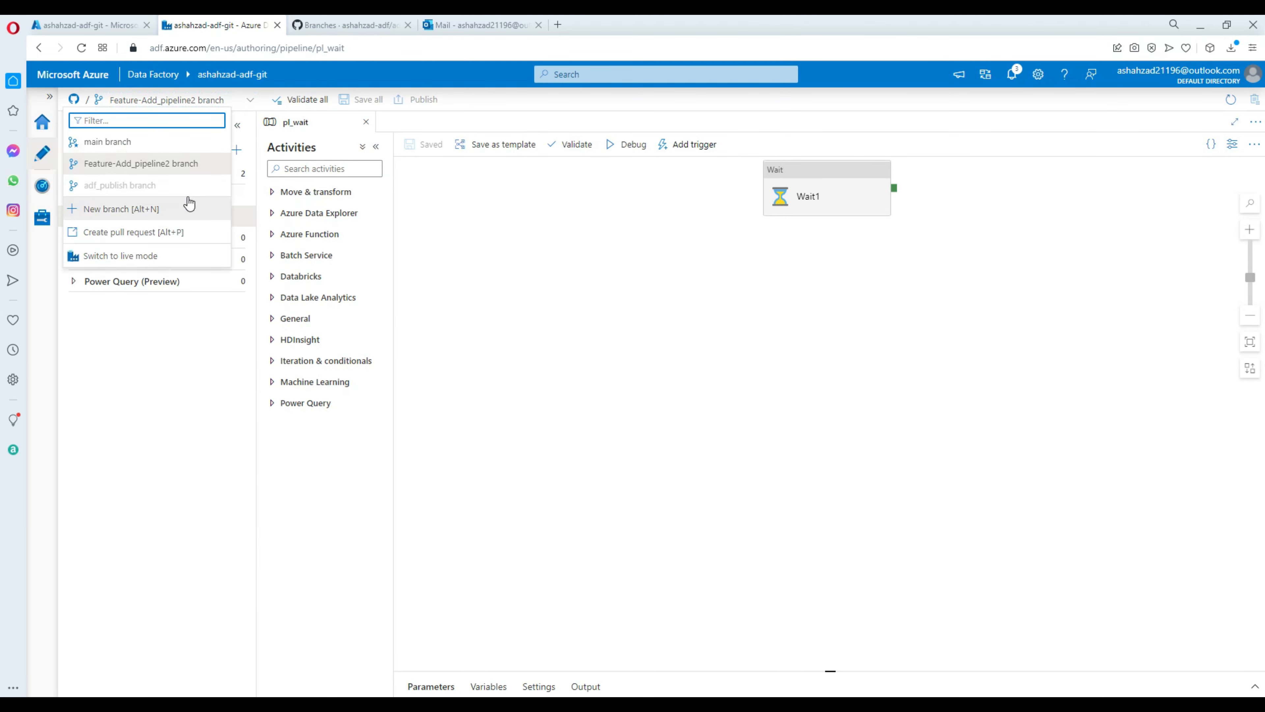
# Open pull request #1 merging Feature-Add_pipeline2 into main, describing pipeline2's wait time 5.
pyautogui.click(134, 233)
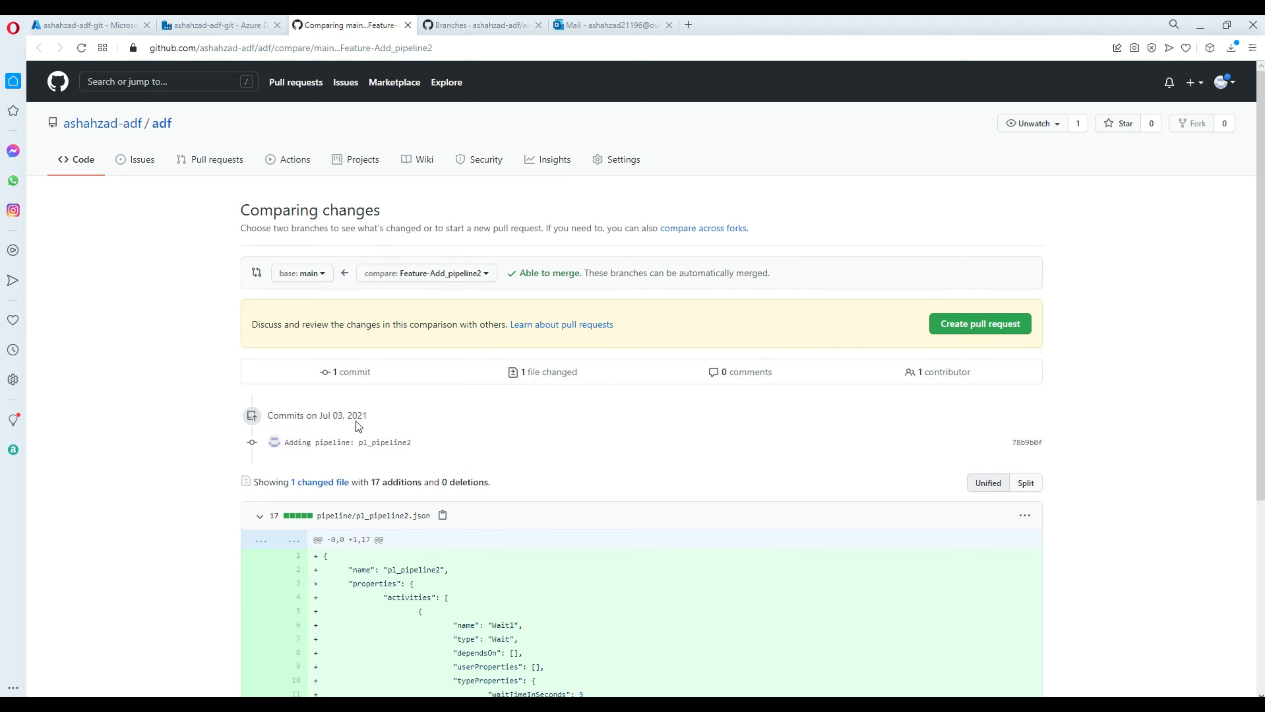
pyautogui.scroll(-2, 392, 413)
pyautogui.scroll(-2, 393, 411)
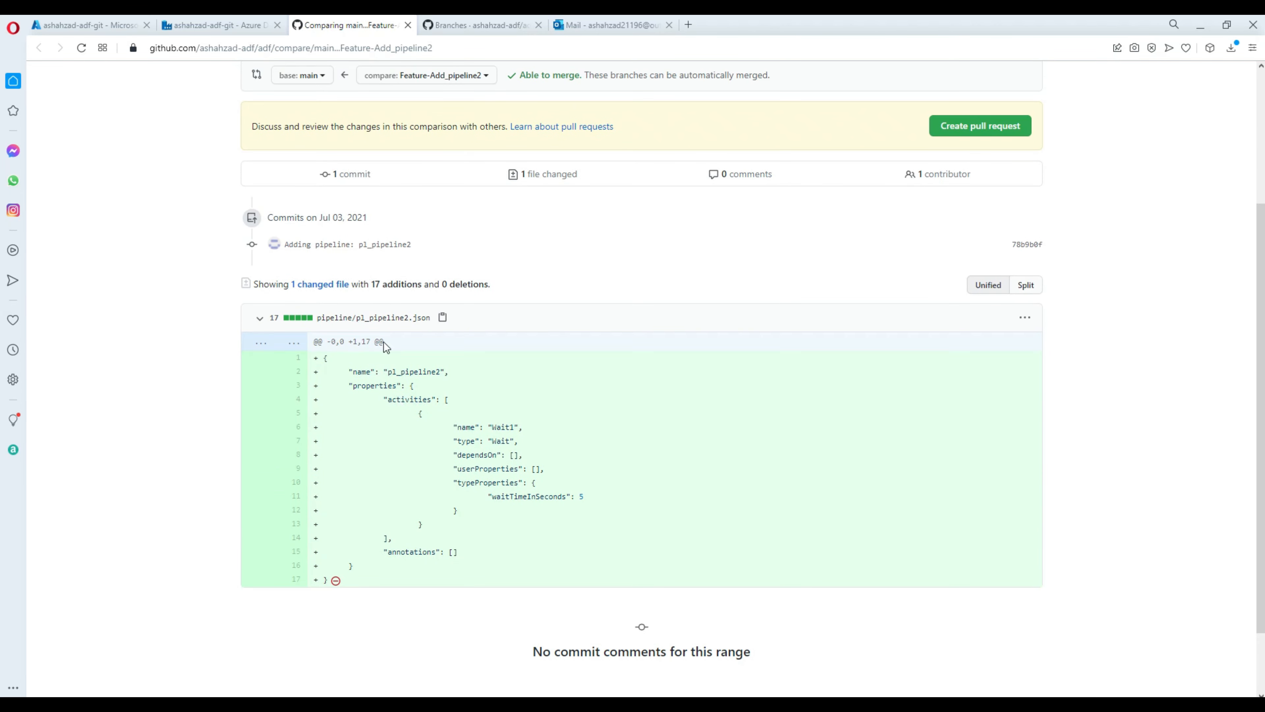
pyautogui.scroll(4, 384, 334)
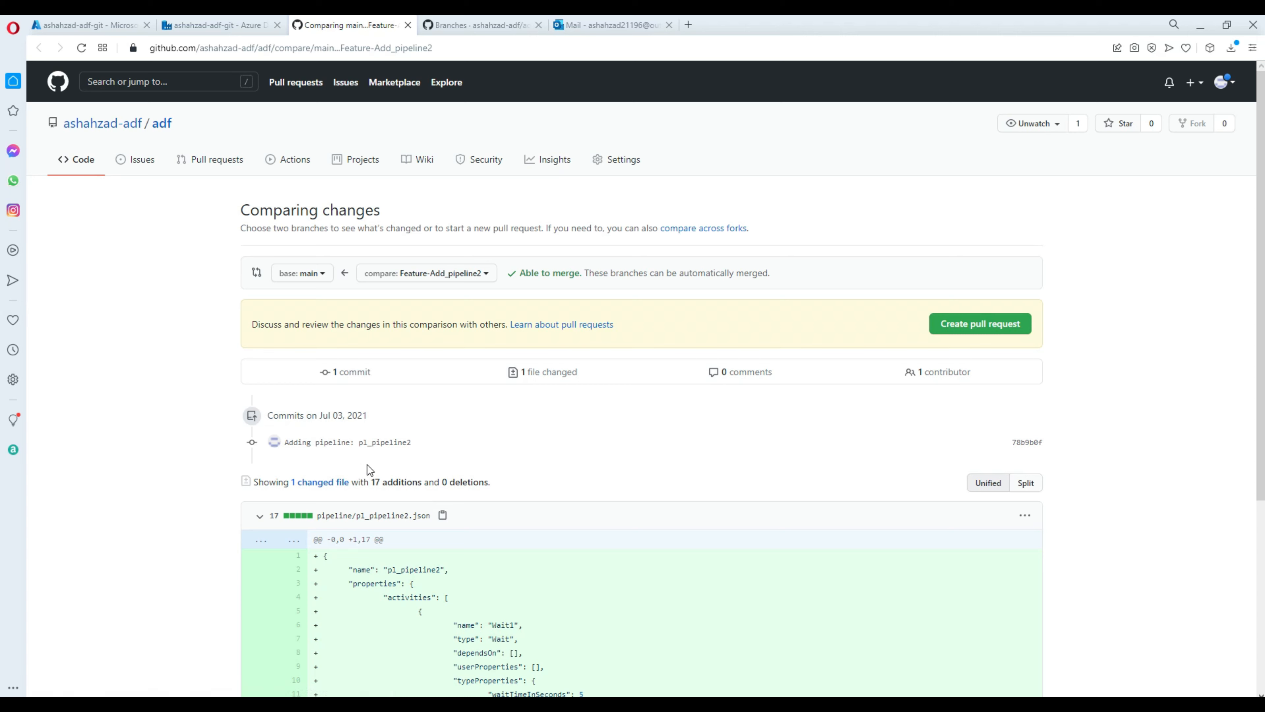
pyautogui.click(963, 326)
pyautogui.click(439, 404)
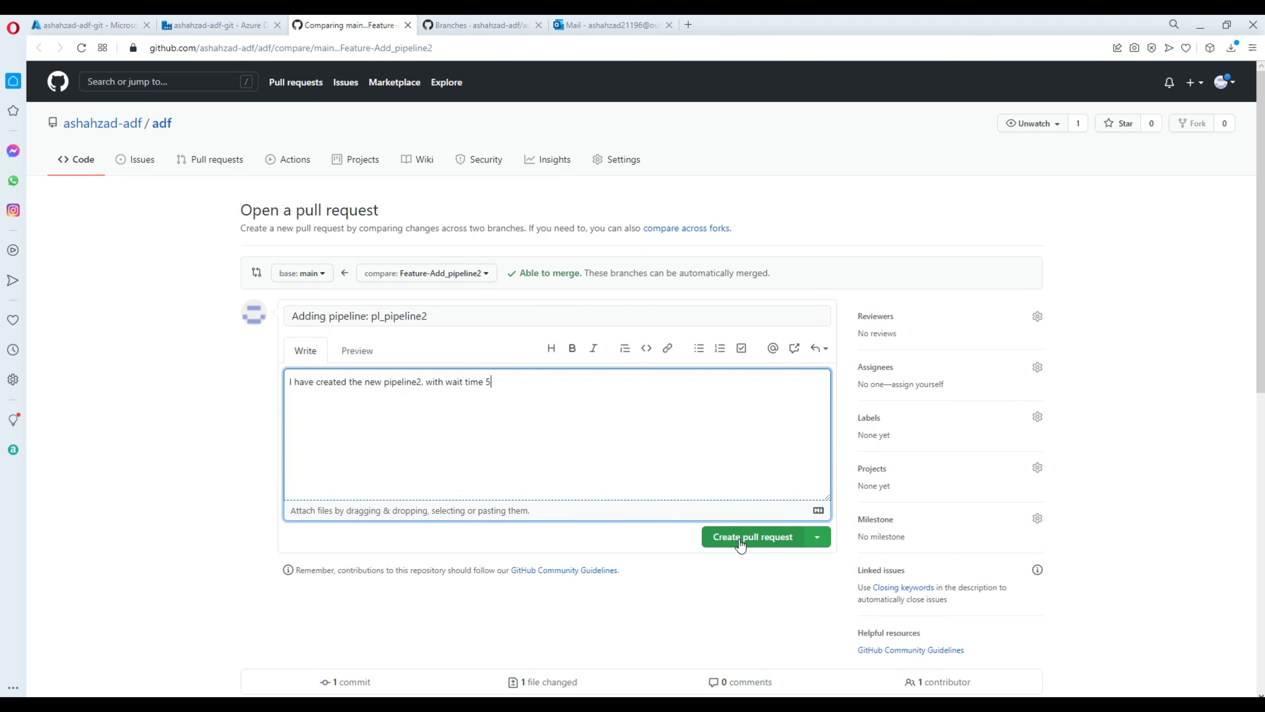
pyautogui.click(730, 542)
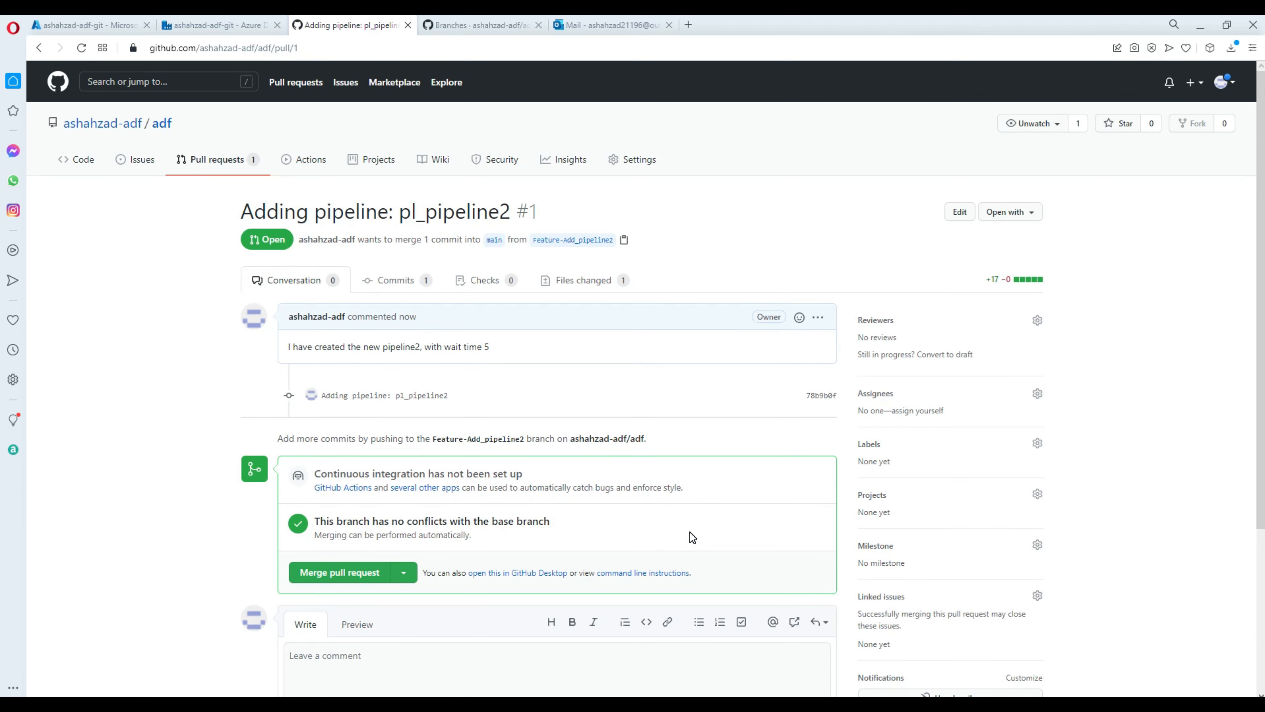
# Merge and confirm pull request #1 from Feature-Add_pipeline2 into main.
pyautogui.scroll(-3, 690, 532)
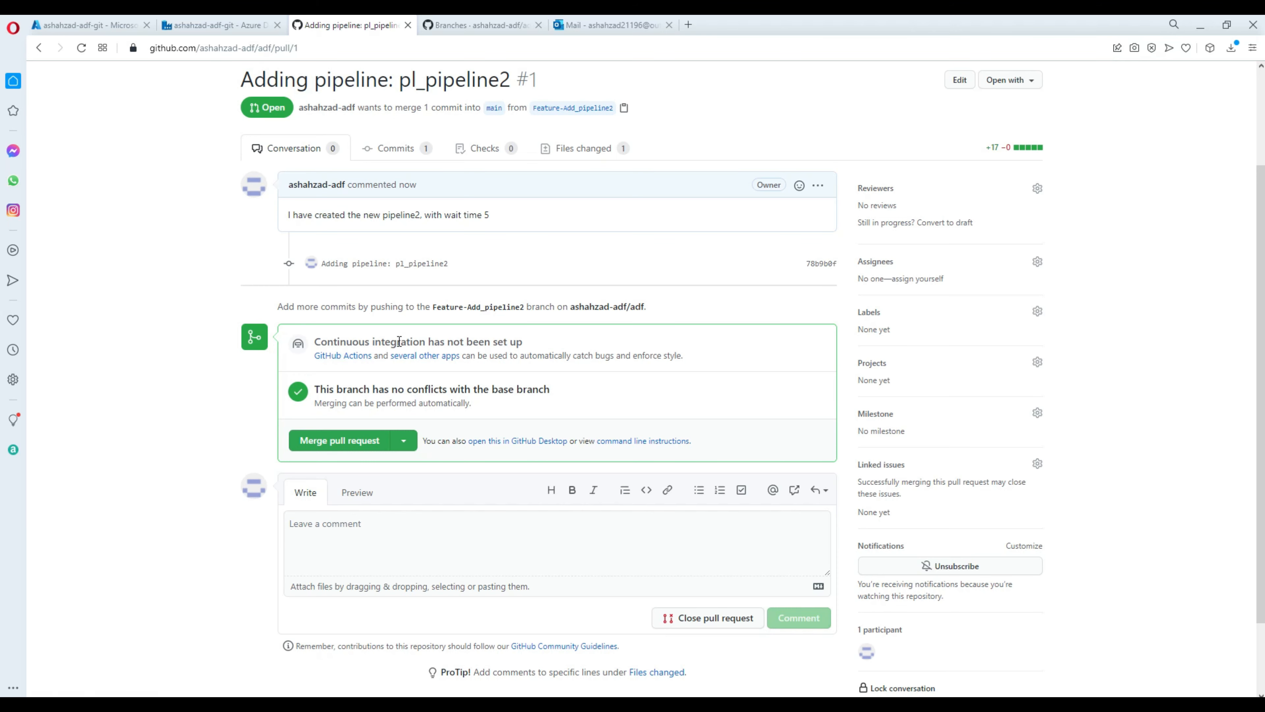
pyautogui.click(328, 441)
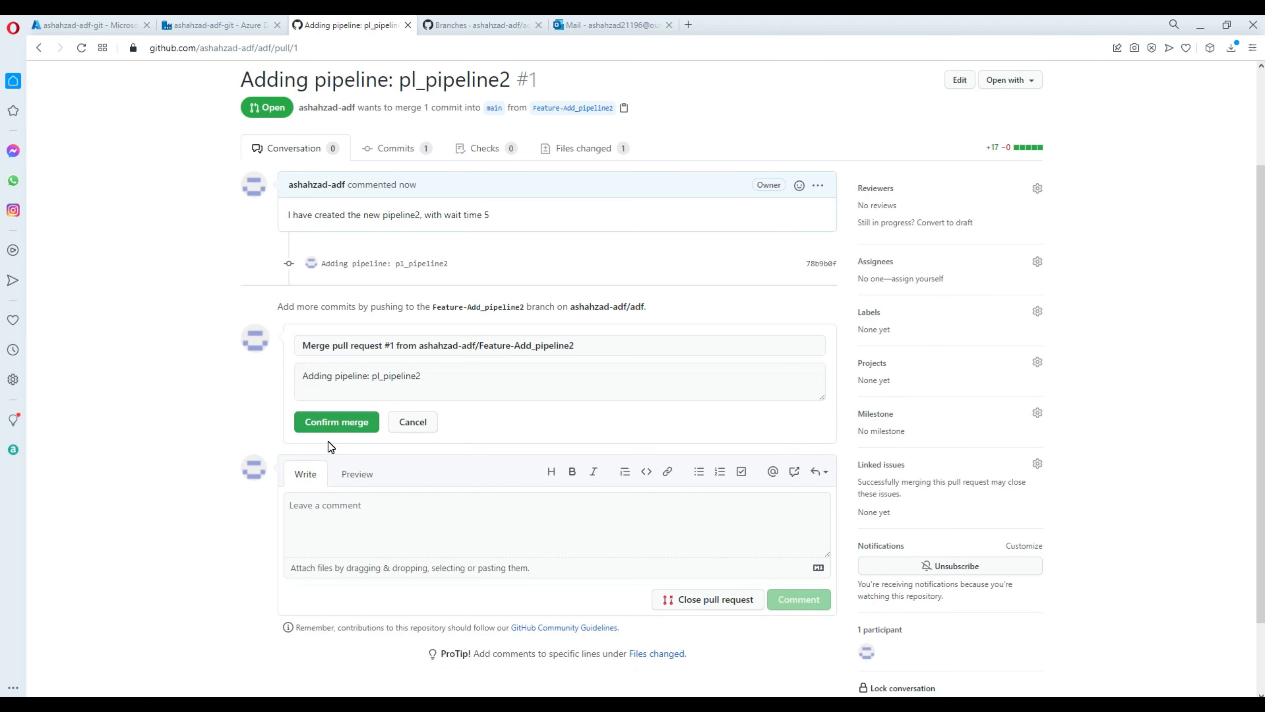
pyautogui.click(343, 429)
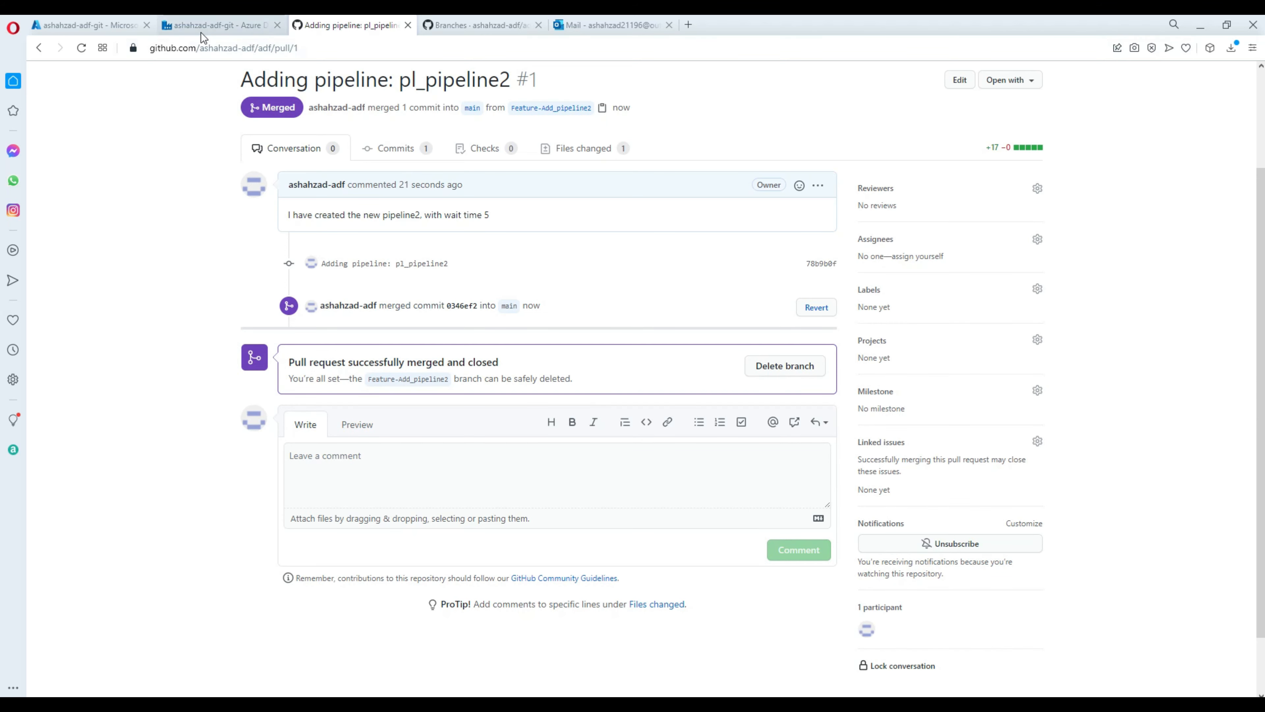
pyautogui.scroll(3, 225, 156)
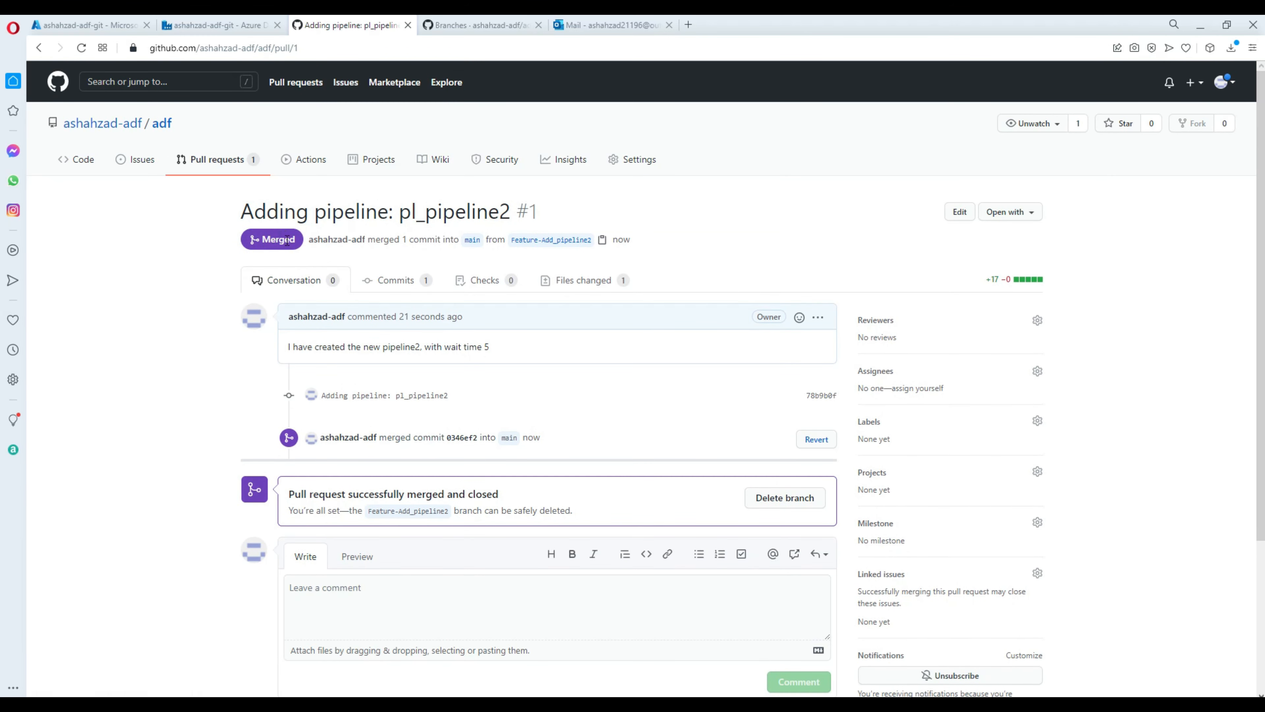
# View main's pipeline folder, listing pl_pipeline2.json and pl_wait.json, then go back to Data Factory.
pyautogui.click(163, 127)
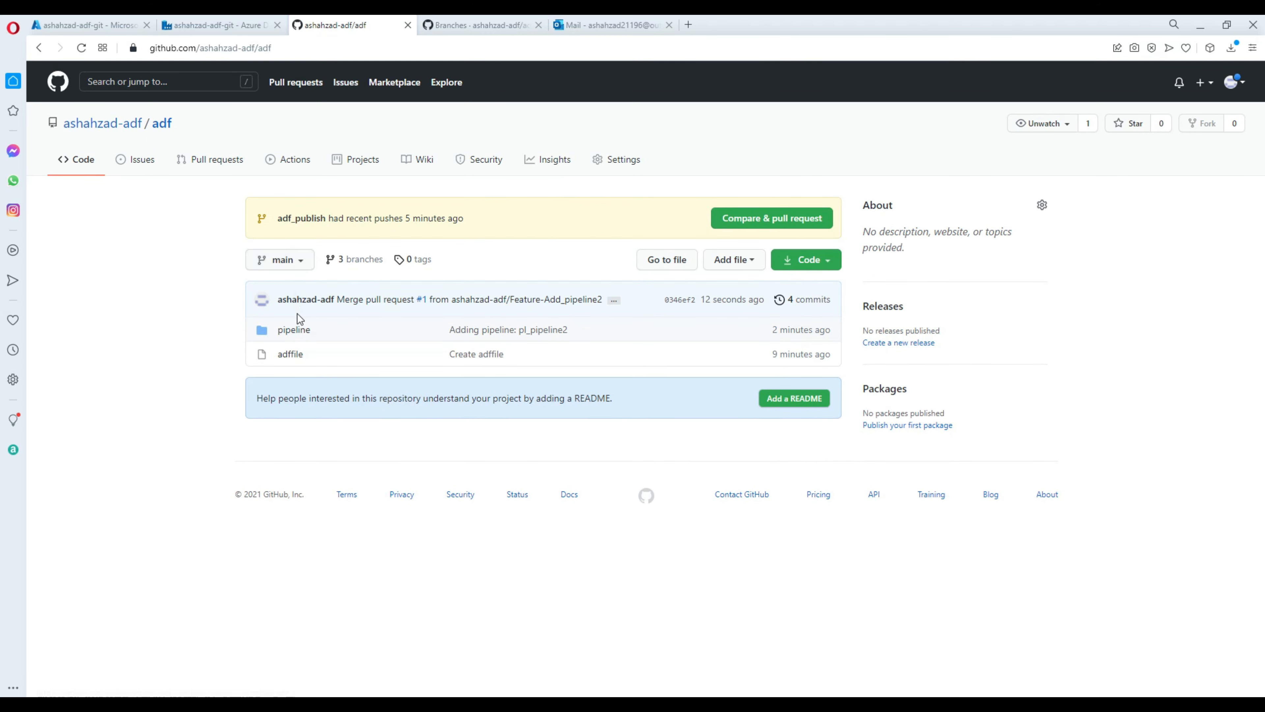
pyautogui.click(300, 331)
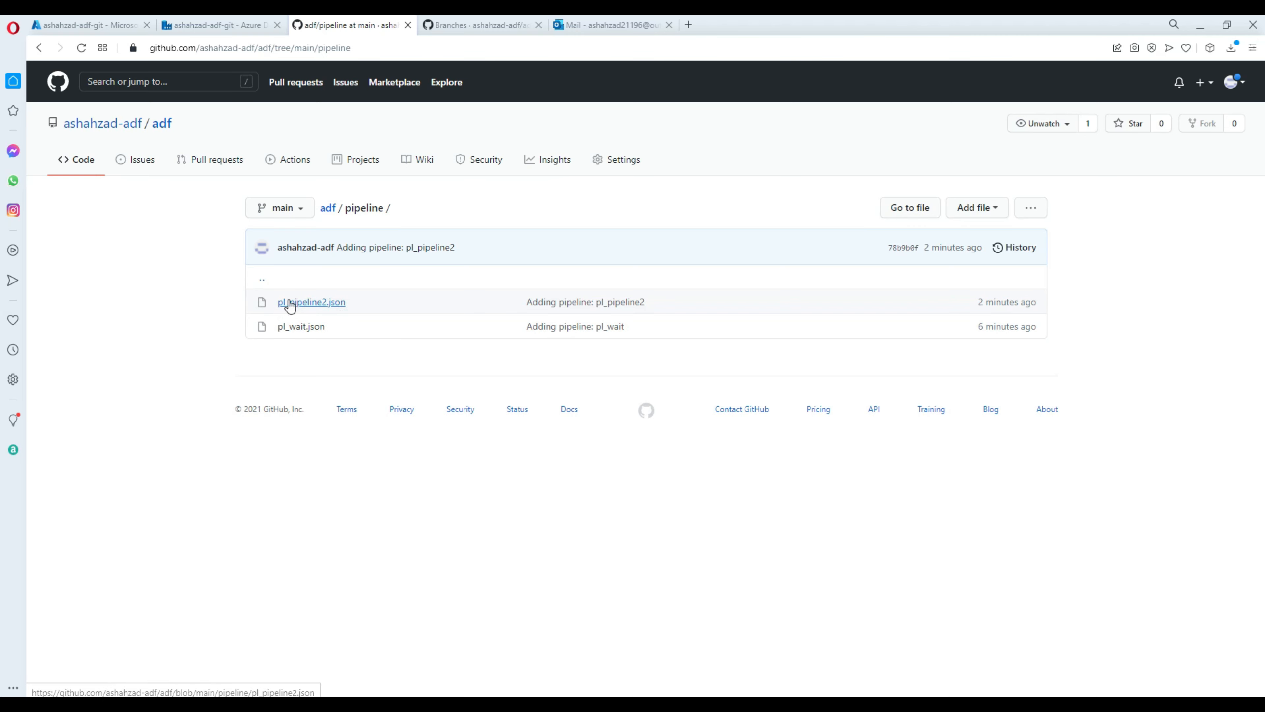
pyautogui.click(214, 23)
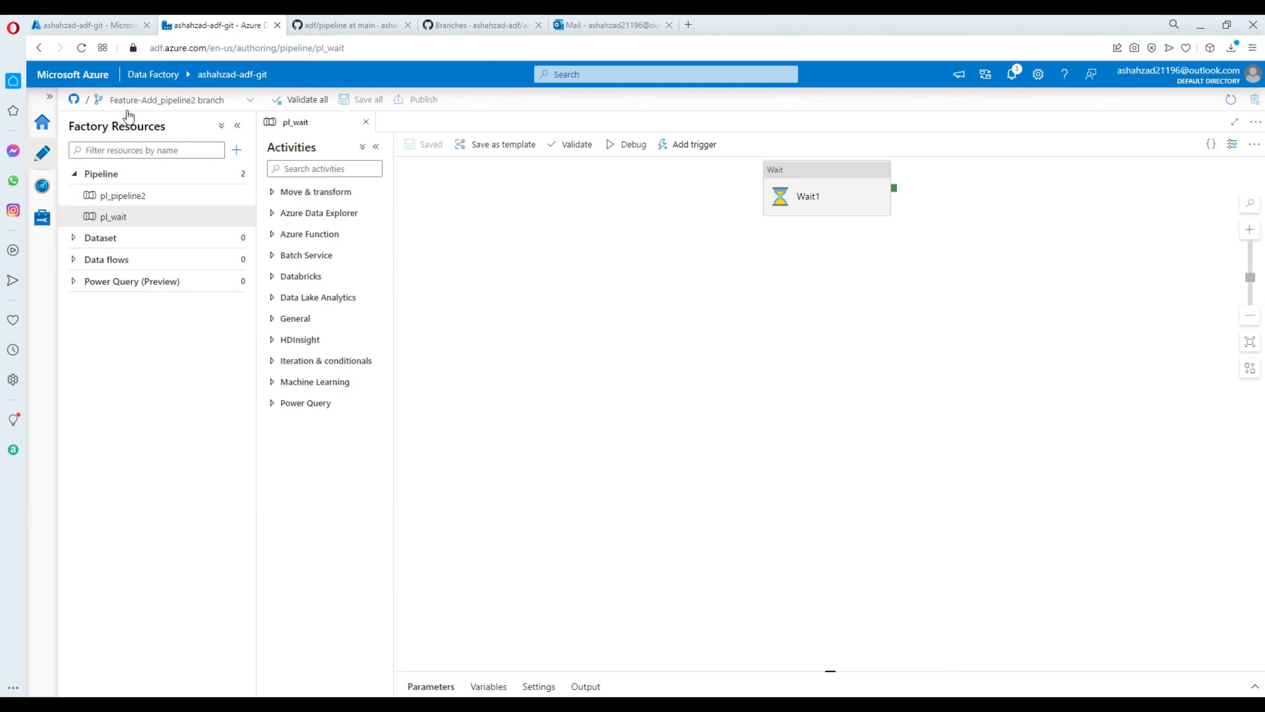
# Switch the factory to the main branch and view pl_pipeline2 alongside pl_wait.
pyautogui.click(163, 108)
pyautogui.click(117, 137)
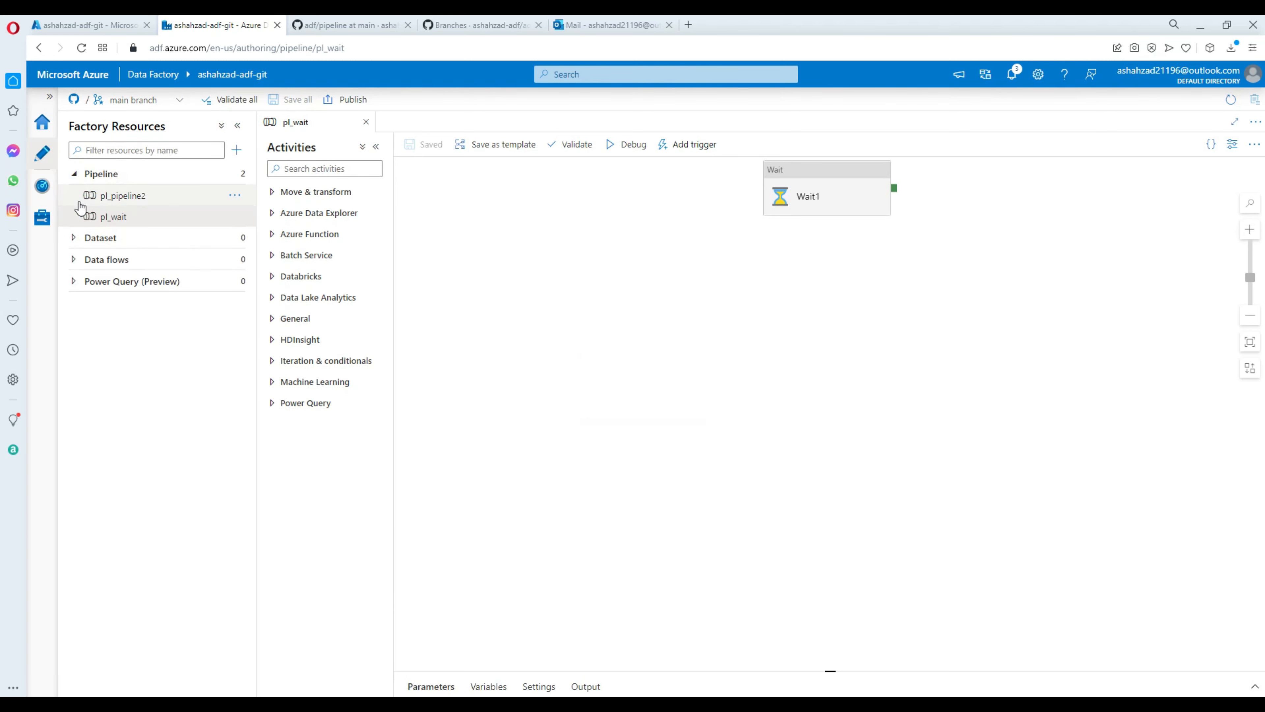
pyautogui.click(95, 202)
pyautogui.click(101, 217)
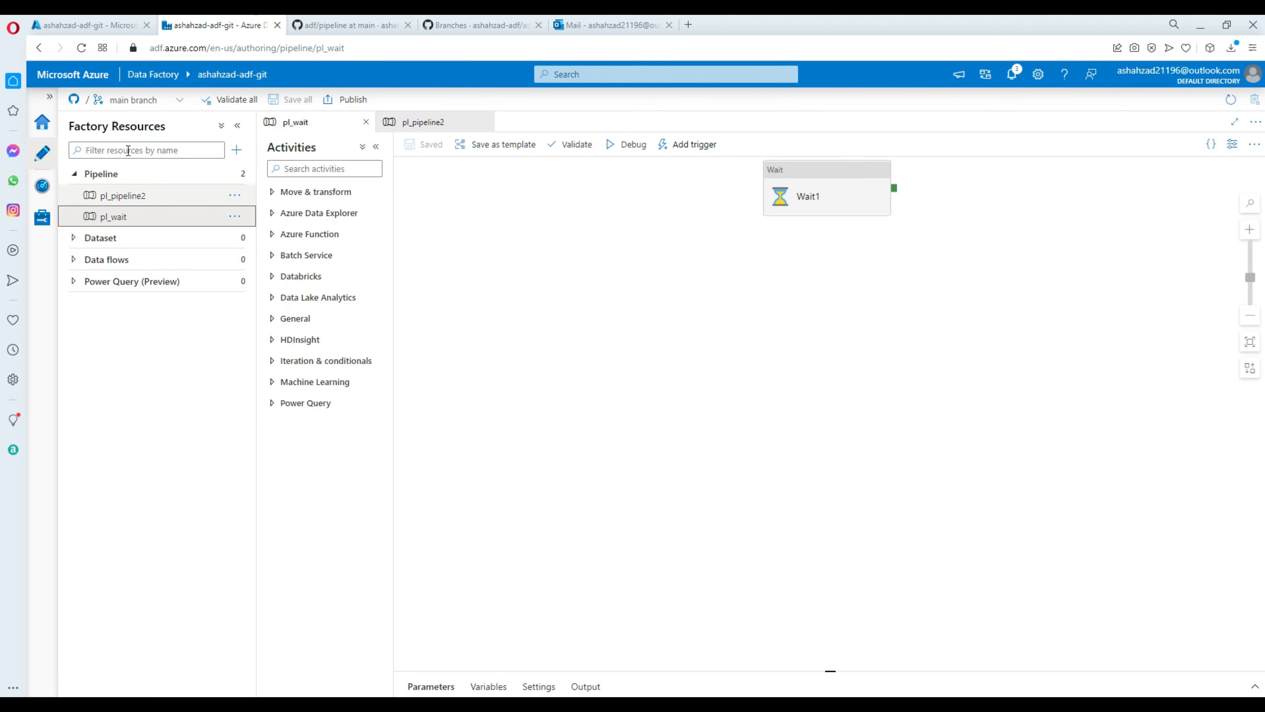
pyautogui.click(174, 106)
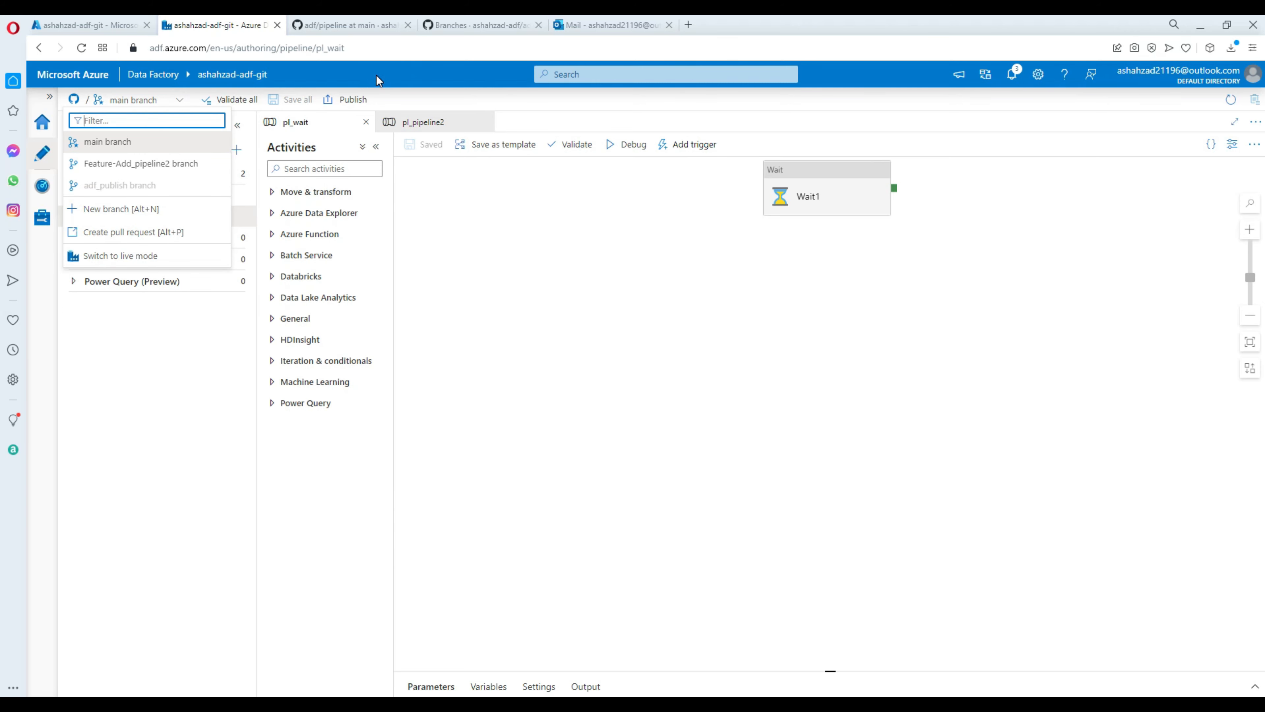
# Recheck the GitHub pipeline folder, then return to Data Factory's branch list.
pyautogui.click(362, 28)
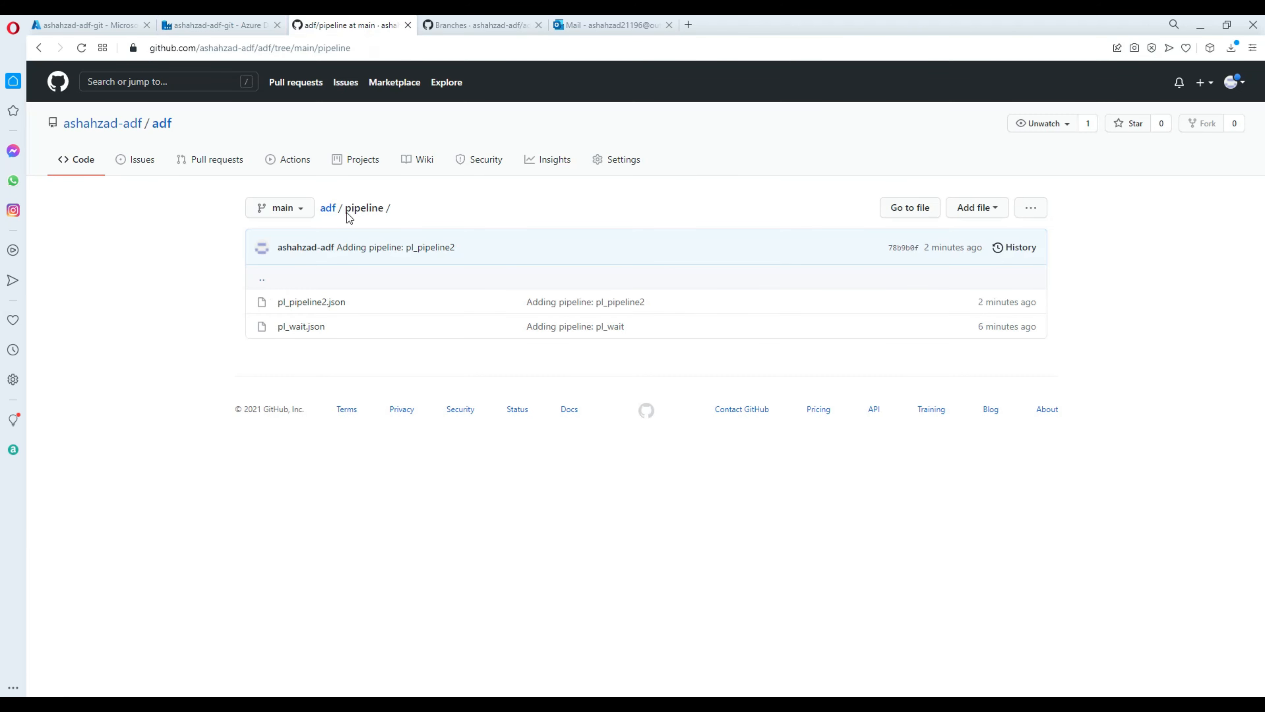
pyautogui.click(234, 27)
pyautogui.click(180, 101)
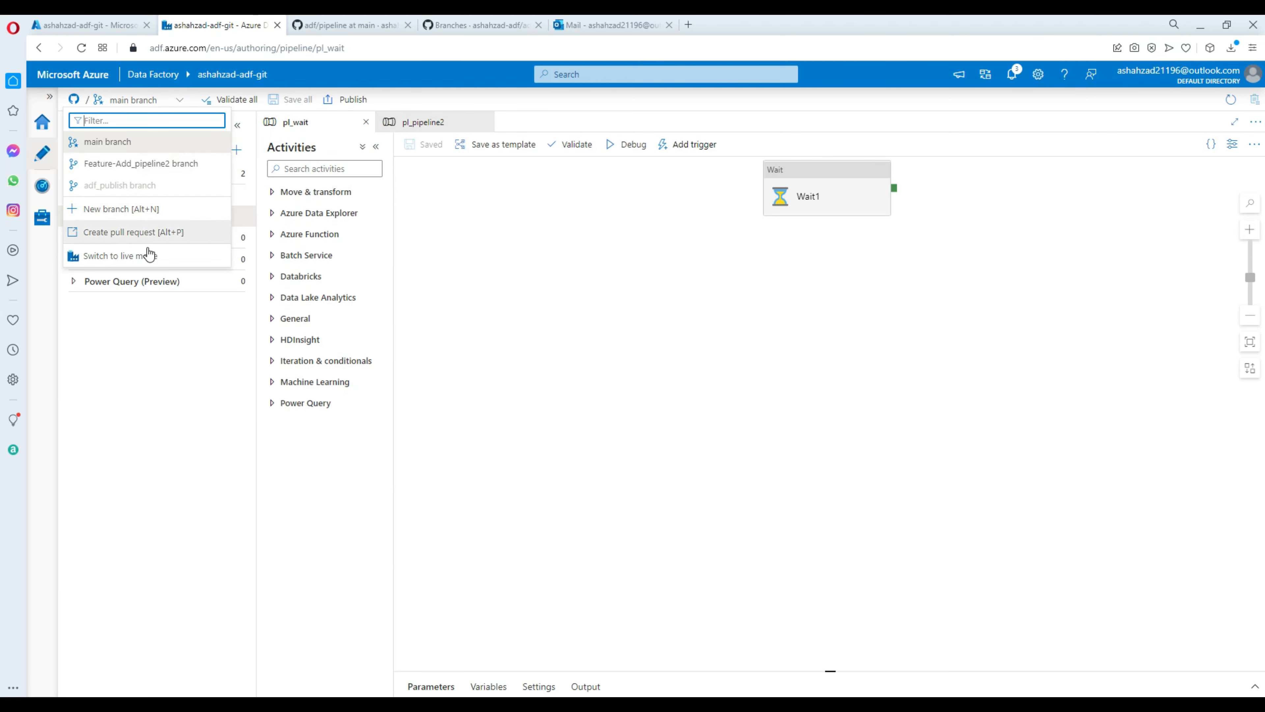
# Check live mode, which shows only pl_wait published, then return to GitHub mode.
pyautogui.click(123, 260)
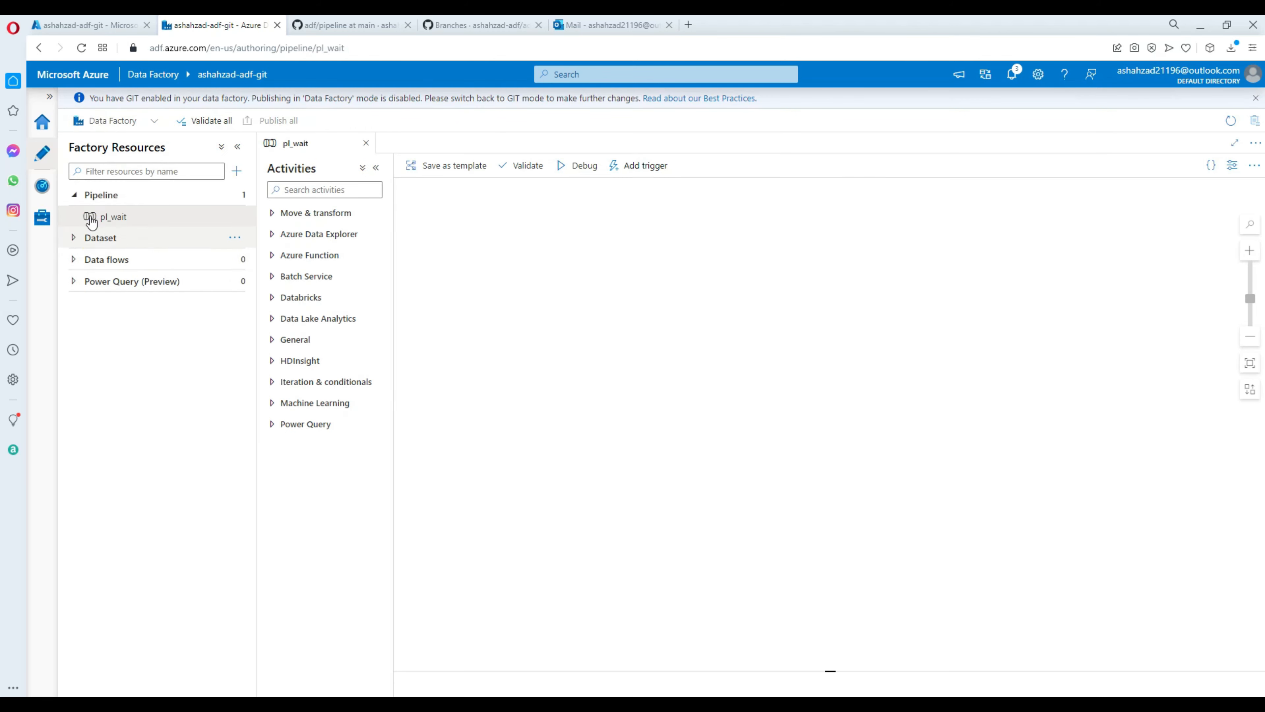
pyautogui.click(73, 197)
pyautogui.click(73, 197)
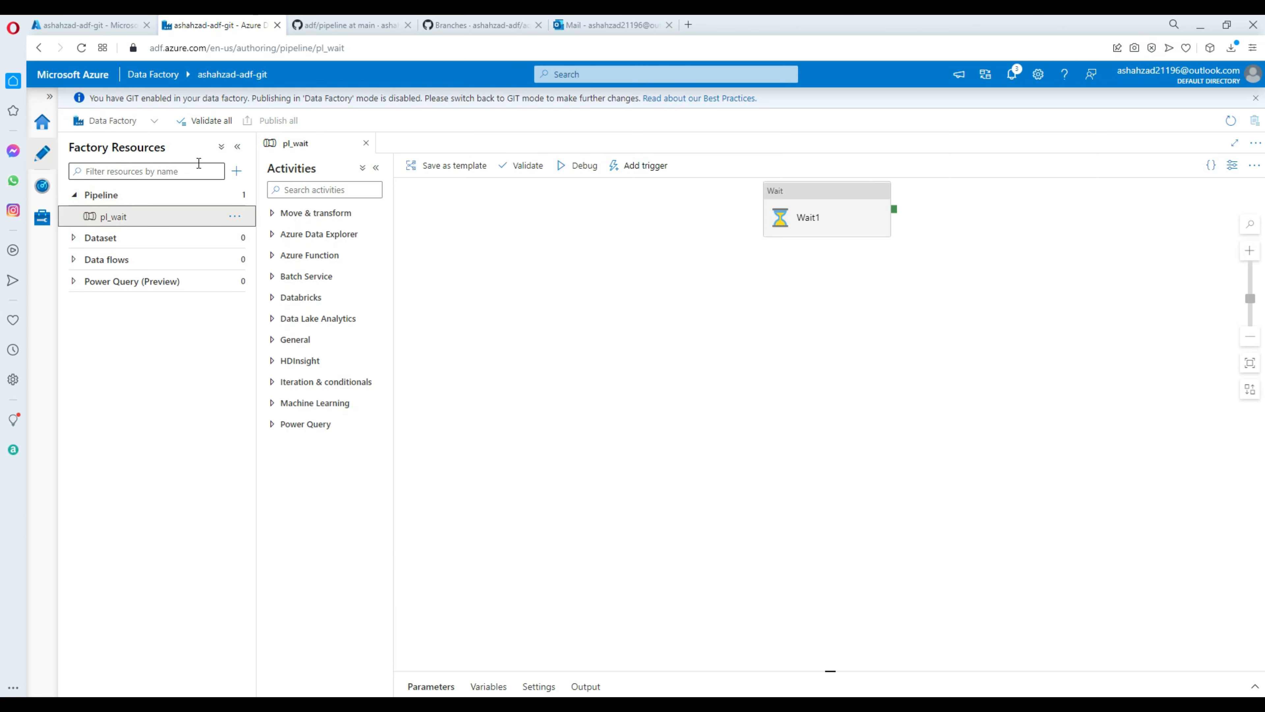
pyautogui.click(154, 121)
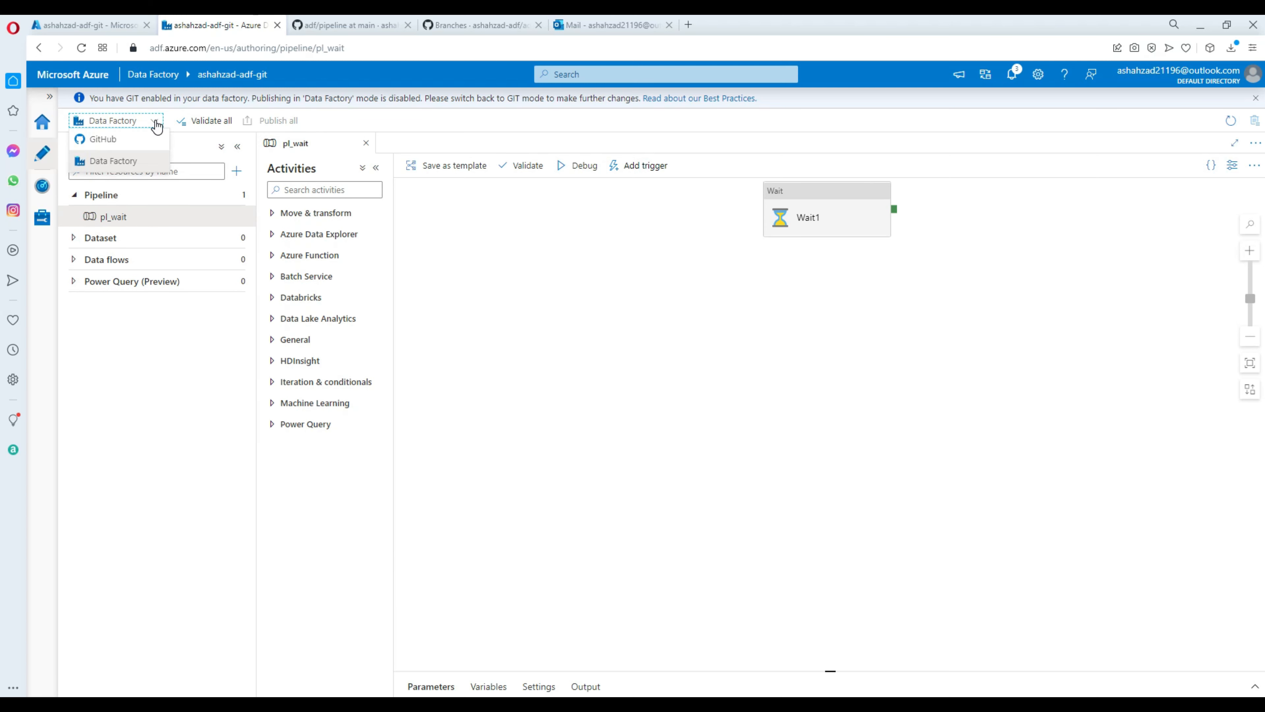
pyautogui.click(125, 140)
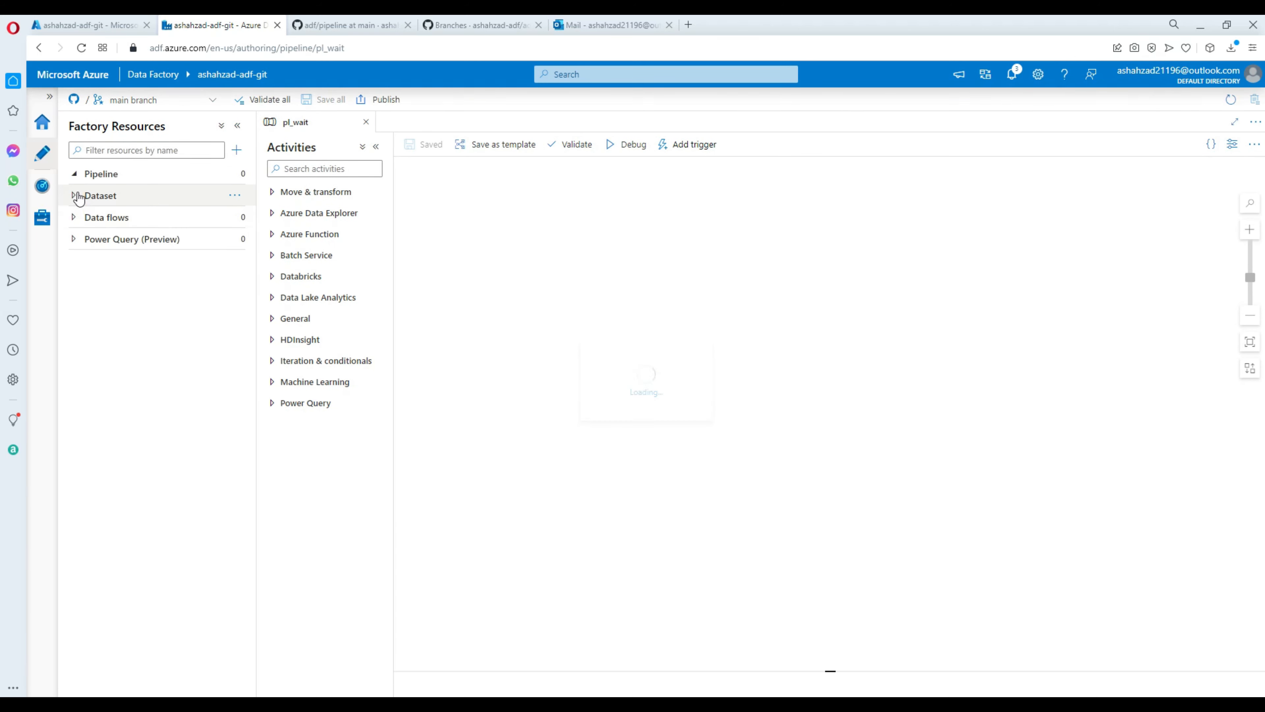
# Bring up pl_pipeline2 from main's Pipeline list in its own tab and review the branch list.
pyautogui.click(75, 174)
pyautogui.click(75, 175)
pyautogui.click(102, 199)
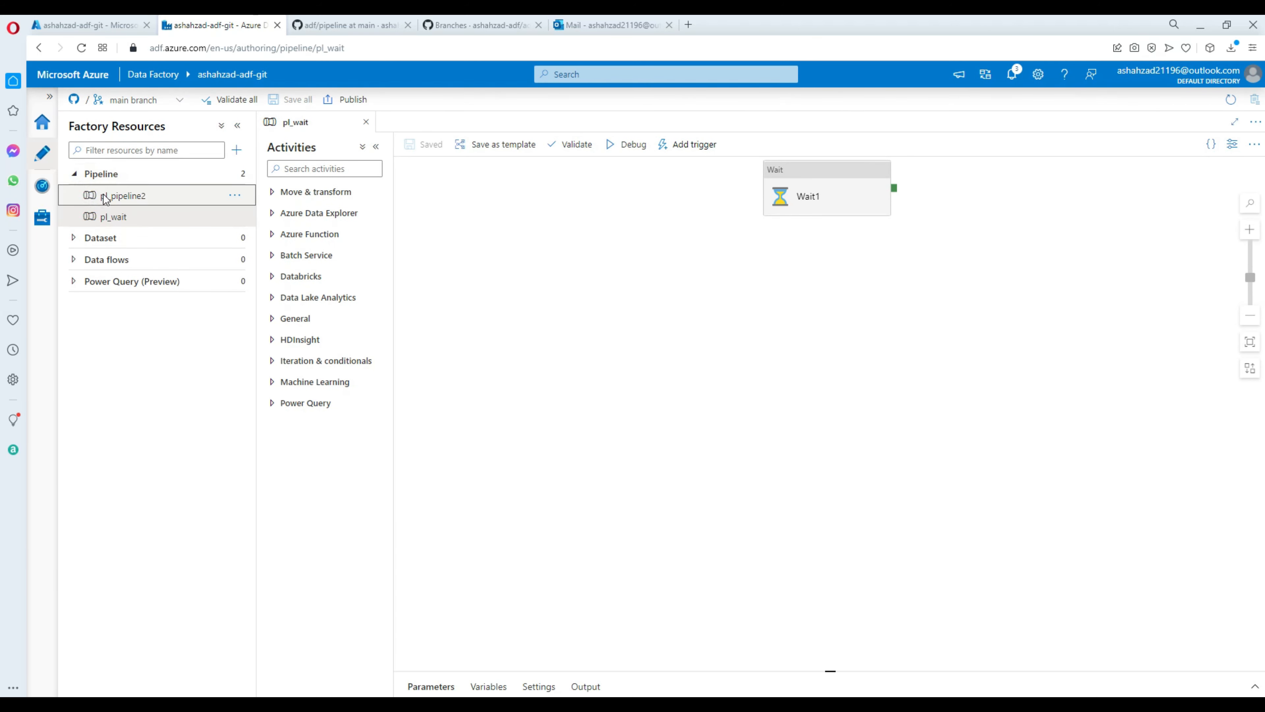
pyautogui.click(76, 175)
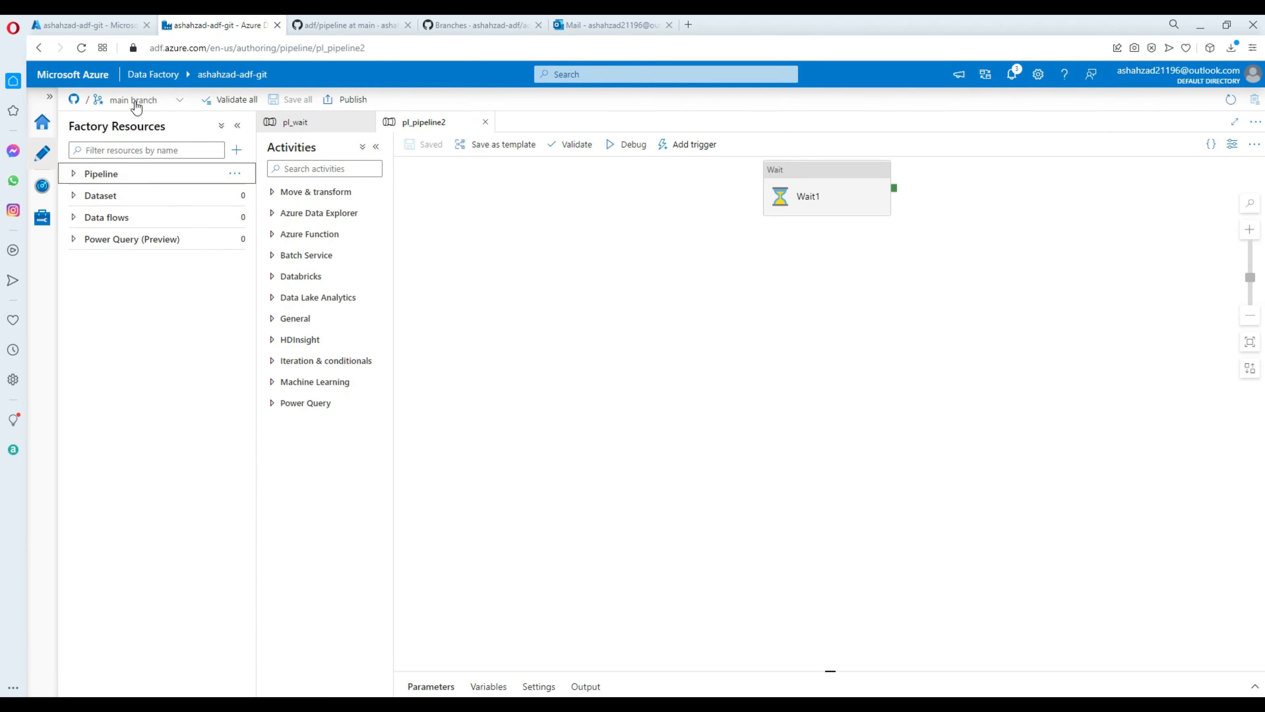
pyautogui.click(173, 105)
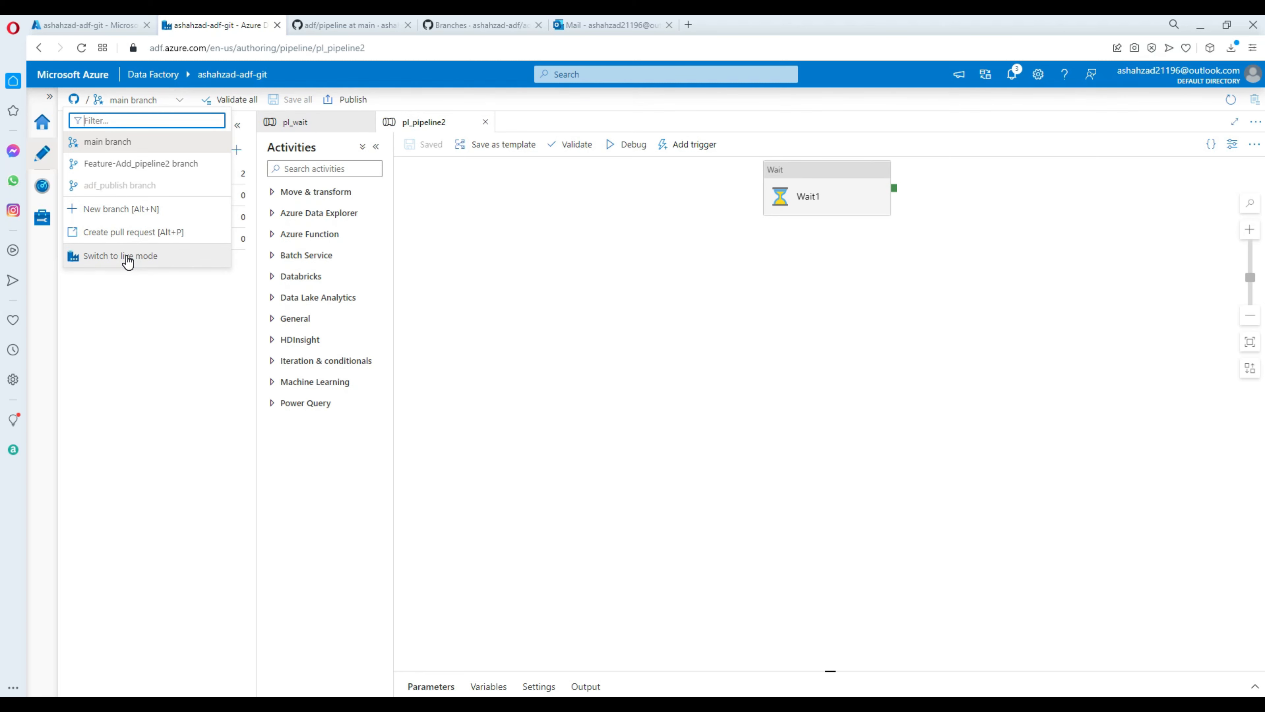
pyautogui.click(454, 173)
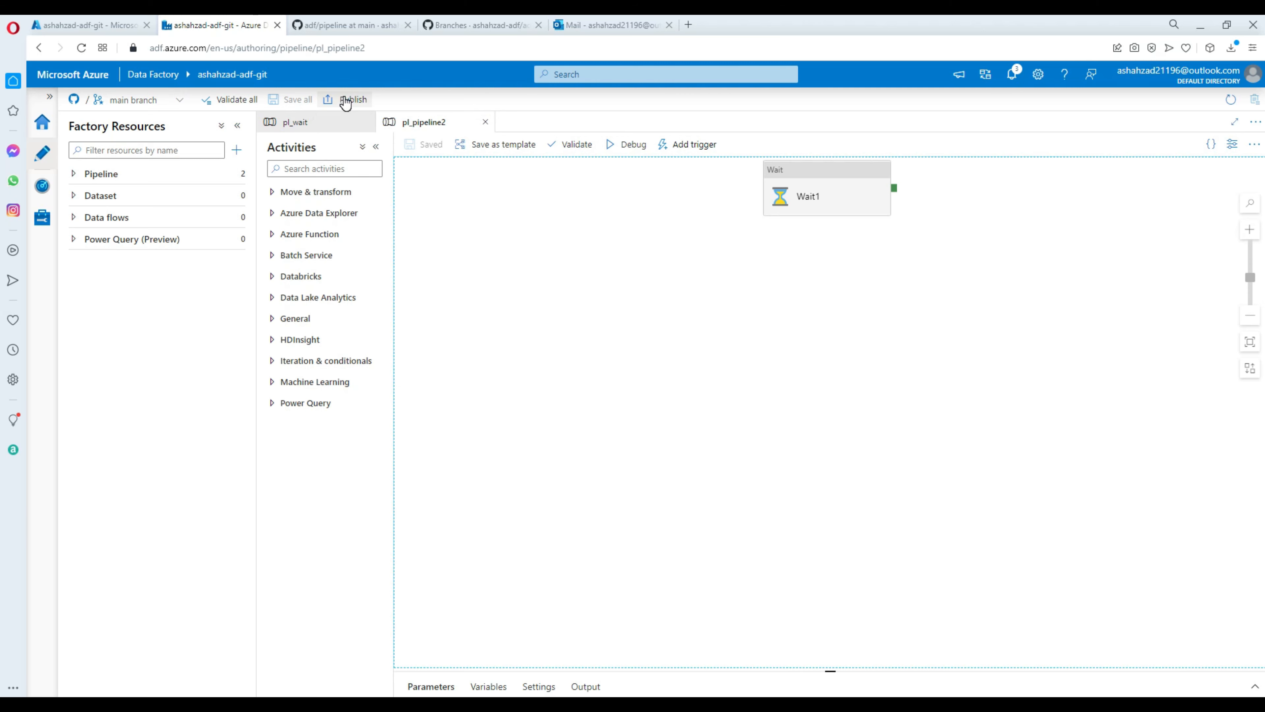
pyautogui.click(158, 101)
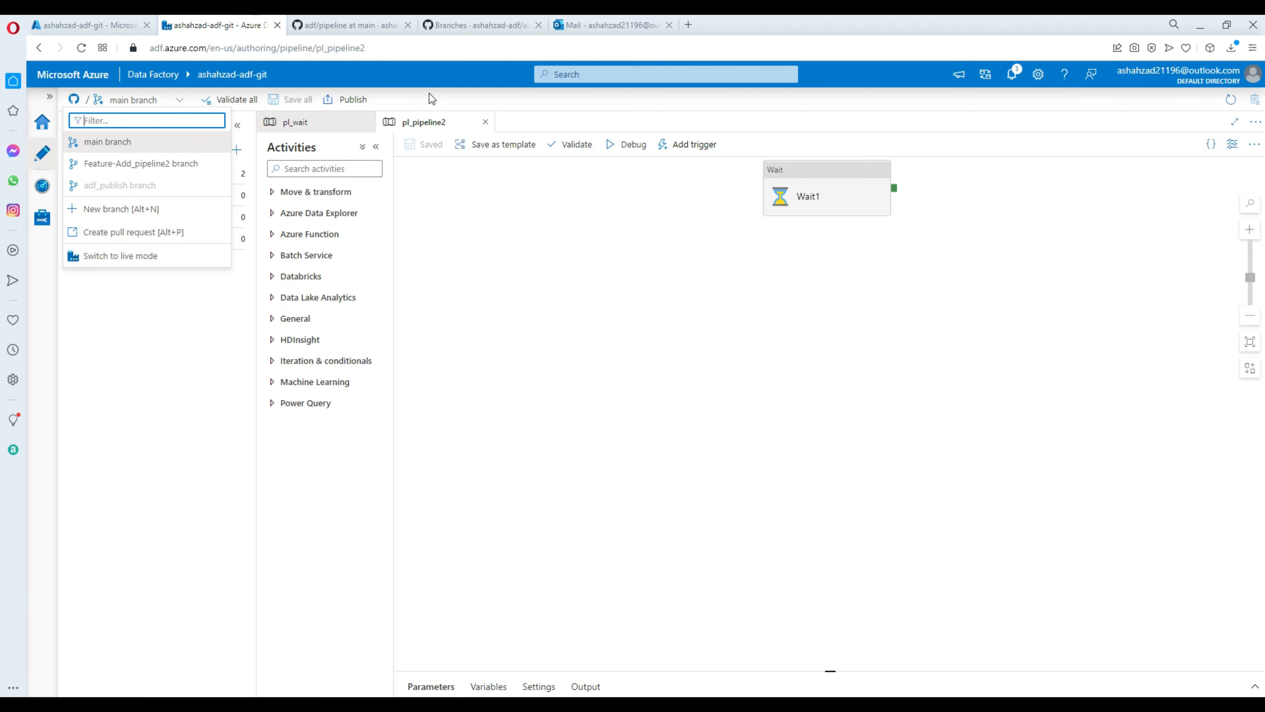
# Publish pl_pipeline2 from main after reviewing it in Pending changes.
pyautogui.click(359, 102)
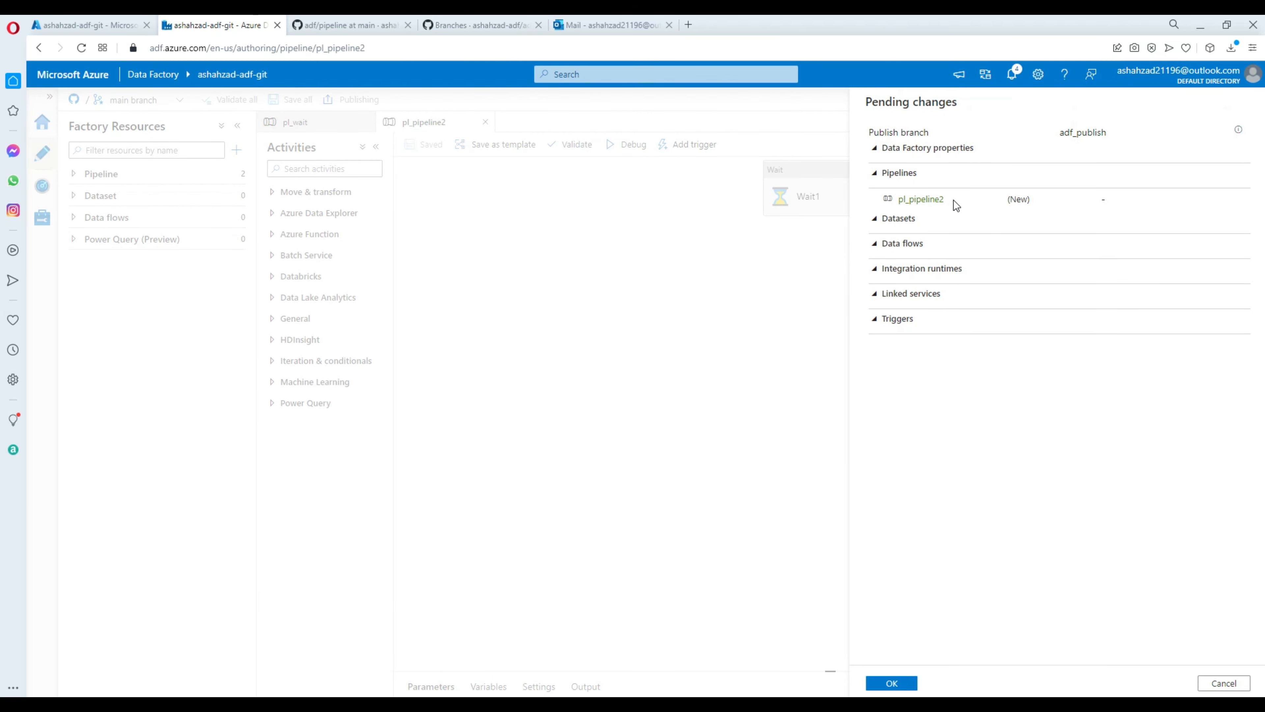
pyautogui.click(902, 199)
pyautogui.moveTo(945, 199); pyautogui.dragTo(896, 199)
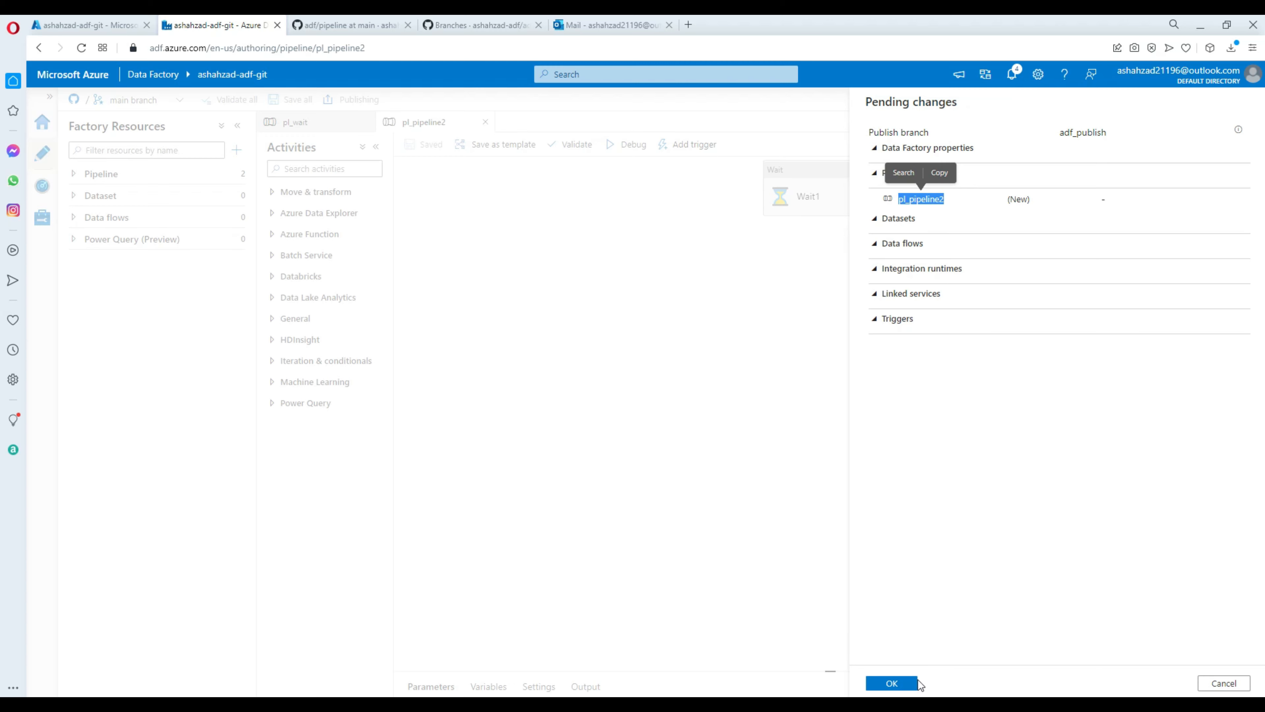
pyautogui.click(900, 687)
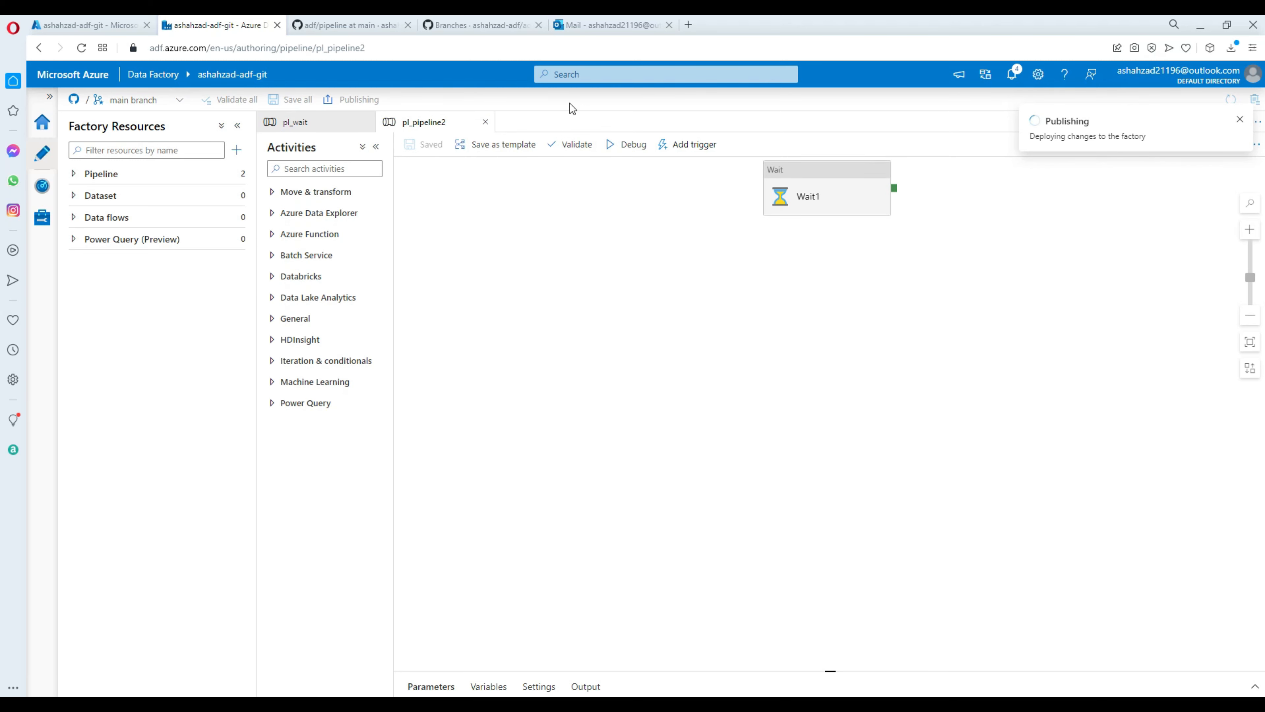
pyautogui.click(349, 26)
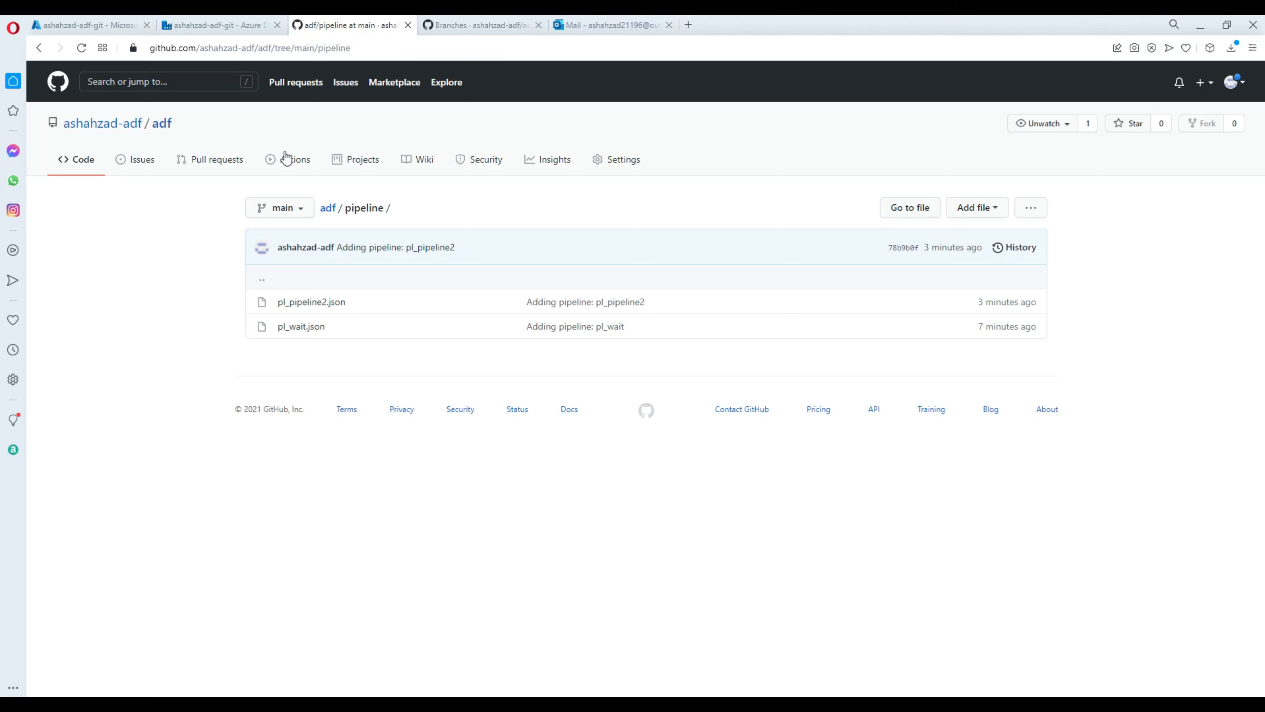
# Show the adf_publish branch's commit history in GitHub with the new ARM template commit.
pyautogui.click(310, 247)
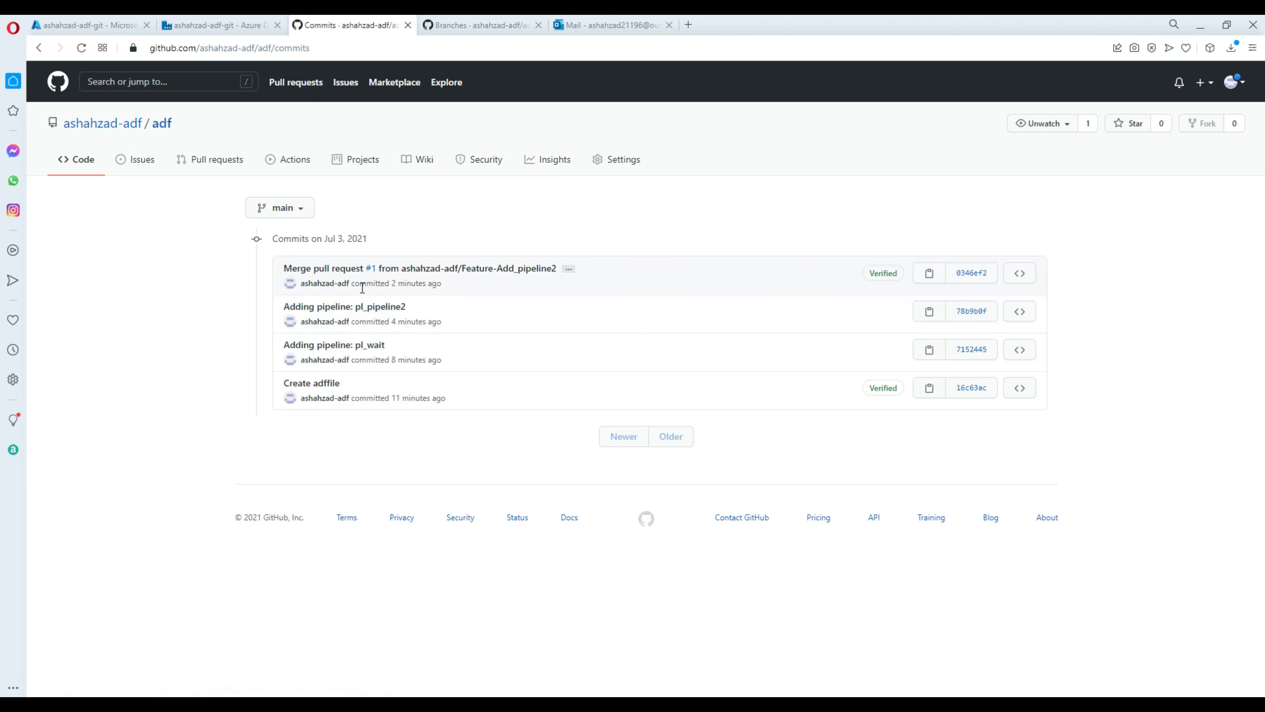
pyautogui.click(299, 208)
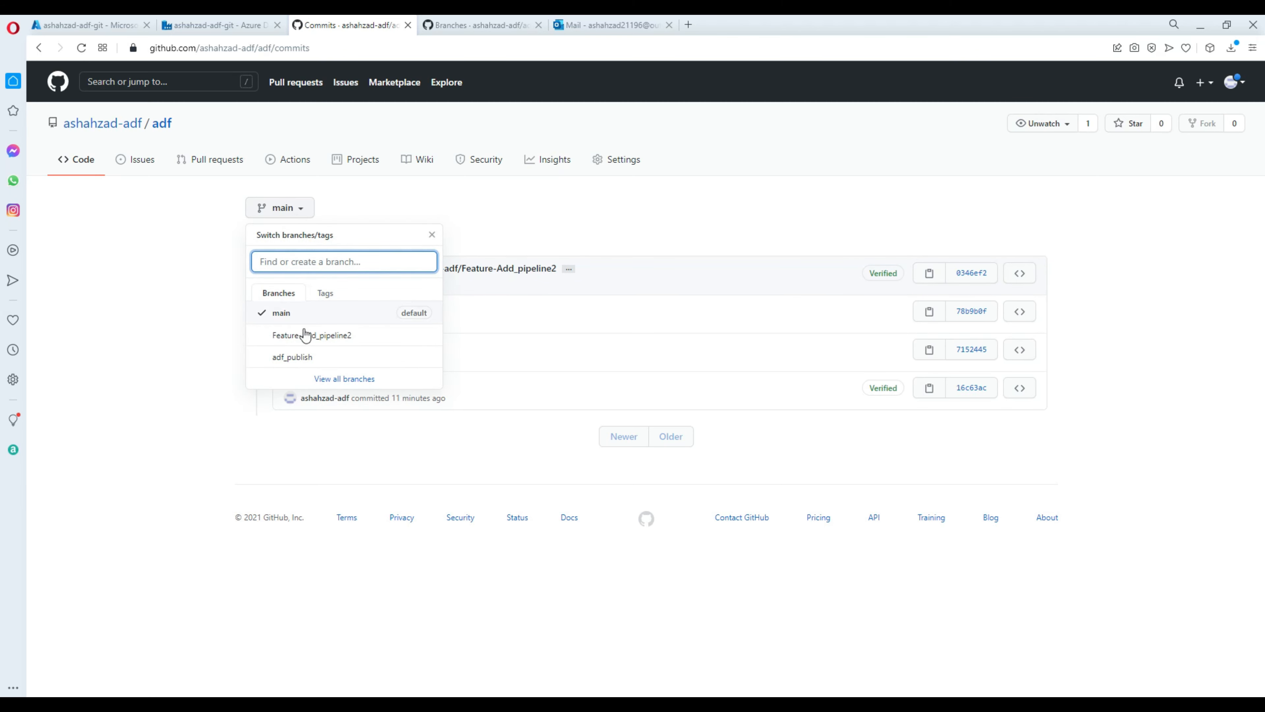
pyautogui.click(297, 357)
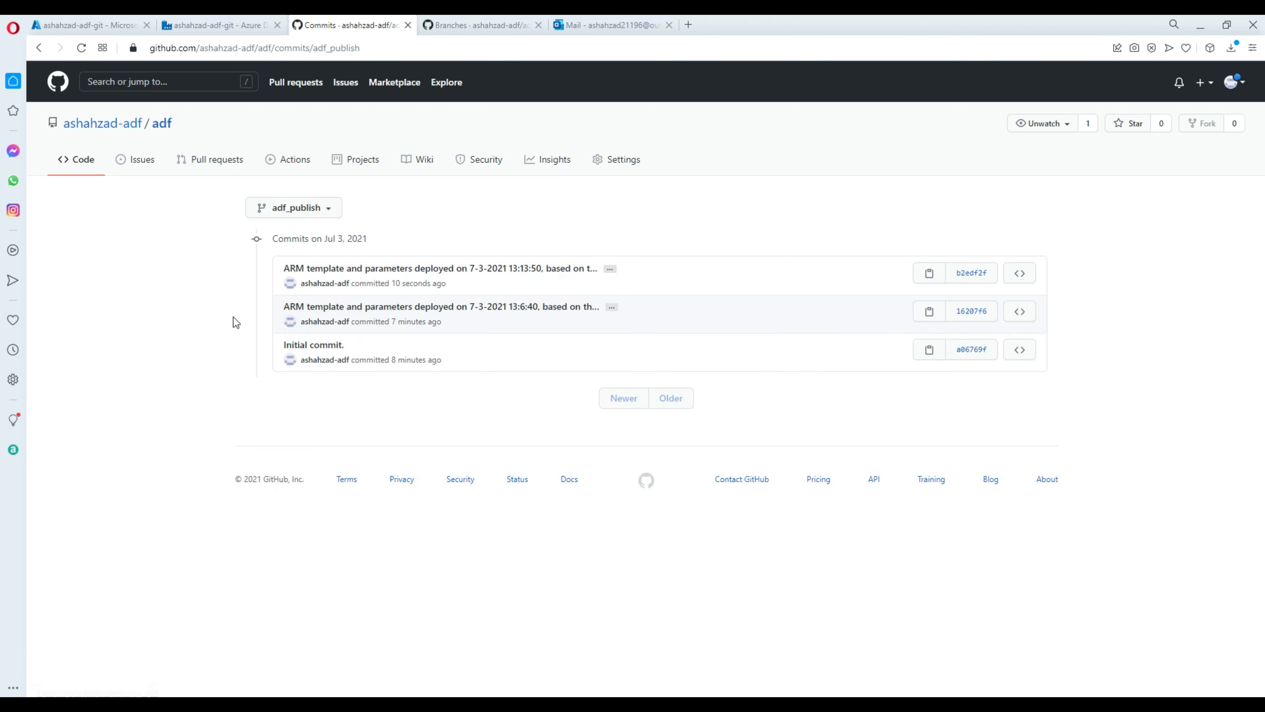
pyautogui.click(219, 26)
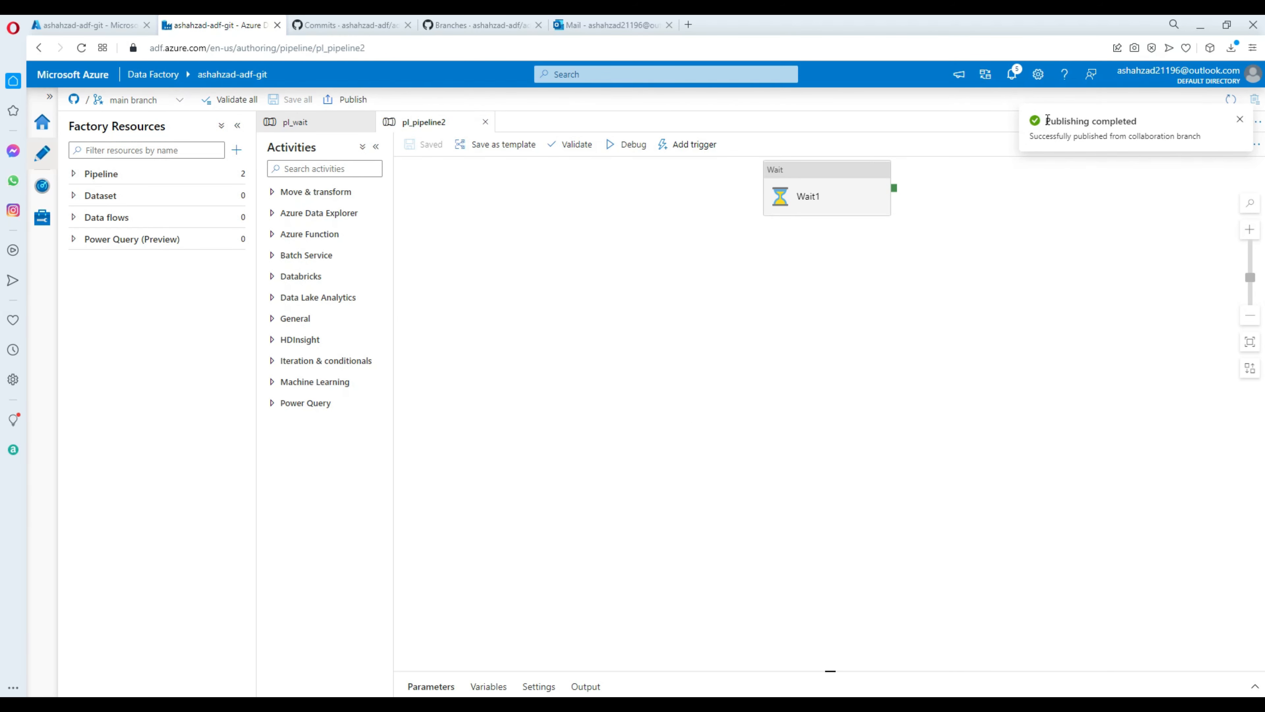
# Review the Publishing completed and ARM template generation notifications, then check the branch list.
pyautogui.moveTo(1047, 121); pyautogui.dragTo(1146, 123)
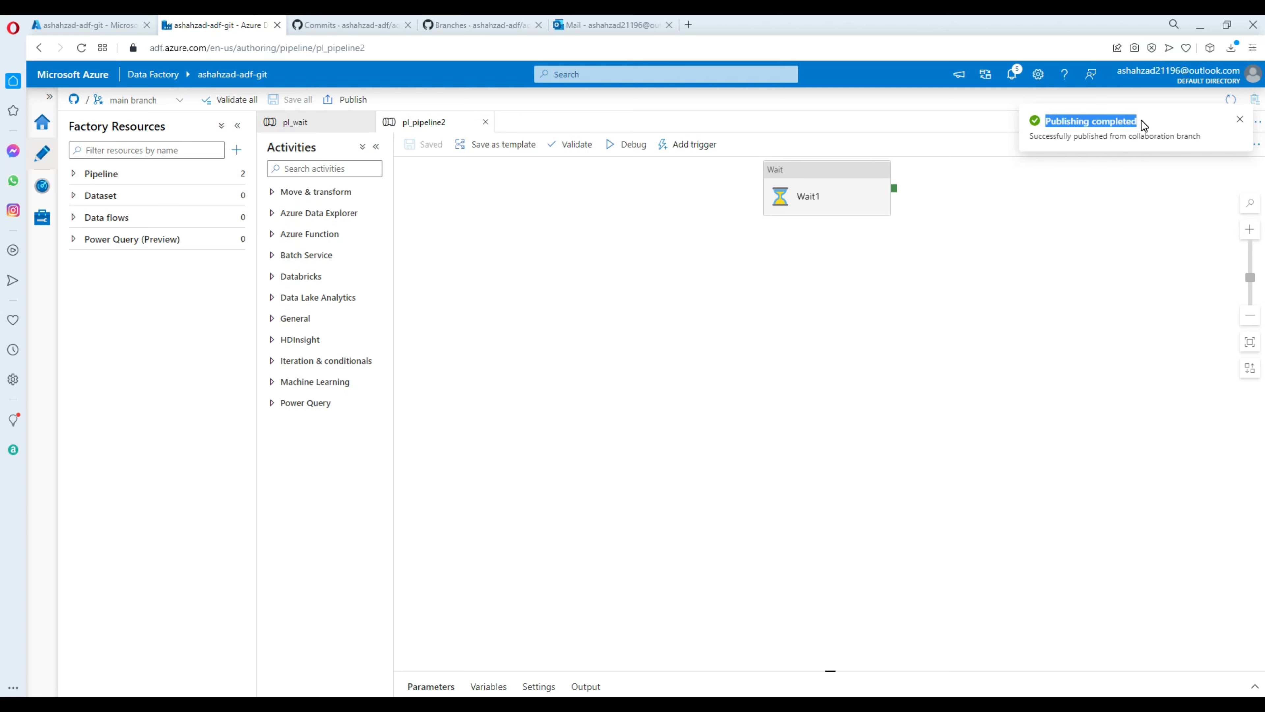
pyautogui.click(1189, 126)
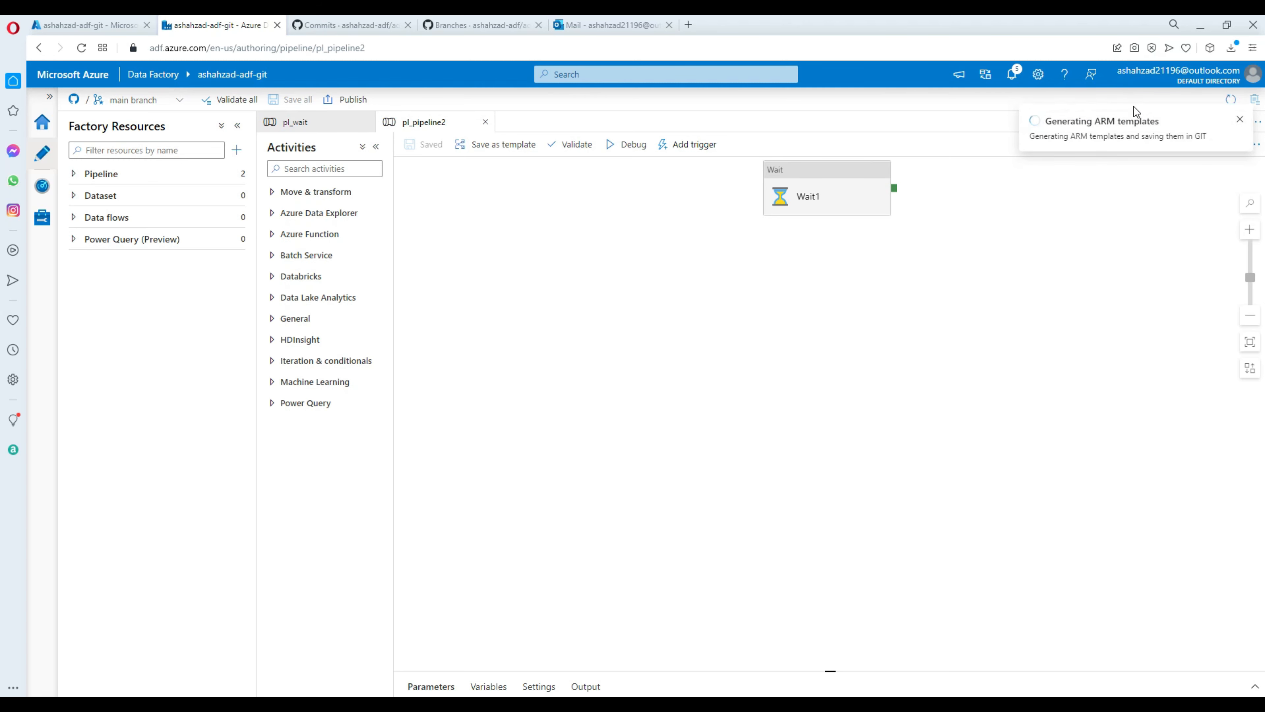
pyautogui.moveTo(1050, 120); pyautogui.dragTo(1166, 128)
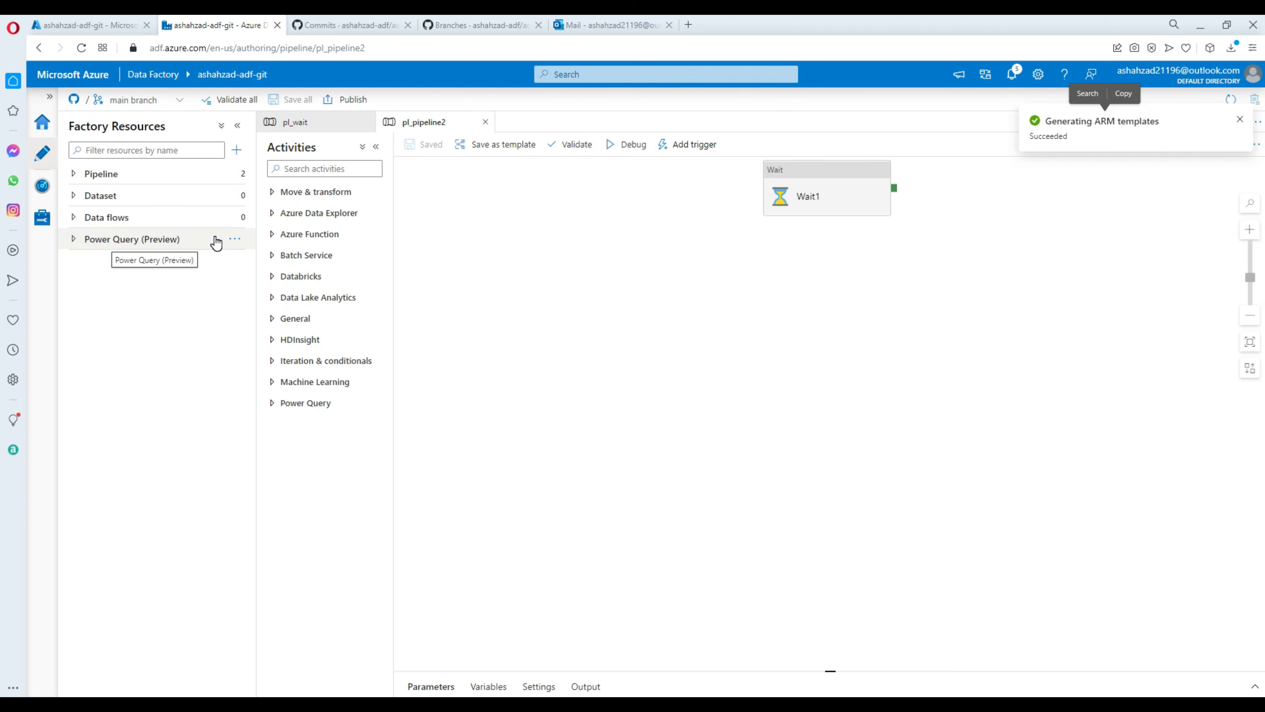
pyautogui.click(171, 101)
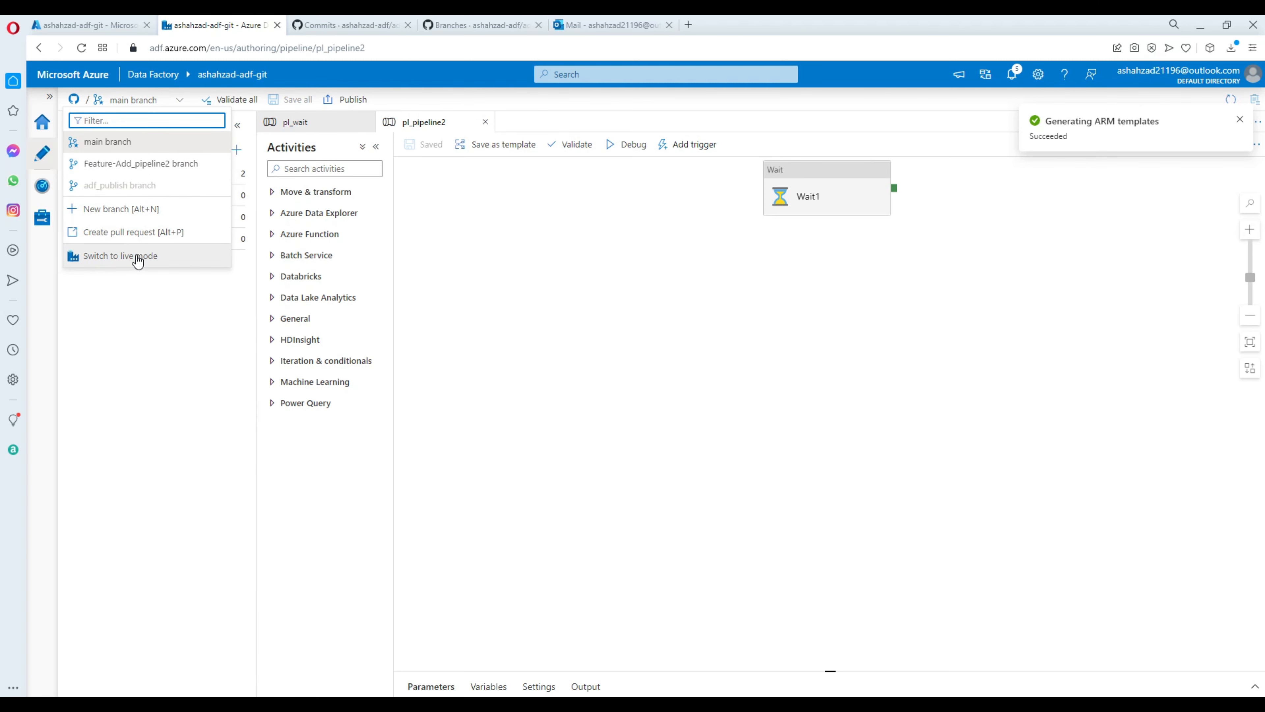
pyautogui.click(594, 158)
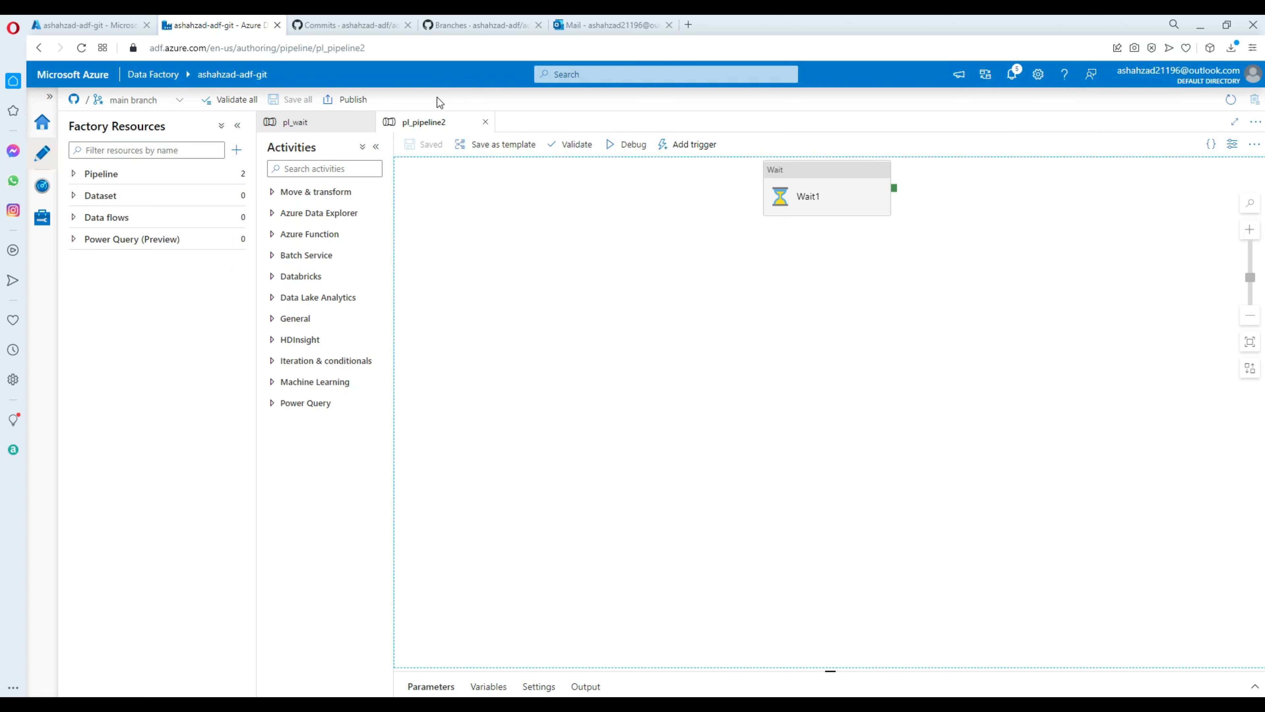
pyautogui.click(131, 102)
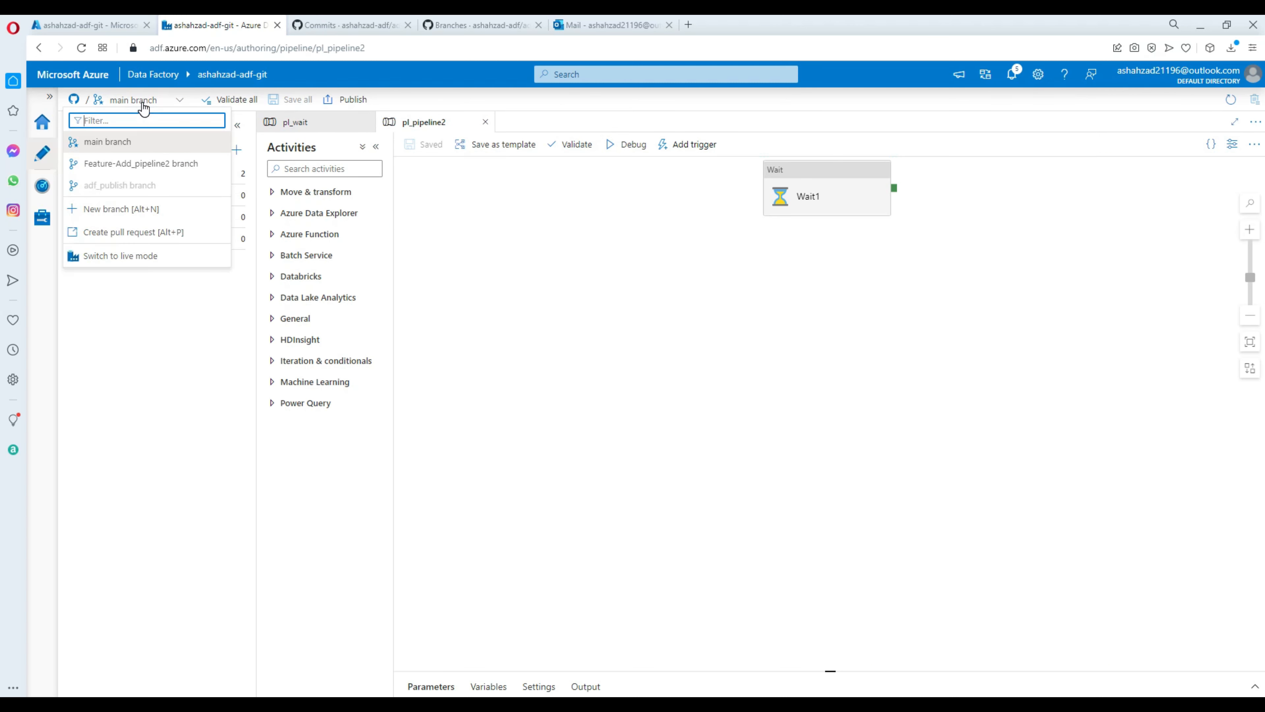
# Verify live mode lists both pl_pipeline2 and pl_wait, then return to GitHub mode on main.
pyautogui.click(137, 255)
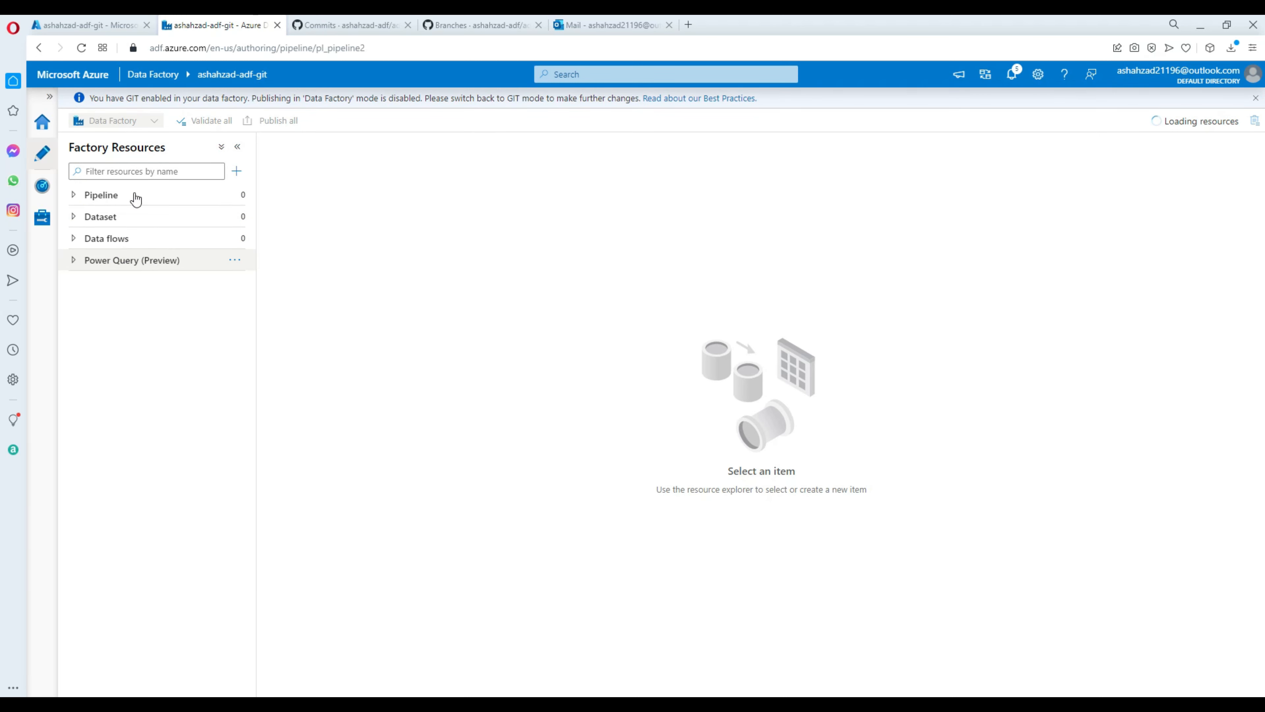
pyautogui.click(104, 194)
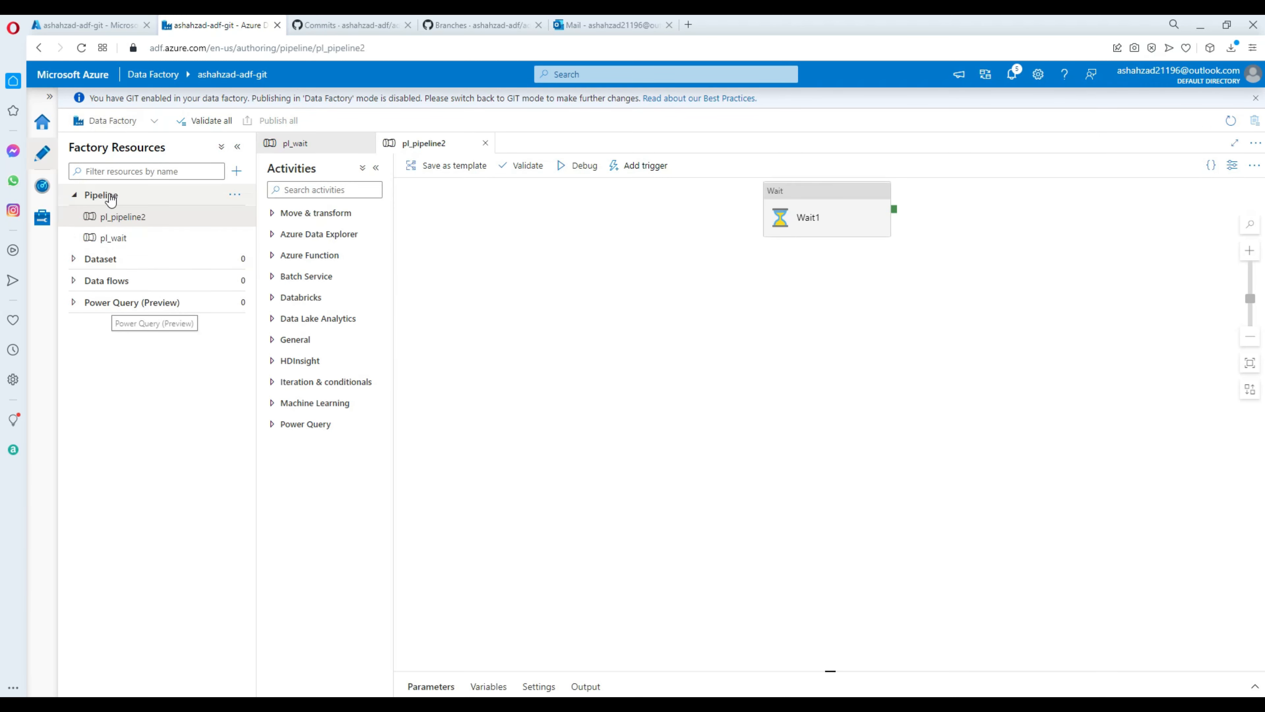
pyautogui.click(136, 237)
pyautogui.click(150, 219)
pyautogui.click(152, 238)
pyautogui.click(155, 217)
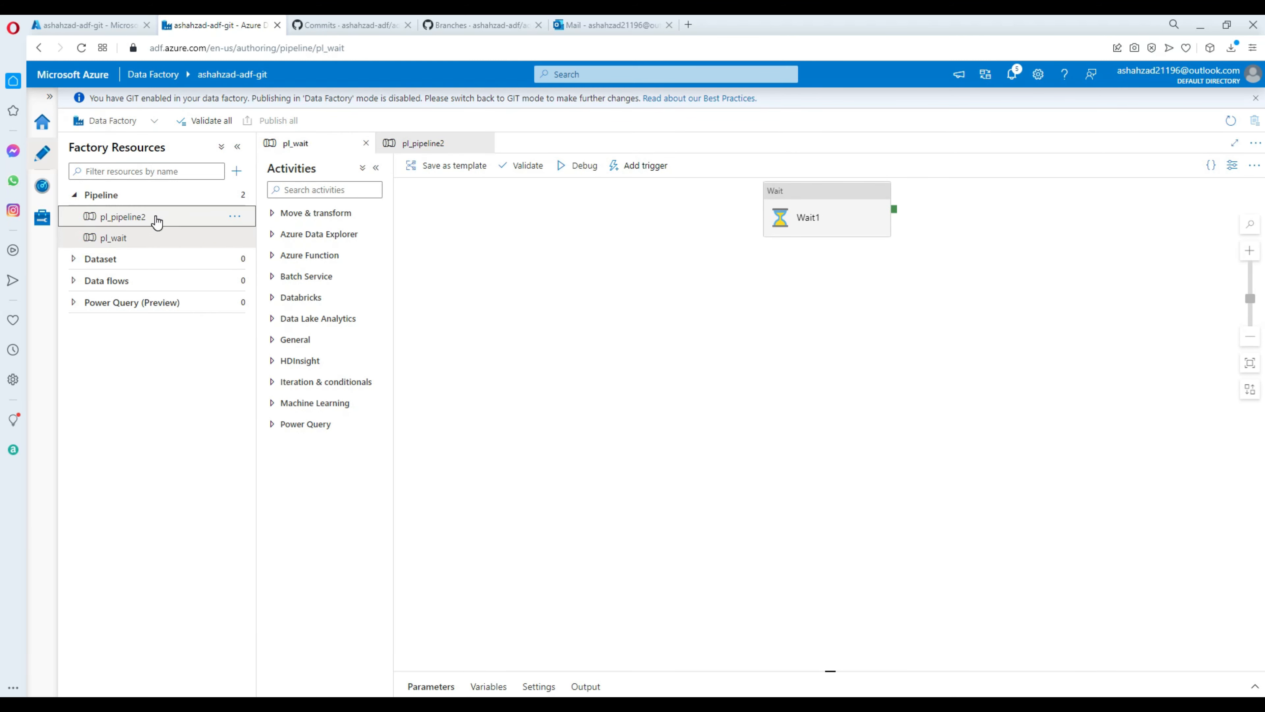
pyautogui.click(155, 237)
pyautogui.click(163, 218)
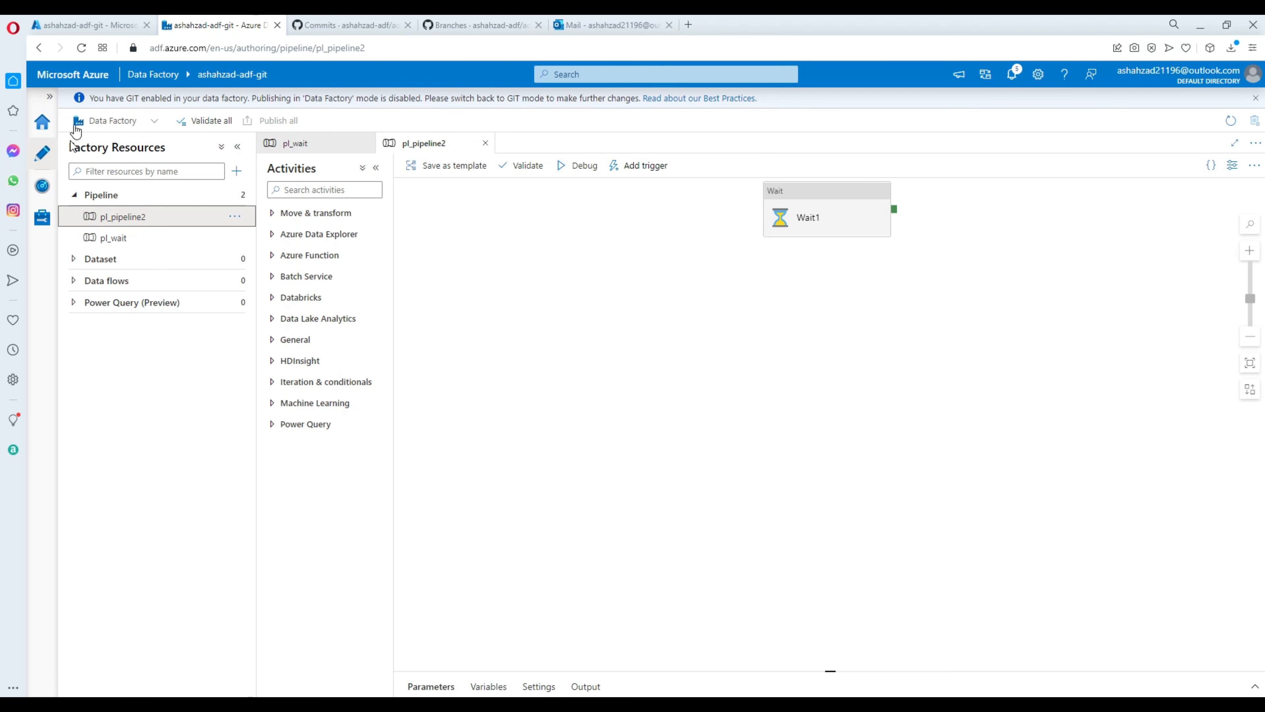
pyautogui.click(145, 122)
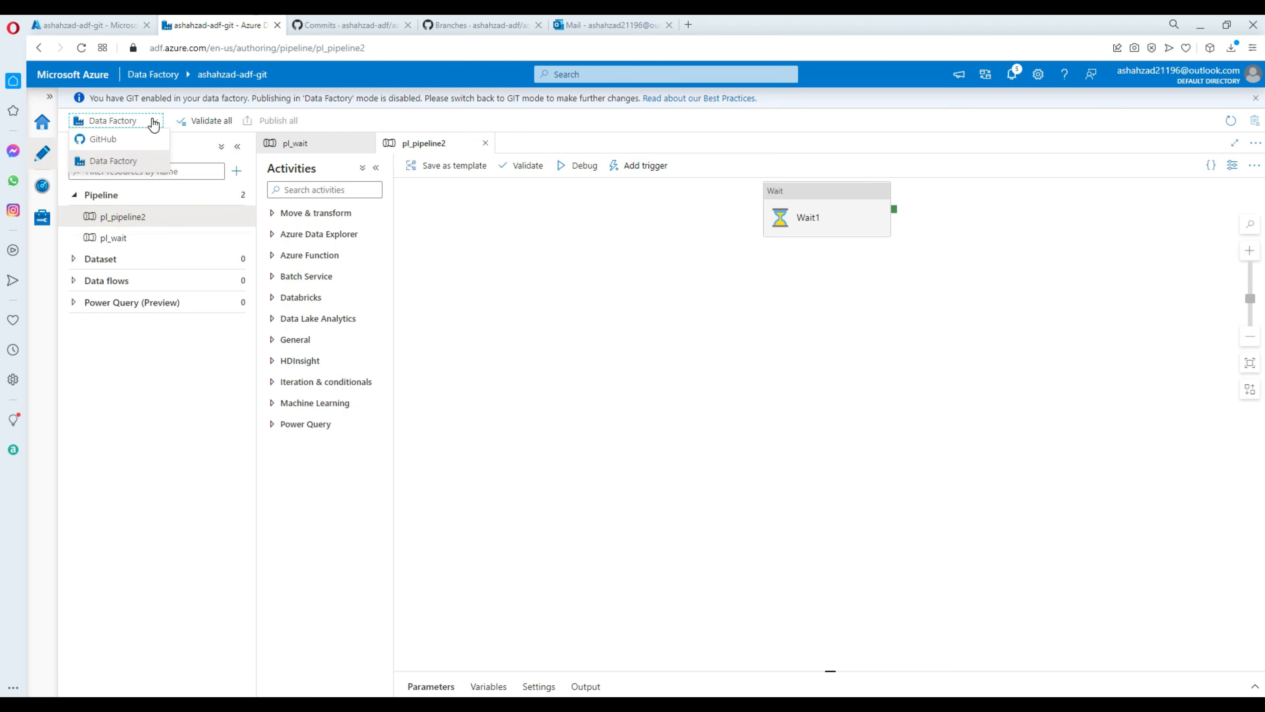
pyautogui.click(103, 139)
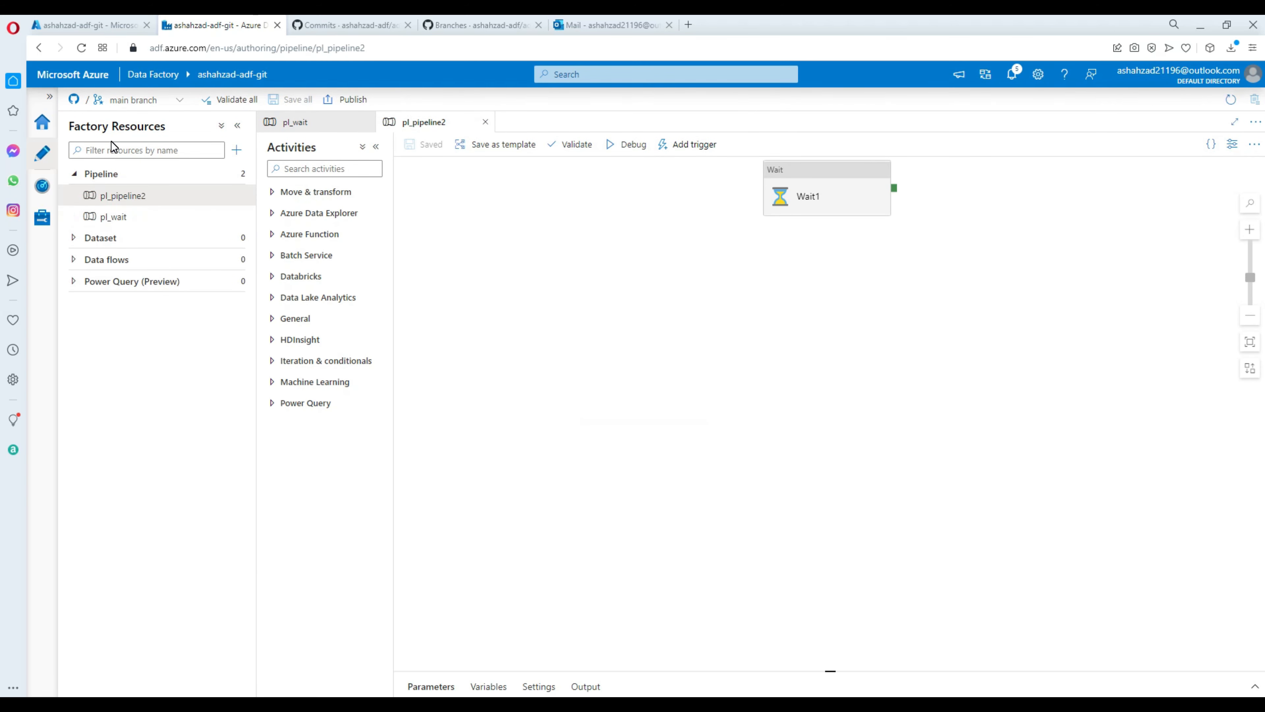
# View main's commit history with the merged Feature-Add_pipeline2 pull request, then return to Data Factory.
pyautogui.click(339, 26)
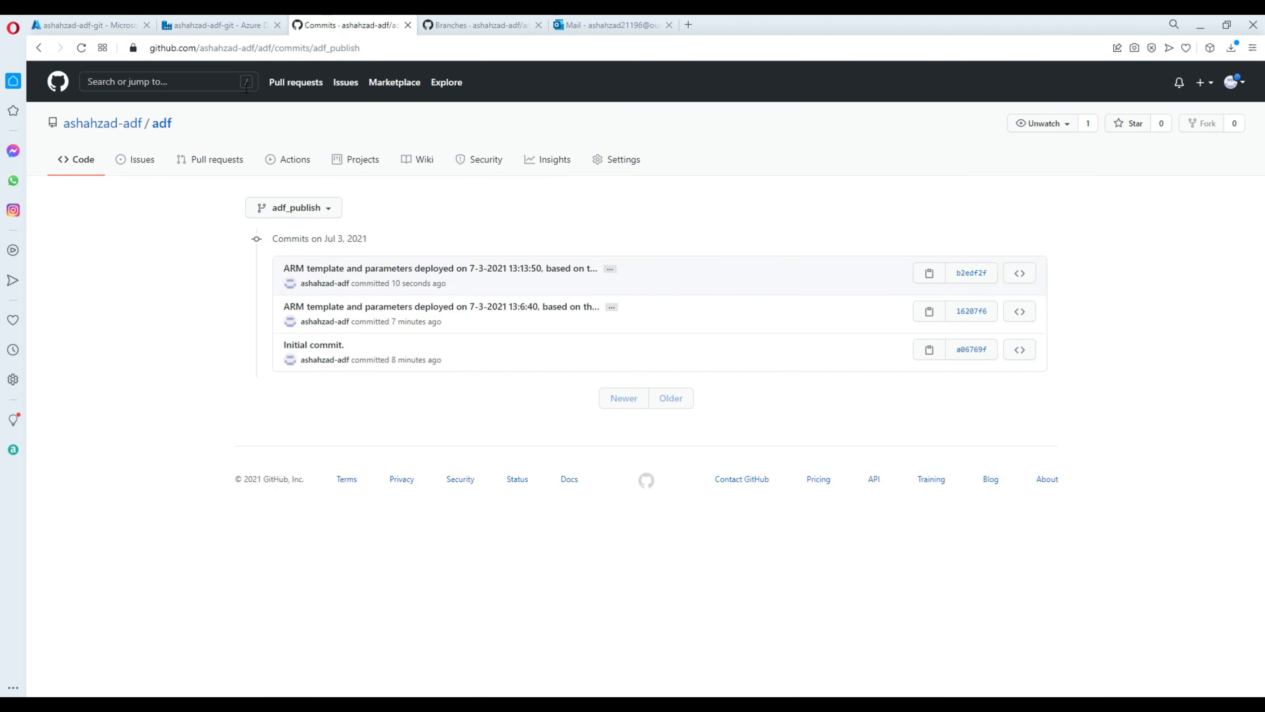
pyautogui.click(313, 214)
pyautogui.click(277, 313)
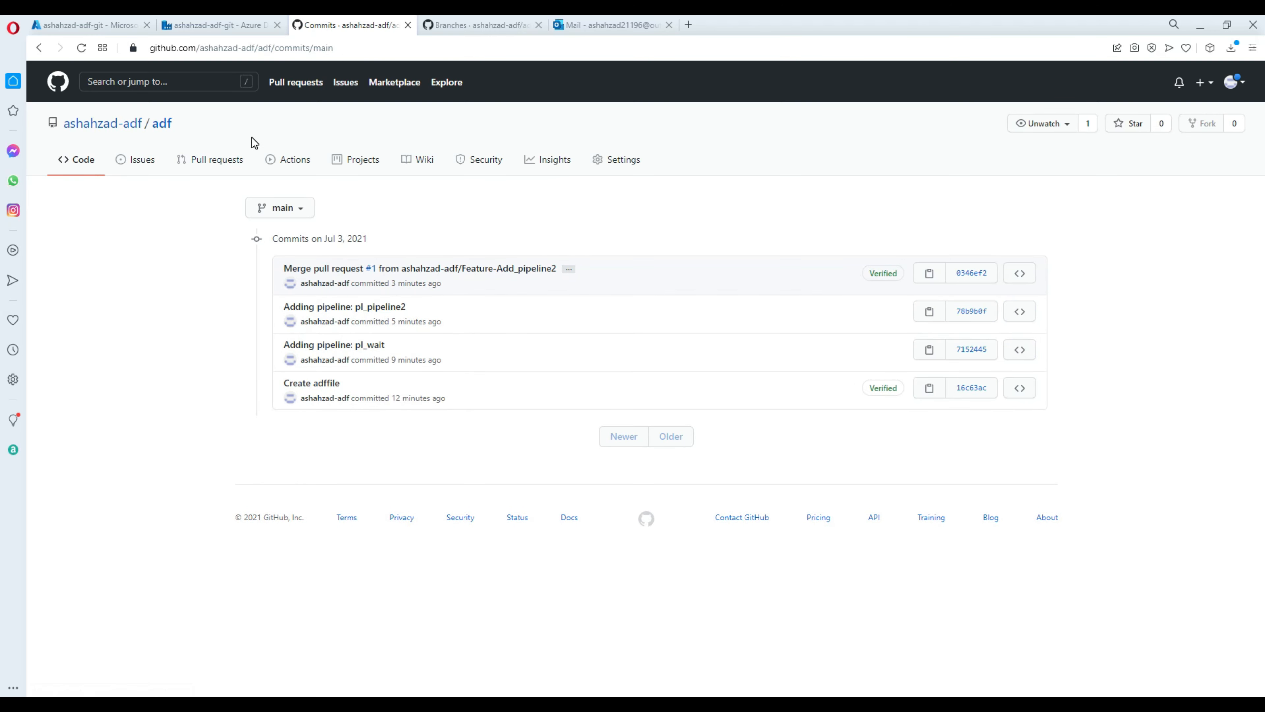
pyautogui.click(227, 26)
pyautogui.click(178, 101)
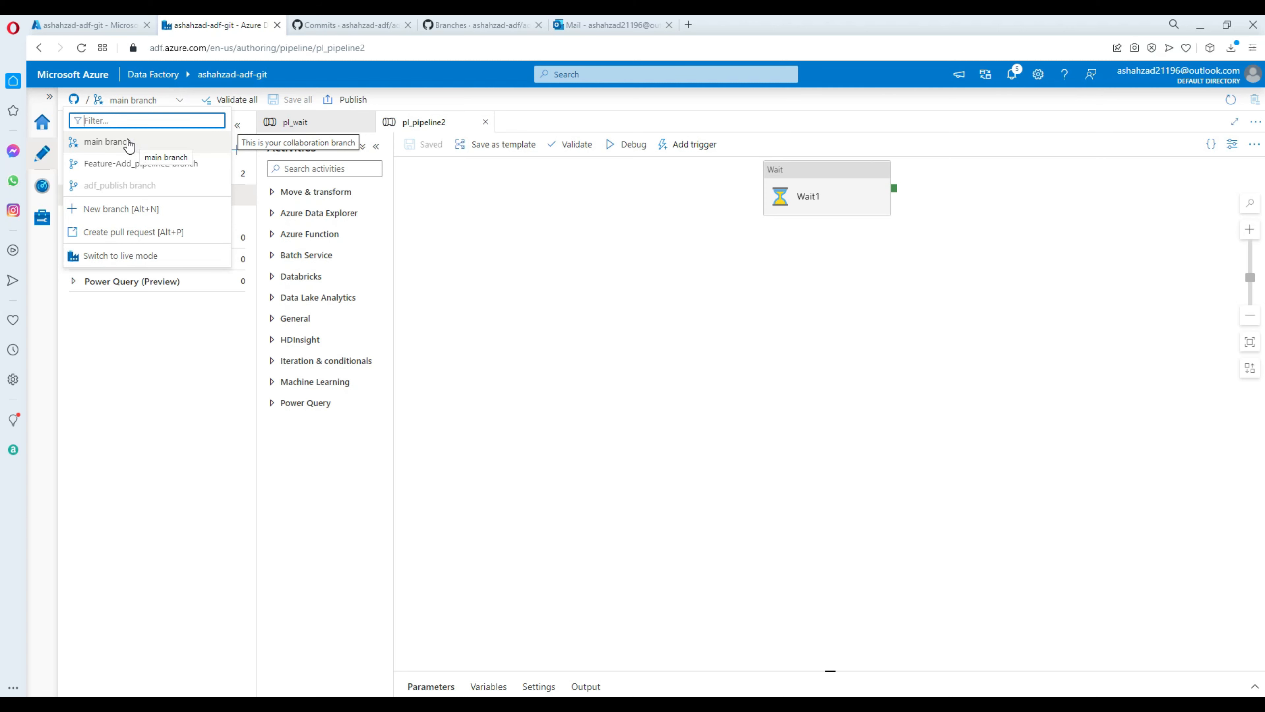
# Switch the data factory from the Git branch to live Data Factory mode.
pyautogui.click(386, 98)
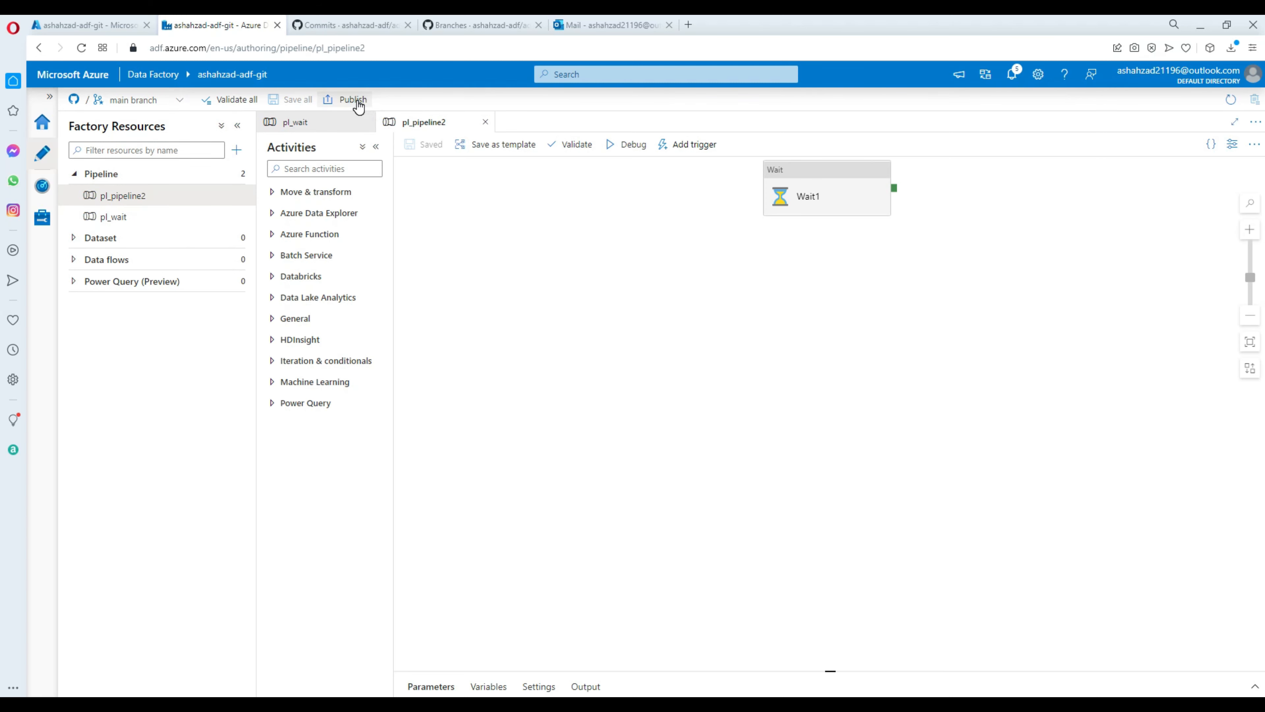
pyautogui.click(165, 105)
pyautogui.click(128, 259)
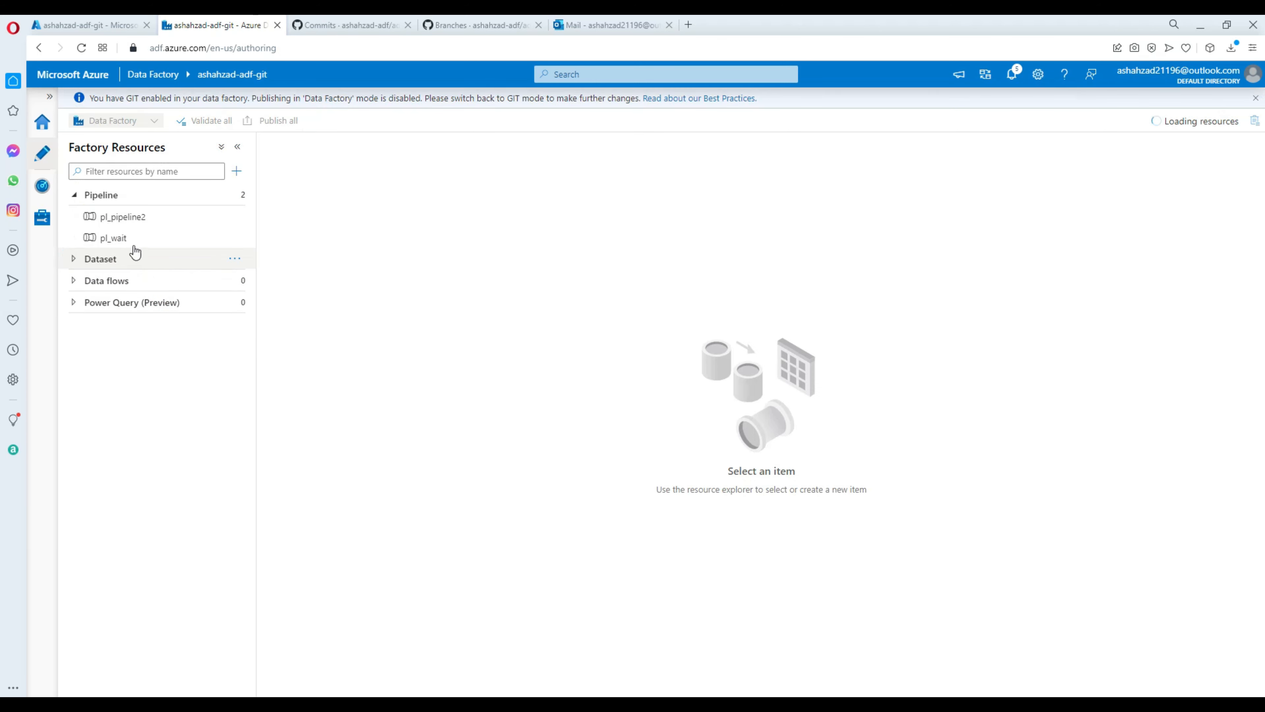
# Confirm pl_pipeline2 and pl_wait appear in live mode, then check adf_publish's pipeline folder on GitHub.
pyautogui.click(120, 217)
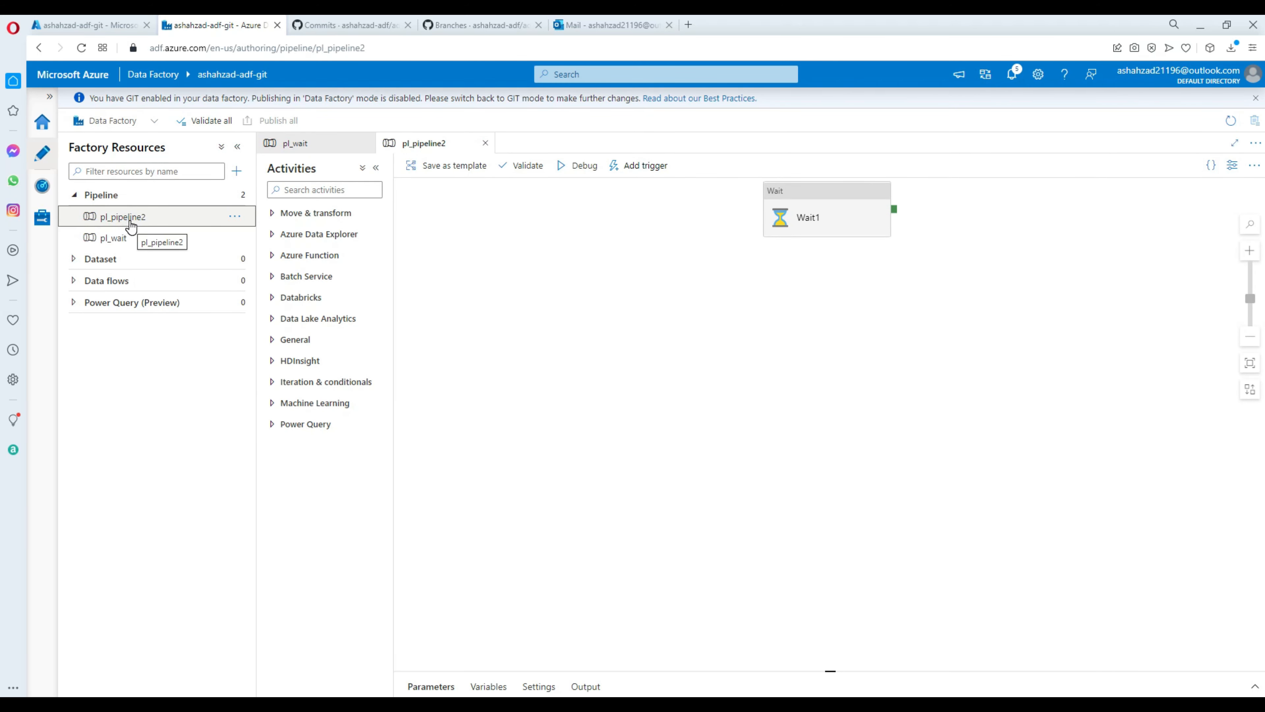
pyautogui.click(150, 236)
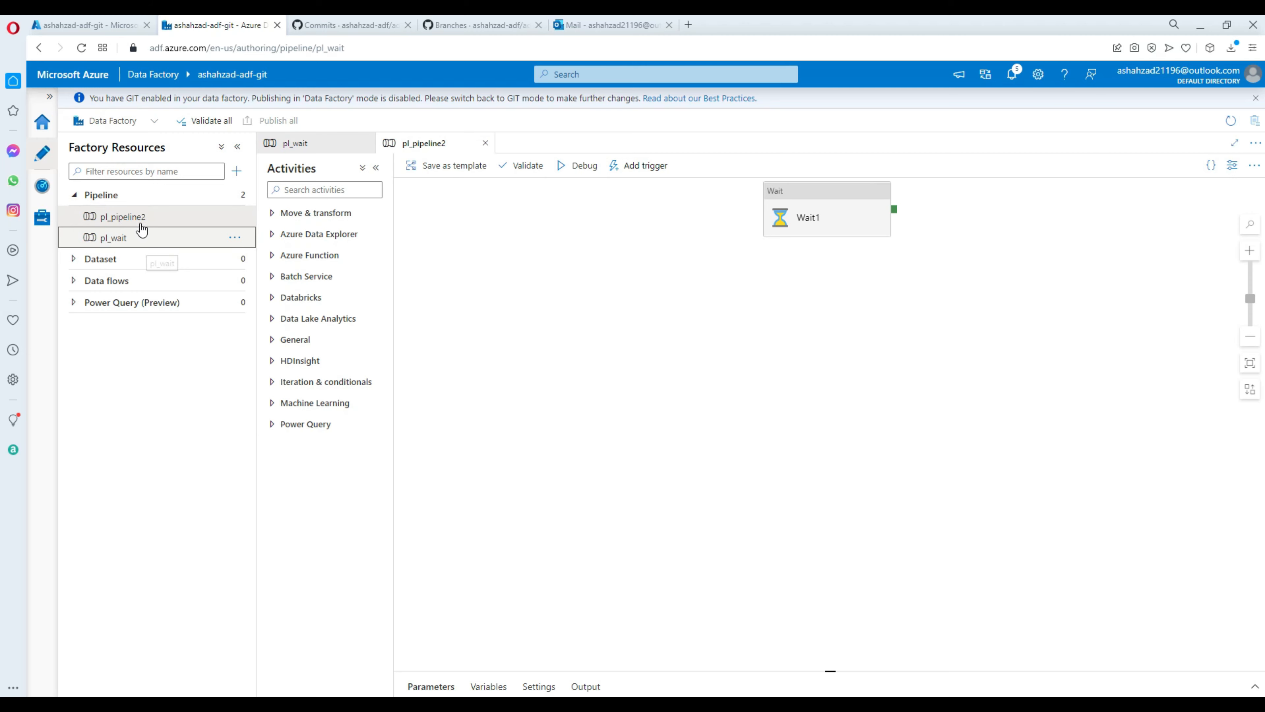
pyautogui.click(383, 28)
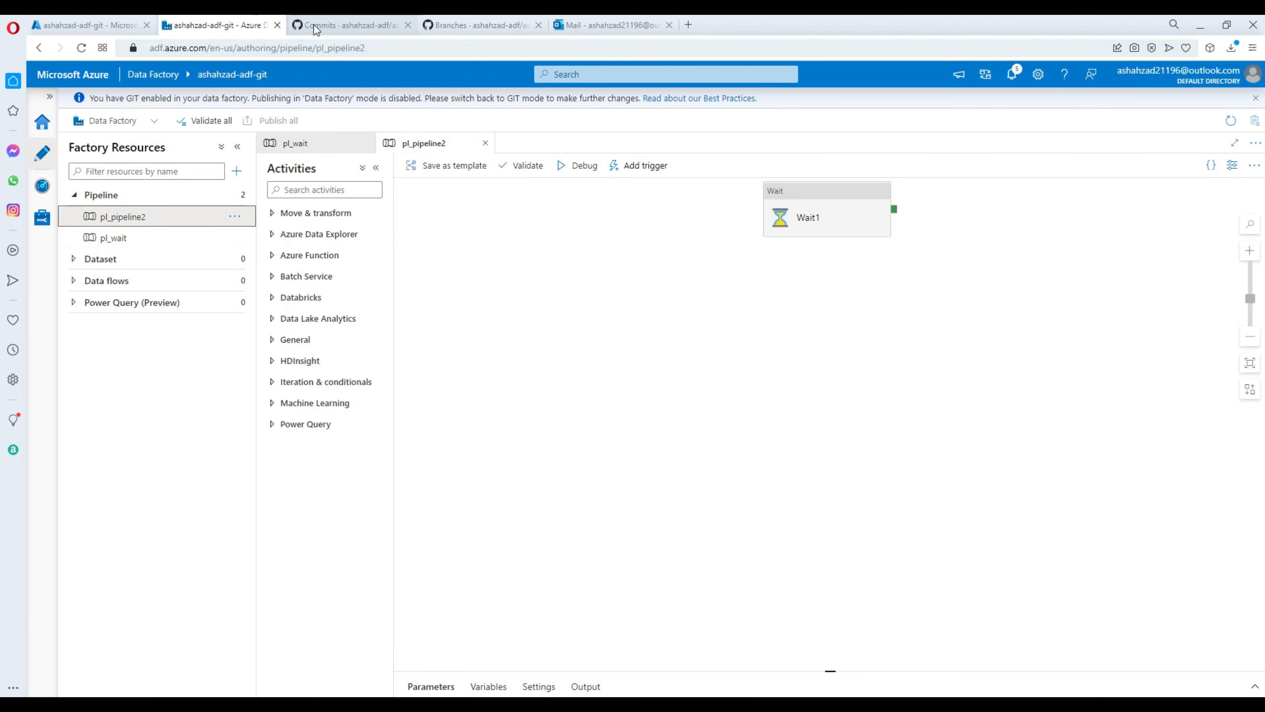